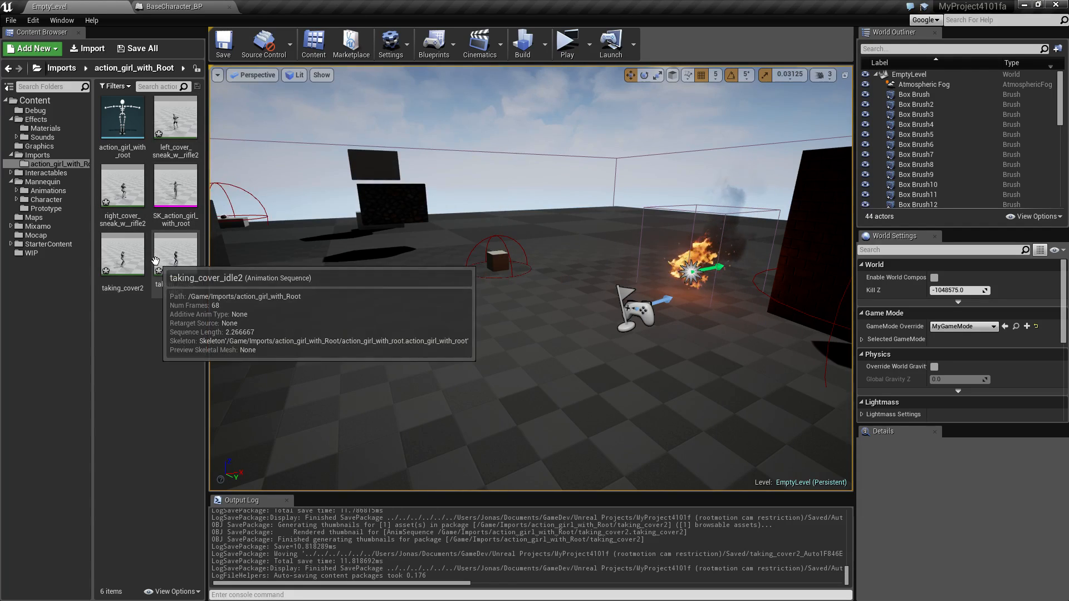
Preview the right_cover_sneak_w__rifle2, taking_cover2 and taking_cover_idle2 animations in the animation editor
double_click(122, 190)
click(84, 7)
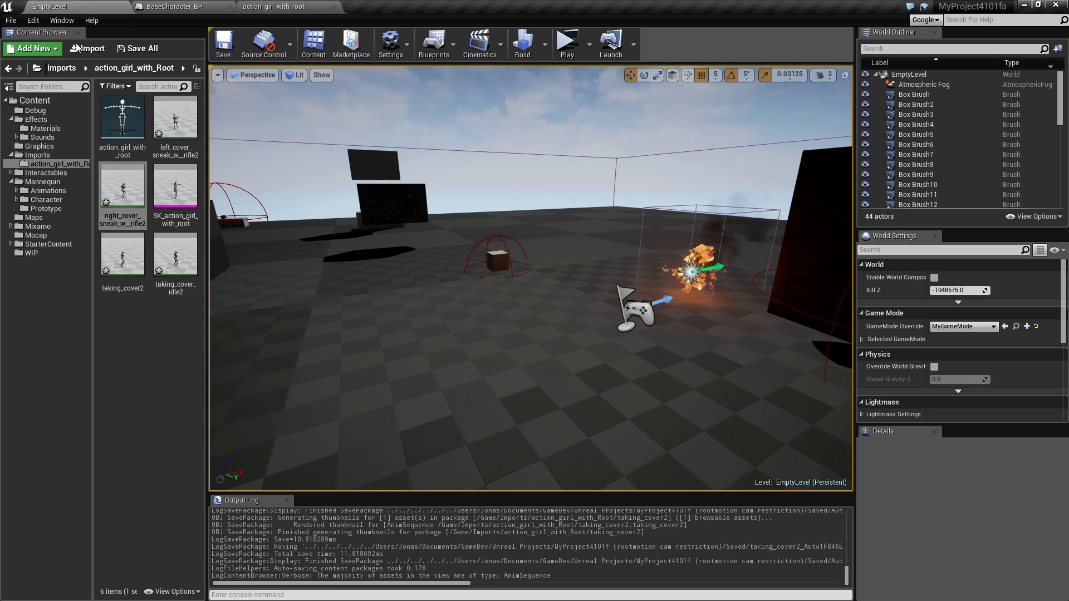
double_click(136, 268)
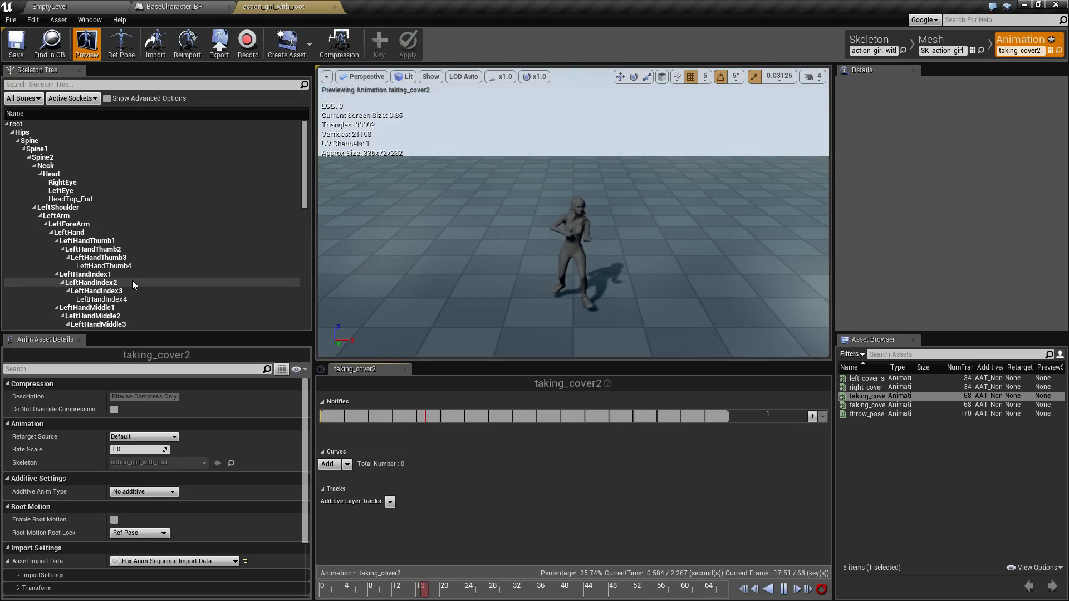
click(76, 8)
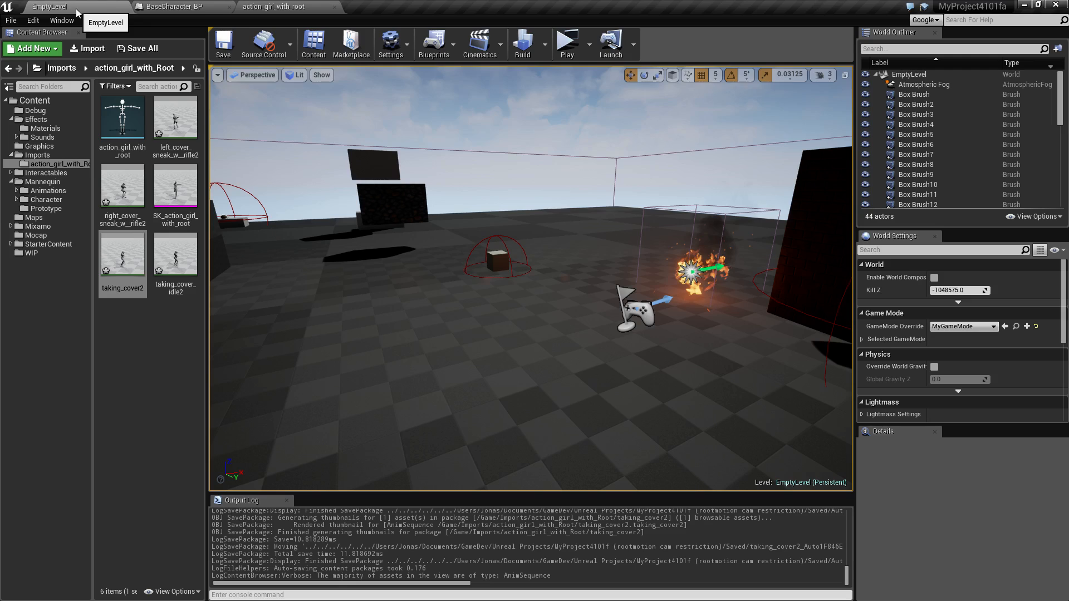
double_click(171, 252)
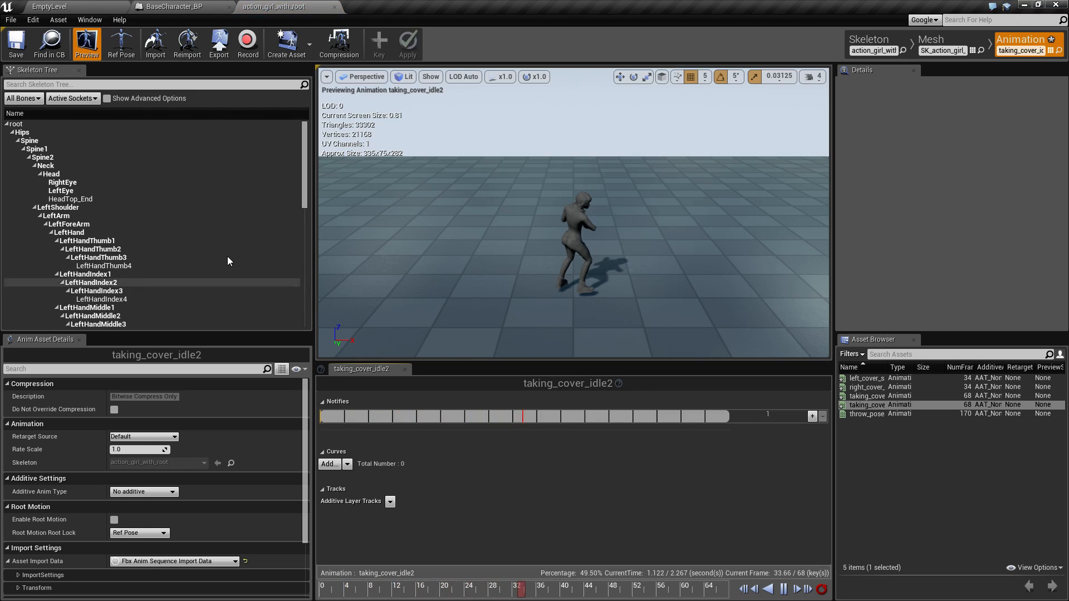
Duplicate and retarget the two cover sneak rifle animations, taking_cover2 and taking_cover_idle2 to SK_Adam_Skeleton
click(67, 8)
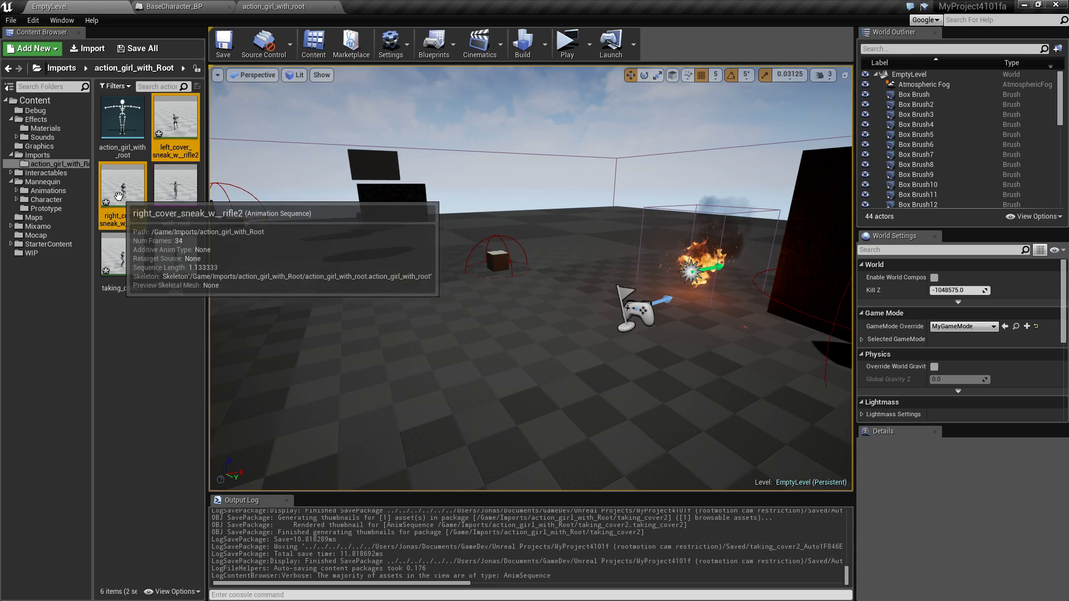
ctrl+click(157, 272)
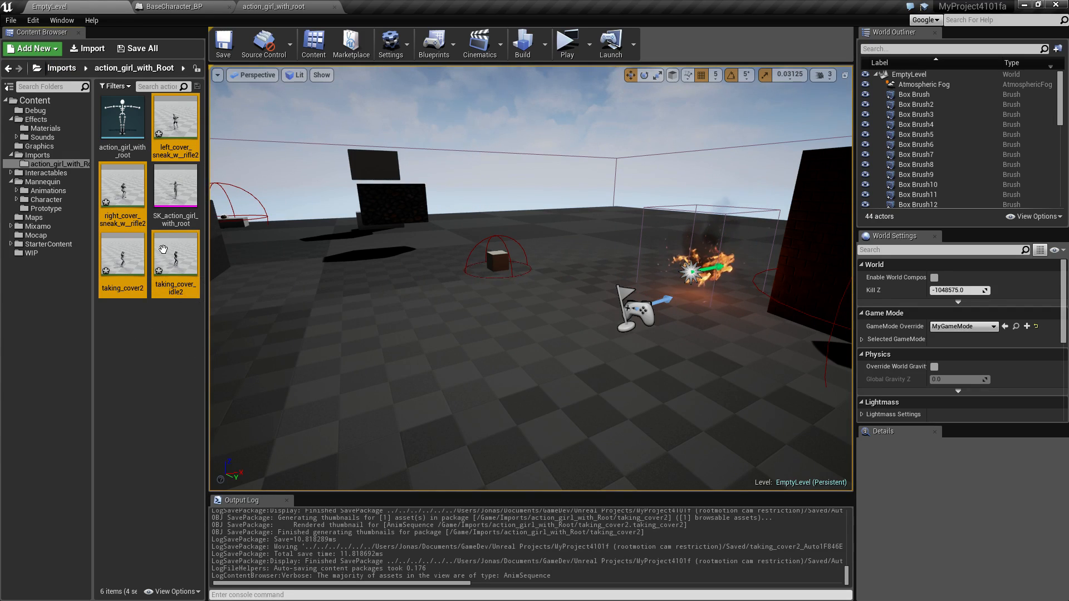
right_click(117, 193)
mouse_move(182, 245)
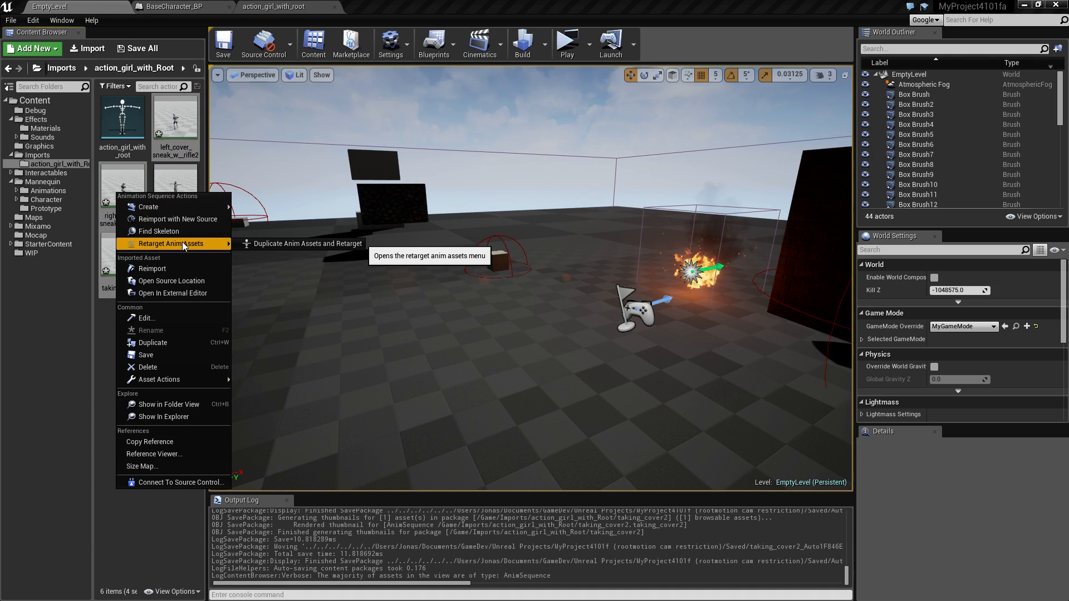
click(266, 246)
click(223, 333)
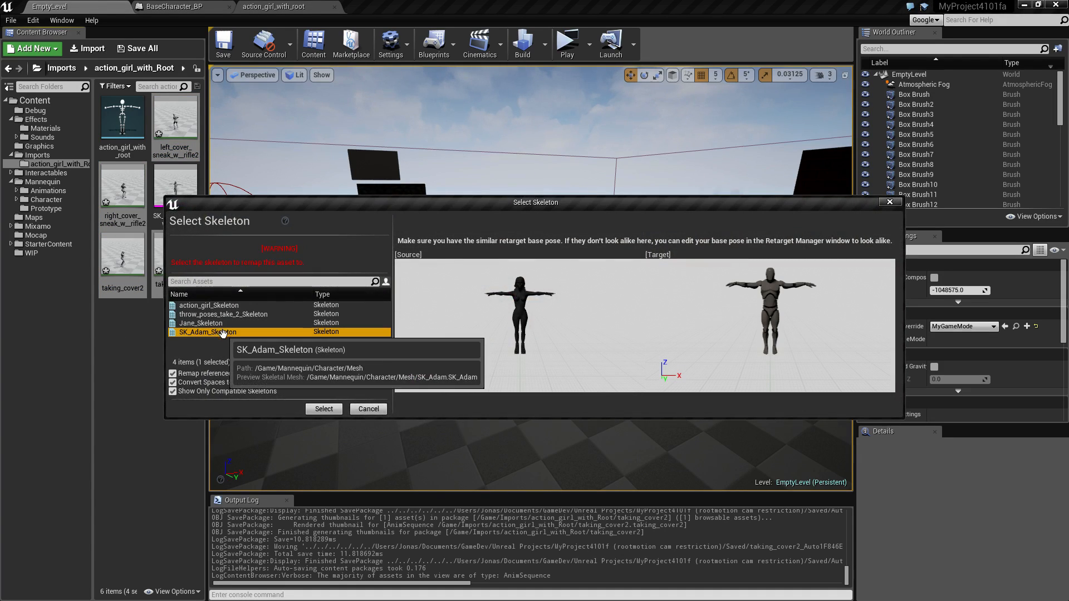
click(324, 409)
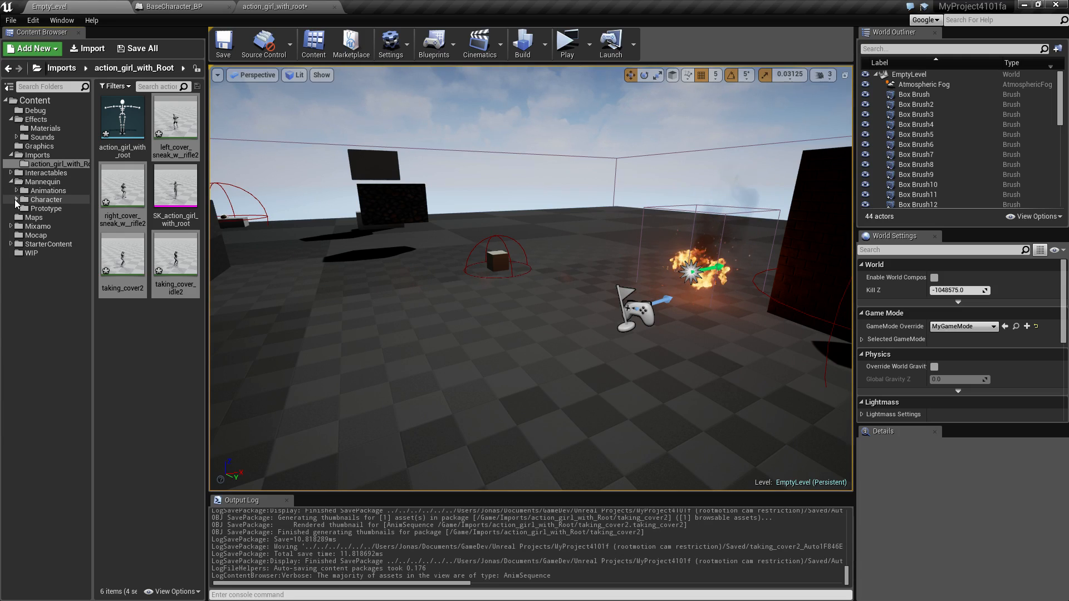
Select the four retargeted animation copies in the Mannequin Character Mesh folder
click(17, 200)
click(42, 217)
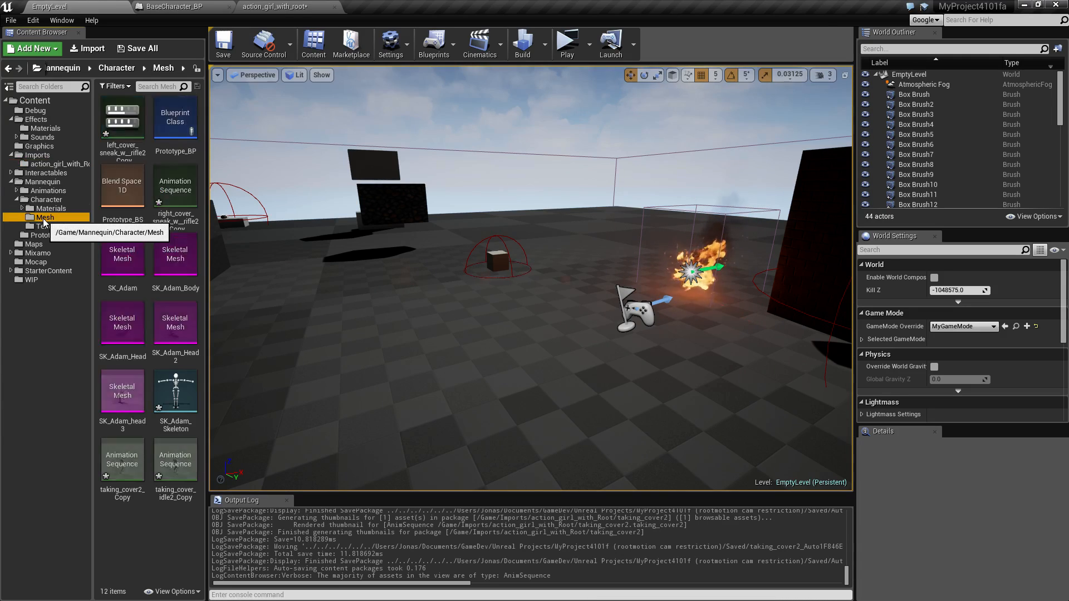
click(111, 134)
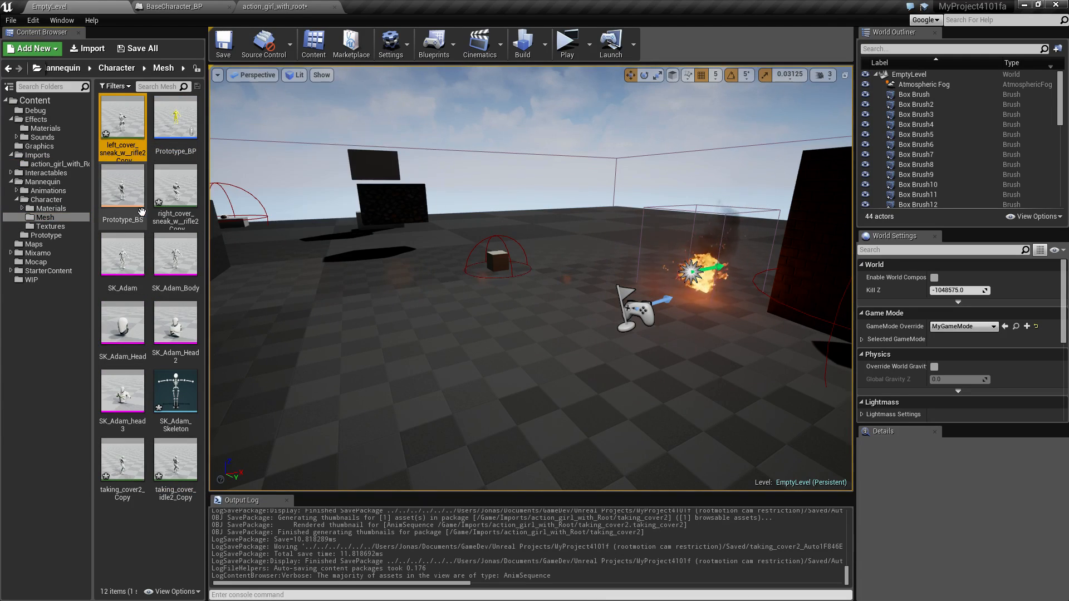
ctrl+click(175, 189)
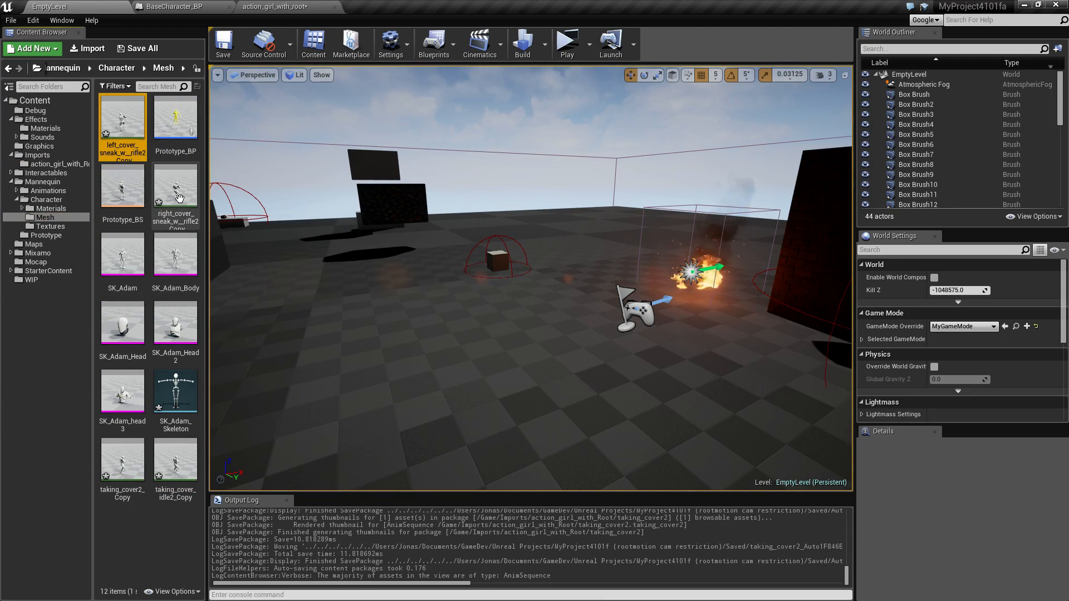
ctrl+click(122, 472)
ctrl+click(175, 462)
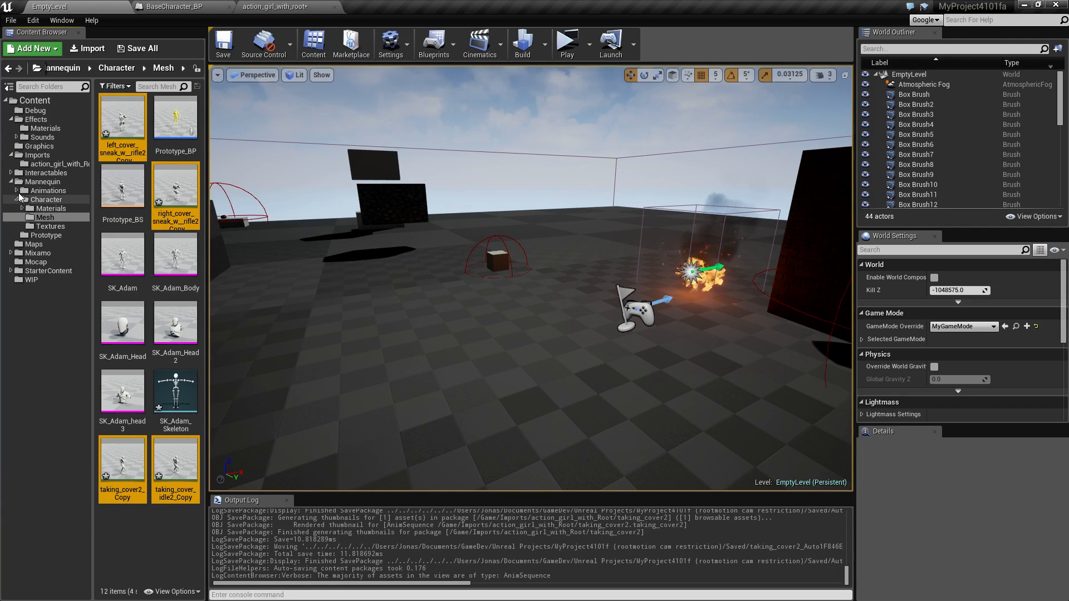
Create a folder named Cover inside the Mannequin Animations Combat folder
click(18, 192)
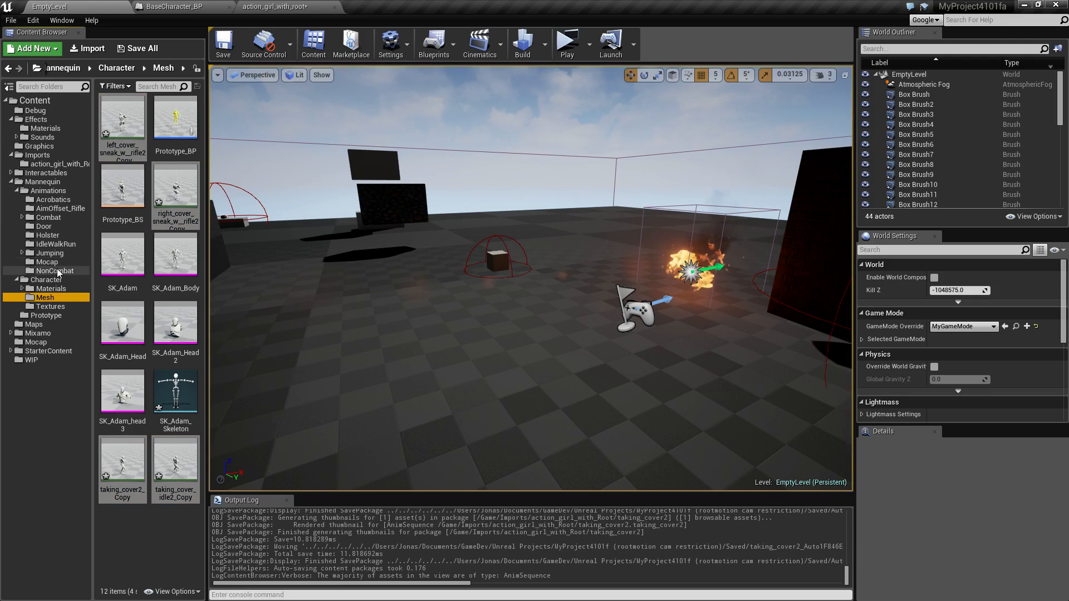
double_click(37, 219)
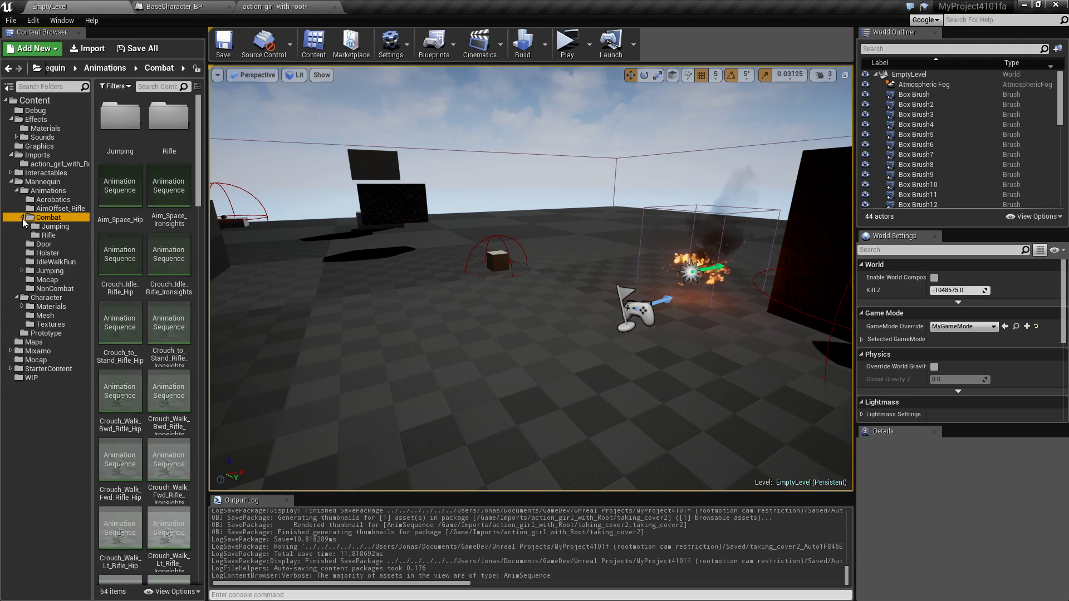
right_click(49, 218)
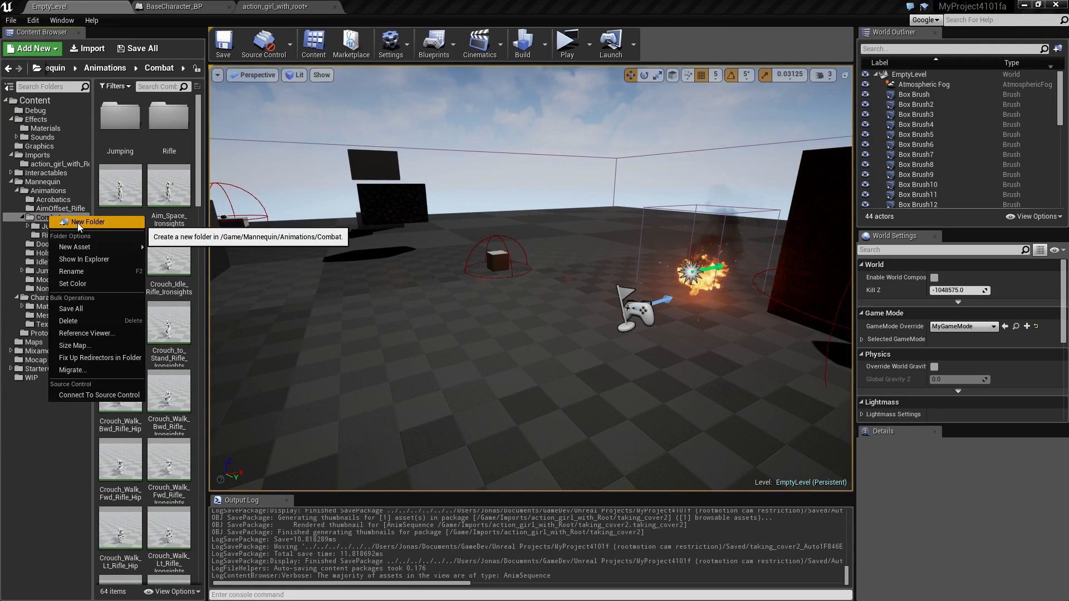
click(78, 223)
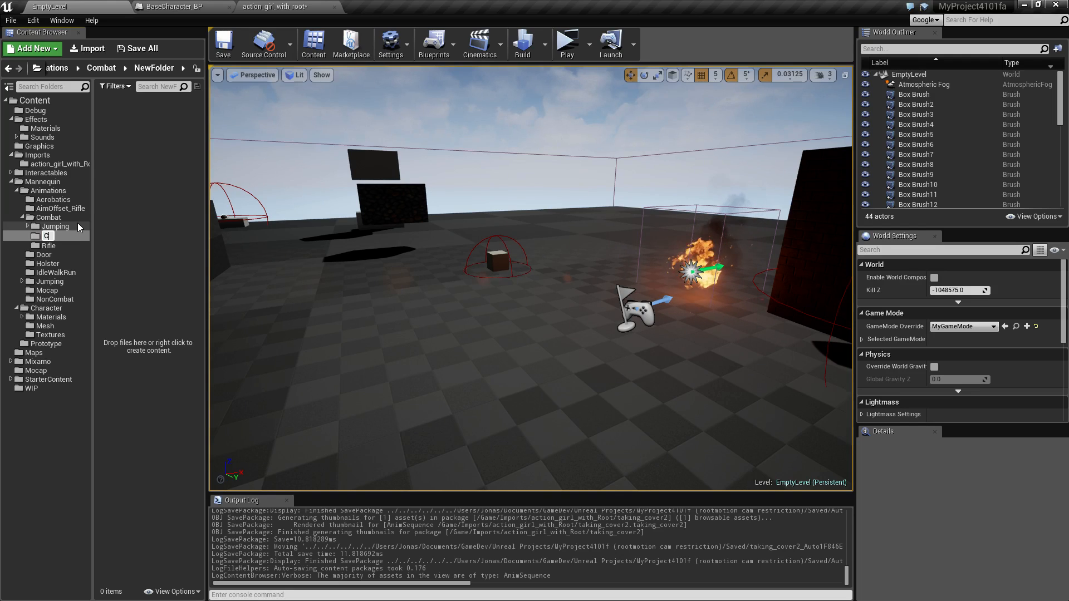
key(Return)
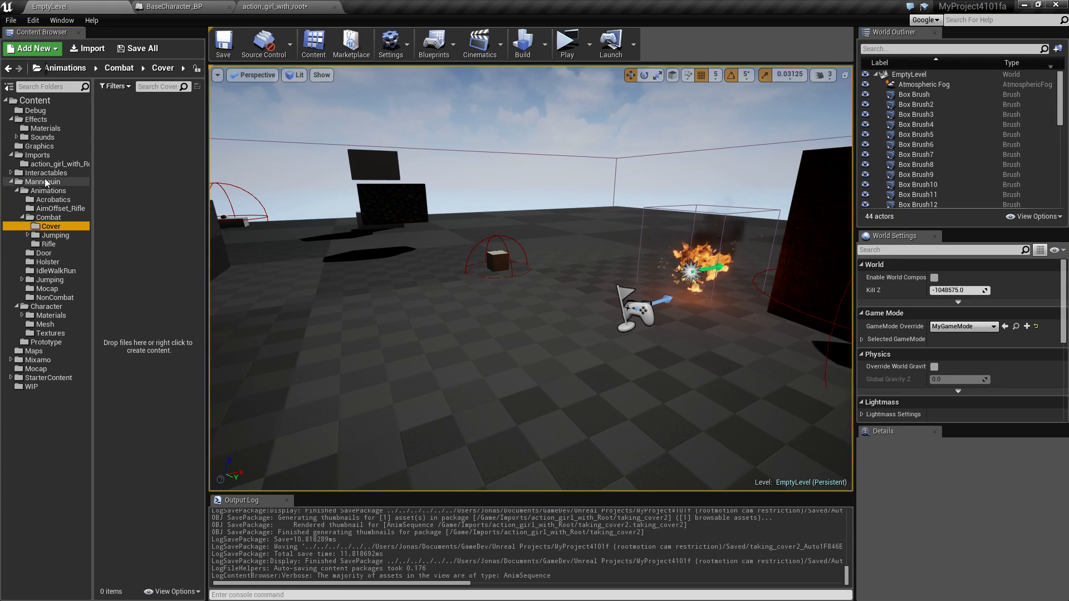
Move the four retargeted animation copies from the Mesh folder into Combat/Cover and open that folder
click(48, 323)
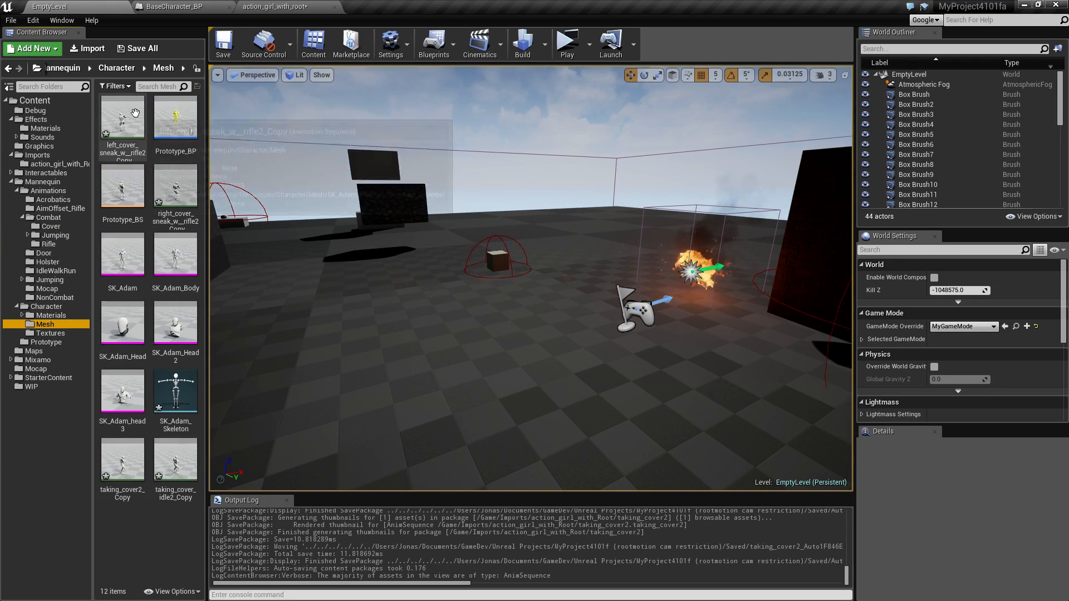
ctrl+click(122, 459)
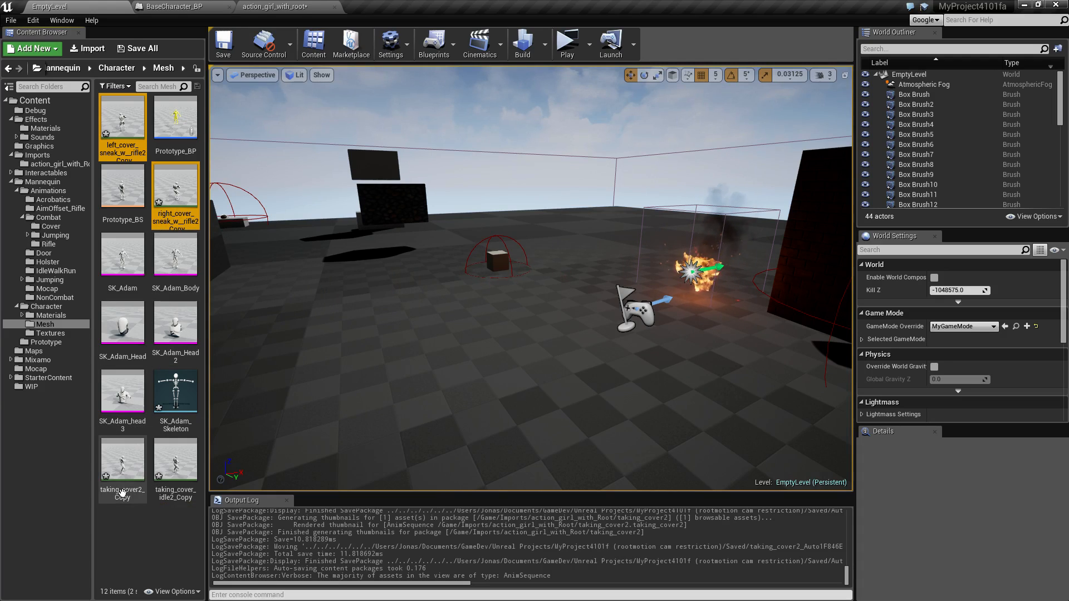
ctrl+click(176, 459)
drag(122, 119, 57, 228)
click(80, 256)
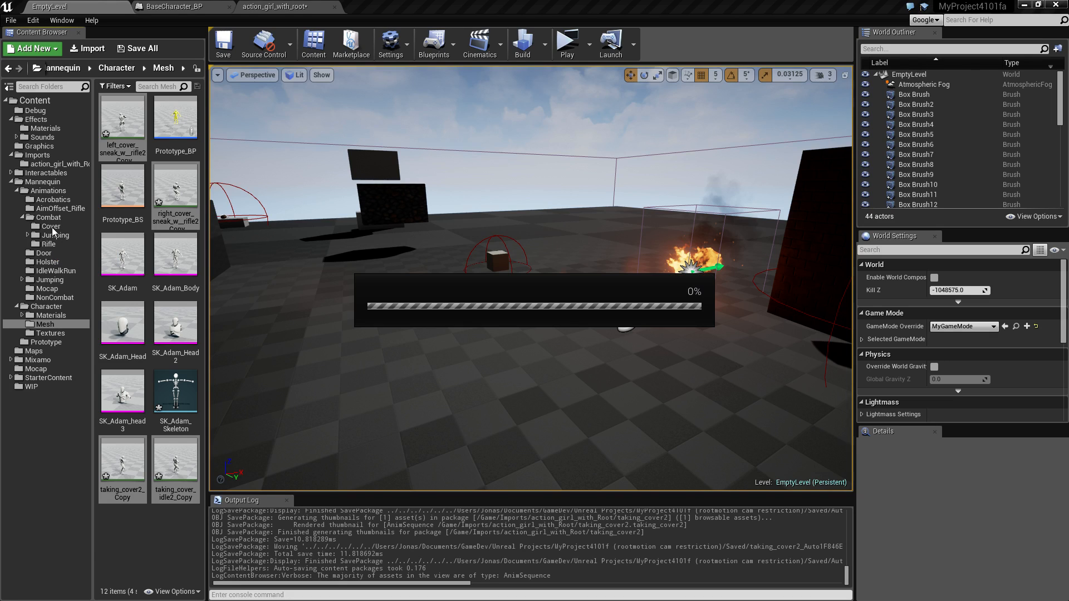
click(51, 226)
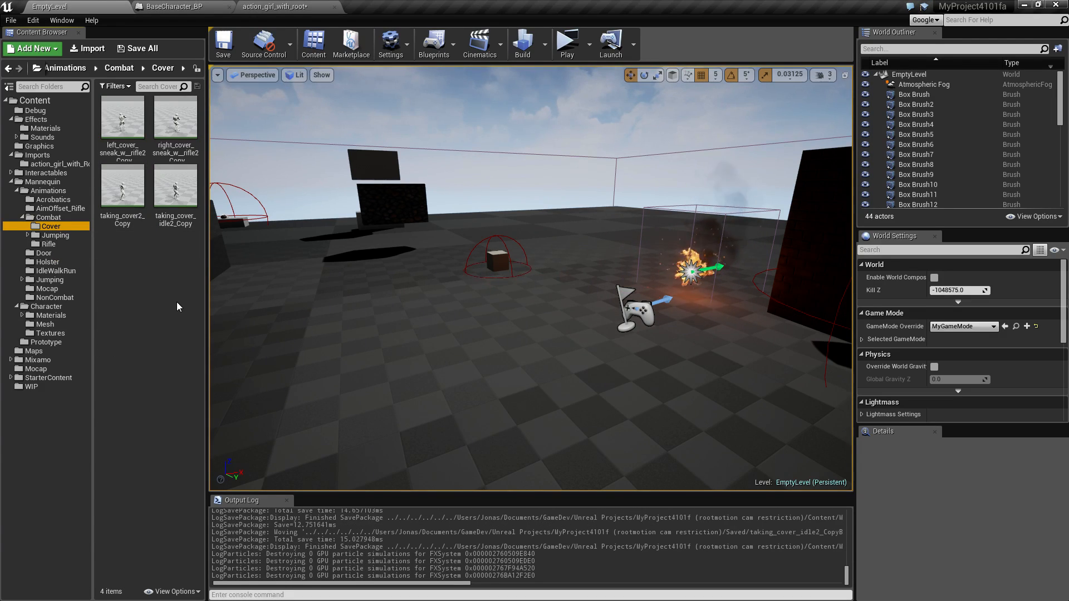
Check the existing cover animations in the Acrobatics folder and create a folder named Cover inside IdleWalkRun
click(52, 199)
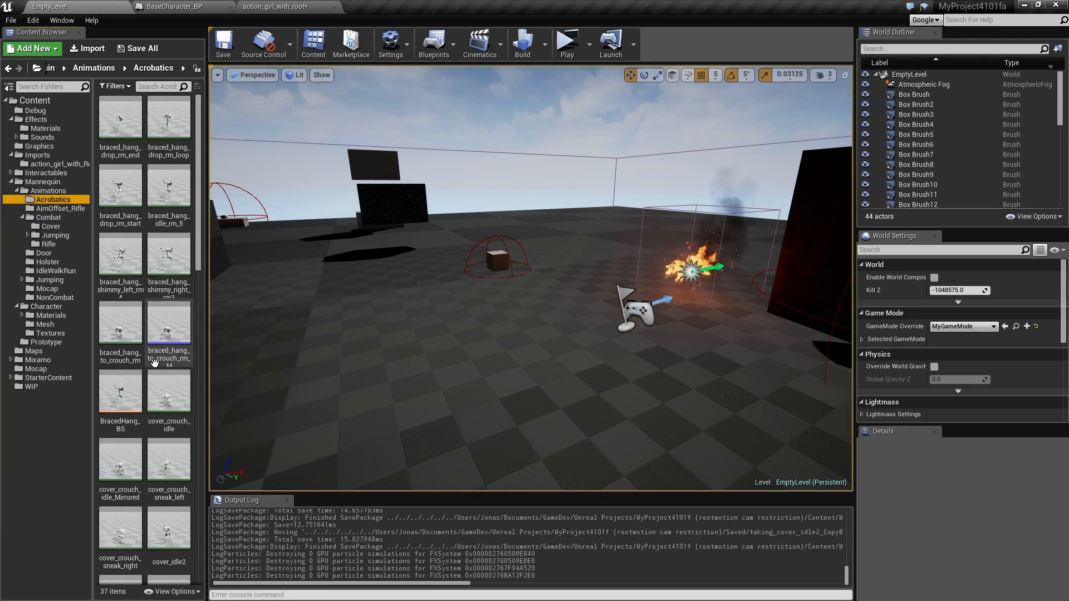
scroll(147, 412, down, 5)
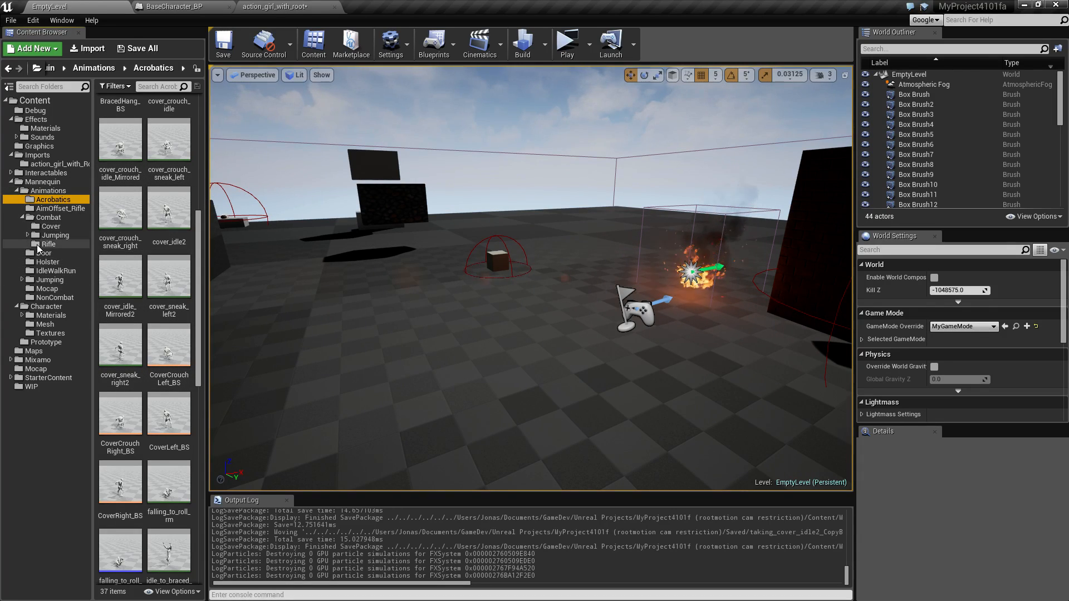
click(55, 271)
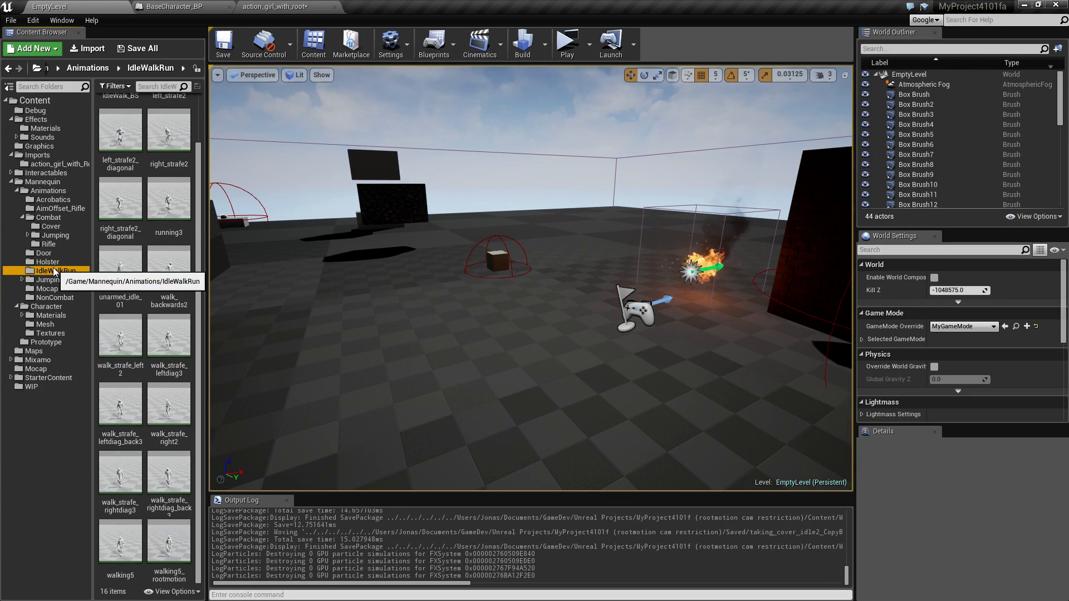
right_click(55, 273)
click(102, 279)
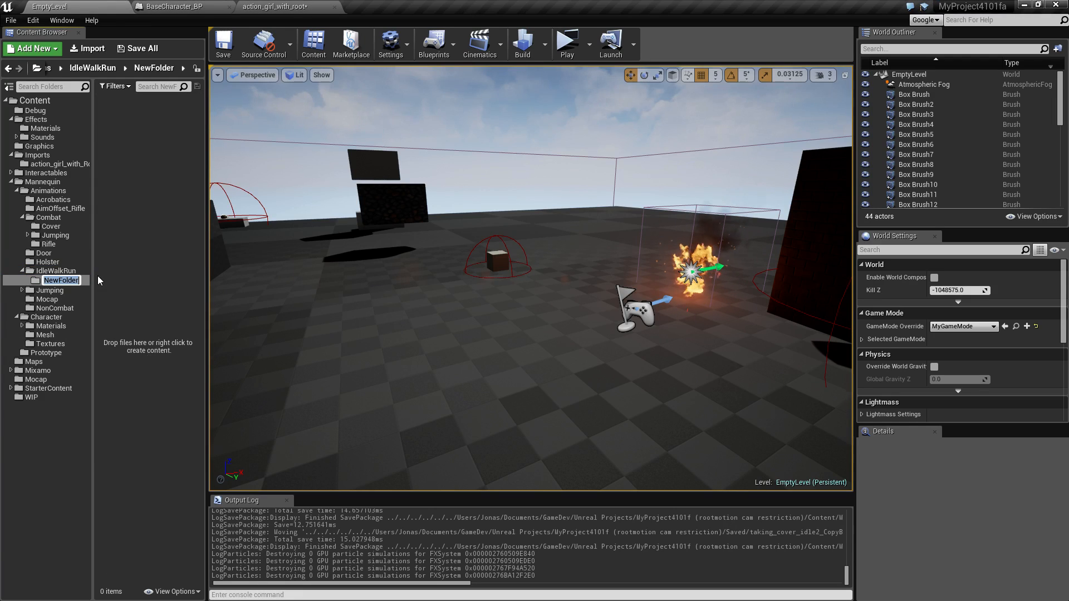
text(Cover)
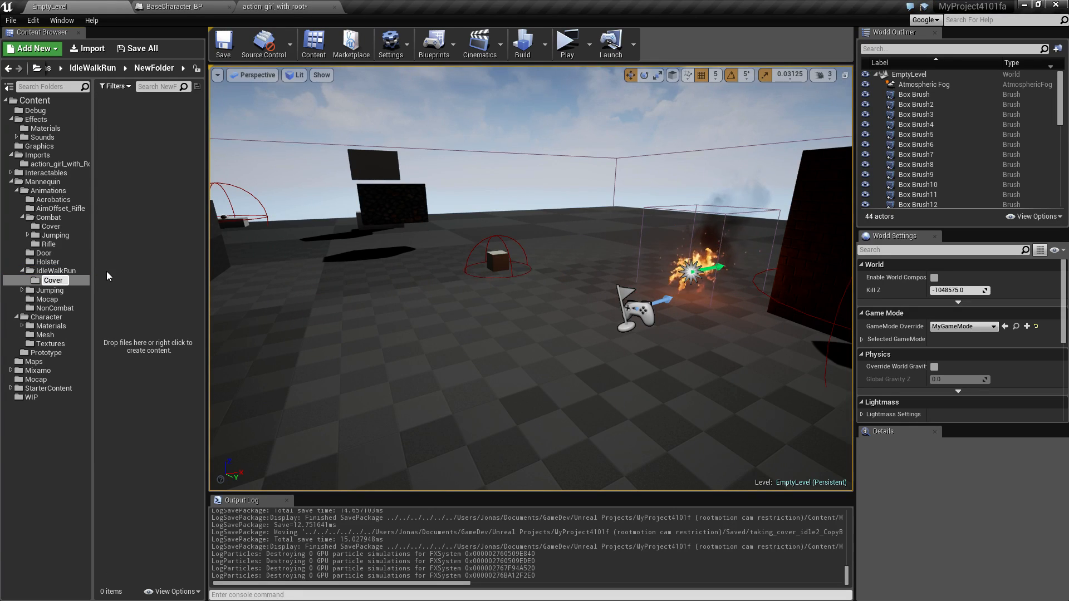
key(Return)
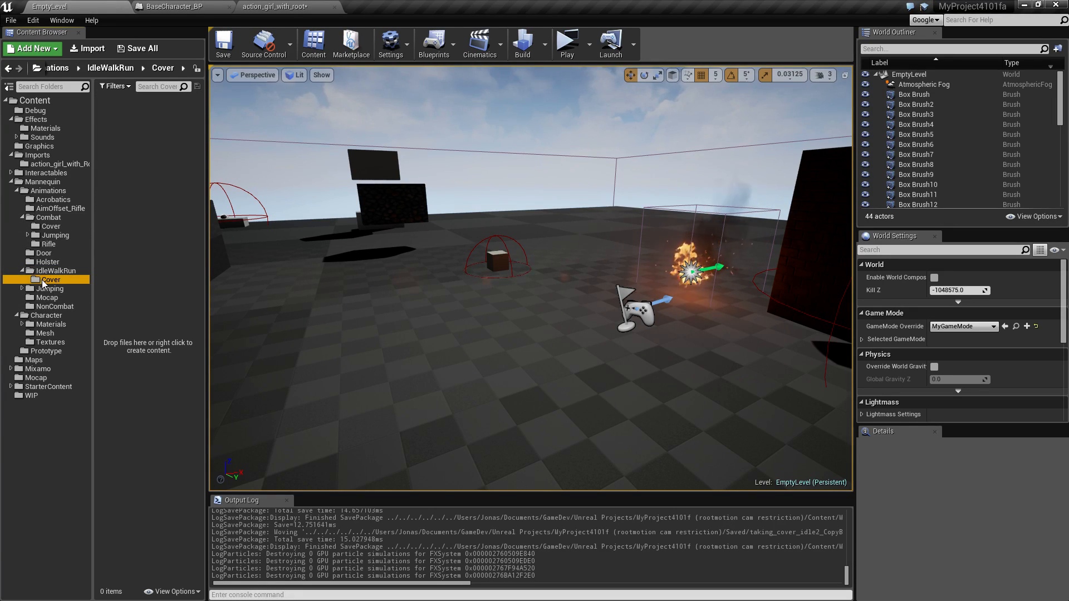
Filter the Acrobatics folder by "cover", move all matching assets into IdleWalkRun/Cover, and check the remaining Acrobatics assets
click(55, 199)
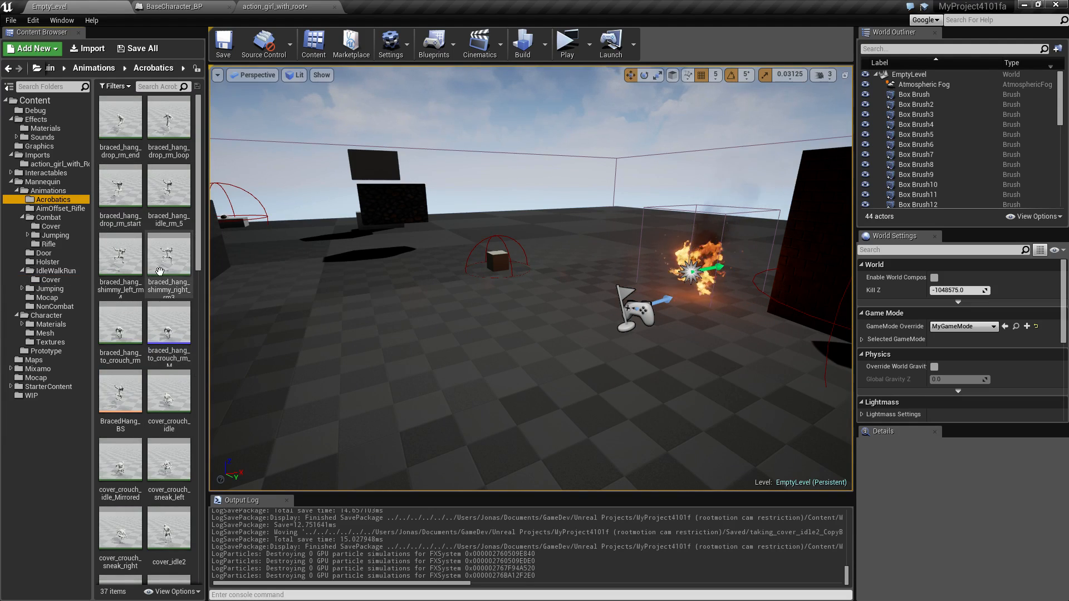
click(156, 90)
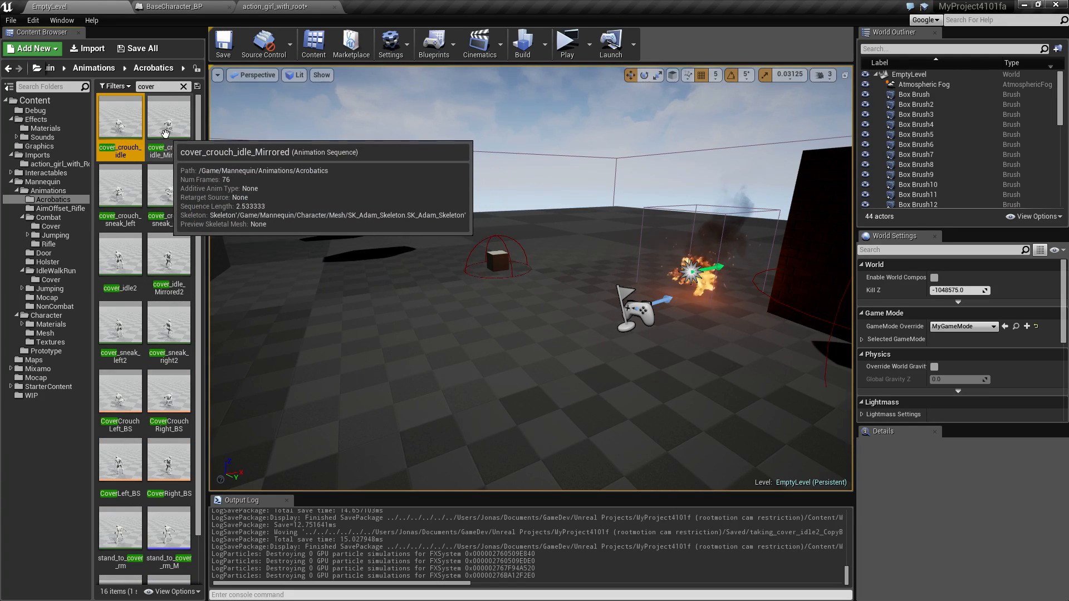
shift+click(167, 412)
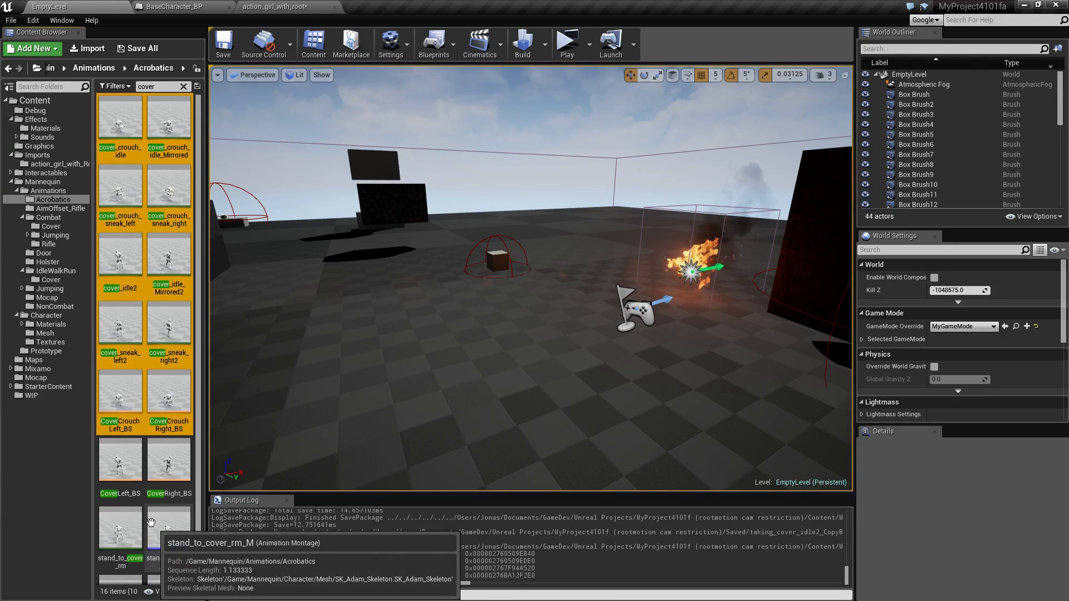
scroll(150, 522, down, 1)
shift+click(138, 568)
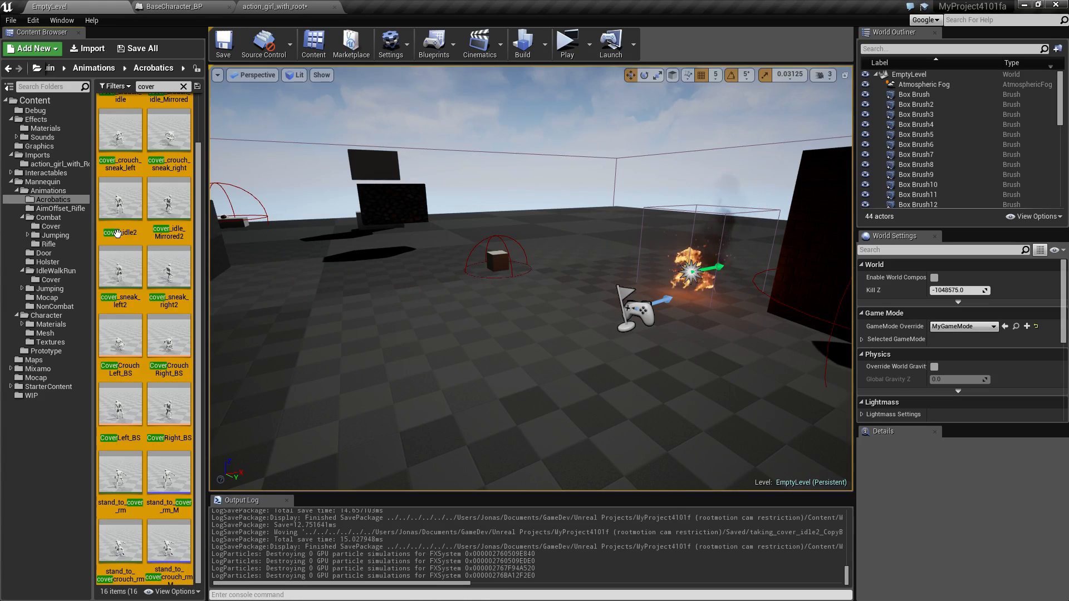
drag(103, 222, 49, 280)
click(89, 307)
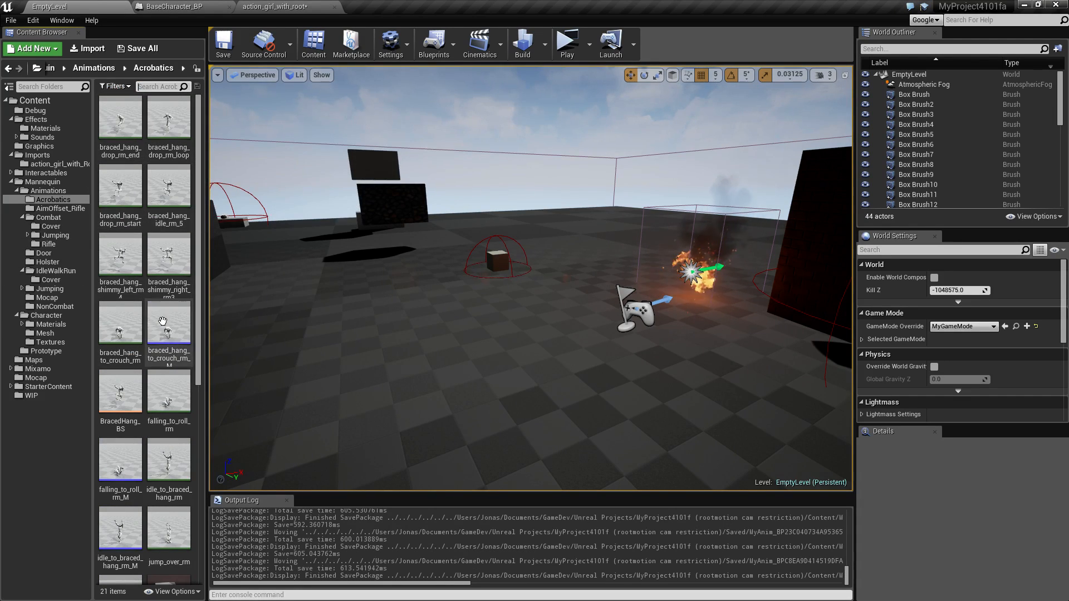
scroll(142, 506, down, 1)
scroll(141, 505, down, 1)
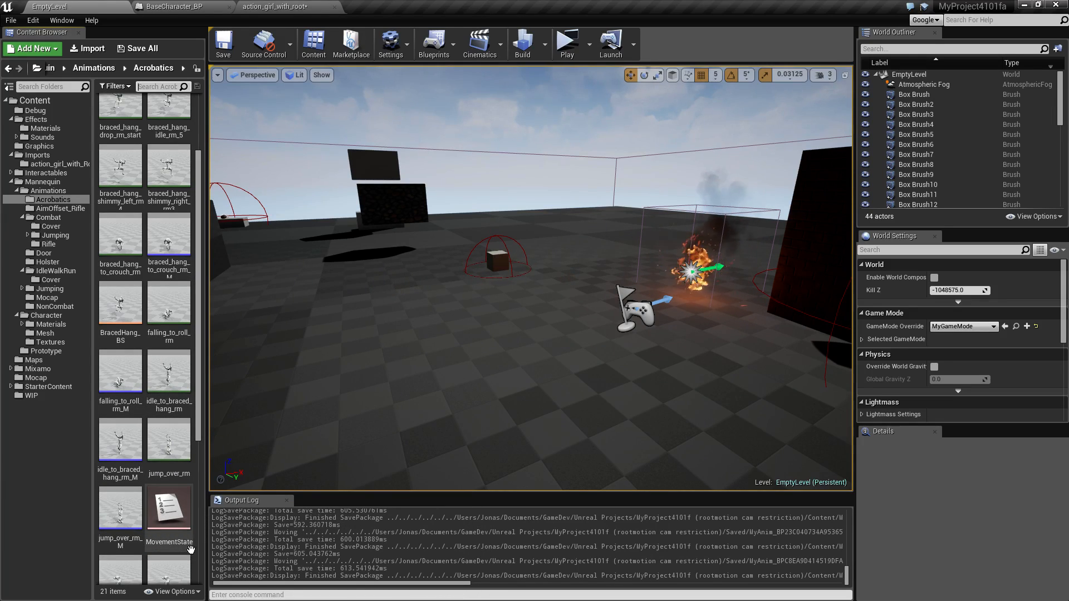
scroll(152, 534, down, 2)
scroll(153, 534, down, 2)
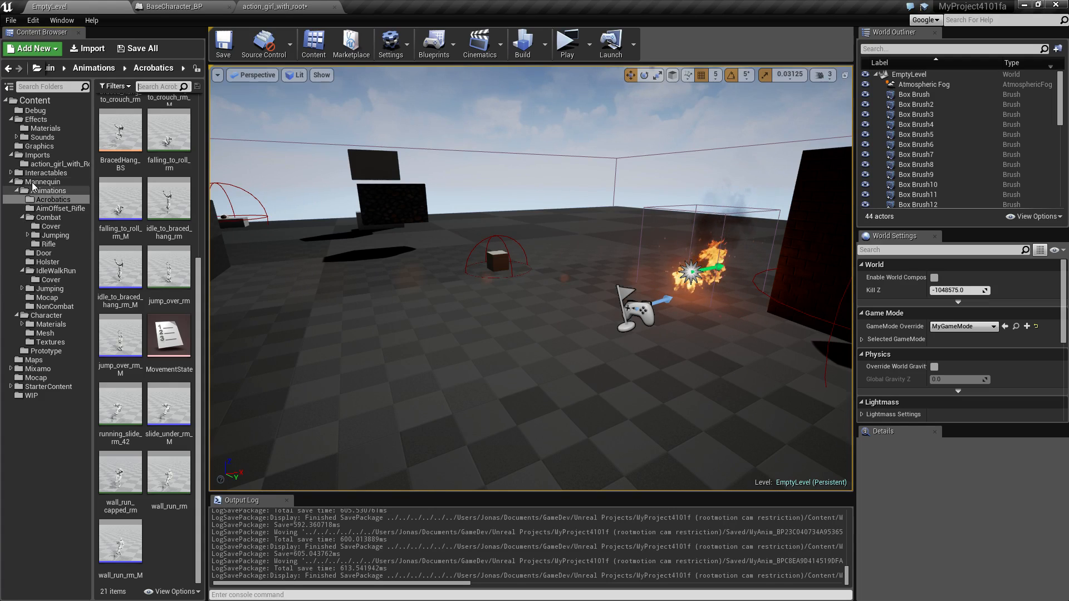
Preview the CoverLeft_BS and CoverRight_BS blend spaces from the IdleWalkRun/Cover folder
click(22, 217)
click(22, 218)
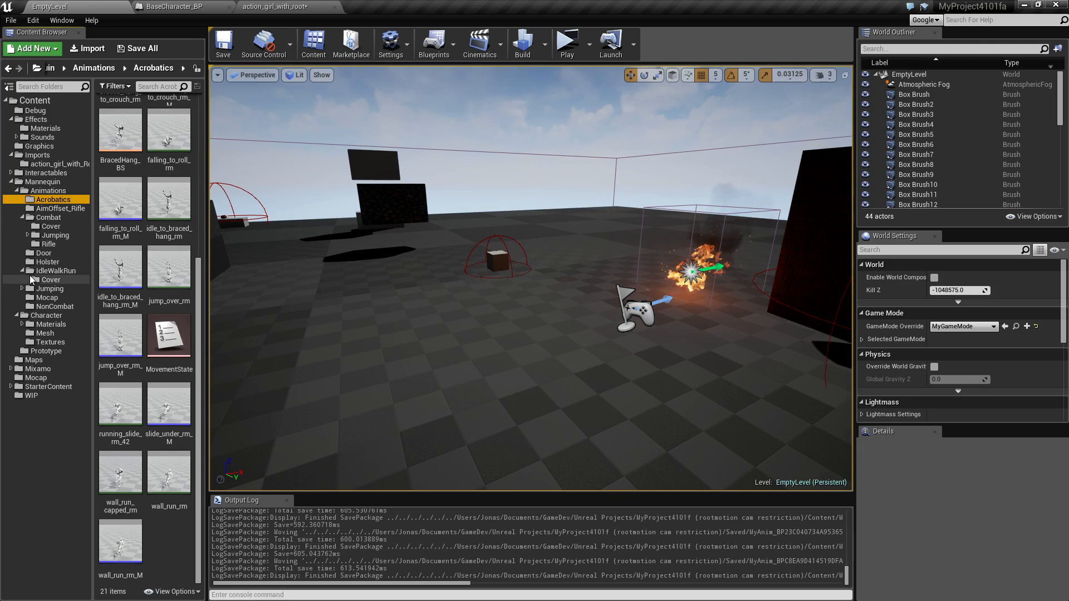
click(33, 279)
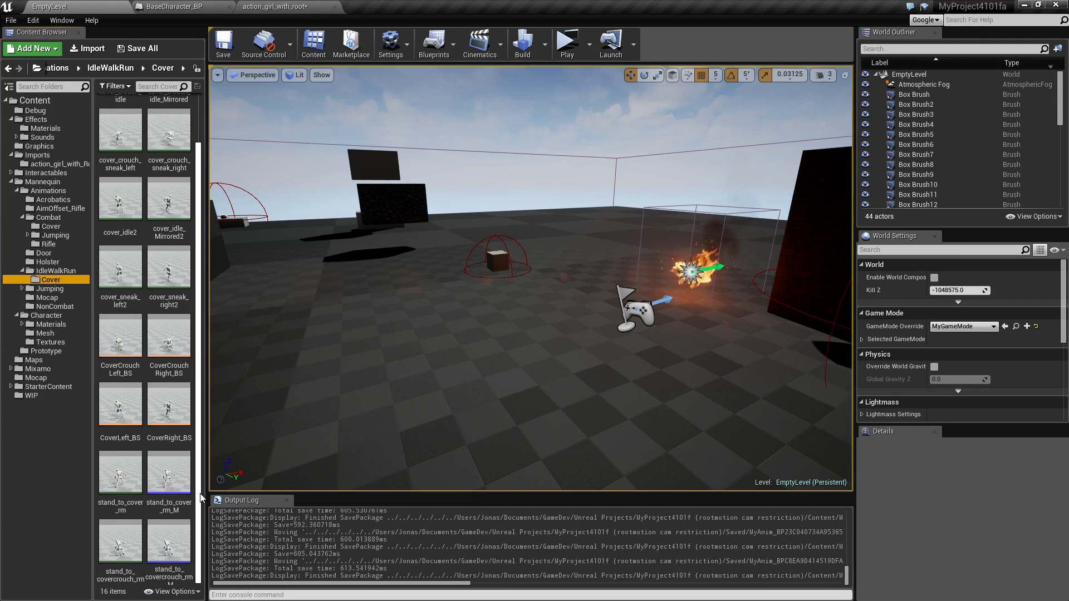
click(125, 424)
click(167, 415)
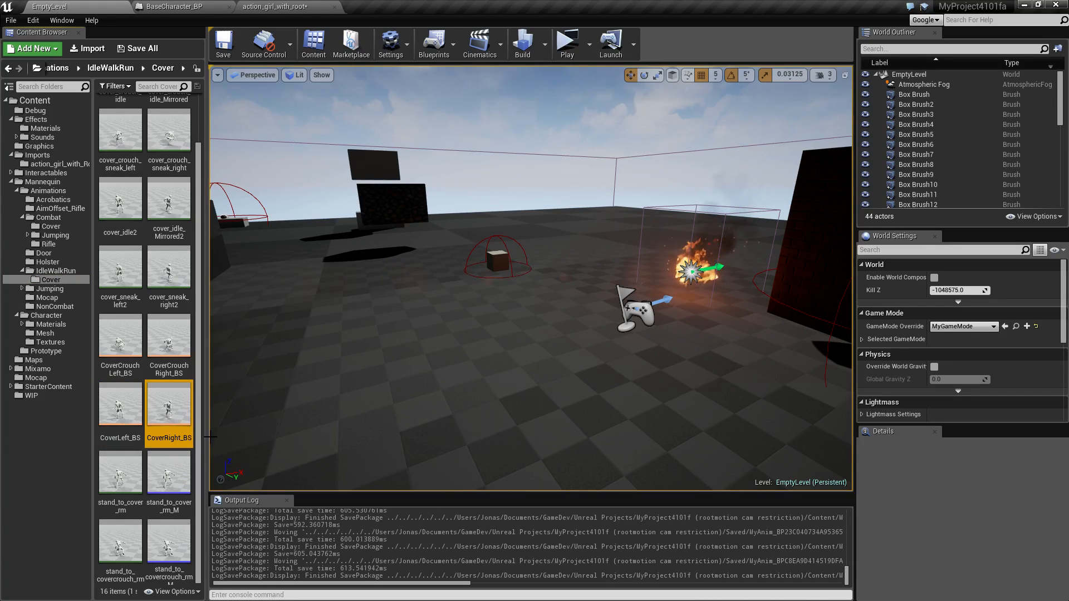
double_click(104, 412)
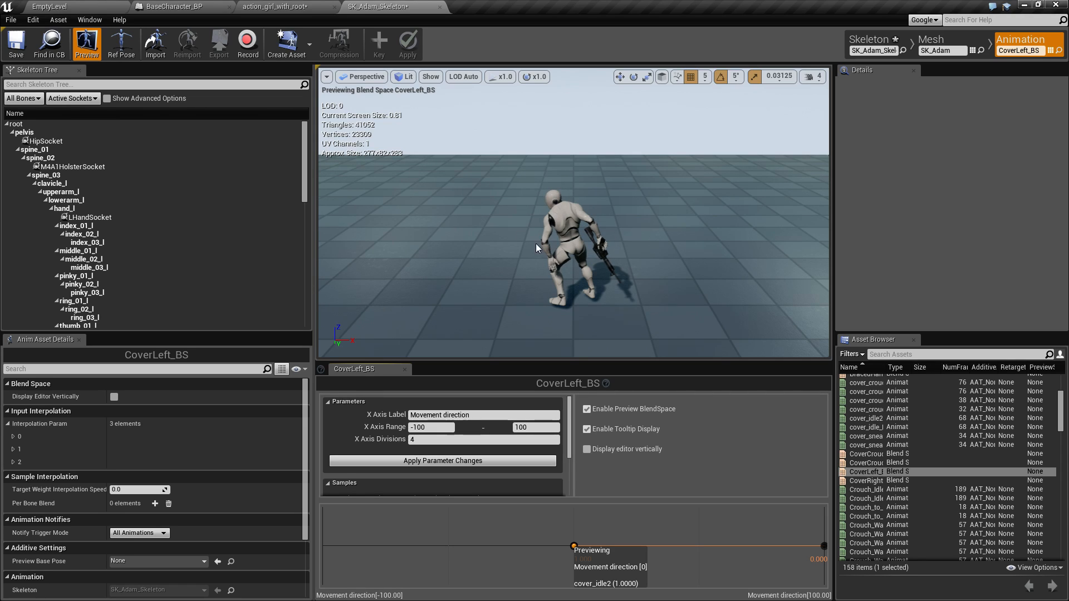
click(50, 6)
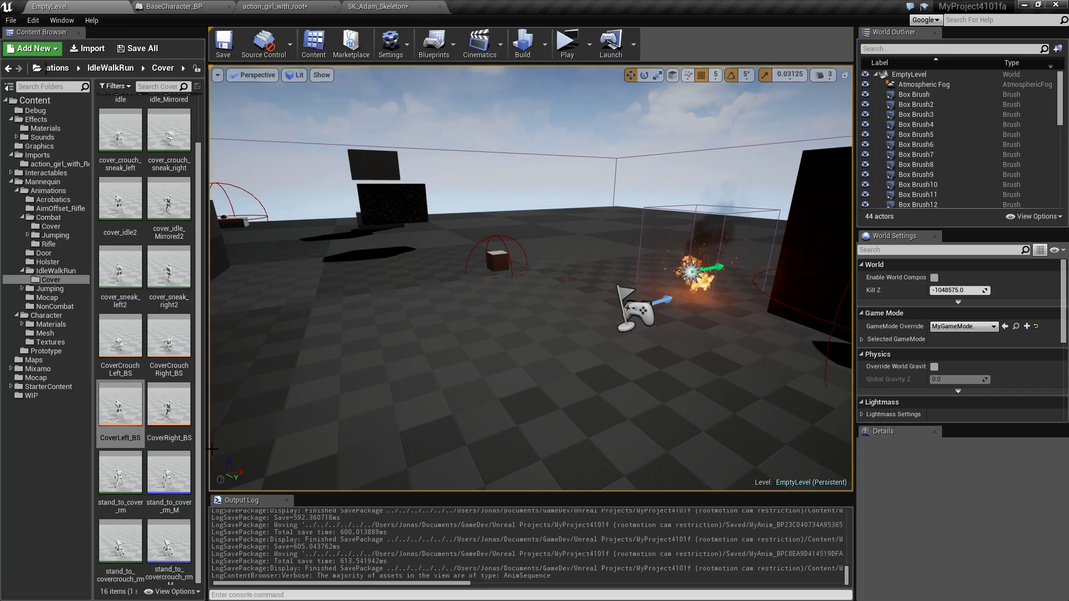
double_click(173, 408)
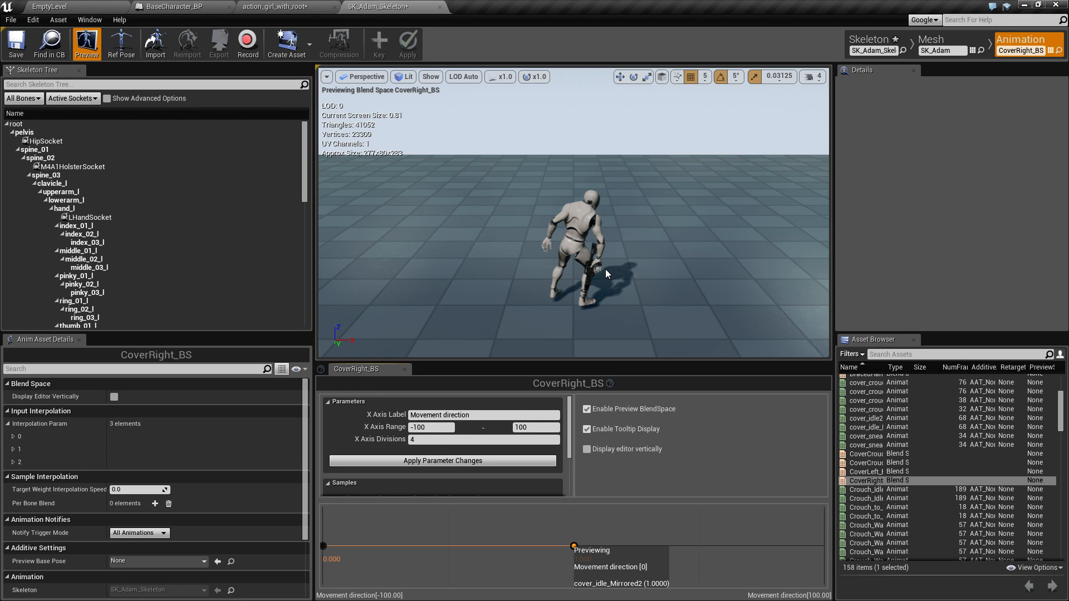
click(81, 6)
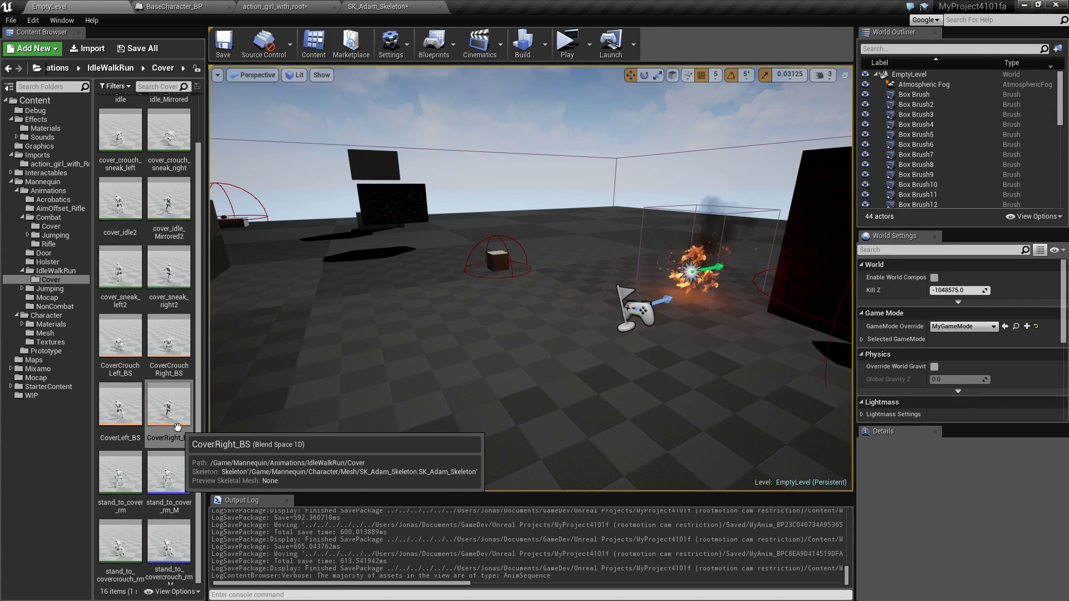
Preview taking_cover_idle2_Copy from the Combat/Cover folder and examine the character's pose and rifle grip from several angles
click(50, 227)
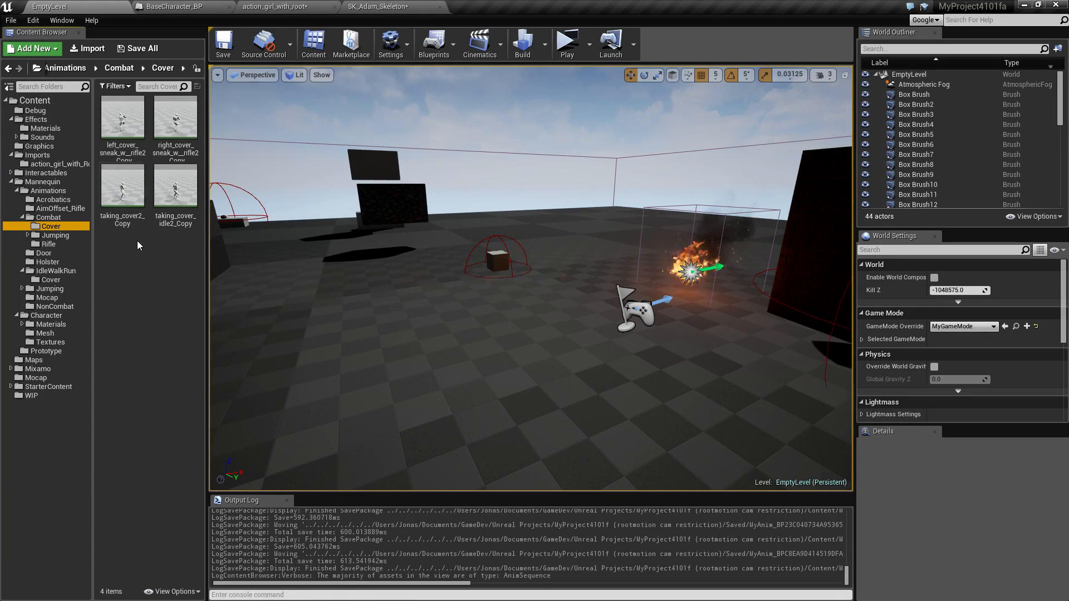
double_click(185, 203)
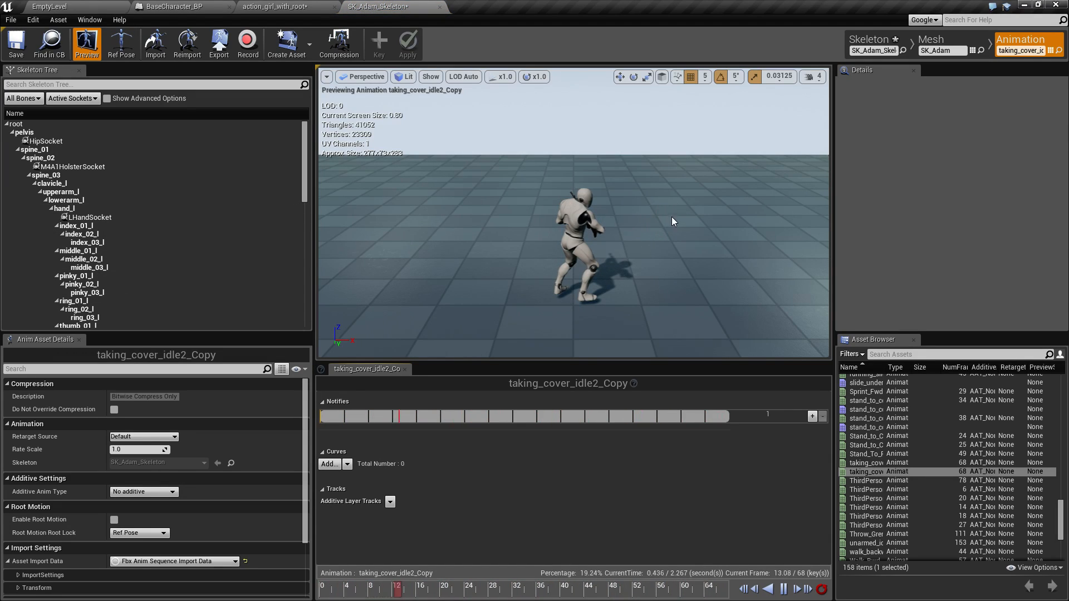
right_drag(672, 217, 632, 219)
key(w)
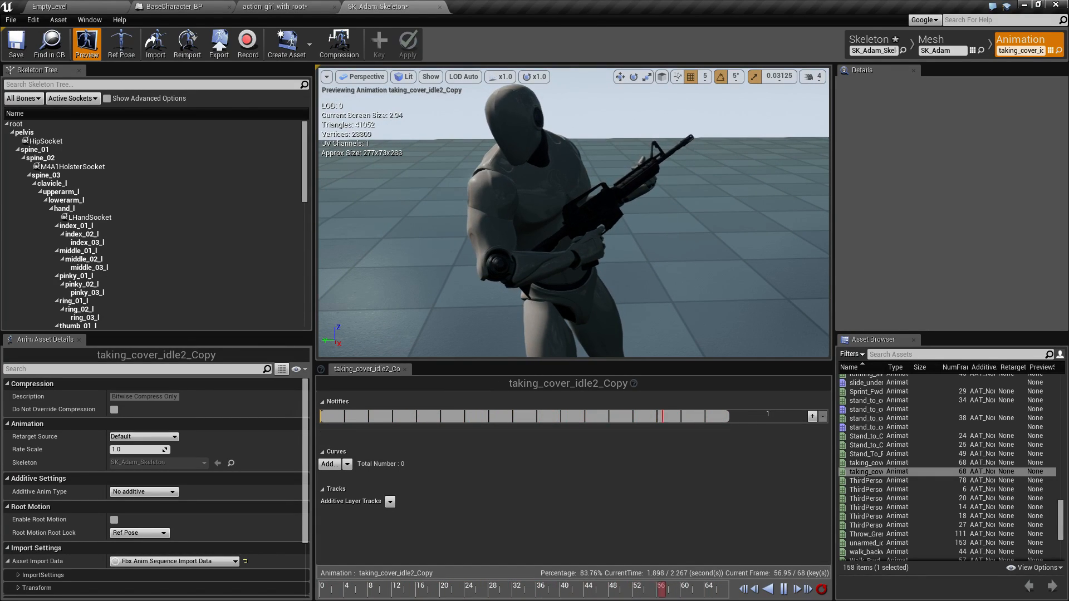
right_drag(631, 221, 630, 245)
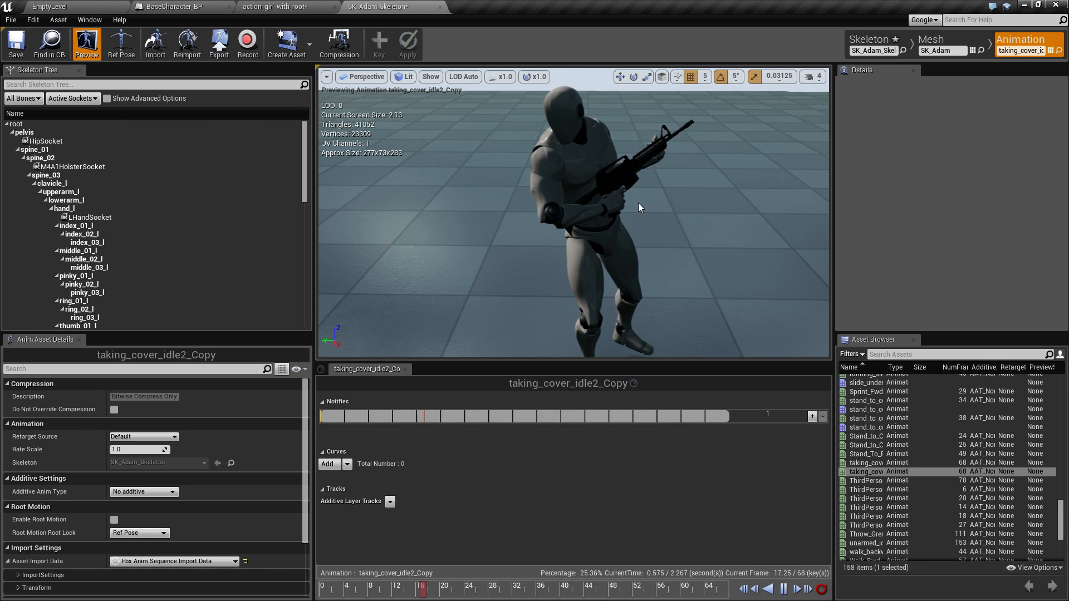
right_drag(638, 203, 666, 236)
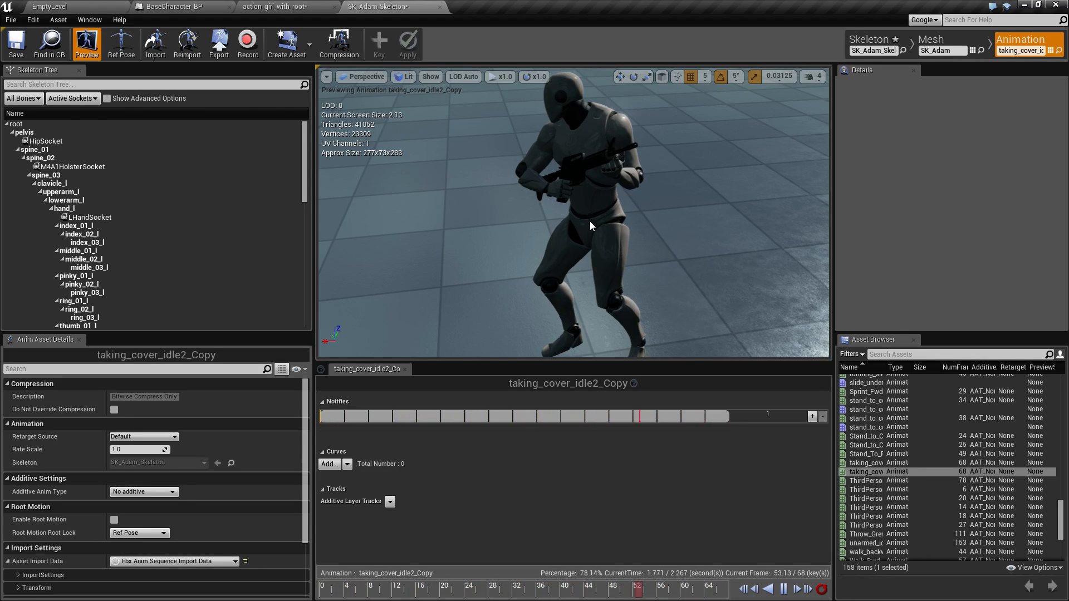
mouse_move(607, 196)
right_down()
mouse_move(630, 178)
mouse_move(621, 195)
mouse_move(549, 181)
mouse_move(587, 197)
mouse_move(608, 186)
right_up()
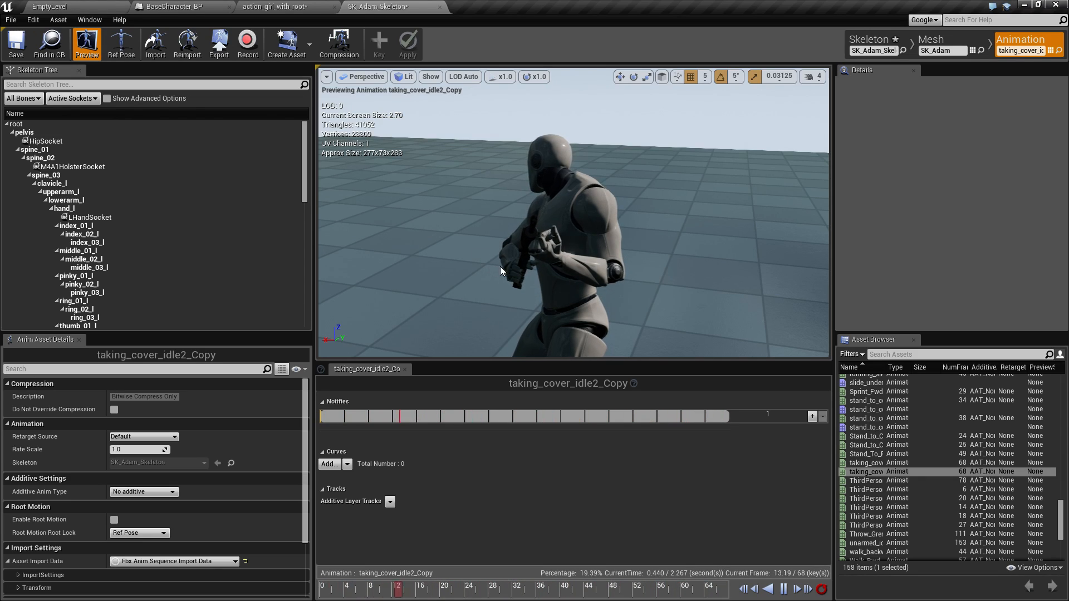
scroll(573, 218, up, 3)
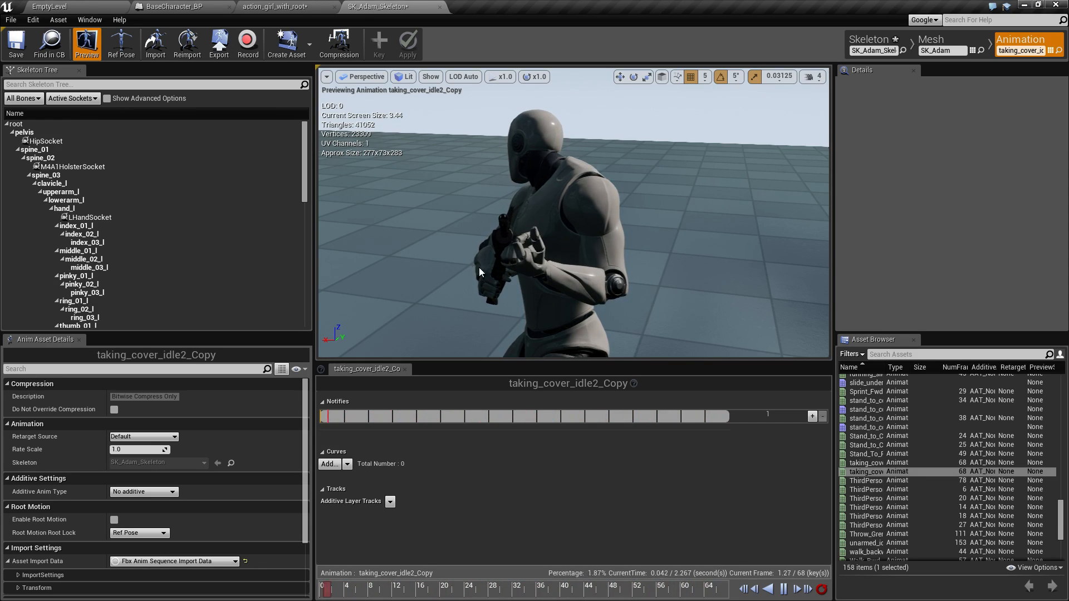
right_drag(516, 277, 516, 338)
key(s)
key(w)
right_drag(529, 269, 552, 250)
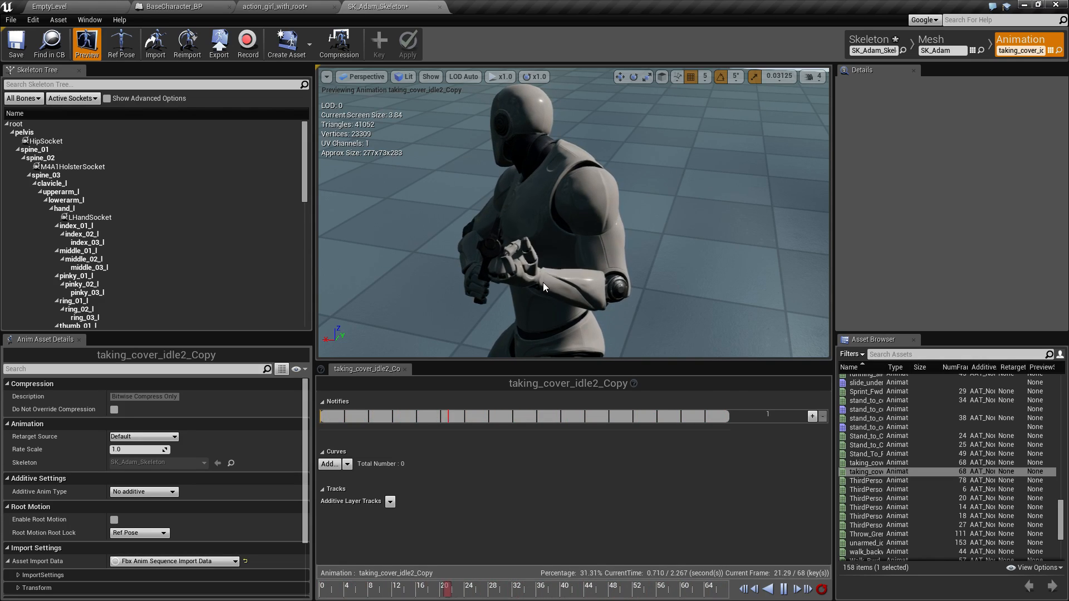
key(d)
right_drag(543, 283, 523, 236)
key(a)
key(w)
key(w)
key(a)
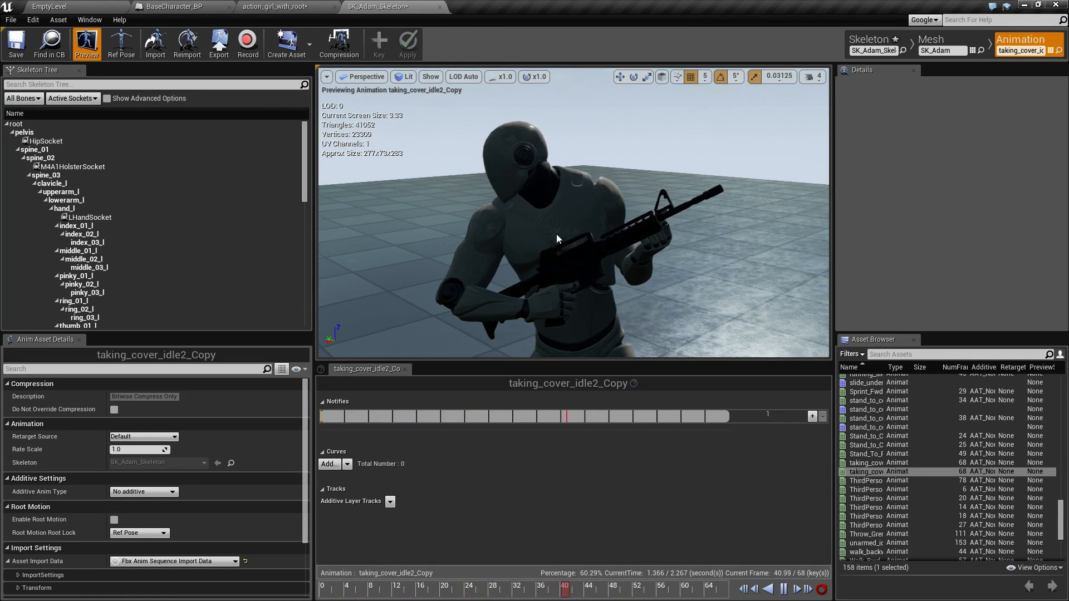
click(50, 6)
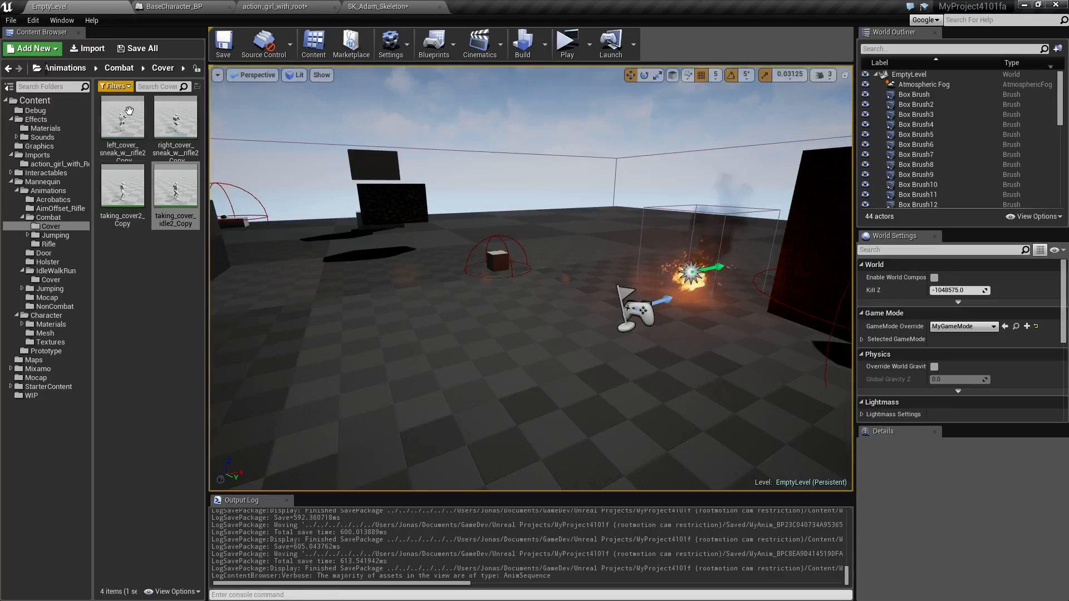
Rename the taking_cover2_Copy animation in Combat/Cover as taking_cover_Rifle2
click(114, 261)
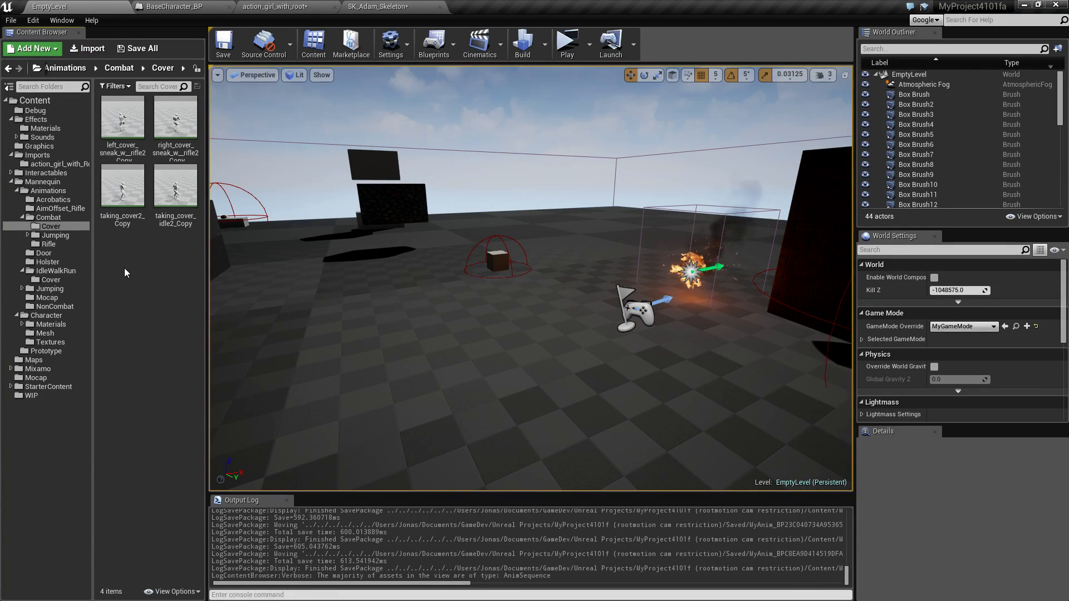
click(131, 204)
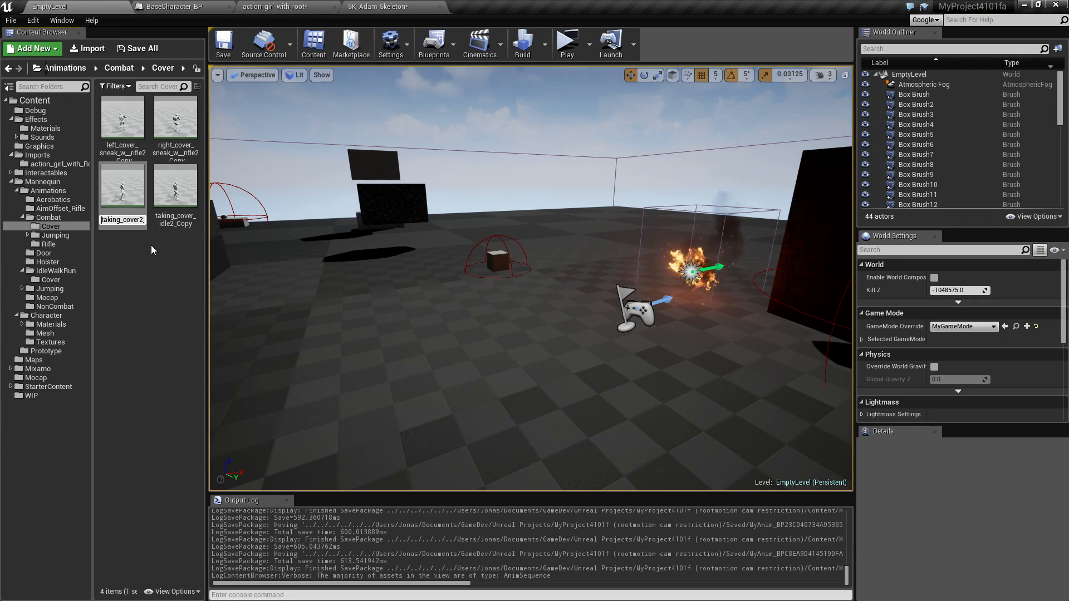
key(End)
key(BackSpace)
key(BackSpace)
key(BackSpace)
key(BackSpace)
key(BackSpace)
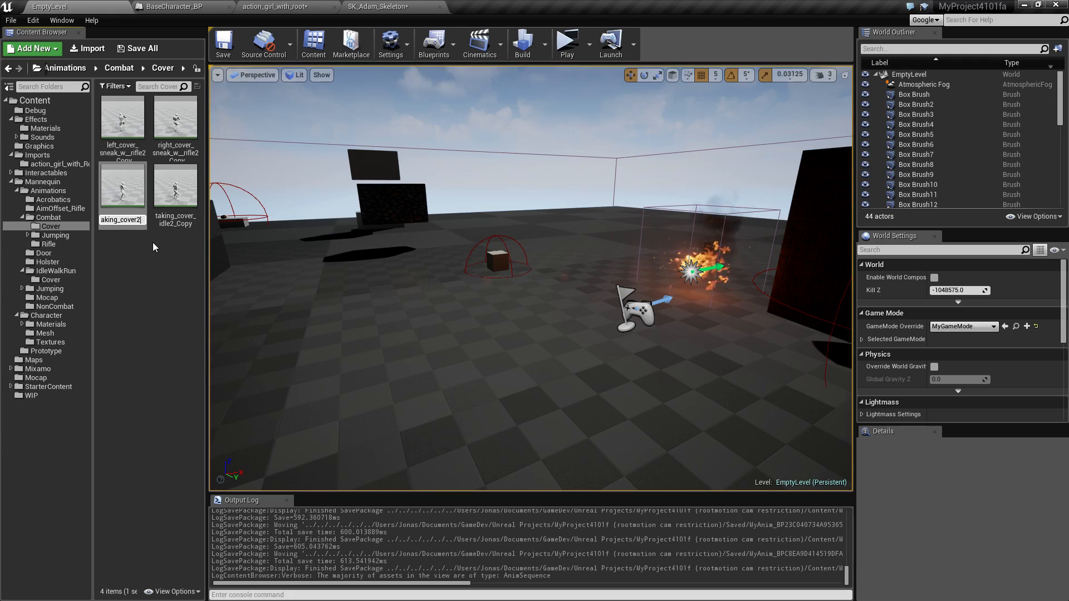
key(Home)
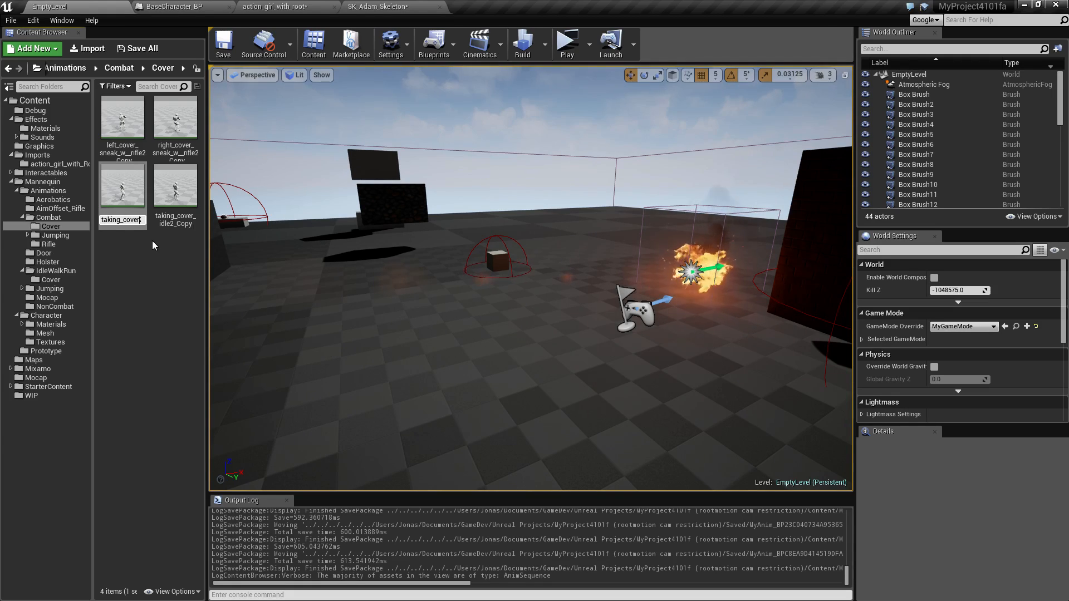
key(End)
text(Riu)
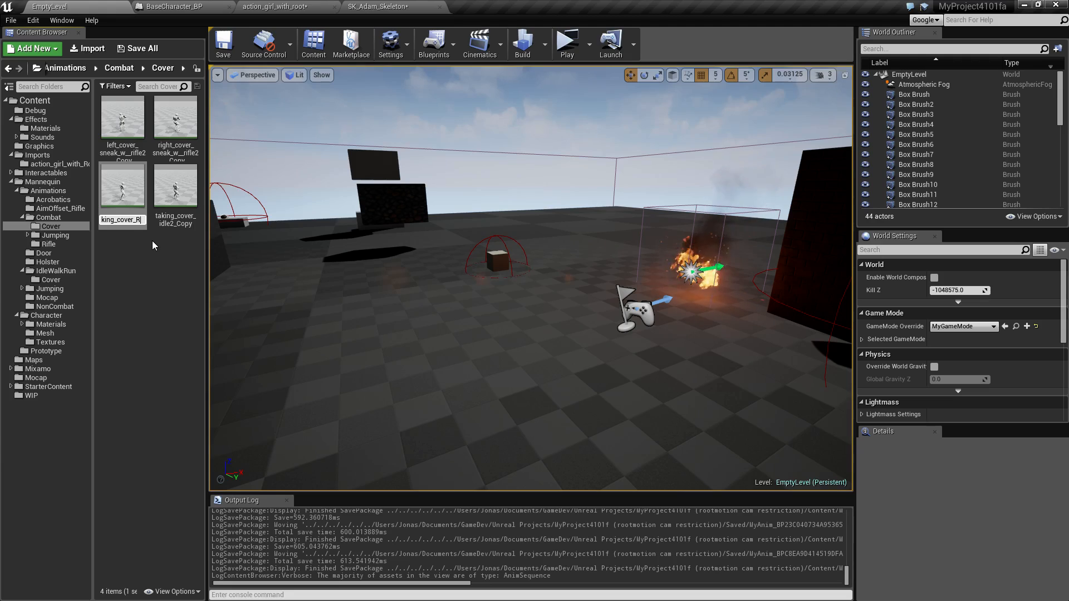
key(BackSpace)
key(BackSpace)
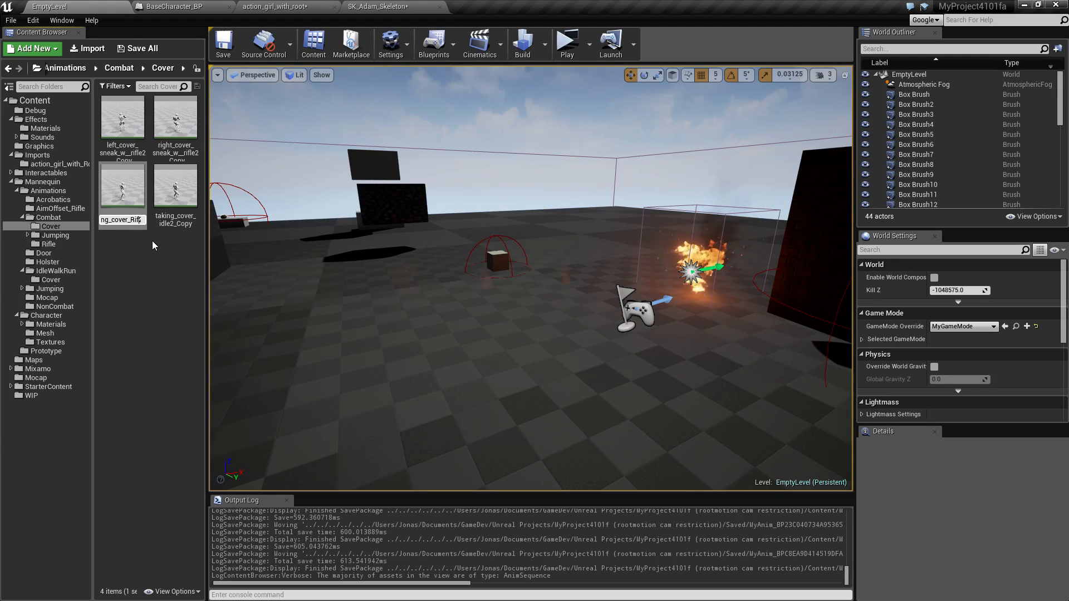
text(fle)
key(Return)
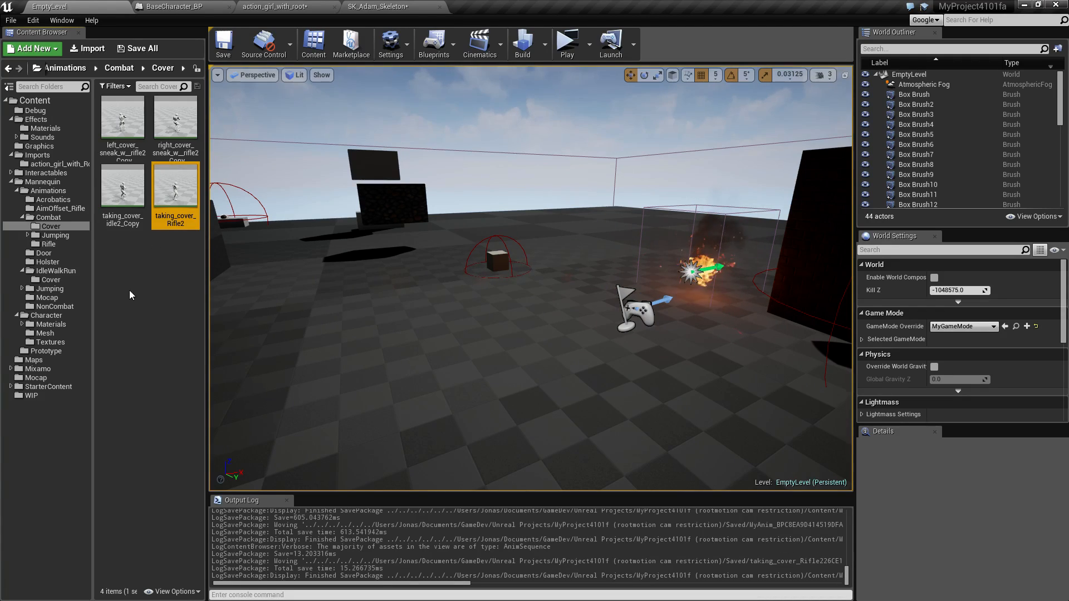
Enable root motion for the taking_cover_Rifle2 animation
right_click(172, 198)
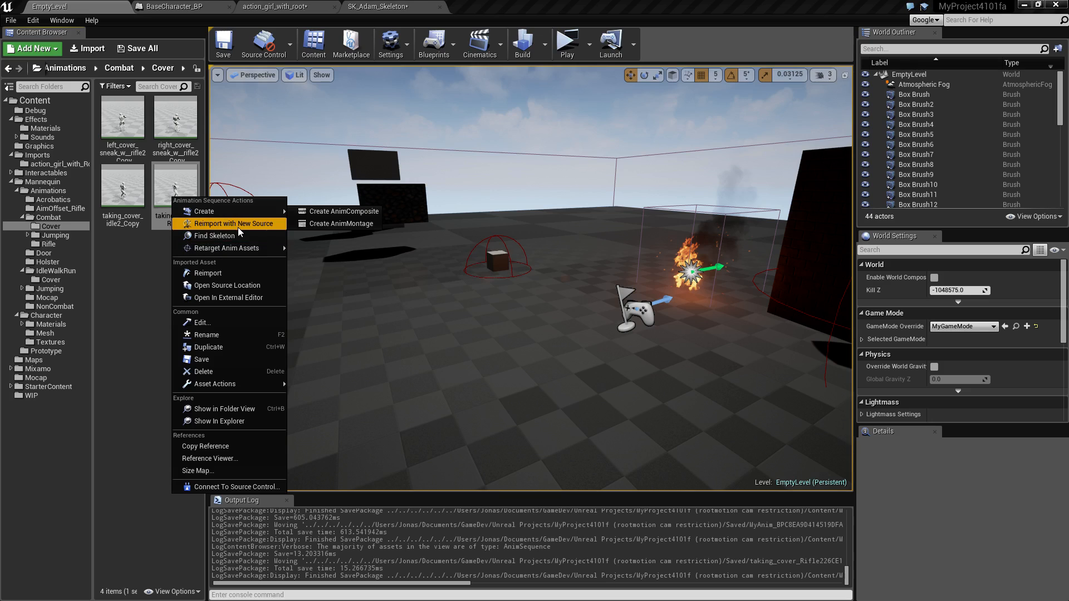
click(139, 260)
double_click(174, 186)
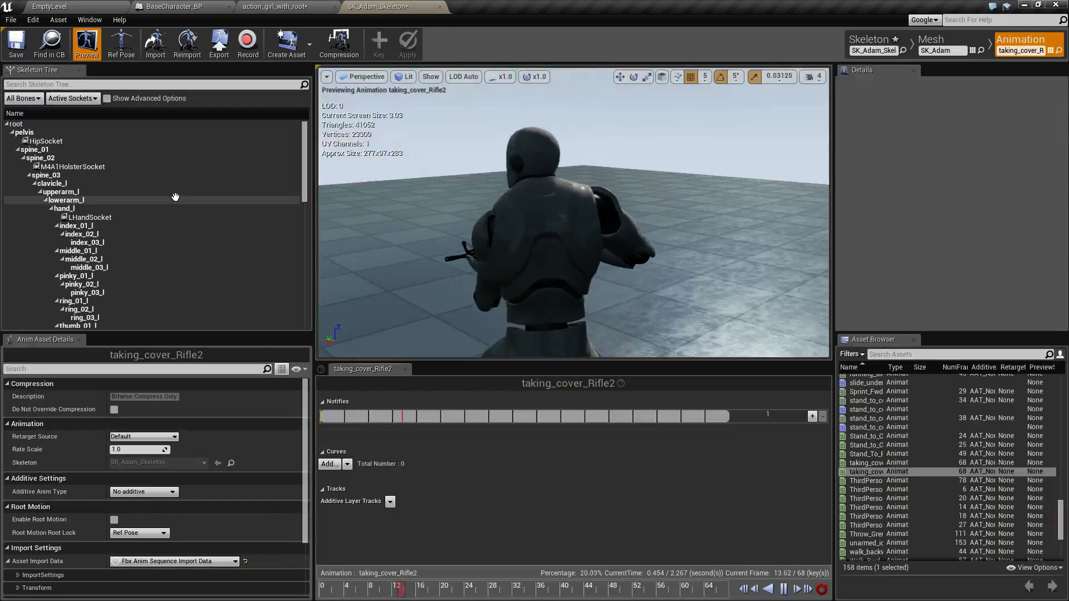
click(114, 519)
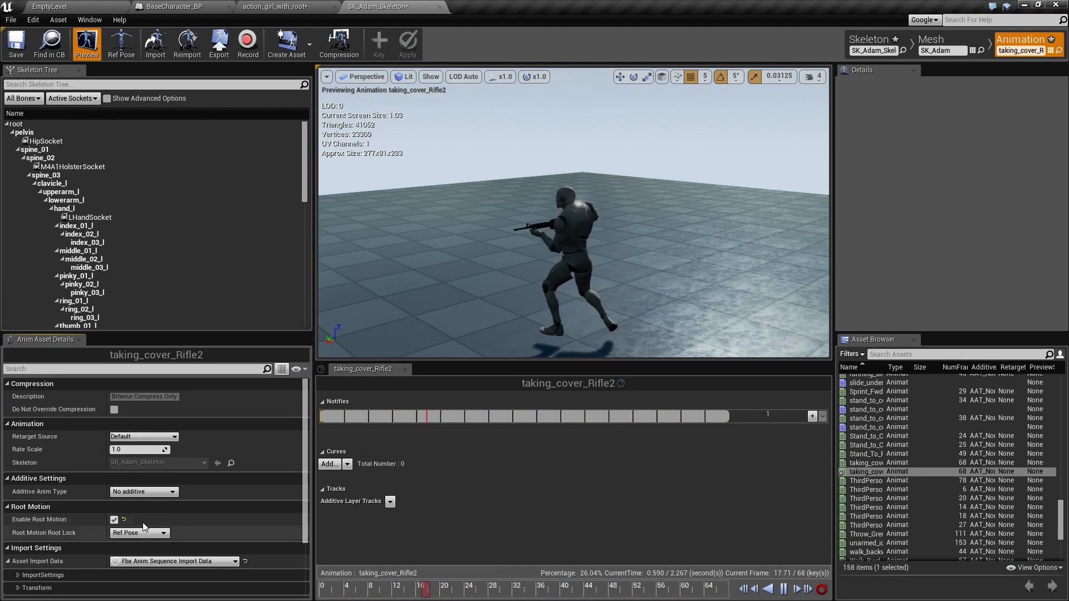
click(71, 11)
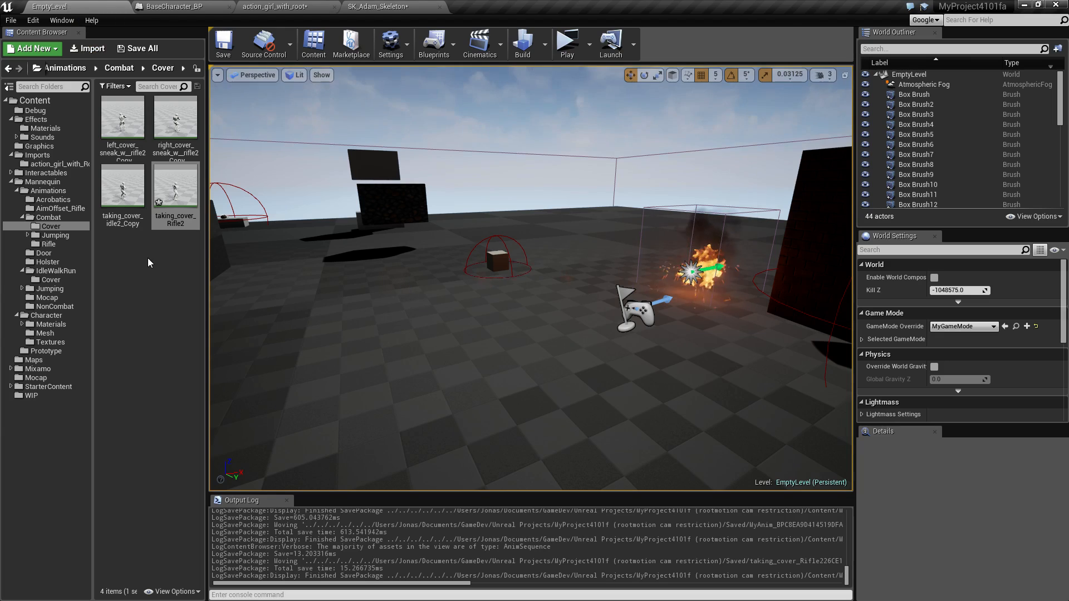
Create an AnimMontage from taking_cover_Rifle2 and set its slot to DefaultGroup.FullBodySlot
right_click(173, 197)
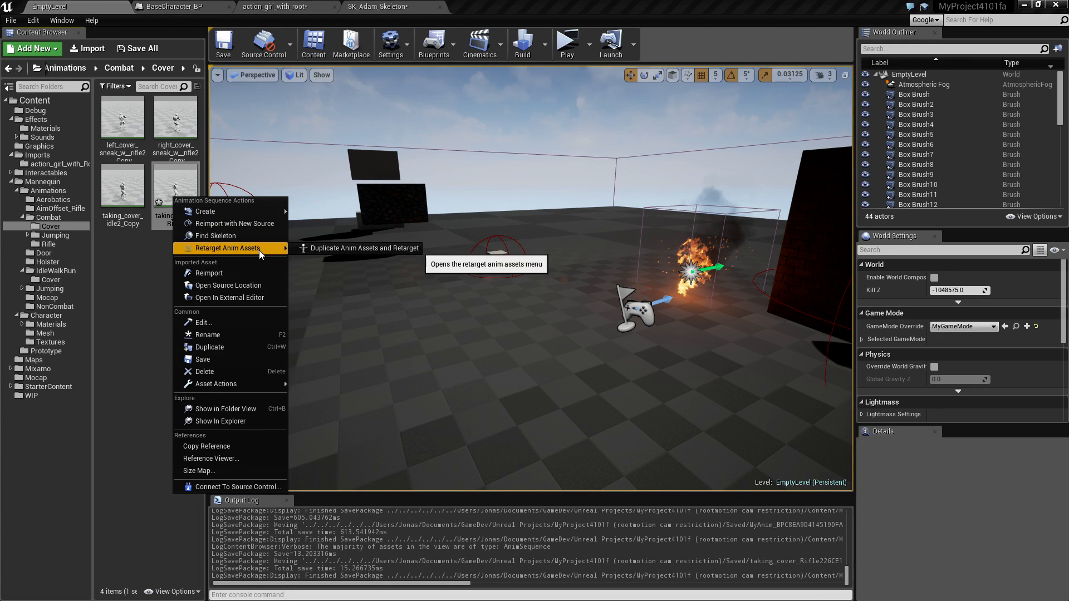
mouse_move(255, 214)
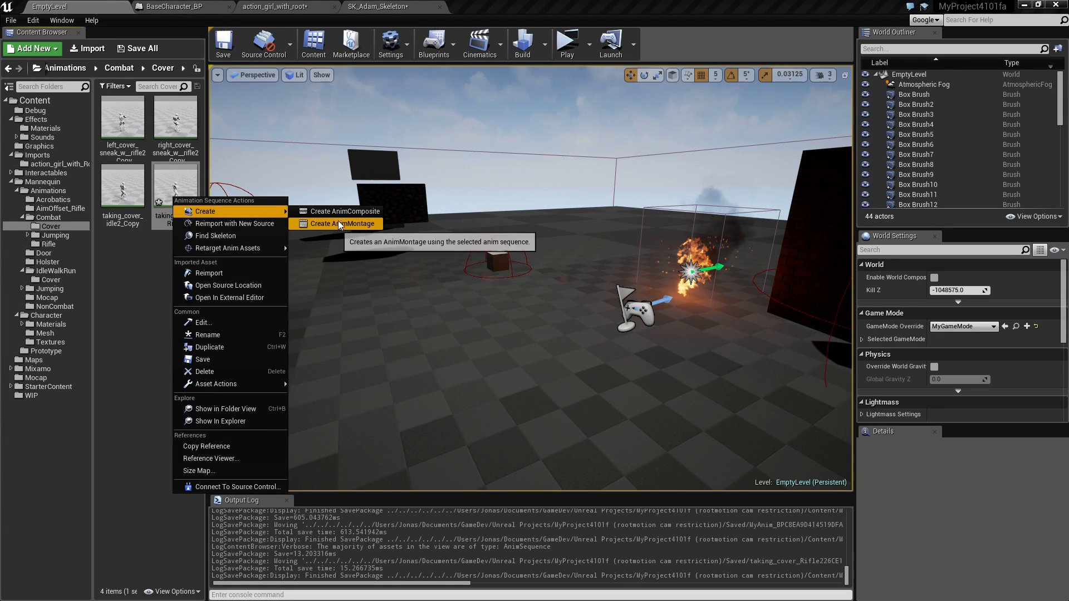
click(353, 224)
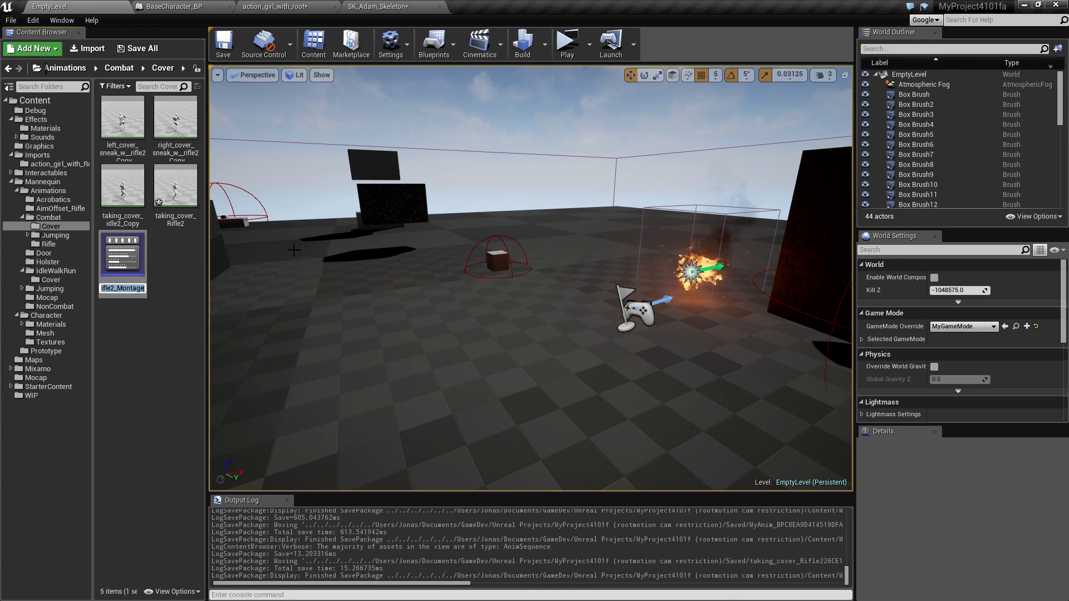
double_click(122, 286)
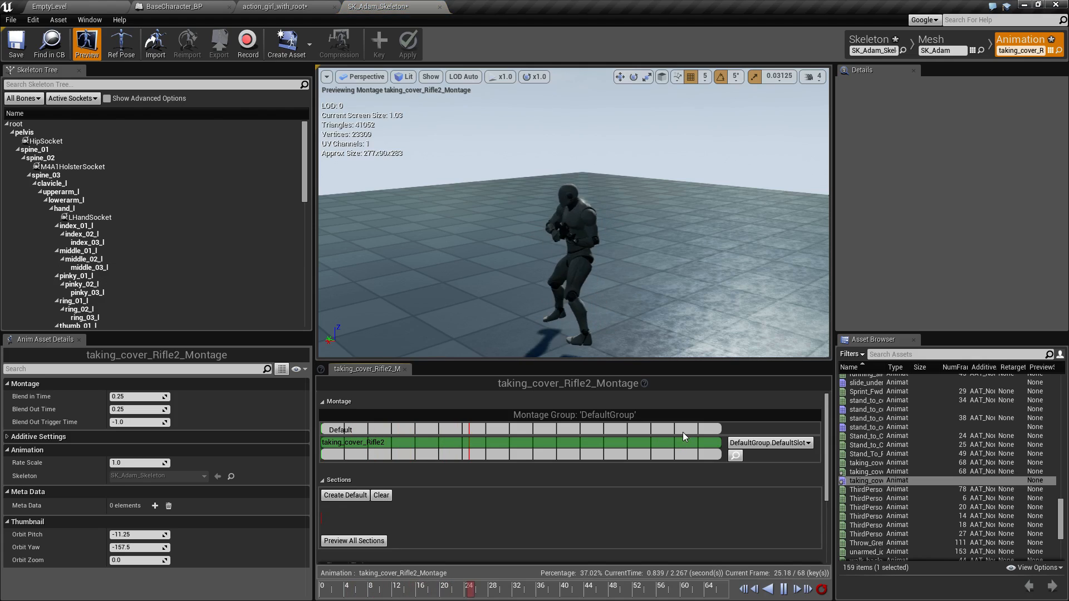
click(765, 444)
click(864, 429)
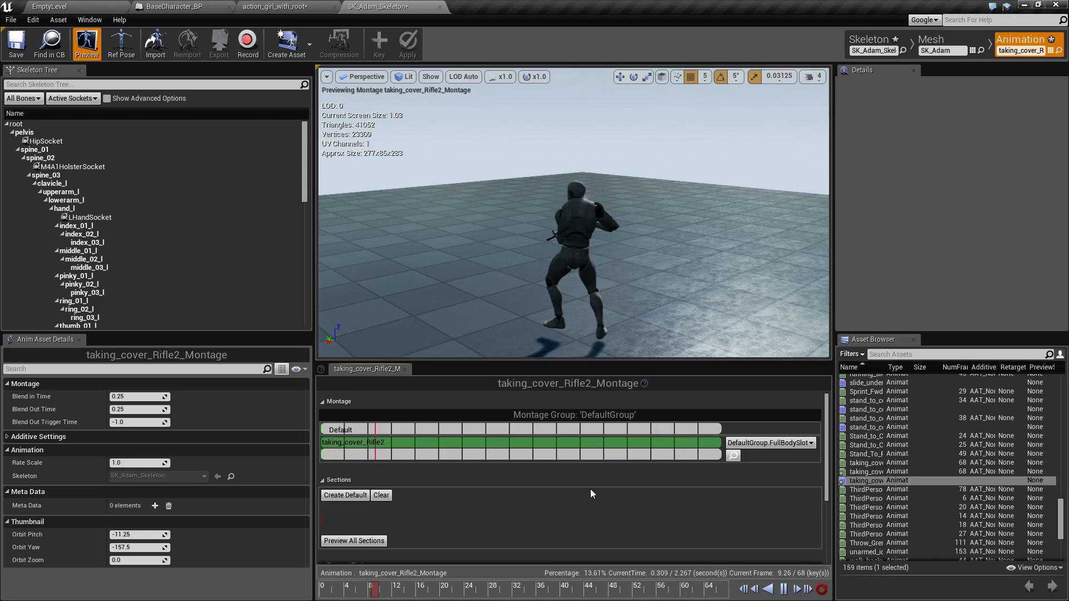
Open the stand_to_cover_rm_M montage from IdleWalkRun/Cover and examine which notify it uses and where it is placed
click(78, 7)
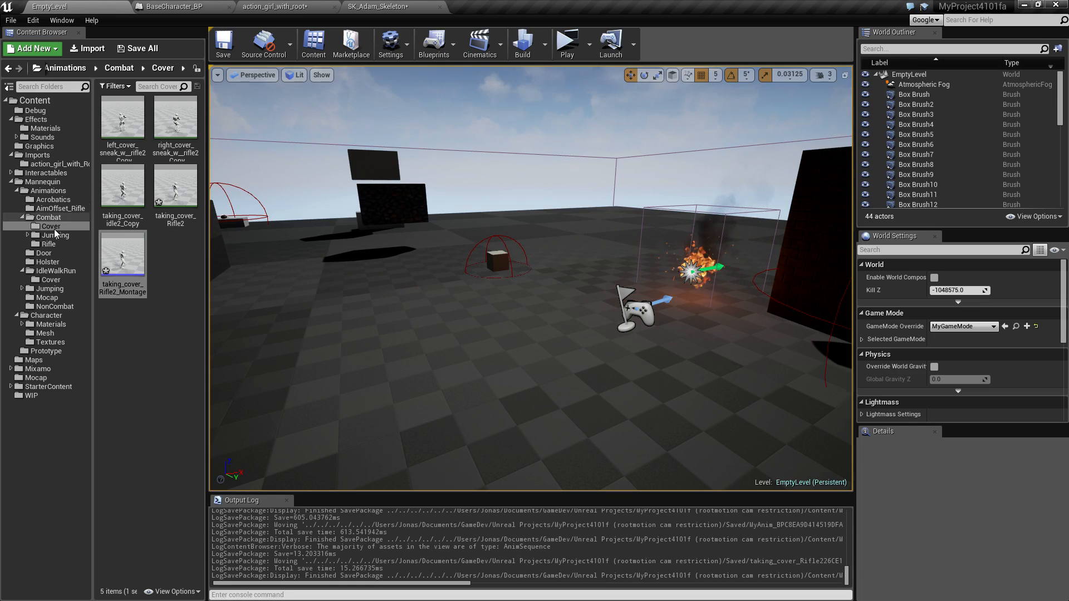
click(53, 280)
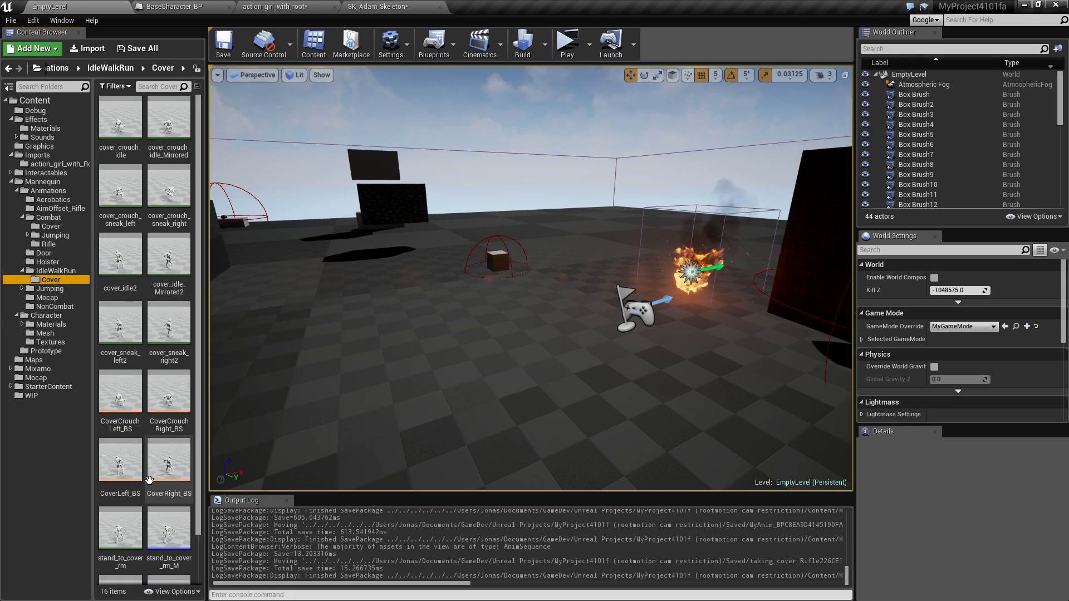
scroll(196, 518, down, 1)
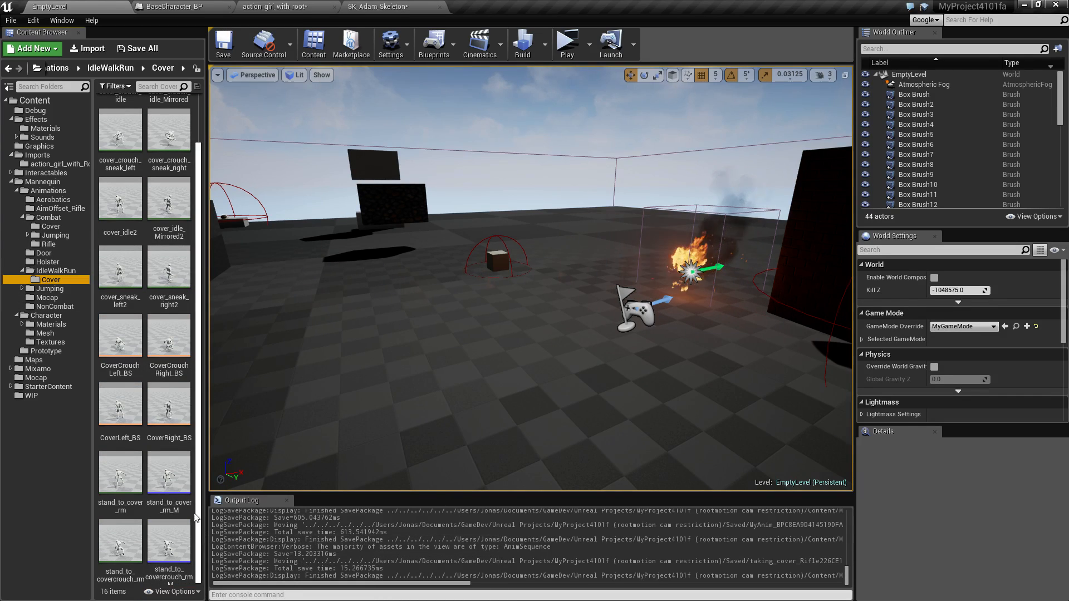
double_click(168, 476)
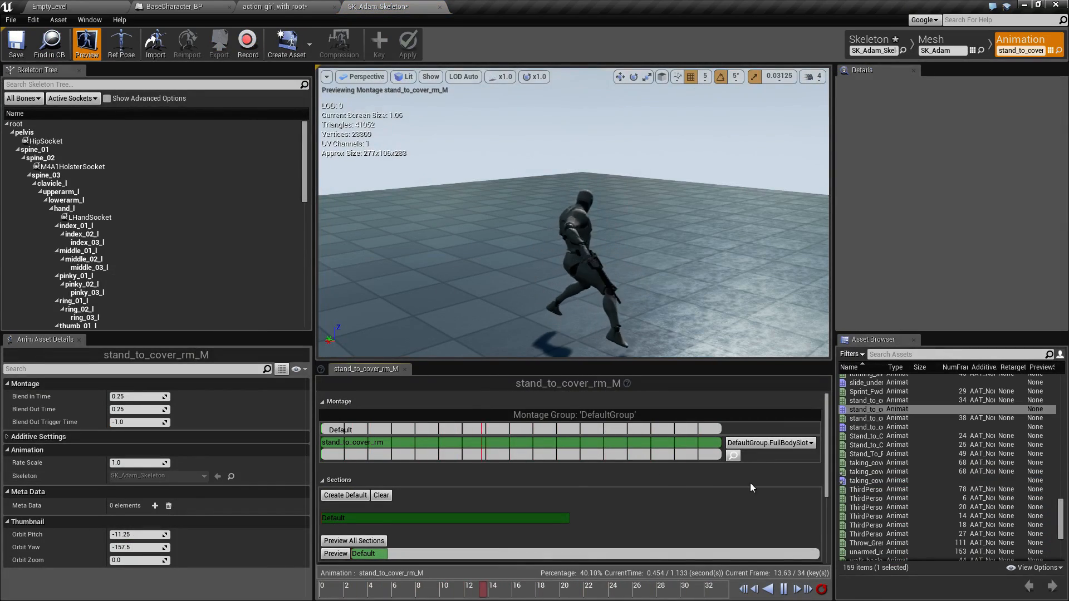
scroll(824, 535, down, 5)
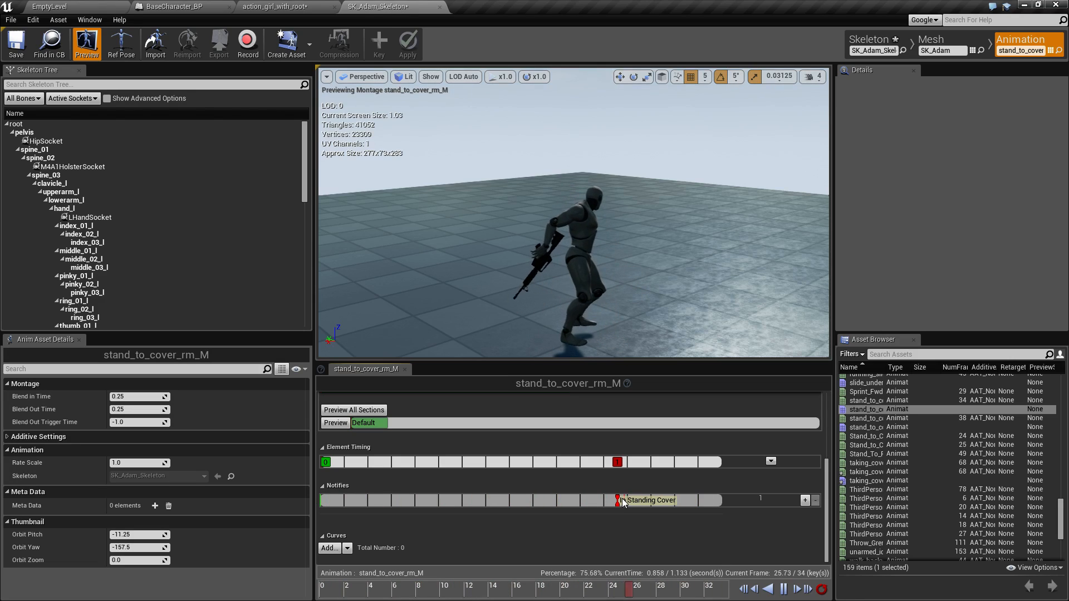
Add an In Standing Cover notify at about frame 34 of taking_cover_Rifle2_Montage in the Combat/Cover folder
click(79, 7)
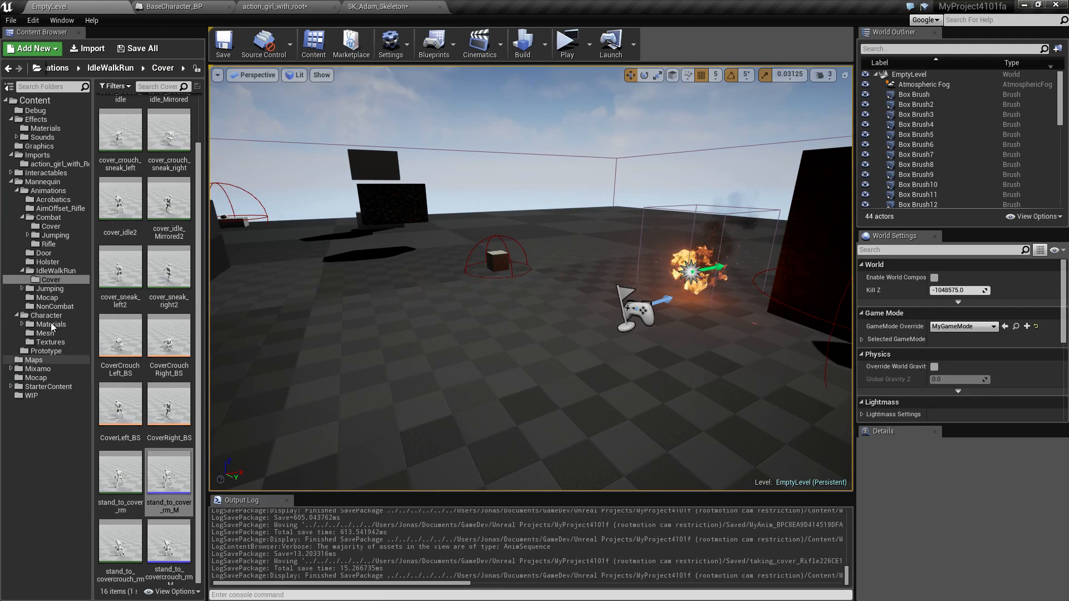
click(49, 227)
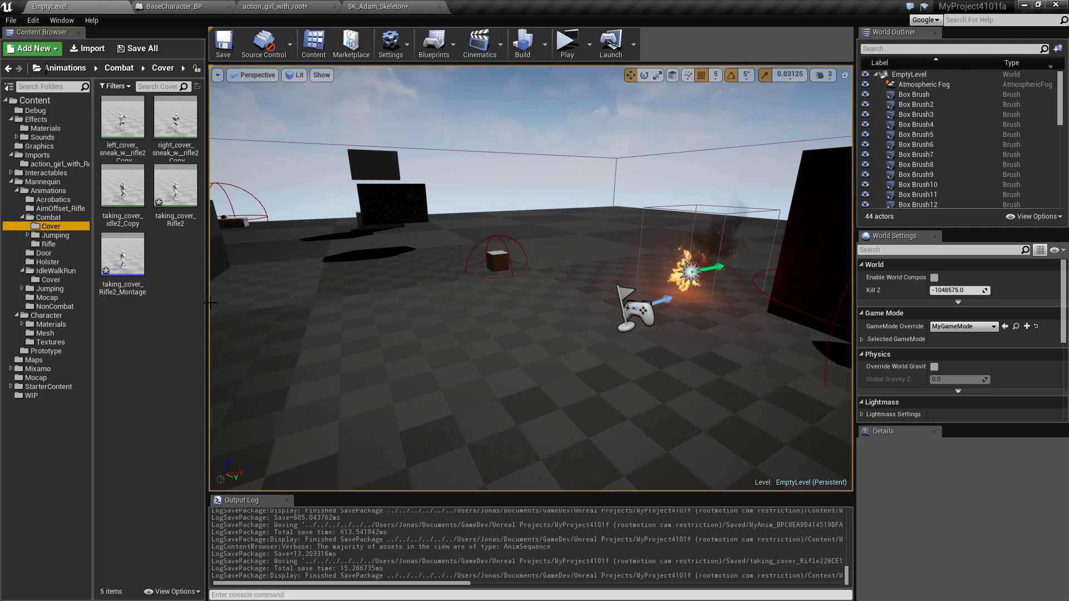
click(125, 260)
double_click(129, 263)
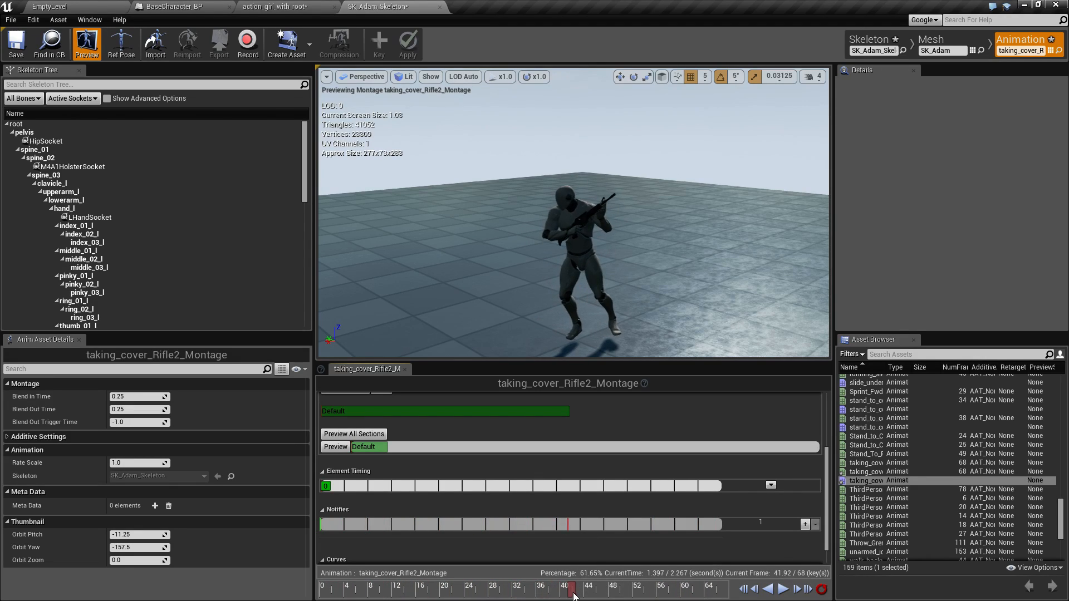
mouse_move(421, 293)
right_down()
mouse_move(459, 297)
mouse_move(479, 245)
mouse_move(484, 278)
mouse_move(428, 323)
mouse_move(425, 278)
right_up()
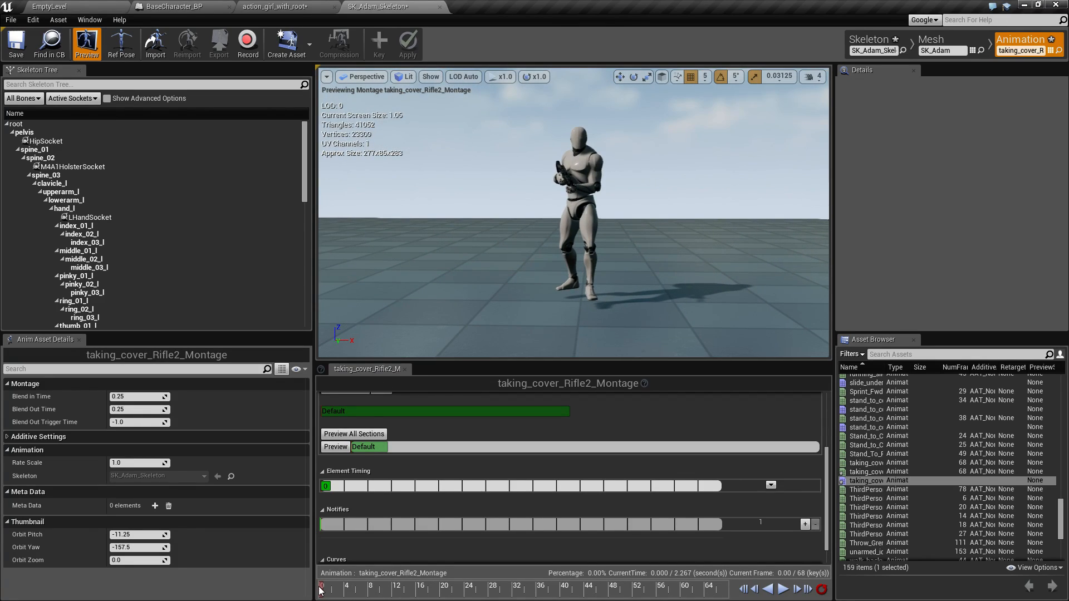
drag(326, 591, 529, 584)
right_click(524, 592)
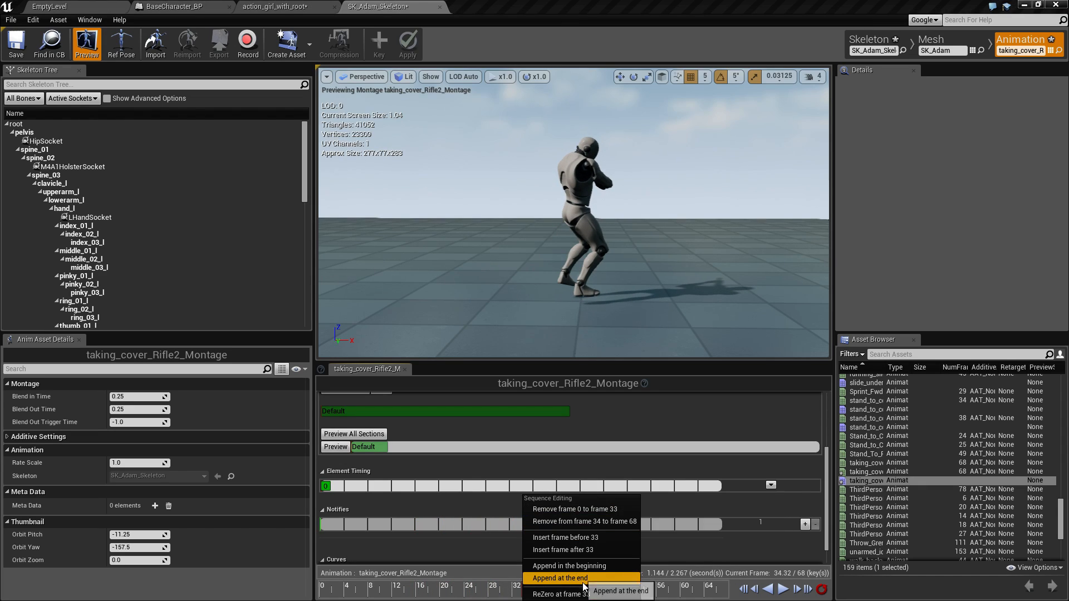
click(720, 426)
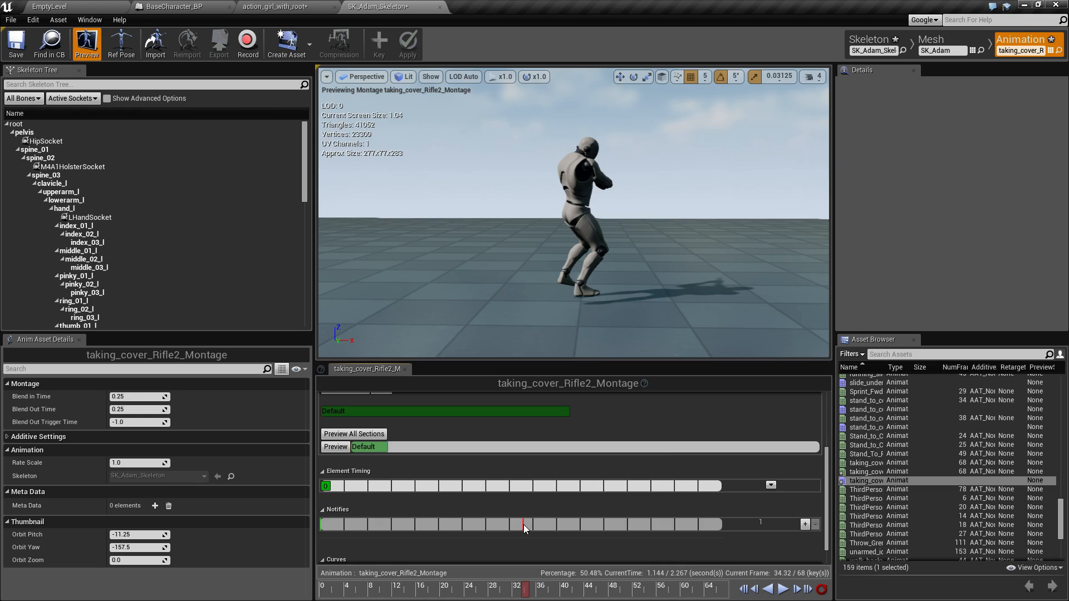
right_click(523, 523)
mouse_move(557, 537)
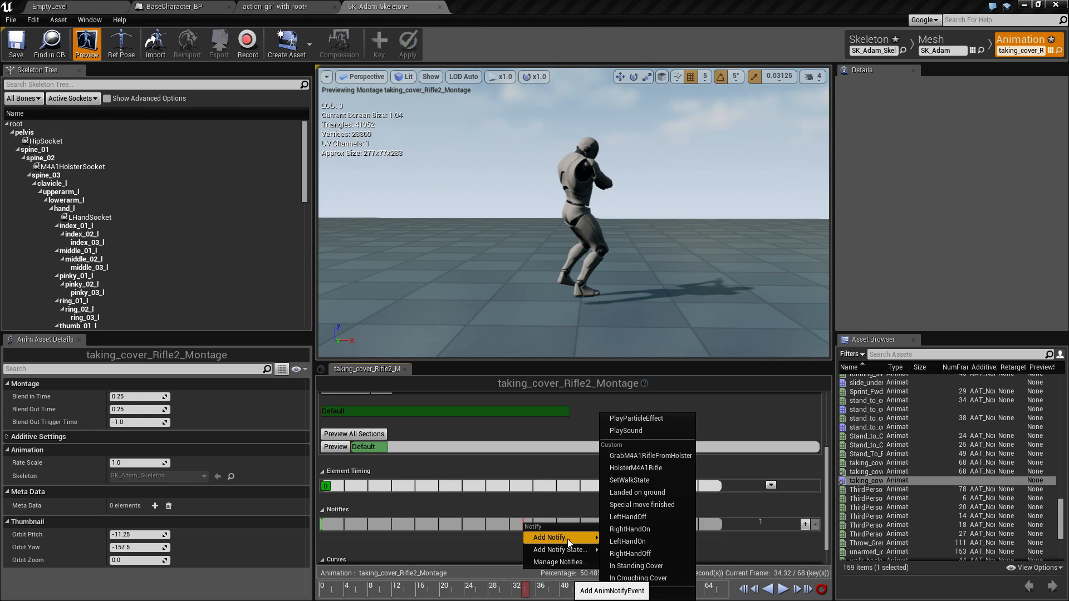
click(643, 566)
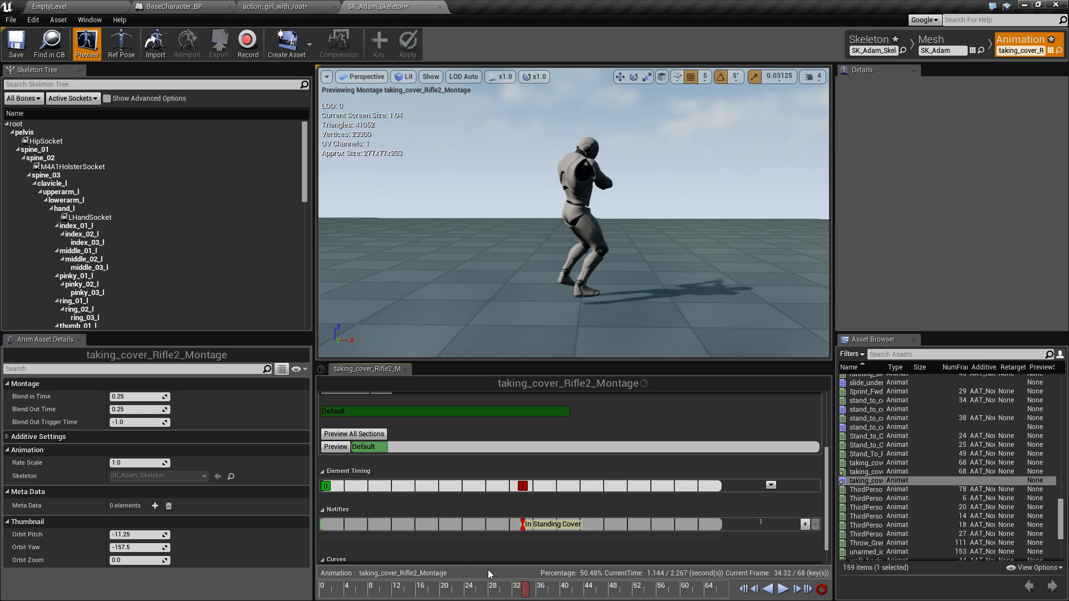
drag(528, 598, 499, 591)
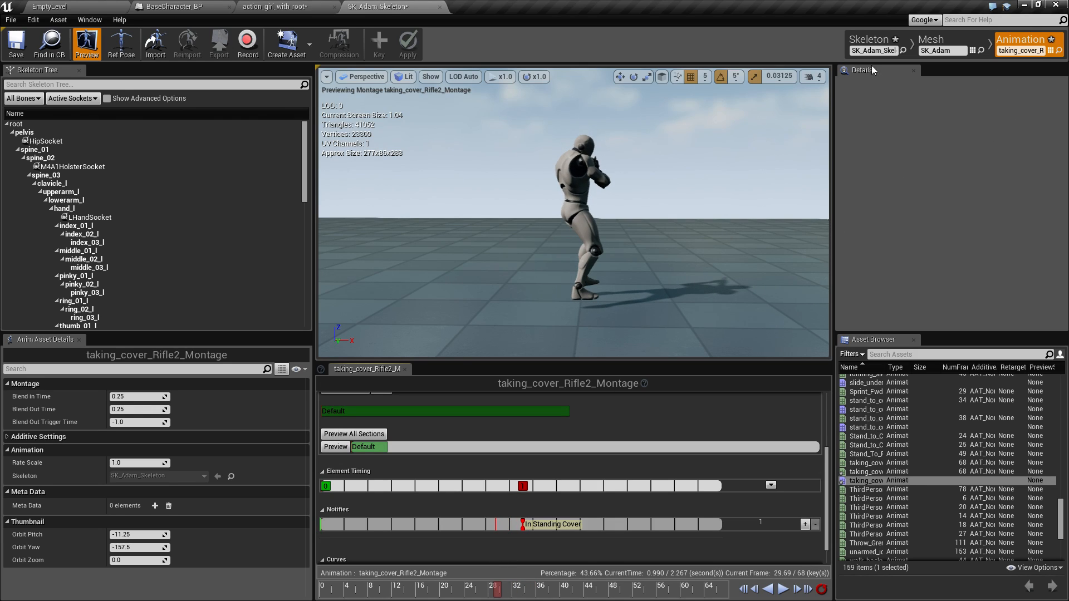
Open MyAnim_BP and examine the Take Cover event, its two Montage Play nodes and the standing and crouching cover notify events
click(65, 8)
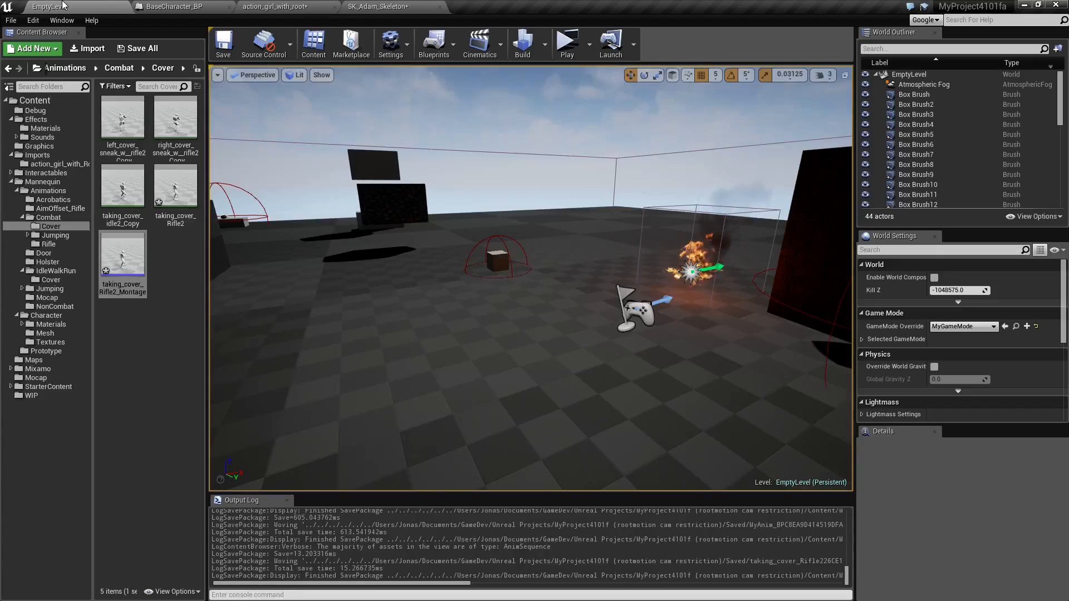
click(45, 184)
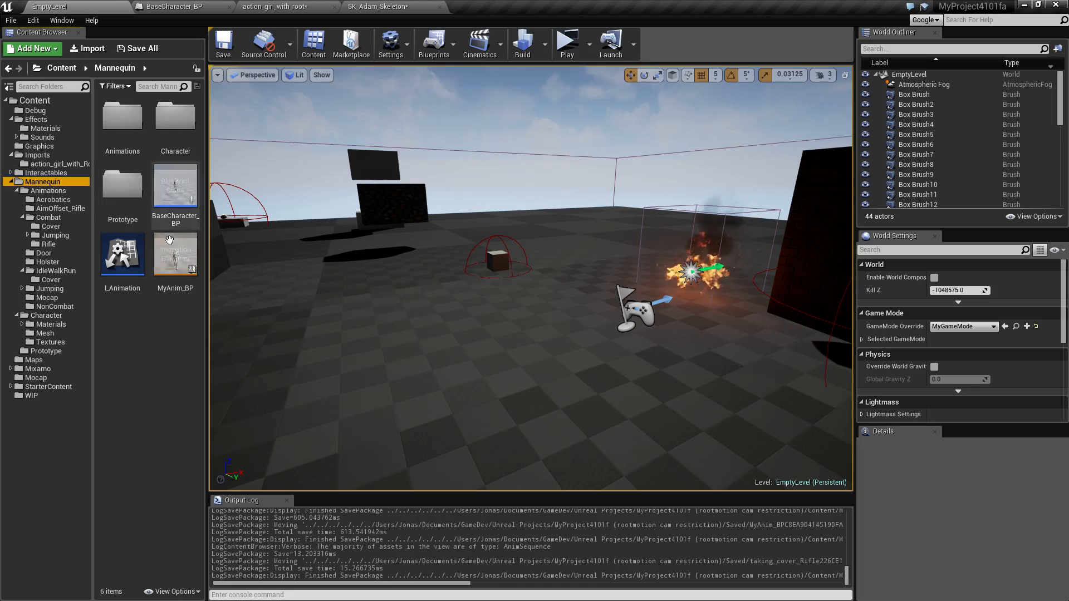
double_click(175, 257)
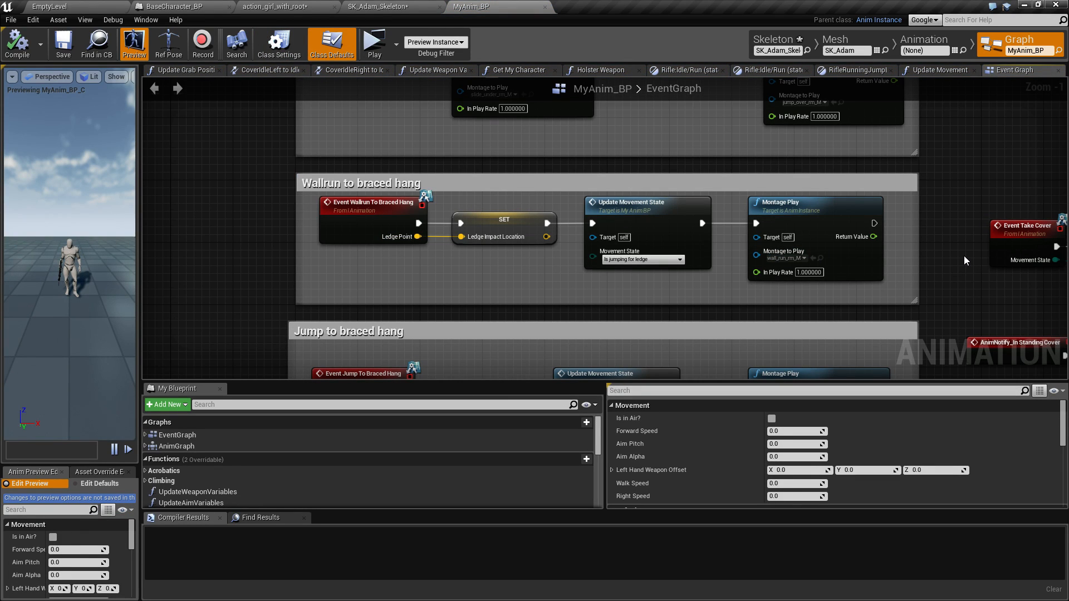
scroll(964, 255, down, 2)
right_drag(417, 317, 164, 340)
right_drag(785, 359, 685, 291)
scroll(686, 293, up, 3)
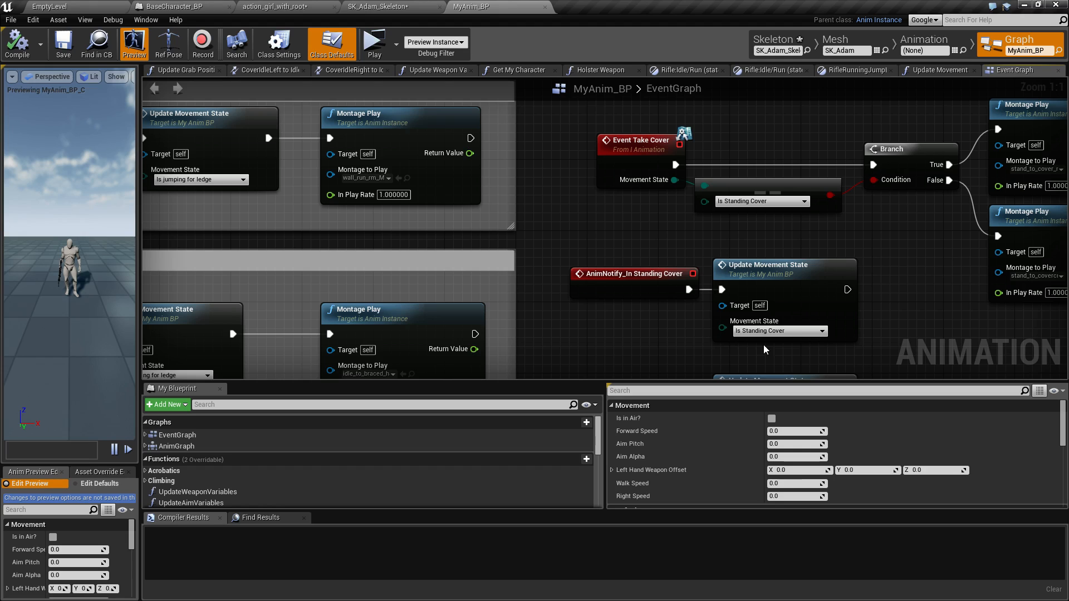
right_drag(678, 360, 671, 240)
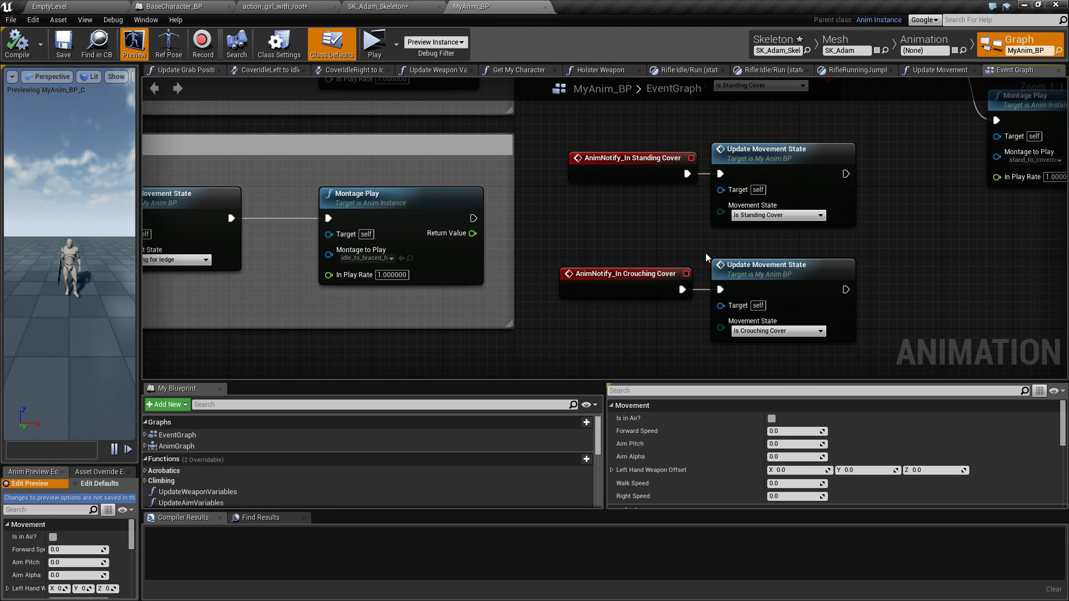
scroll(610, 227, down, 2)
right_drag(607, 229, 684, 286)
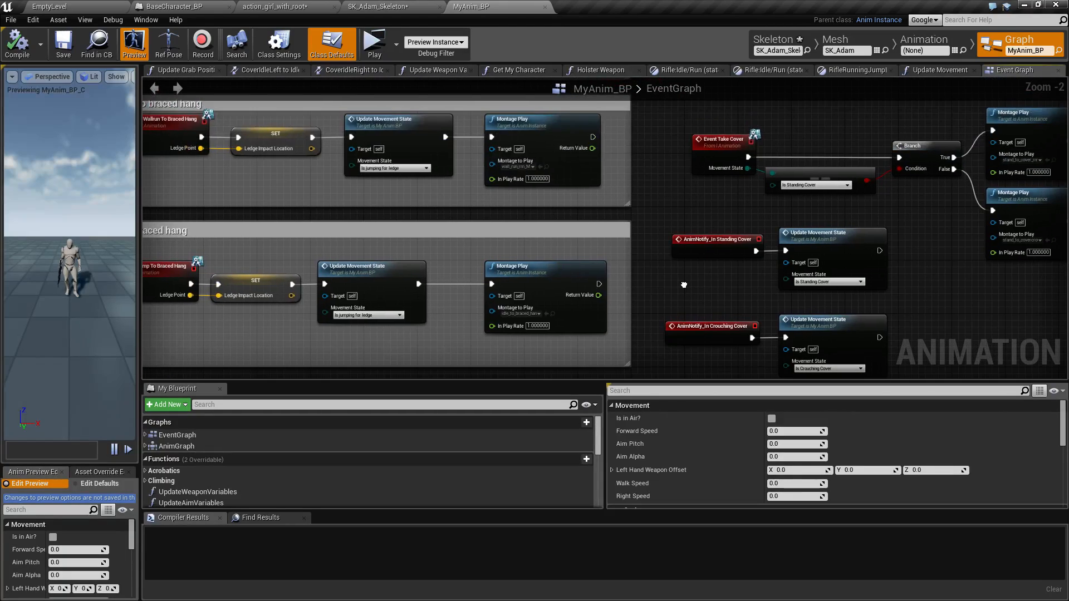
right_drag(685, 123, 573, 149)
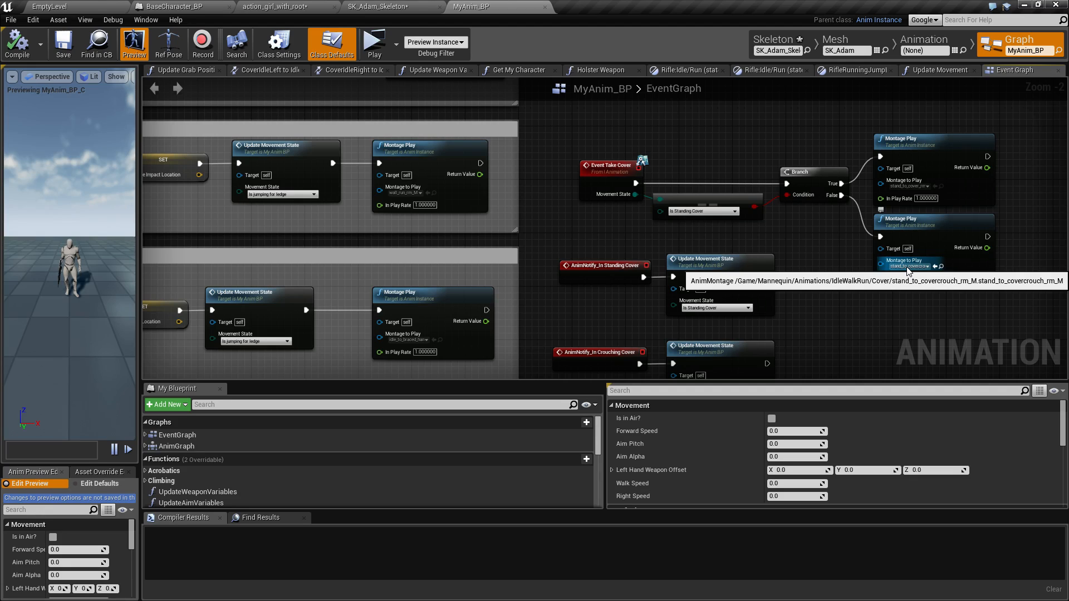
Rename the taking_cover_Rifle2_Montage asset in Combat/Cover as taking_cover_Rifle2_rm_M
click(56, 10)
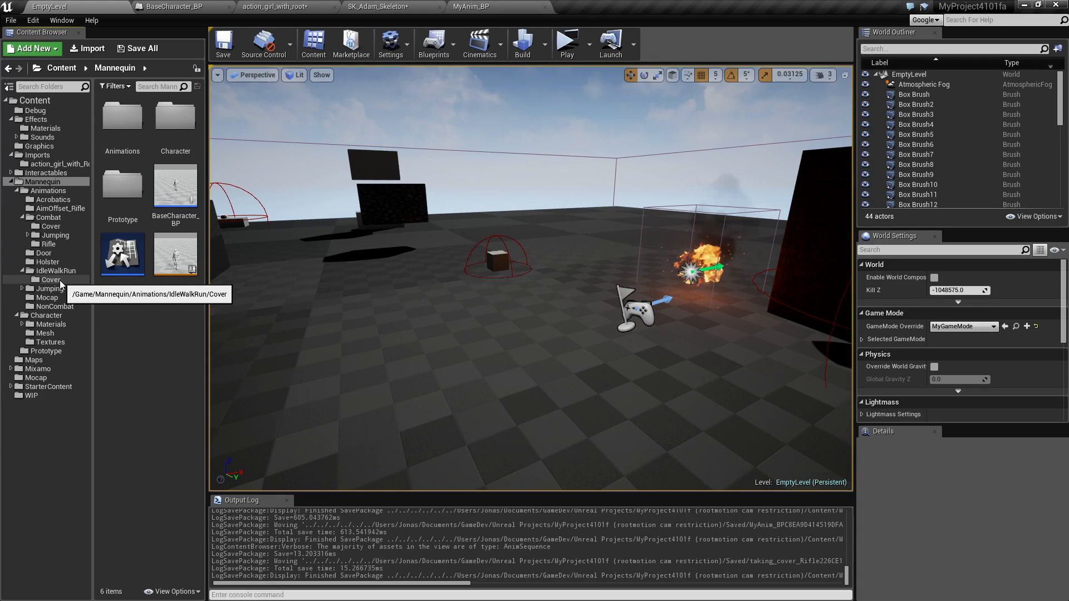
click(59, 279)
click(49, 227)
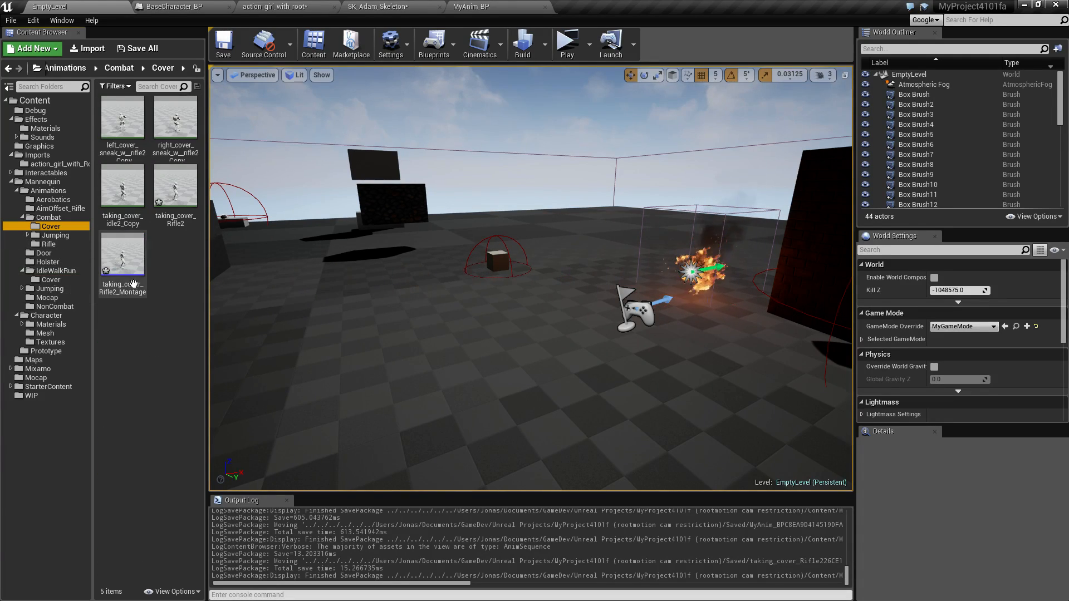
click(119, 280)
key(F2)
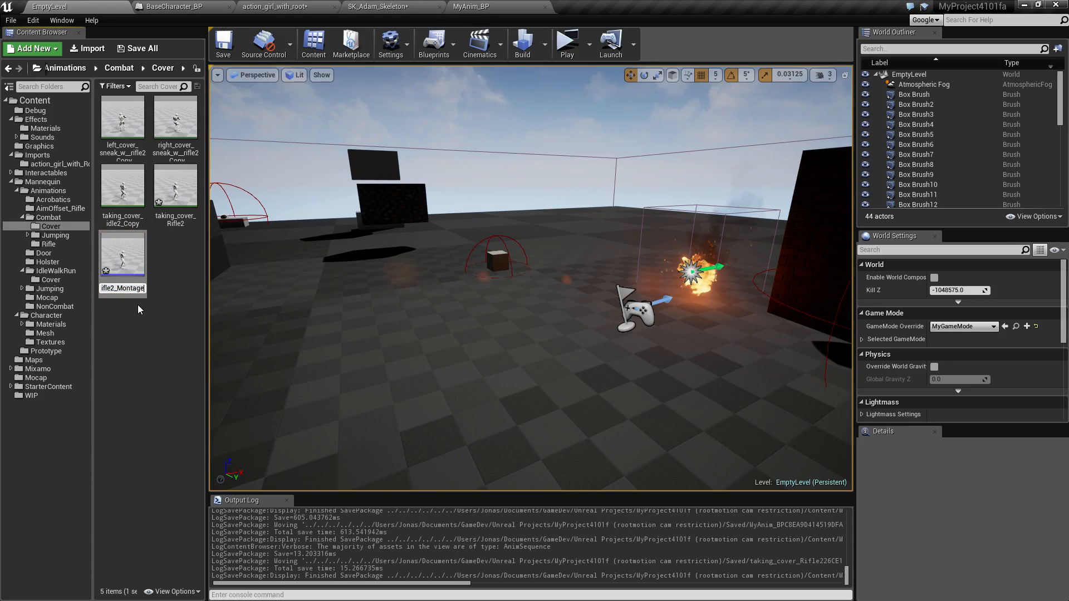
key(BackSpace)
key(BackSpace)
key(BackSpace)
key(BackSpace)
key(BackSpace)
key(BackSpace)
key(Return)
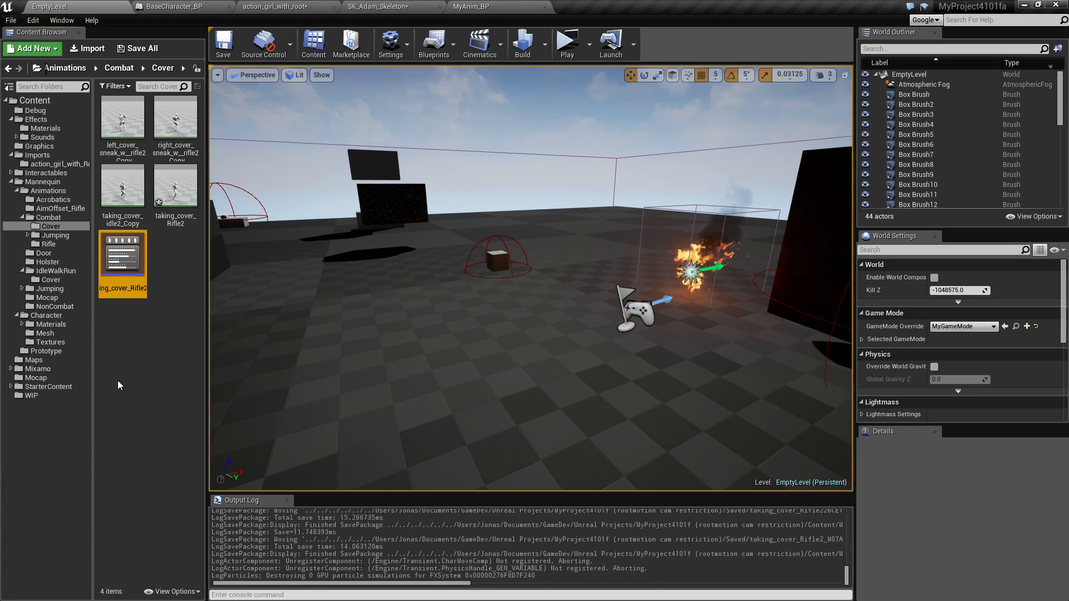
click(124, 288)
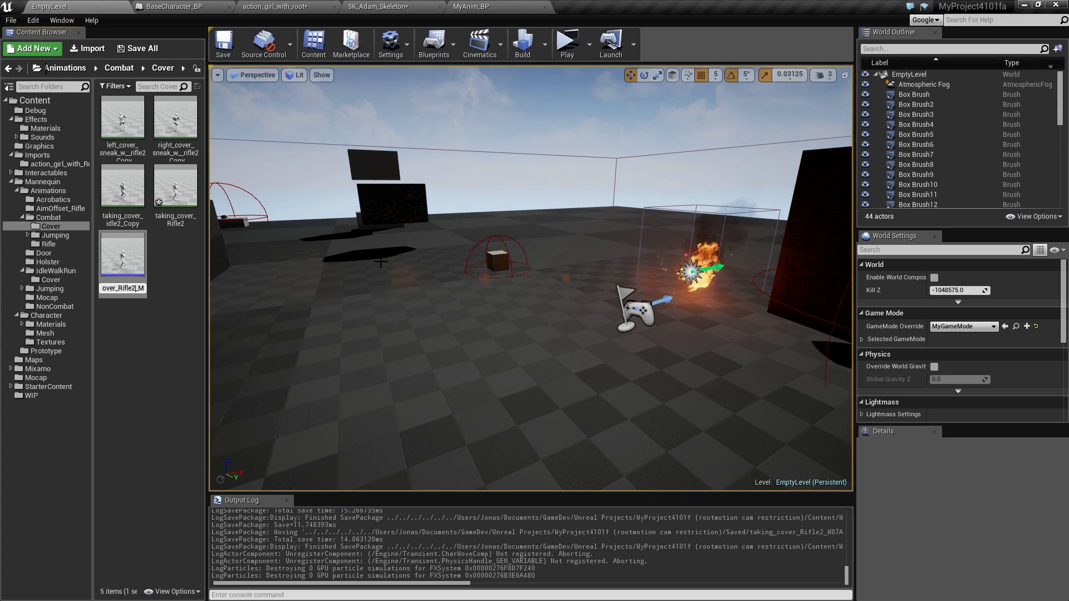
text(rm_)
key(Return)
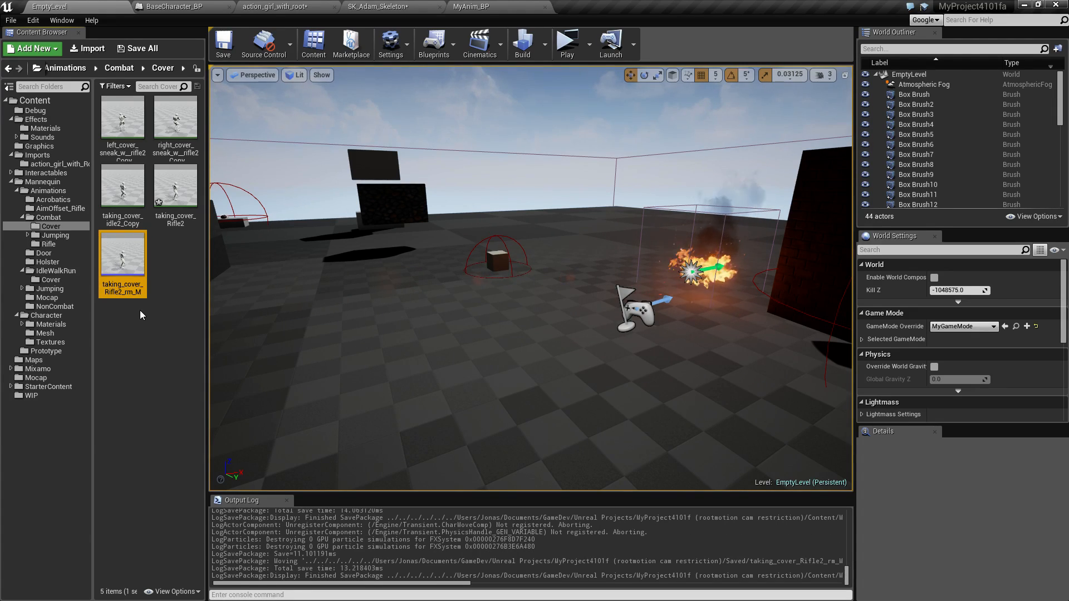
click(114, 351)
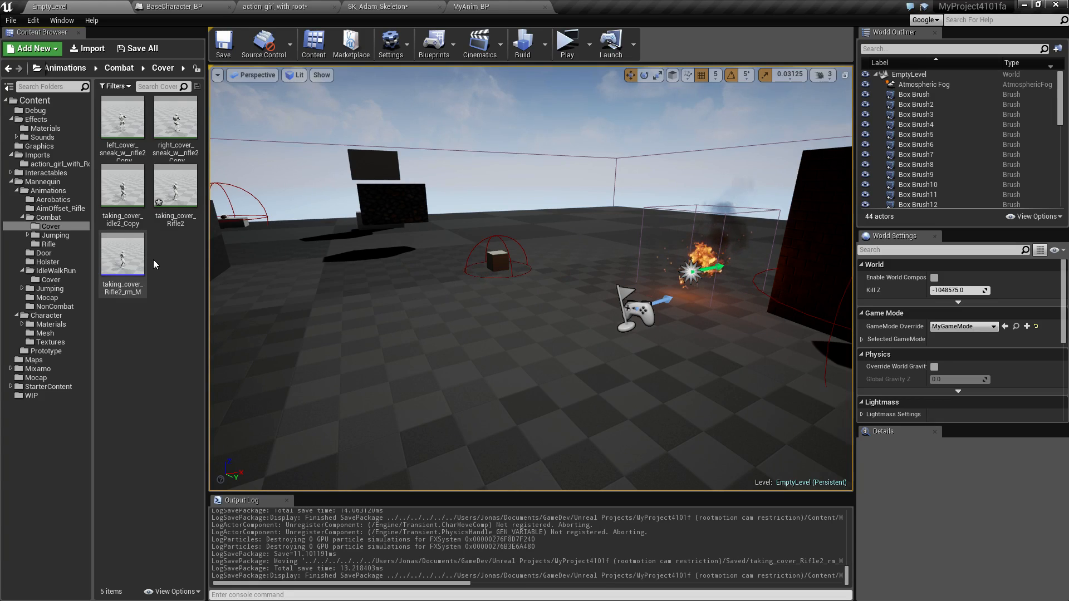
click(128, 219)
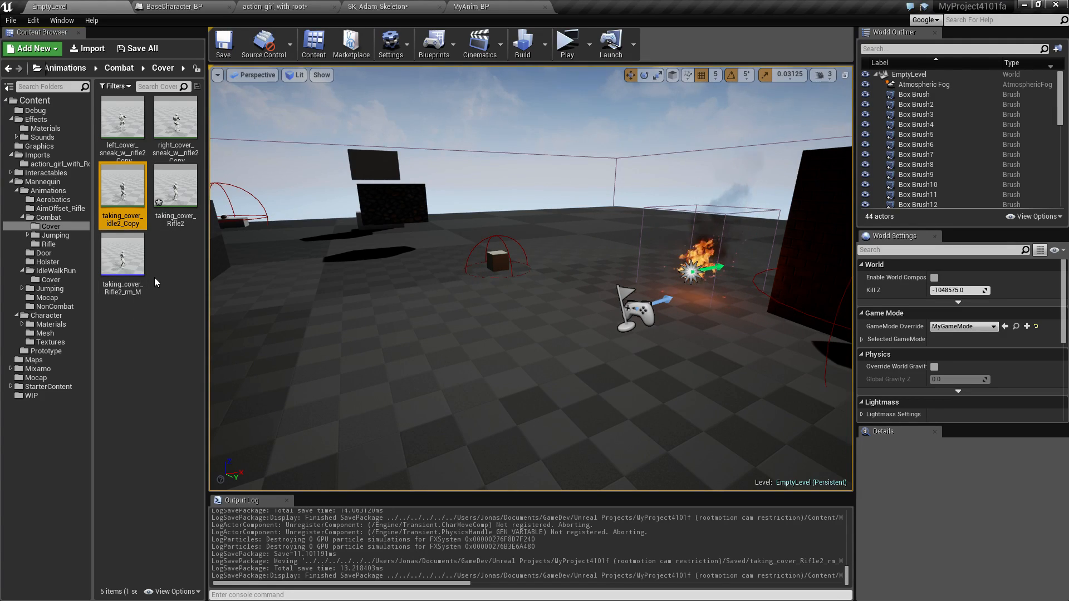
click(155, 277)
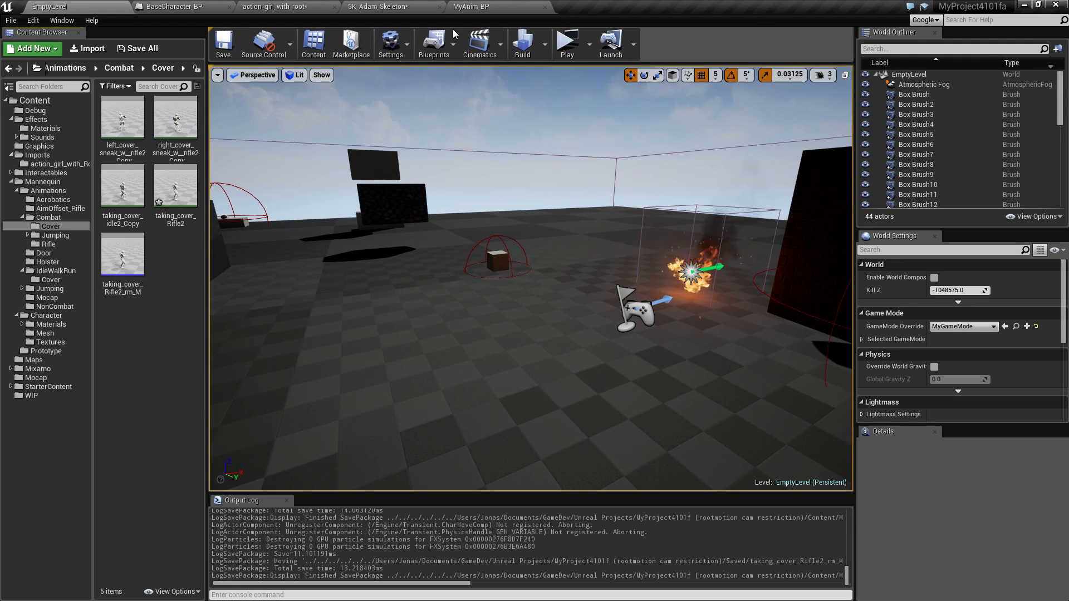
Close the SK_Adam_Skeleton editor and open the event graph of BaseCharacter_BP
click(439, 8)
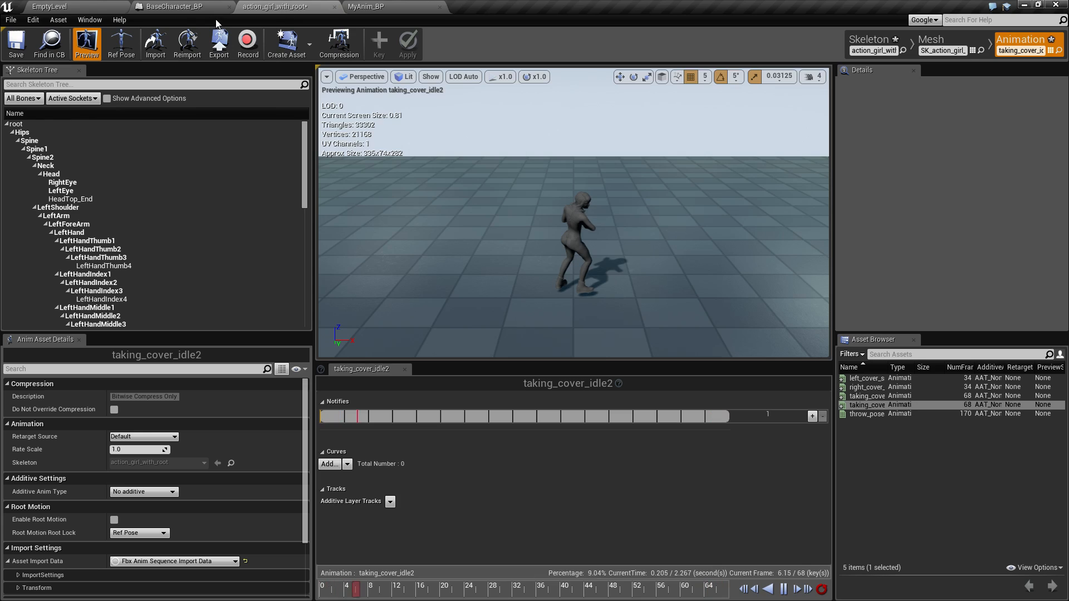
click(175, 6)
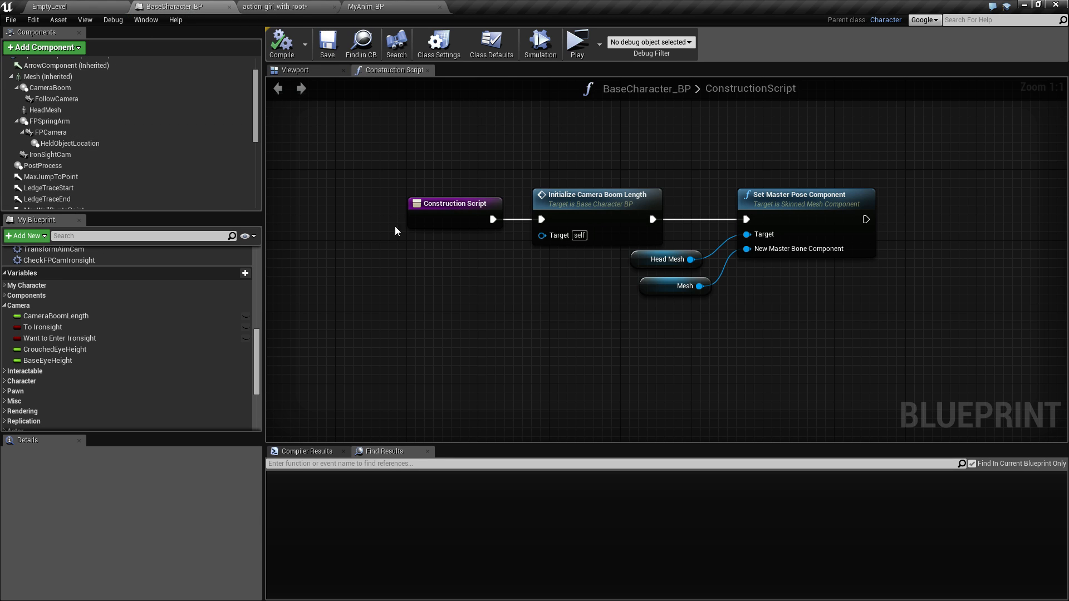
scroll(72, 295, up, 10)
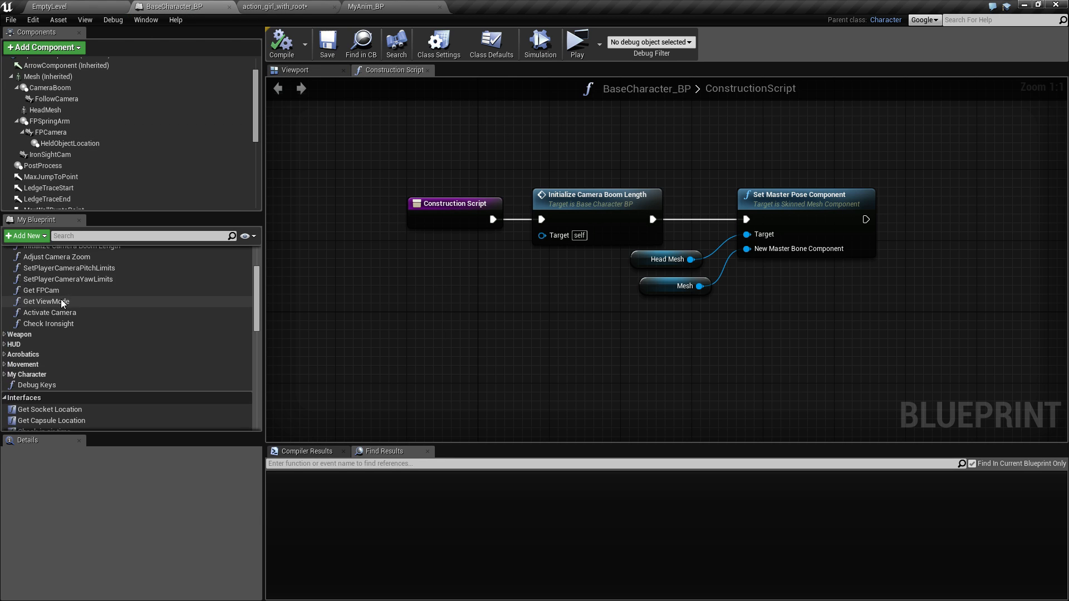
double_click(31, 266)
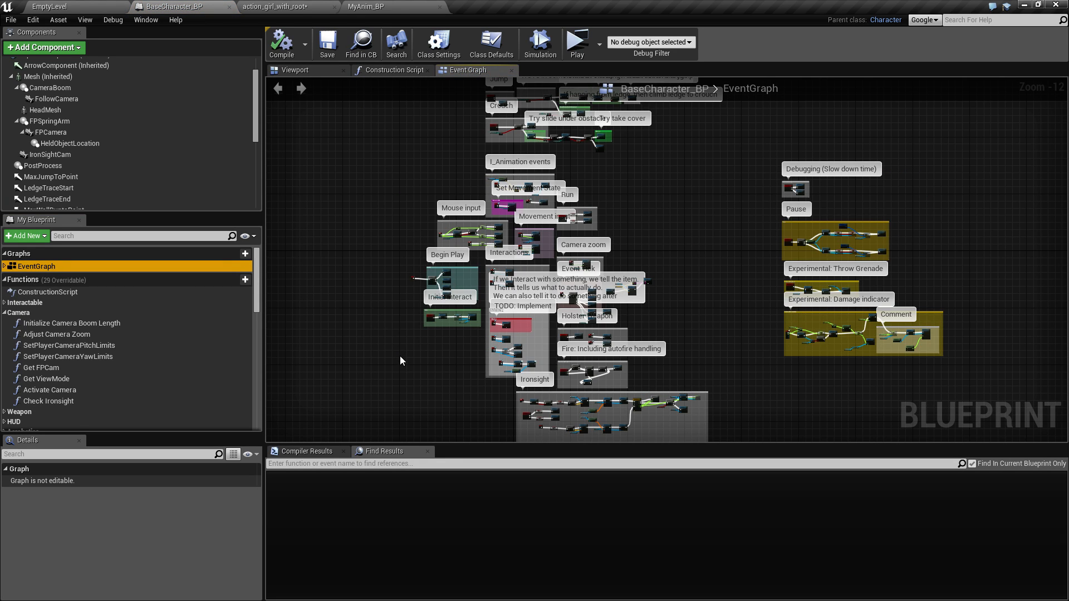
right_drag(376, 199, 442, 150)
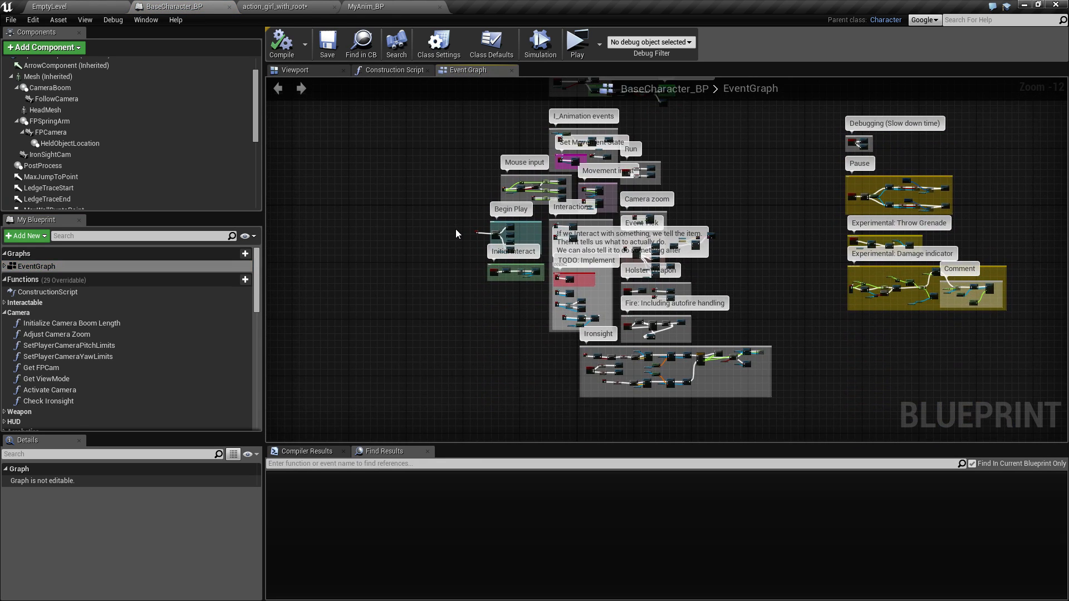
Open the Try Take Cover function from the crouch logic and examine its Take Cover interface call
scroll(456, 229, up, 5)
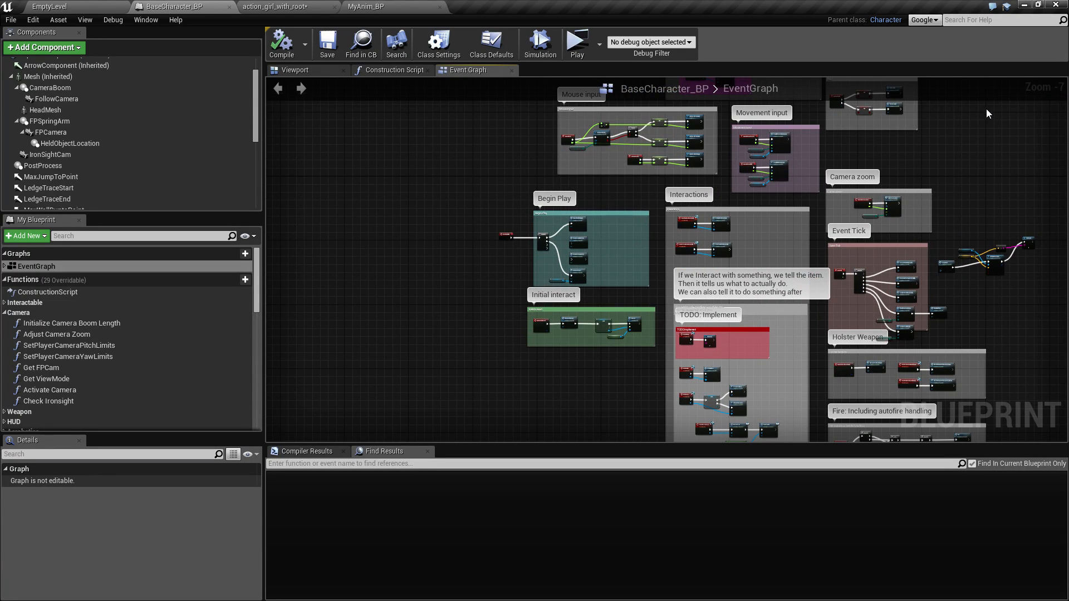
right_drag(987, 114, 743, 333)
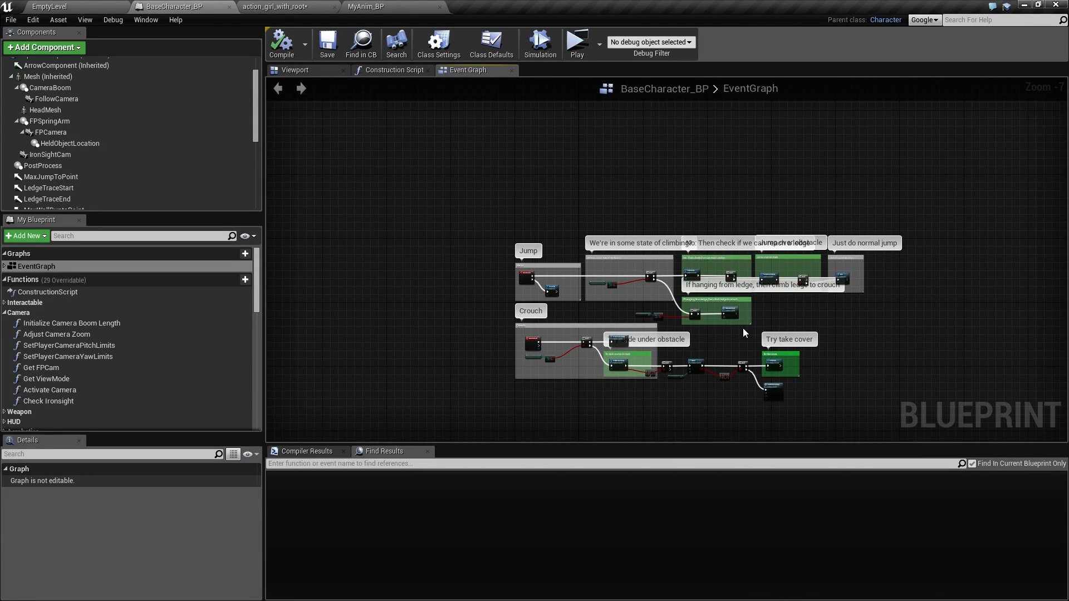
scroll(793, 370, up, 4)
scroll(716, 316, up, 3)
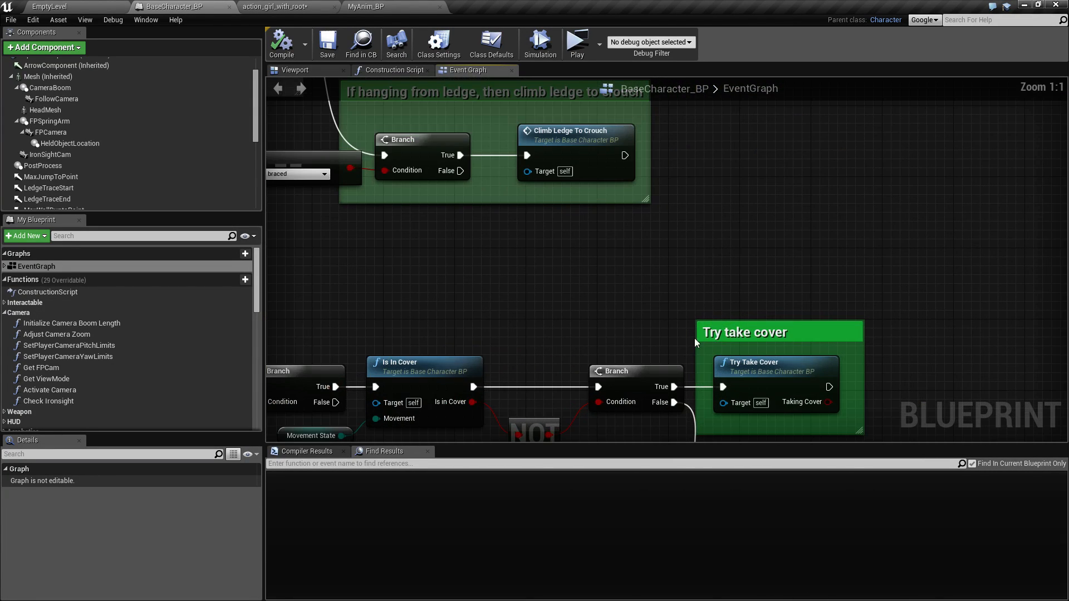
double_click(680, 277)
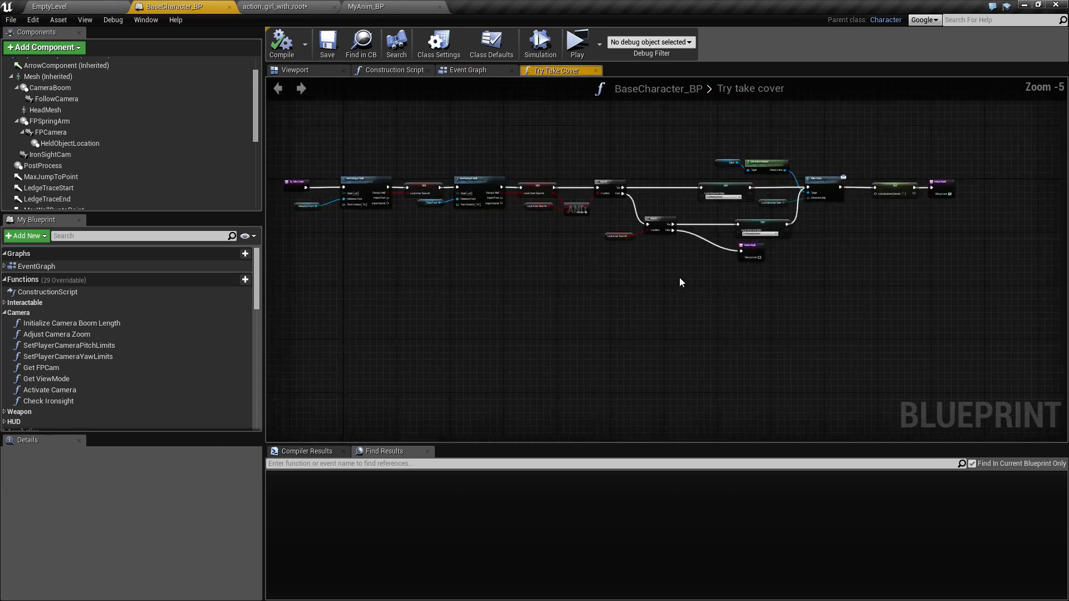
scroll(877, 339, up, 4)
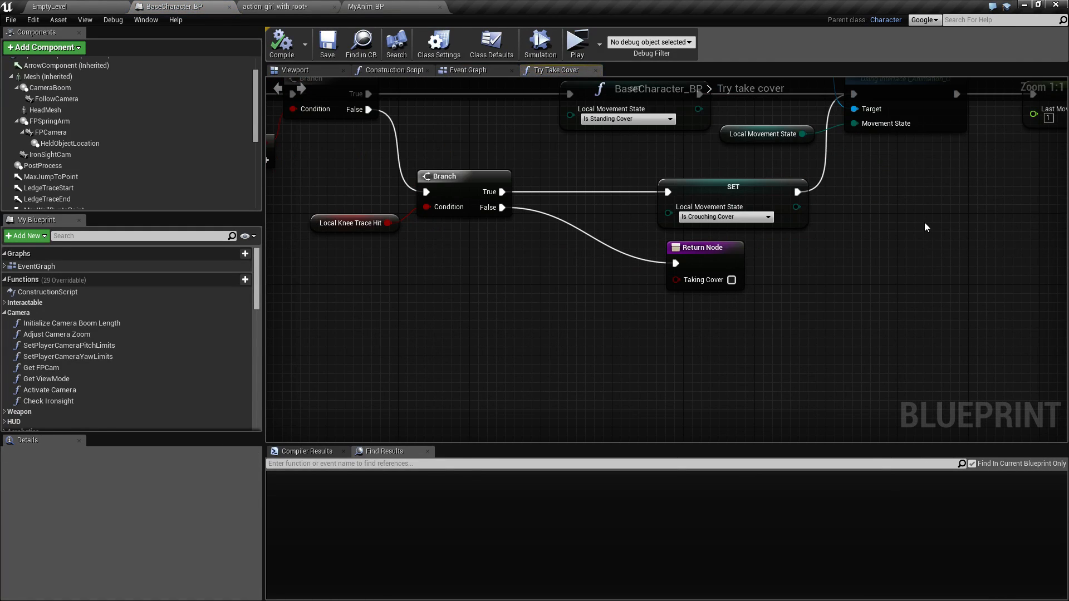
right_drag(924, 222, 732, 346)
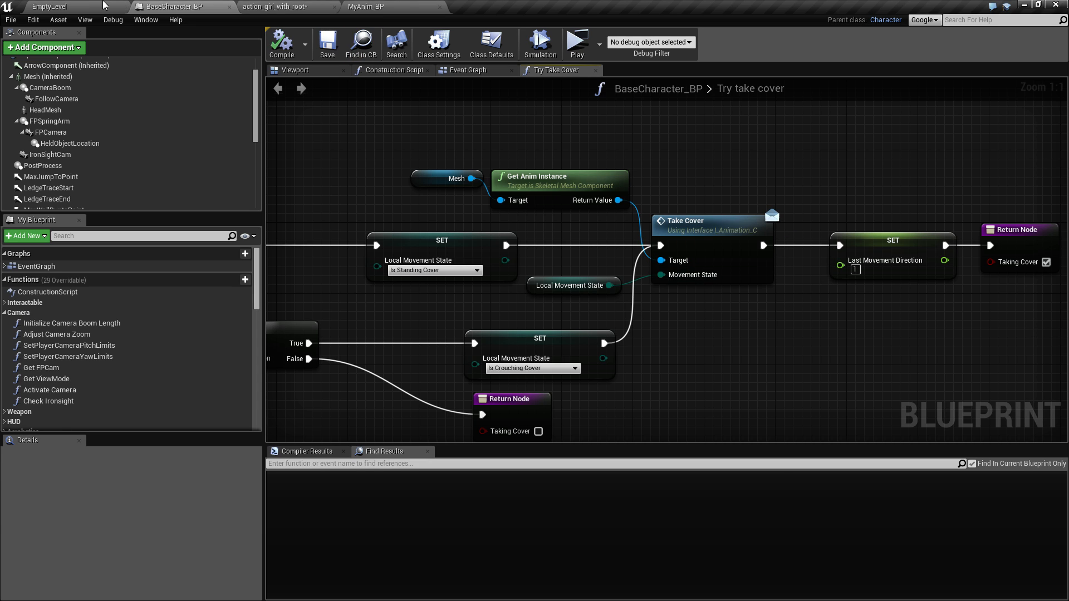
Open the I_Animation interface from the Mannequin folder and select its Take Cover function
click(85, 7)
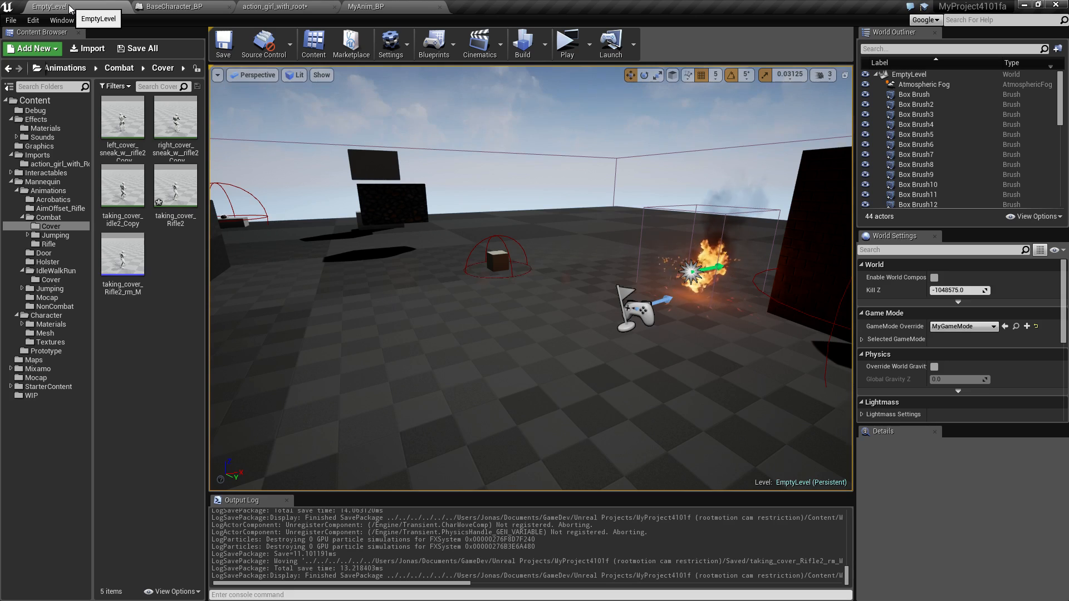
click(178, 7)
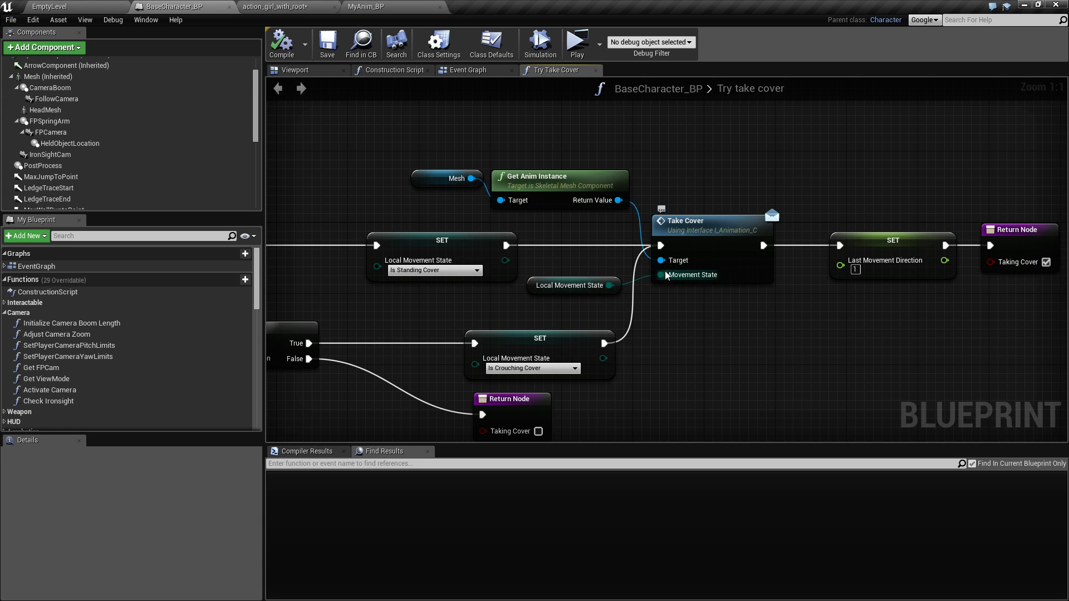
click(710, 222)
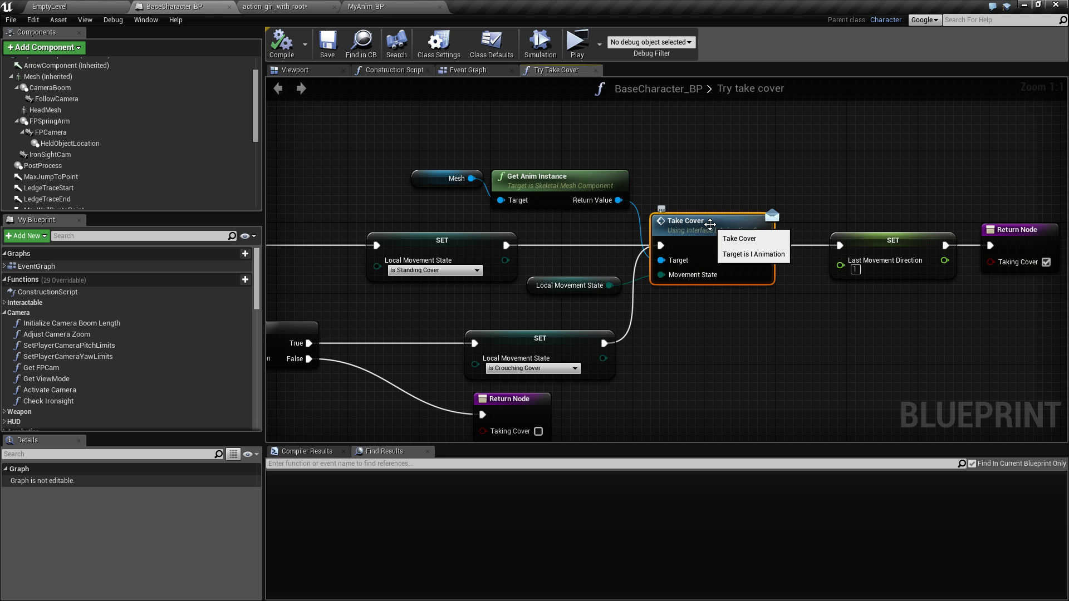
click(61, 7)
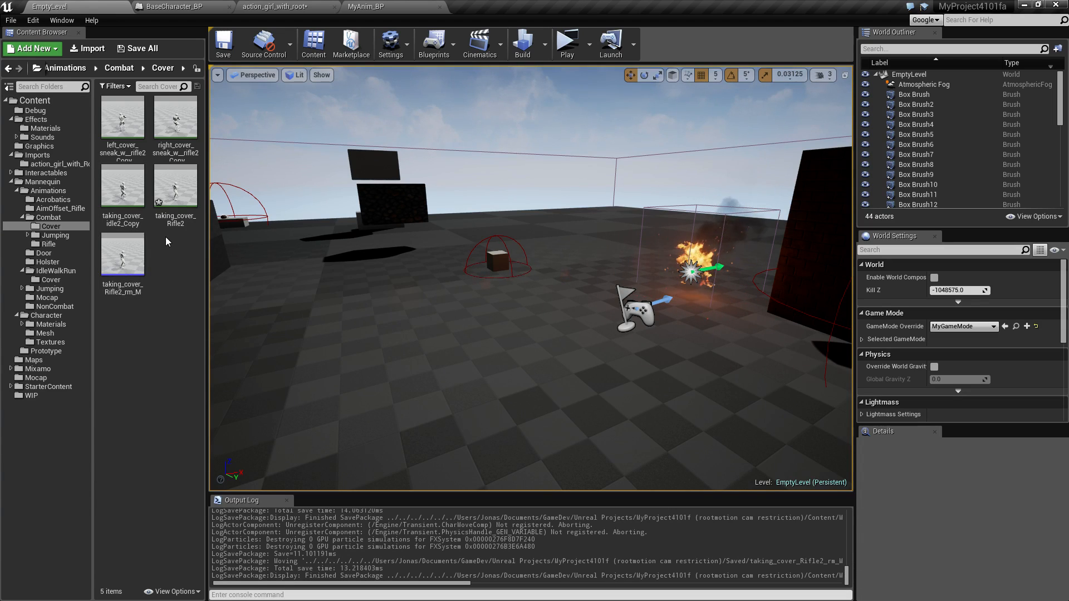
click(29, 182)
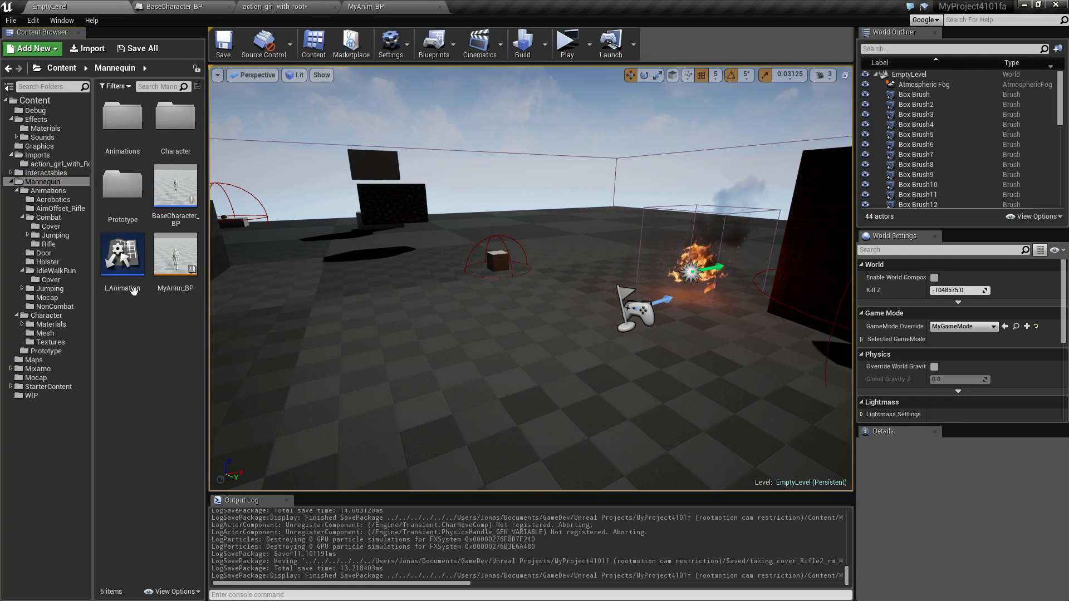
double_click(124, 262)
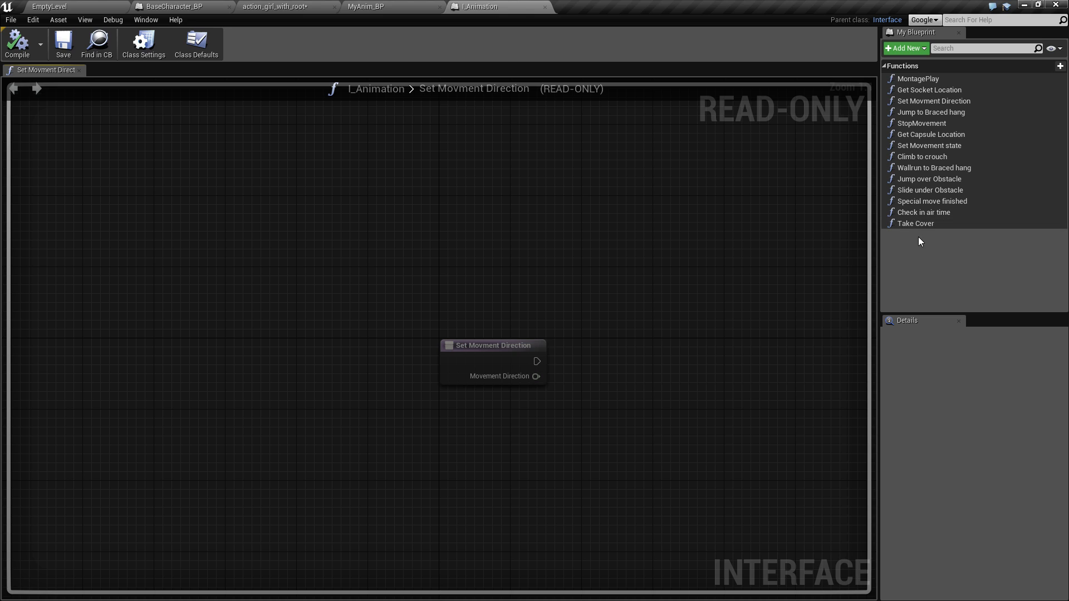
click(907, 223)
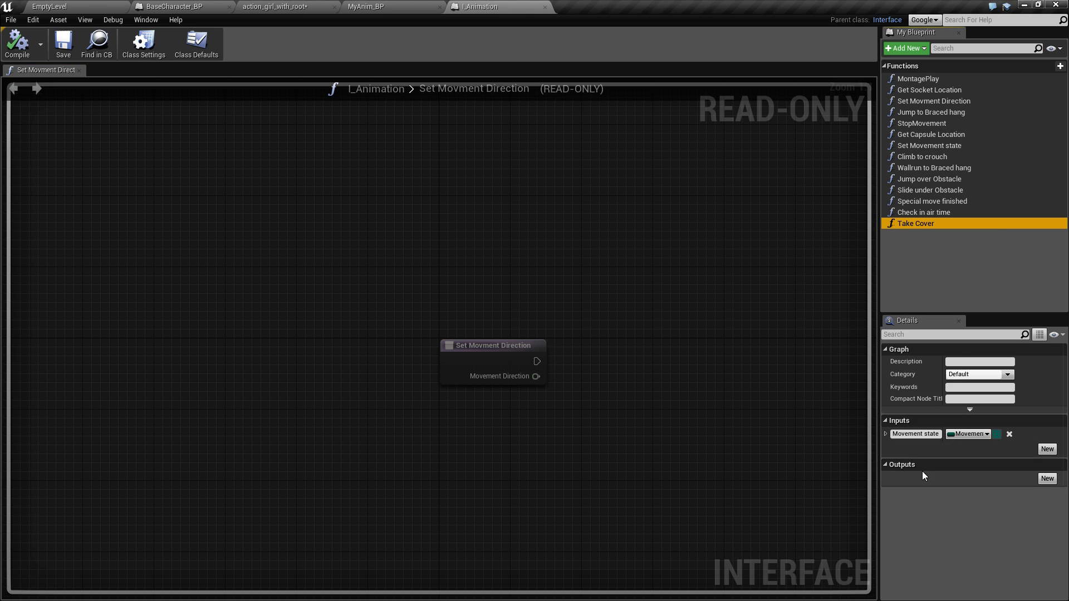
Add an input named Equipped Item of type Interactable reference to the Take Cover interface function
click(1047, 449)
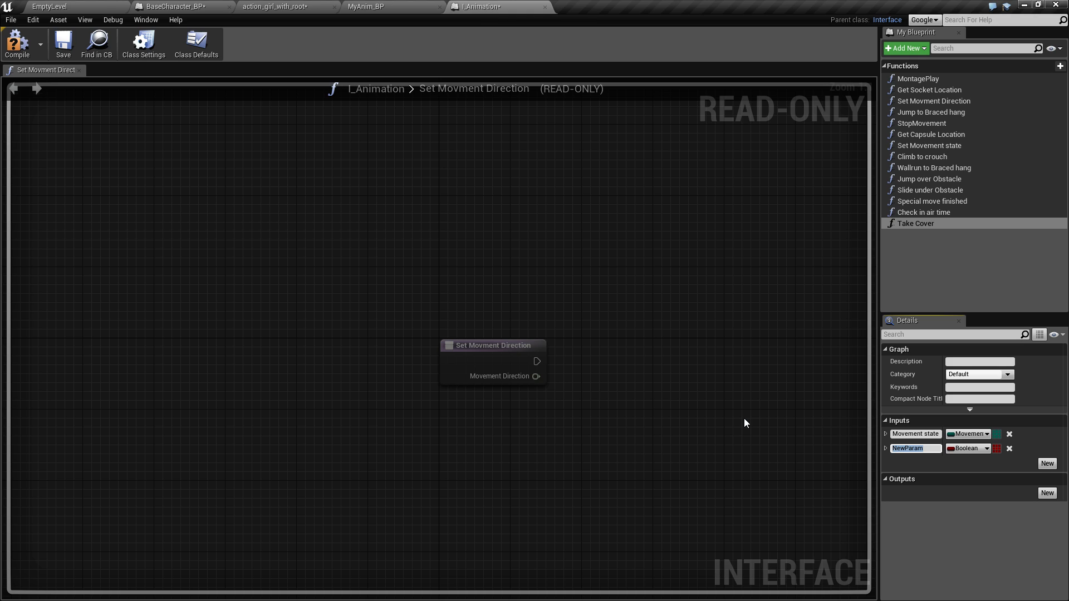
text(Equipped Item)
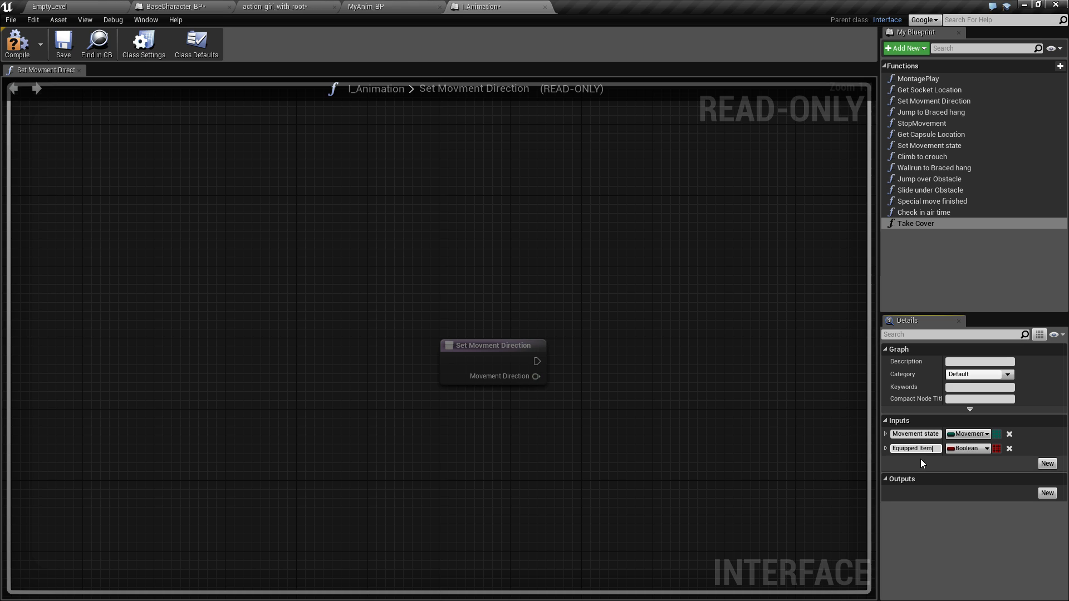
click(968, 448)
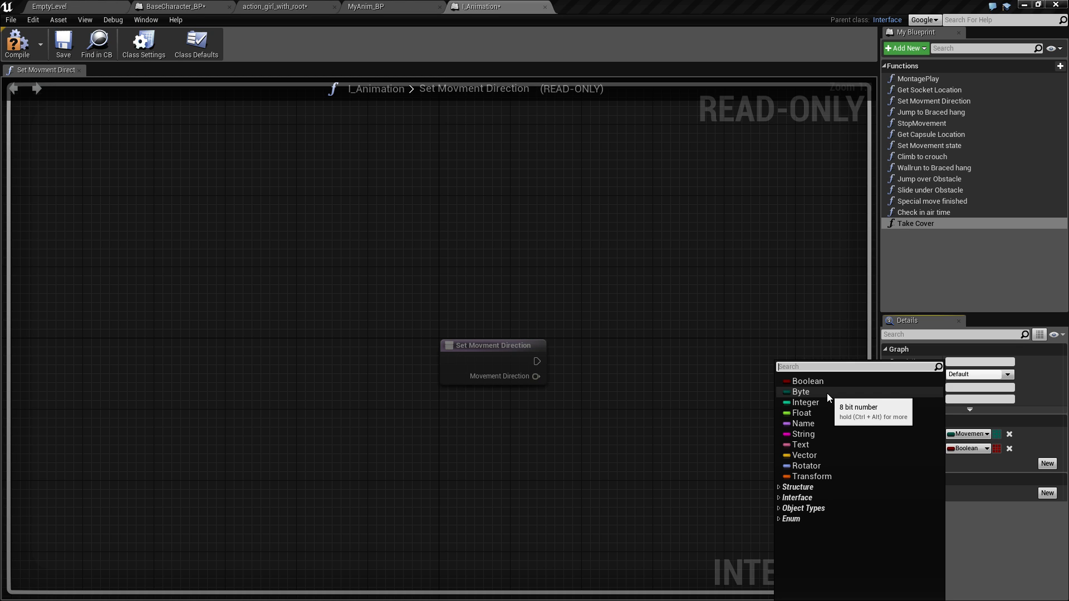
text(interactable)
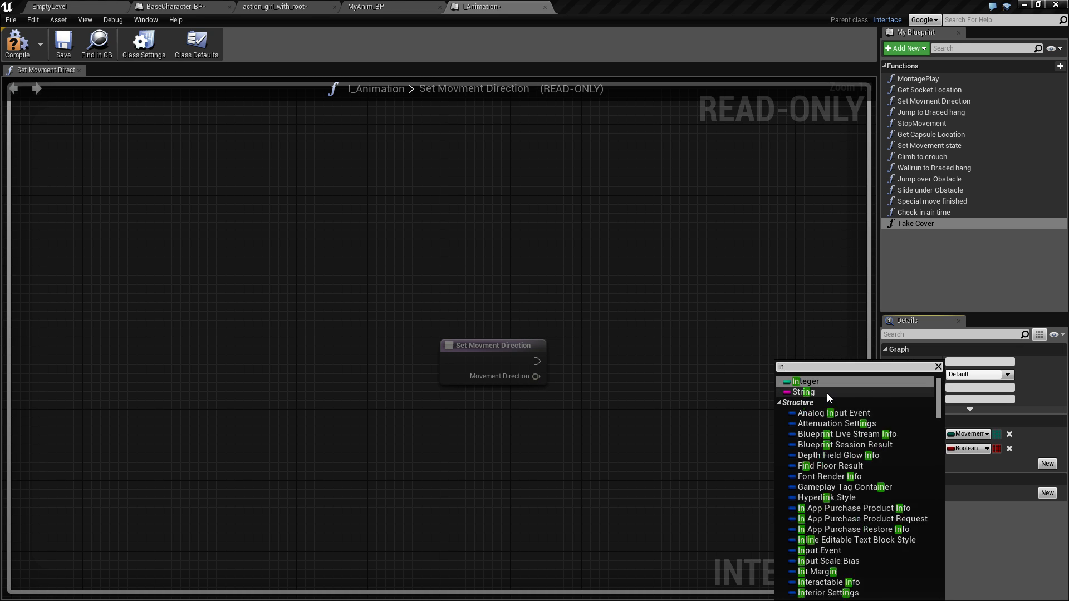
mouse_move(945, 439)
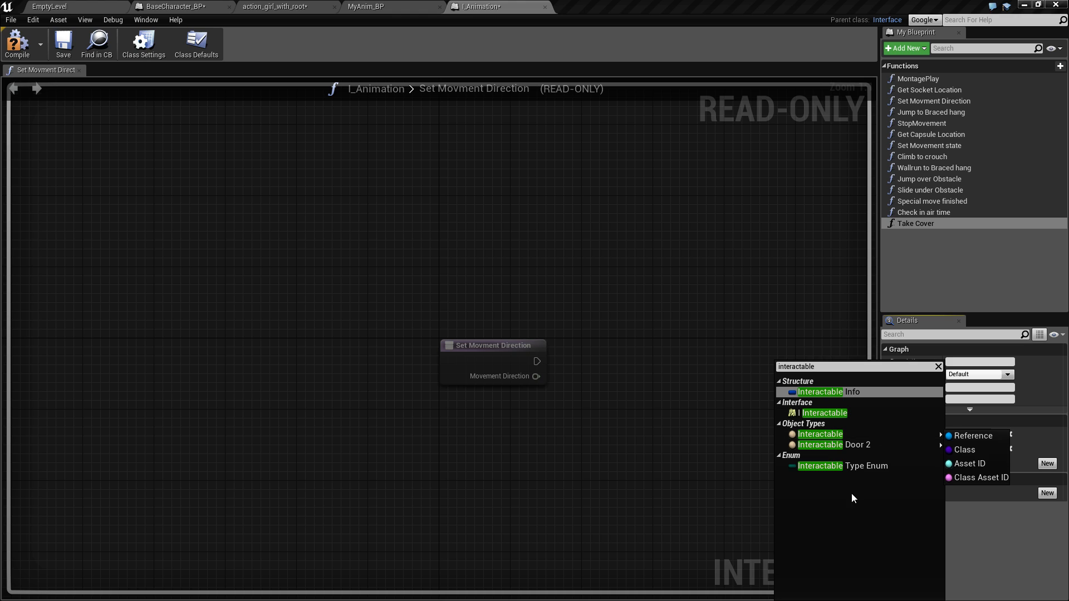
click(957, 436)
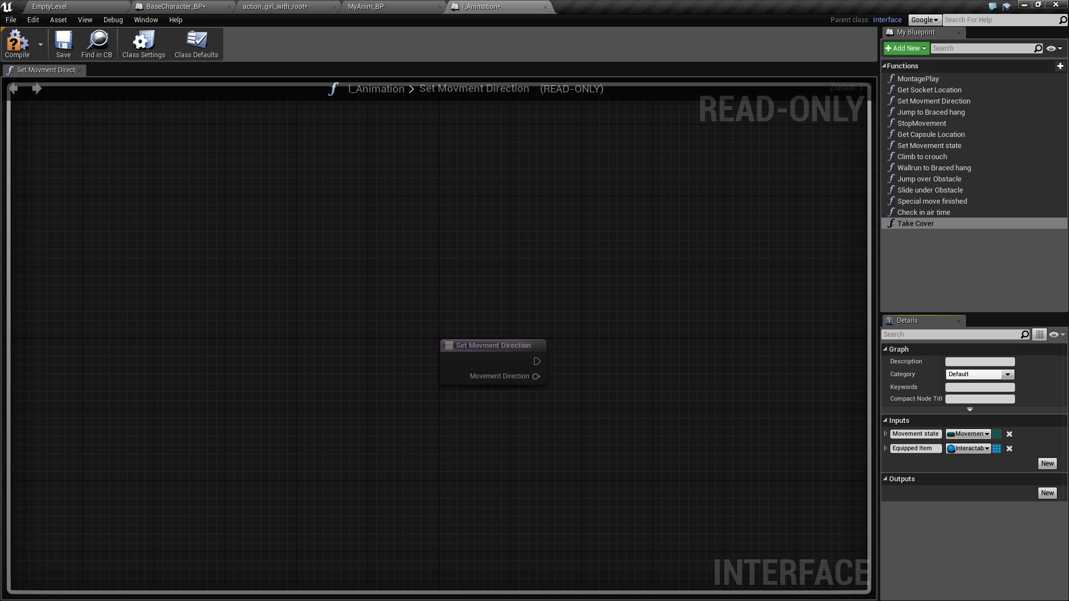
Compile and save the I_Animation interface, and save all other modified assets in the project
click(26, 44)
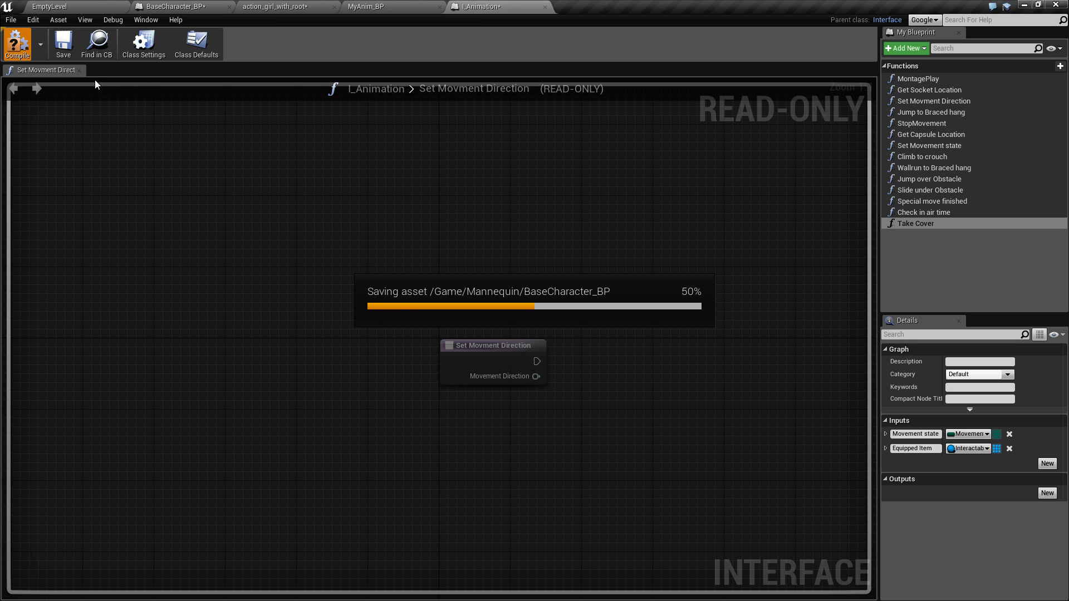
click(64, 52)
click(59, 8)
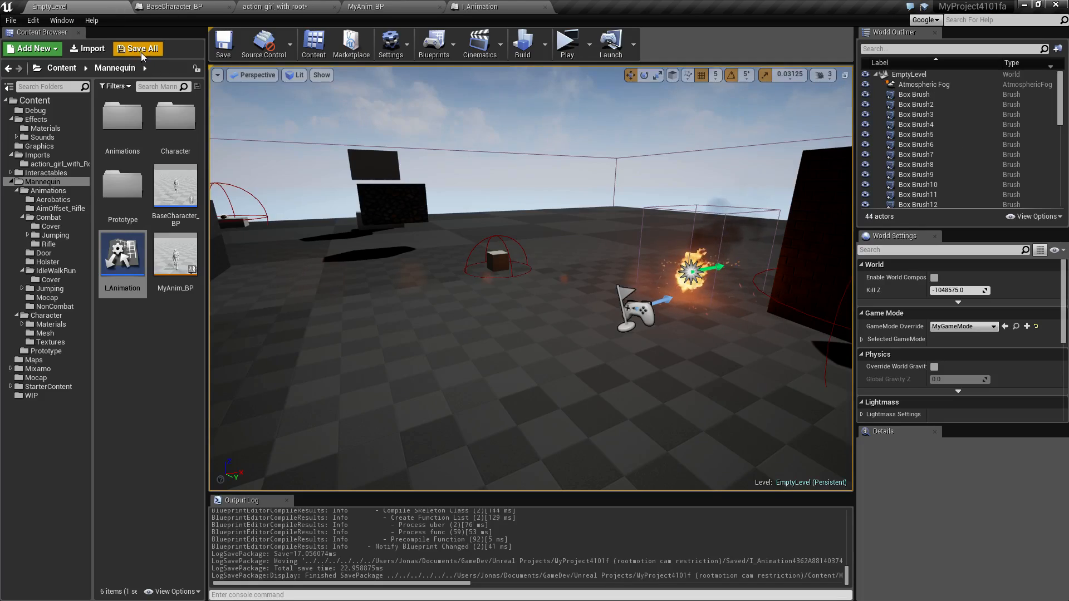
click(140, 49)
click(640, 426)
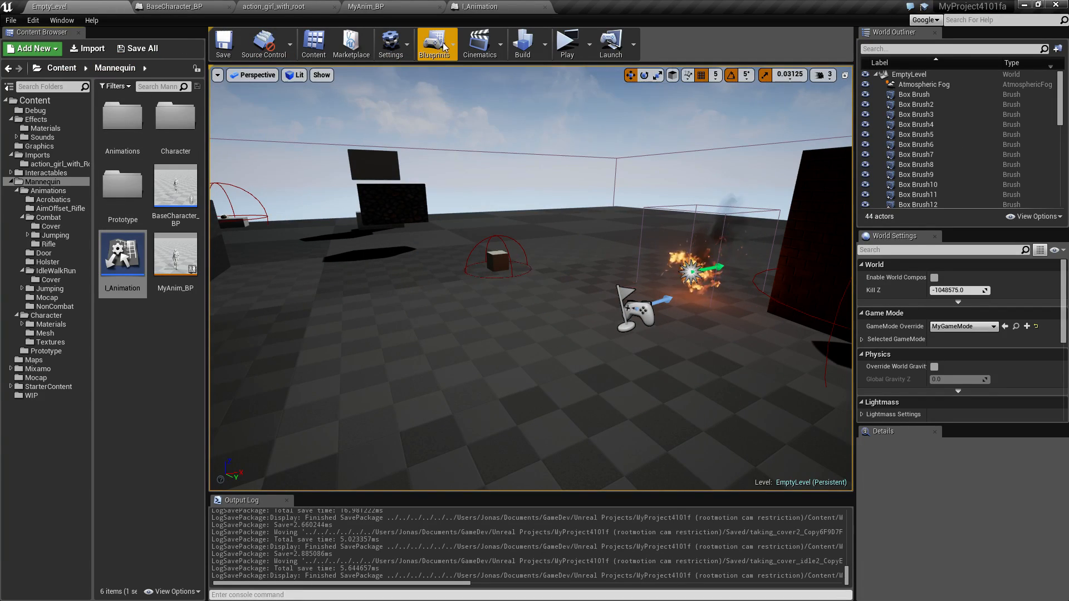
Check the Take Cover event in MyAnim_BP and return to the Take Cover call in BaseCharacter_BP's Try Take Cover graph
click(394, 7)
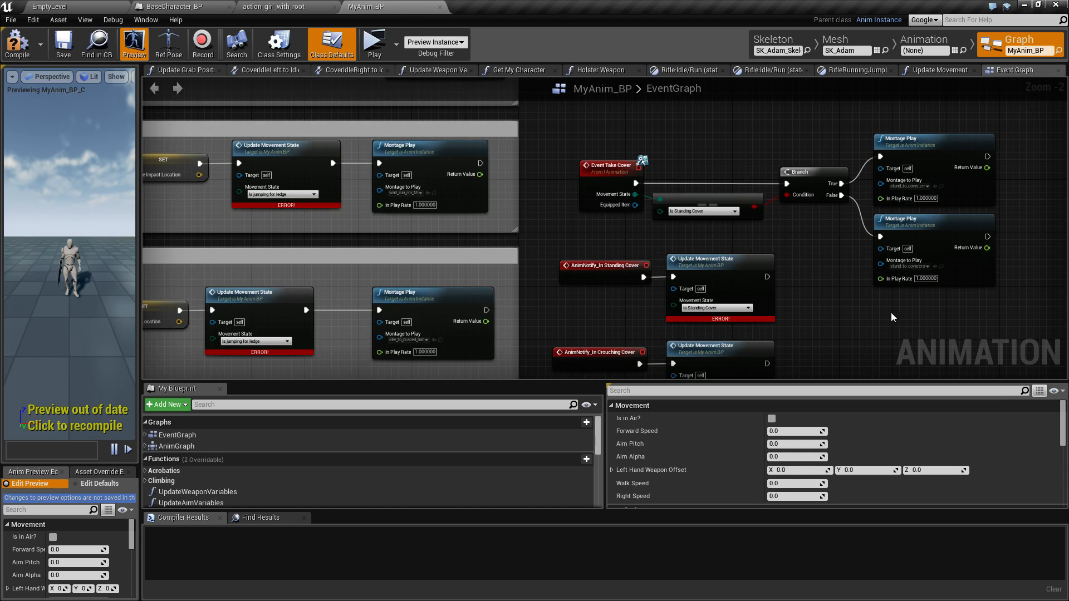
click(178, 7)
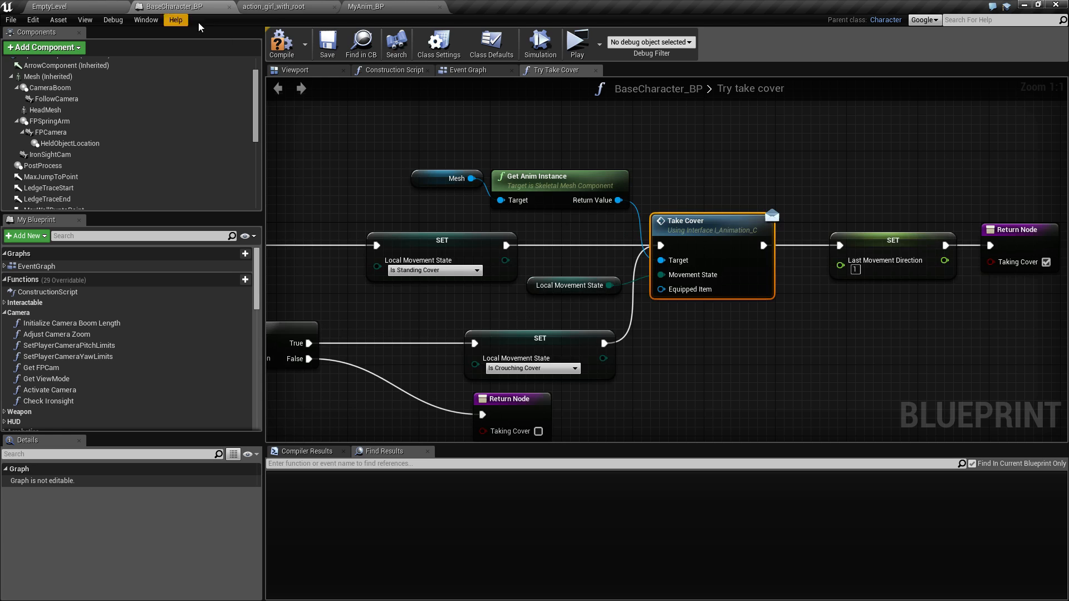
right_drag(833, 327, 647, 339)
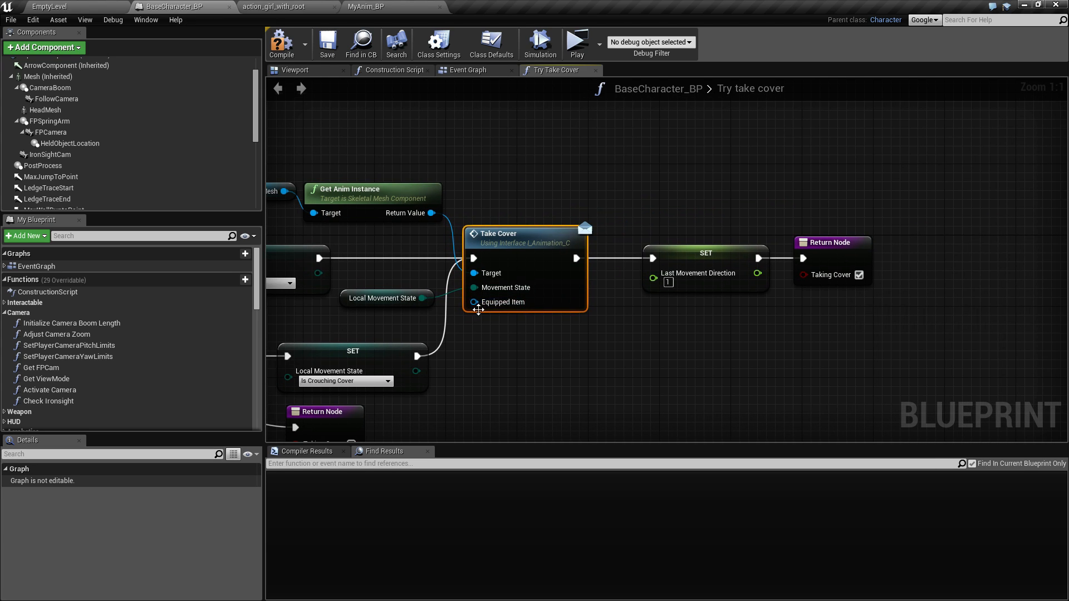
right_drag(478, 362, 803, 348)
right_click(576, 318)
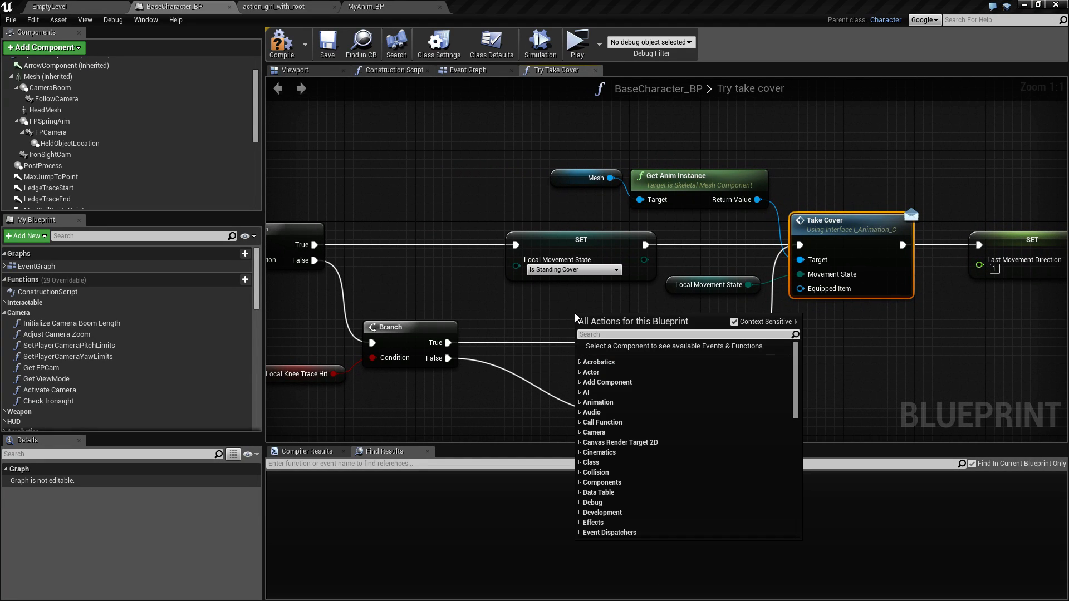
text(eq)
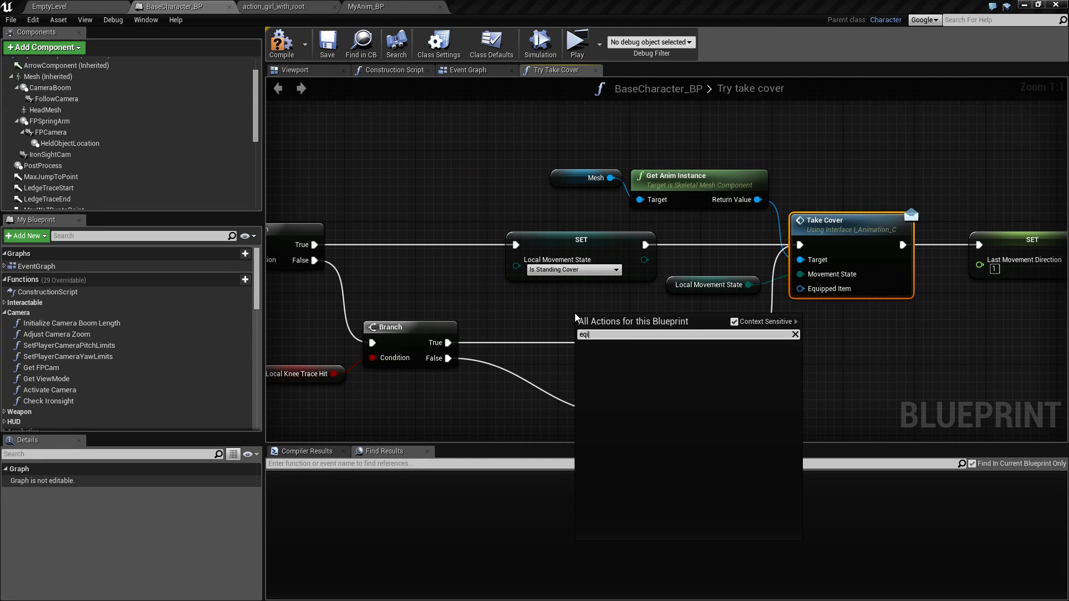
text(uipped item)
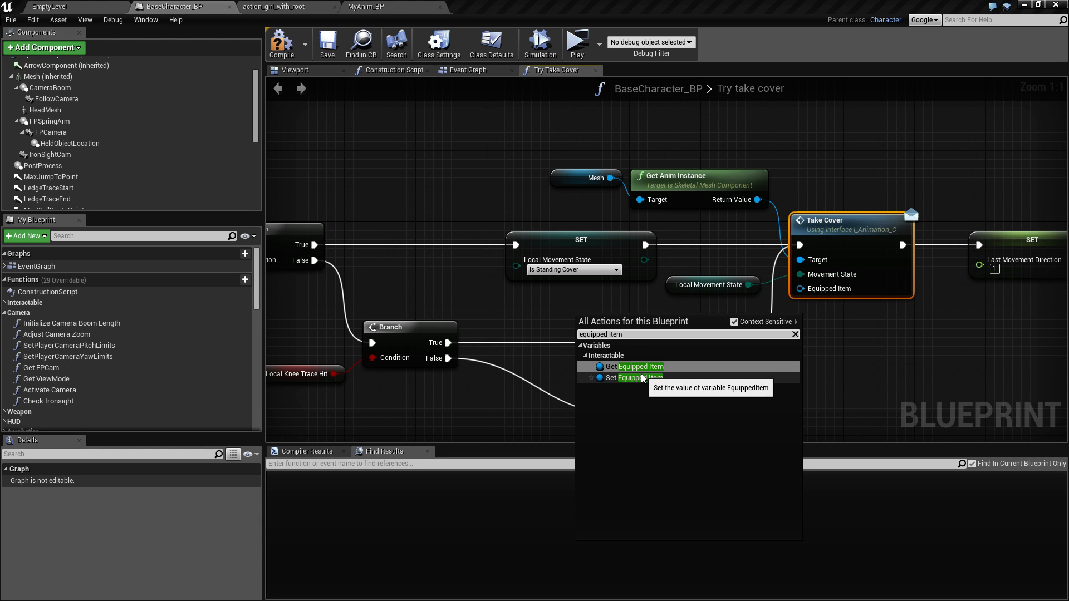
click(505, 310)
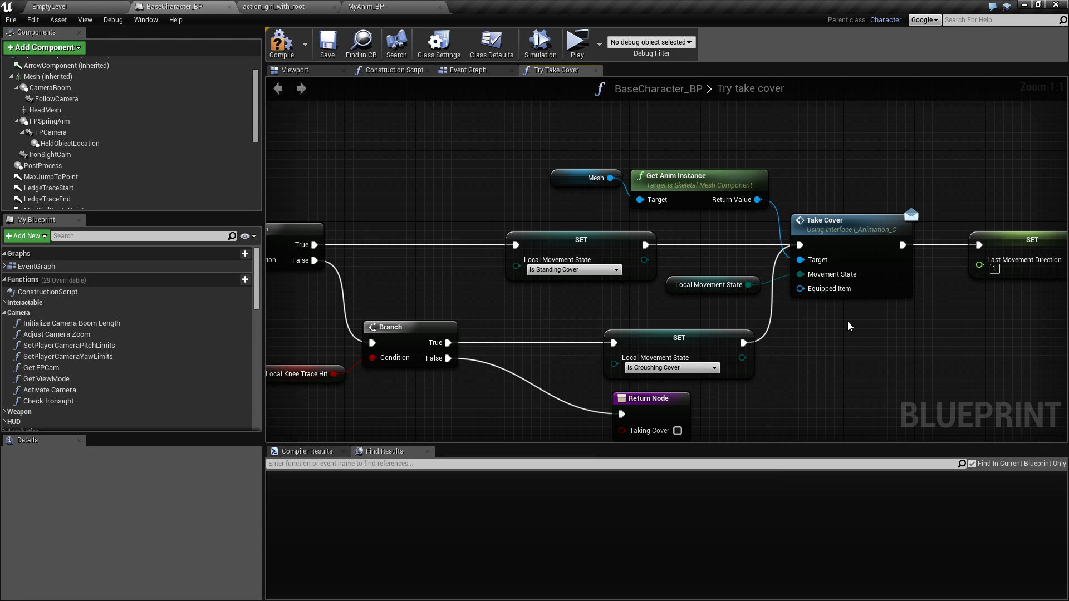
Search the available actions in the Try Take Cover graph for weapon and equipped-item entries, using "get weapon", "get equipped" and "weapon e"
right_drag(848, 322, 634, 323)
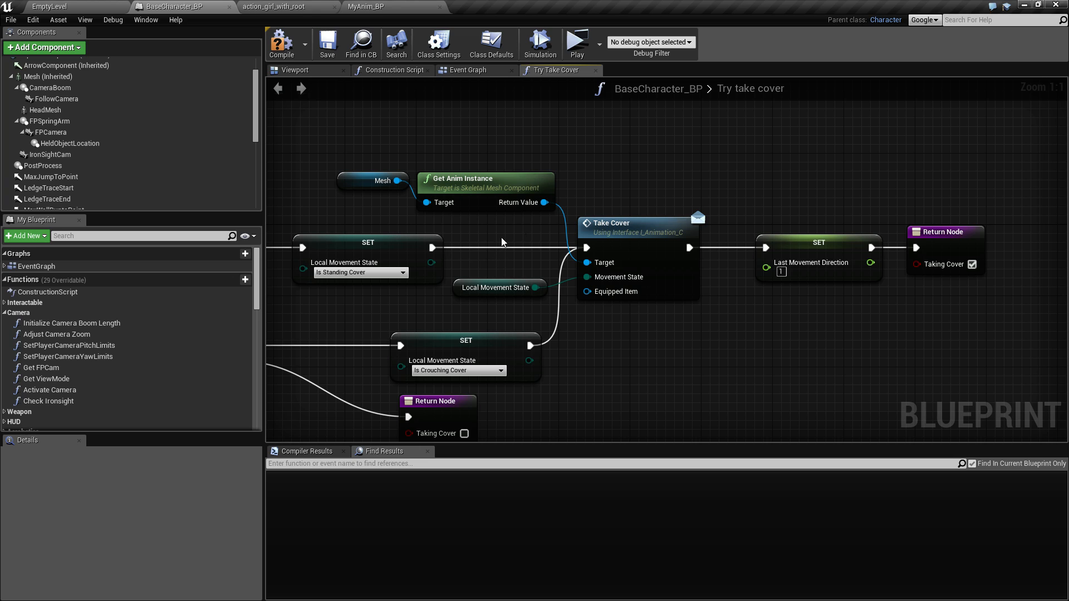
right_click(561, 114)
text(get )
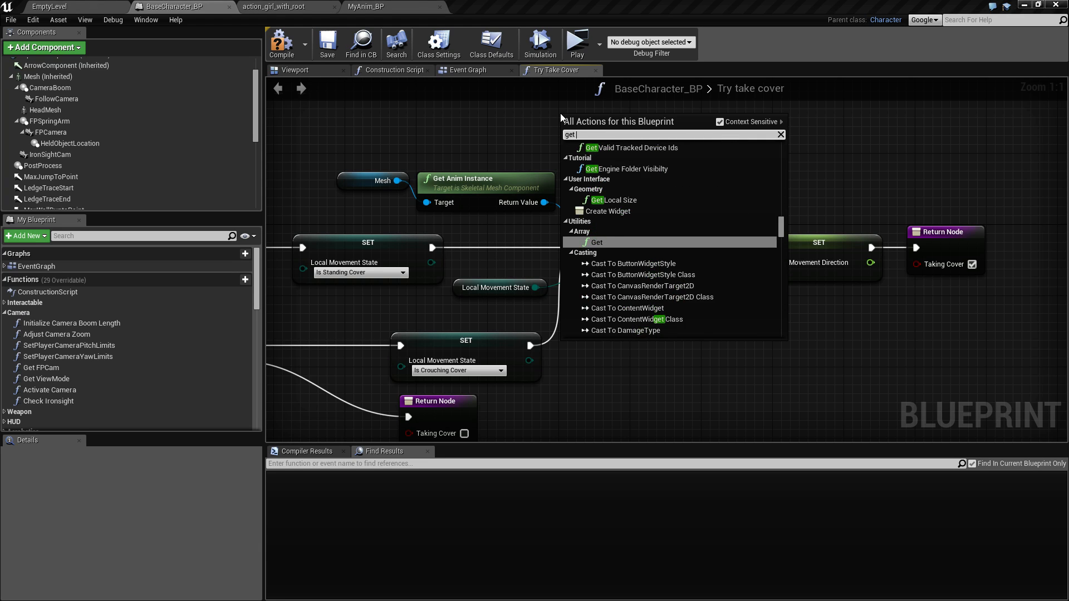
text(weapon)
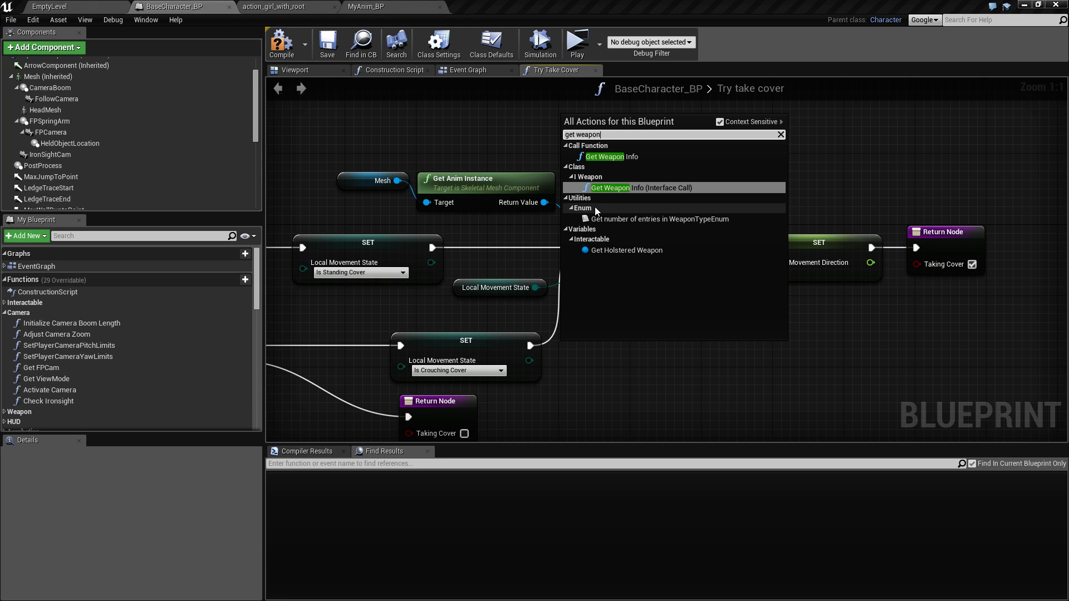
key(BackSpace)
key(BackSpace)
key(BackSpace)
key(BackSpace)
key(BackSpace)
key(BackSpace)
text(et)
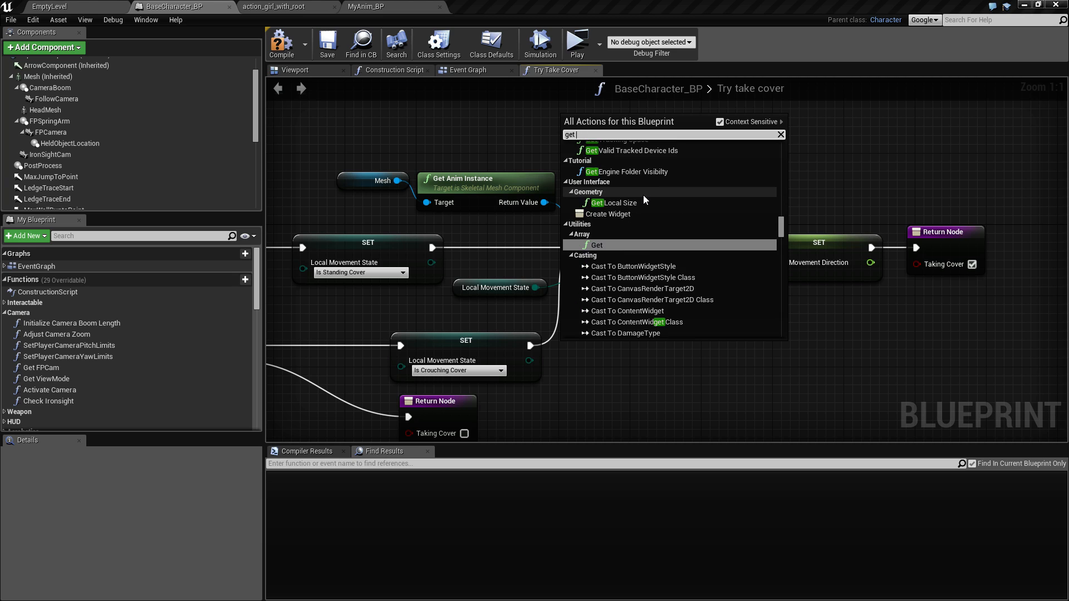
text(equp)
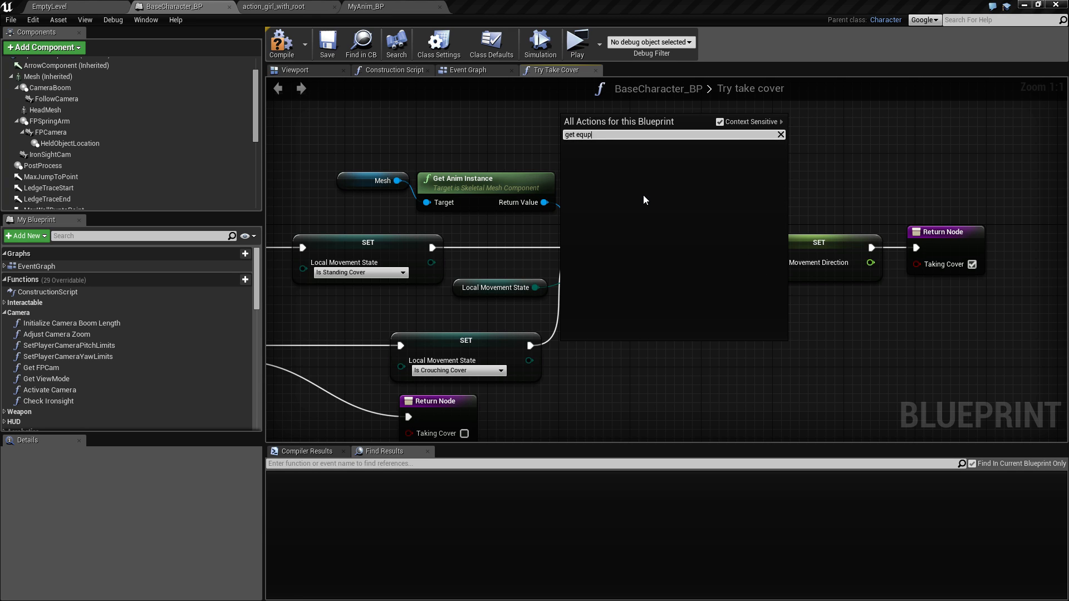
key(BackSpace)
text(ipped)
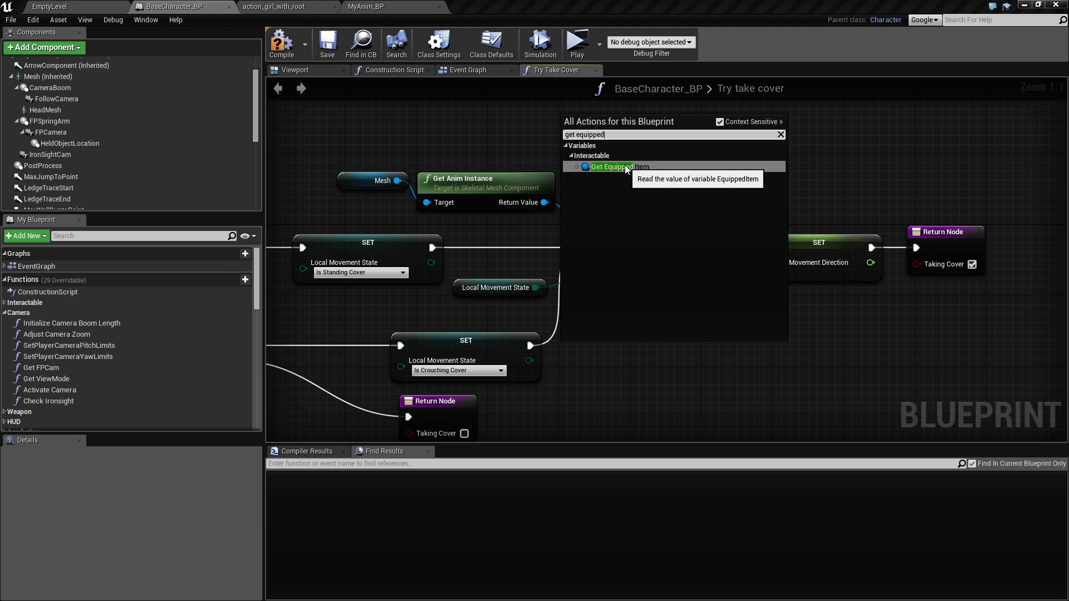
key(BackSpace)
key(BackSpace)
key(BackSpace)
key(BackSpace)
key(BackSpace)
key(BackSpace)
key(BackSpace)
key(BackSpace)
key(BackSpace)
key(BackSpace)
key(BackSpace)
key(BackSpace)
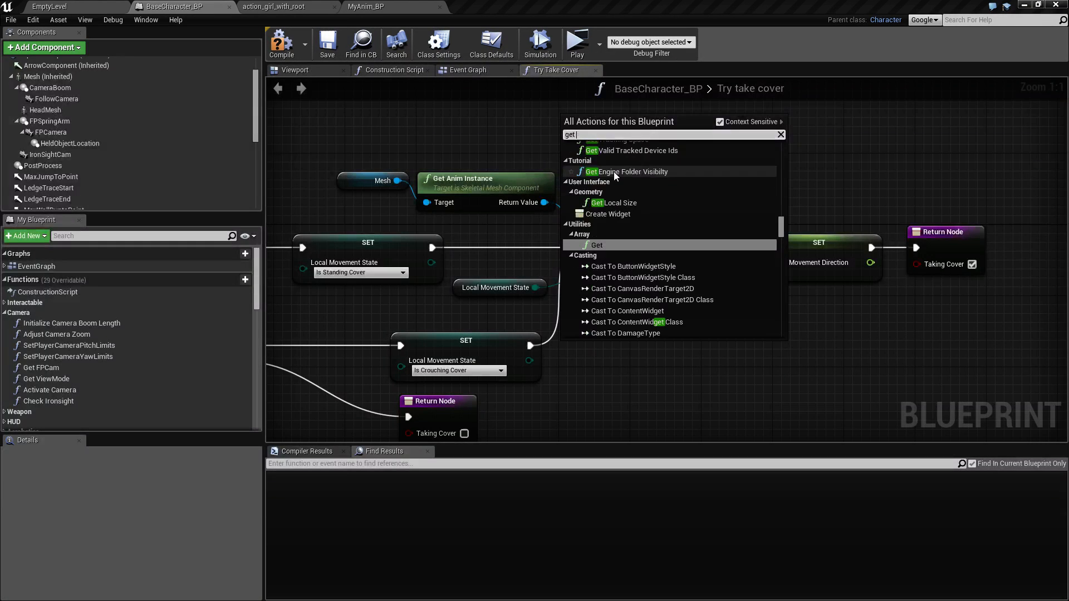
text(weapon )
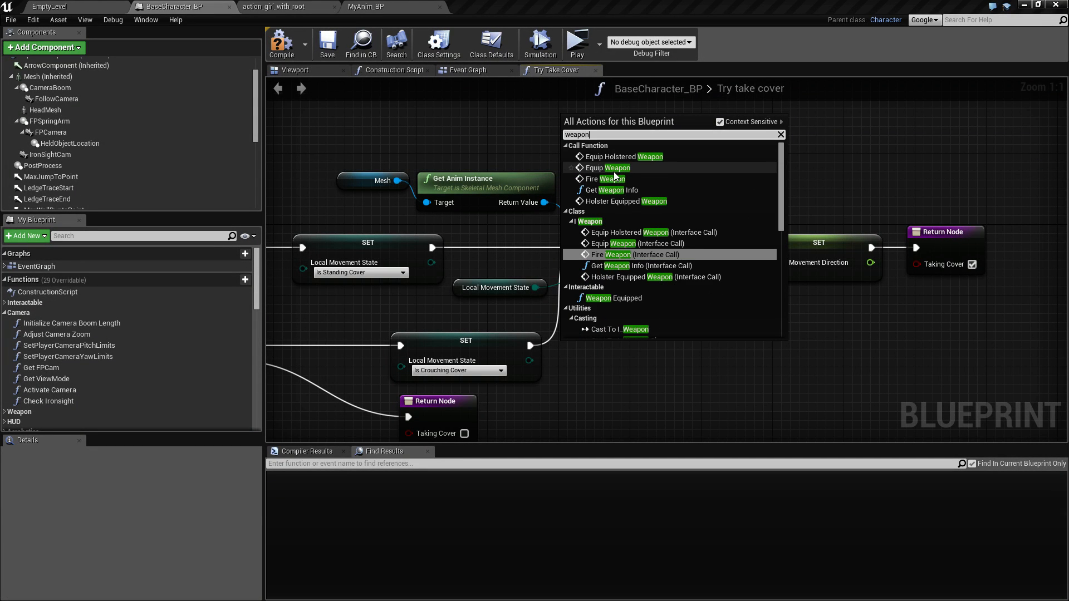
text(e)
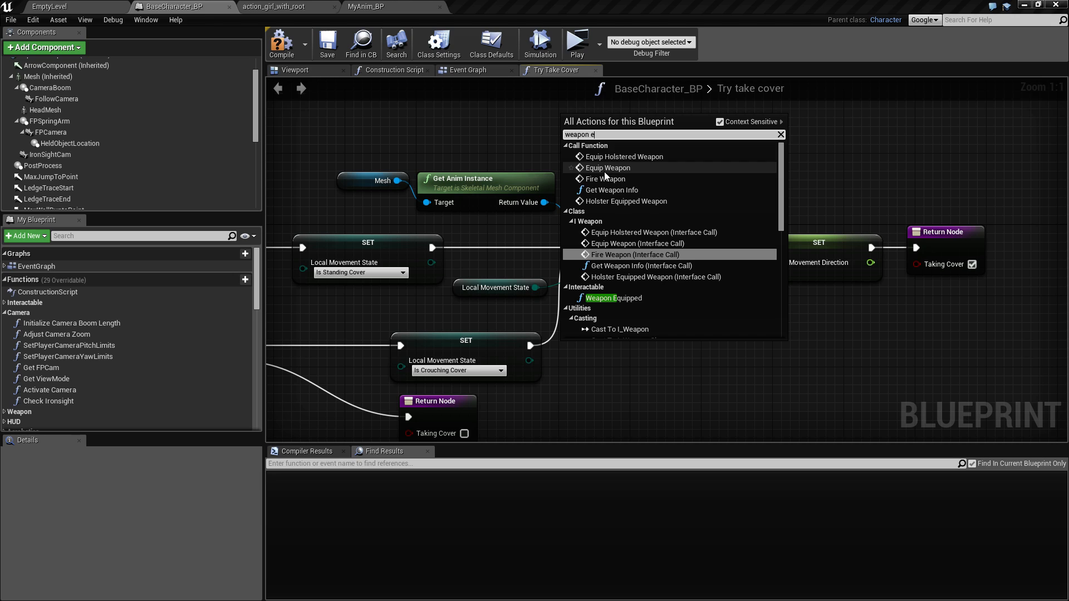
scroll(649, 333, down, 2)
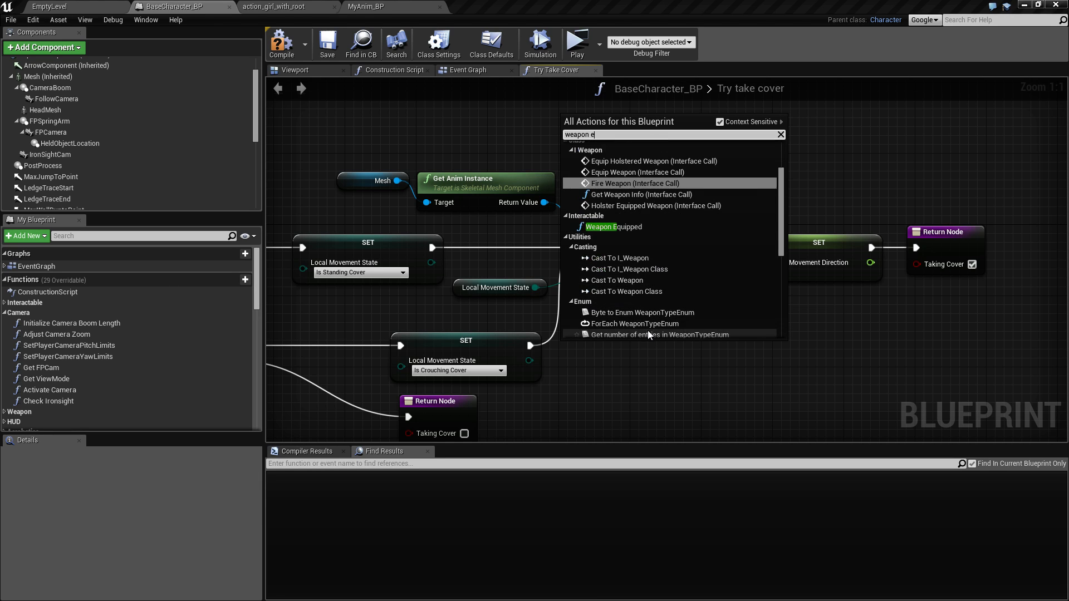
scroll(654, 332, down, 4)
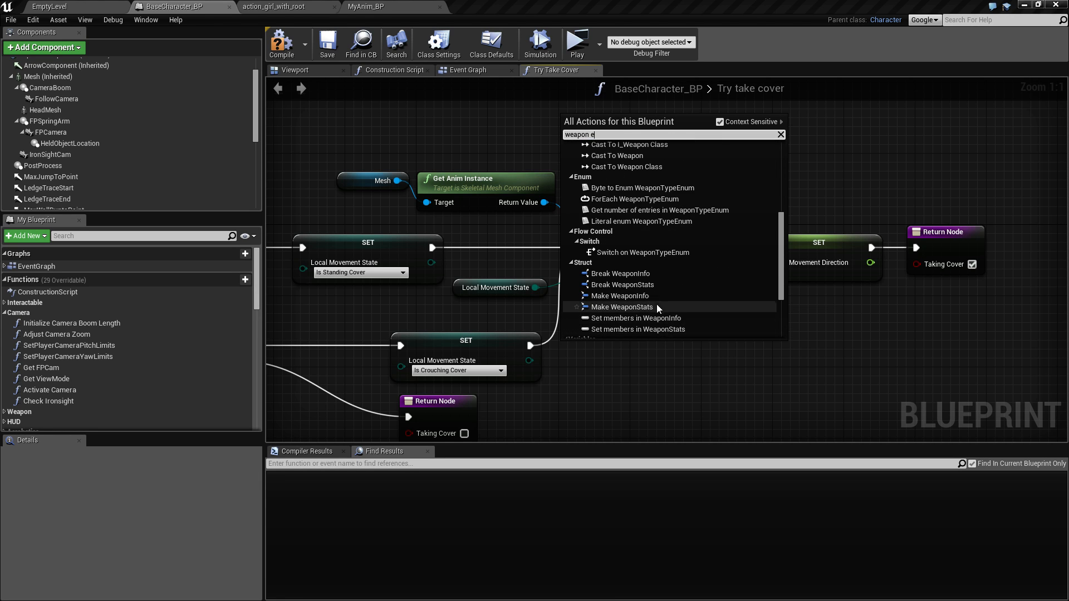
scroll(655, 302, down, 3)
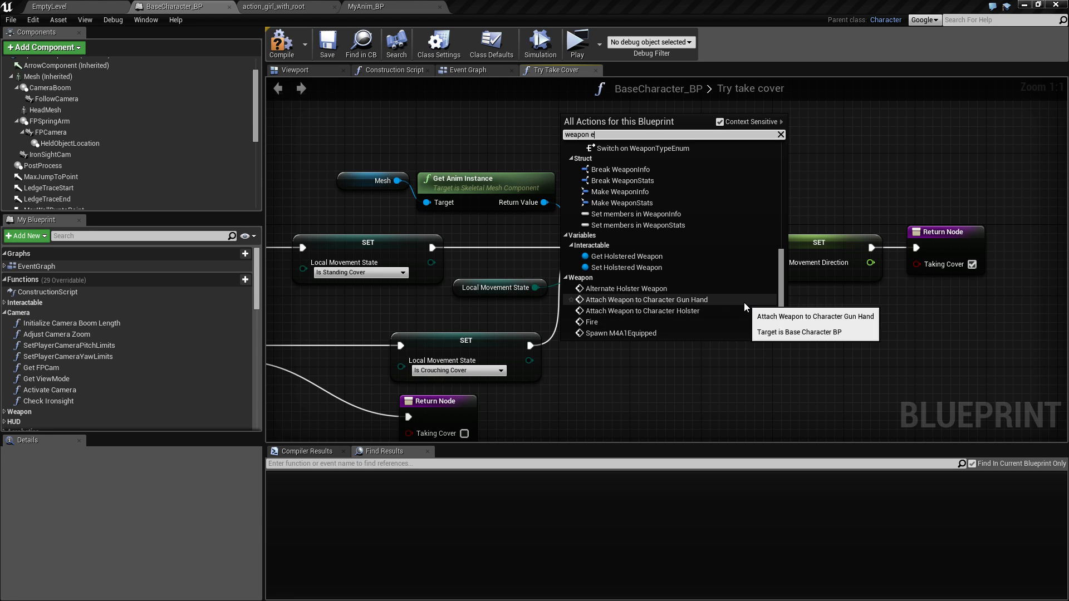
Find the actions matching "equipped" and add a Weapon Equipped function call above the Take Cover node
key(ctrl+shift+Left)
key(ctrl+shift+Left)
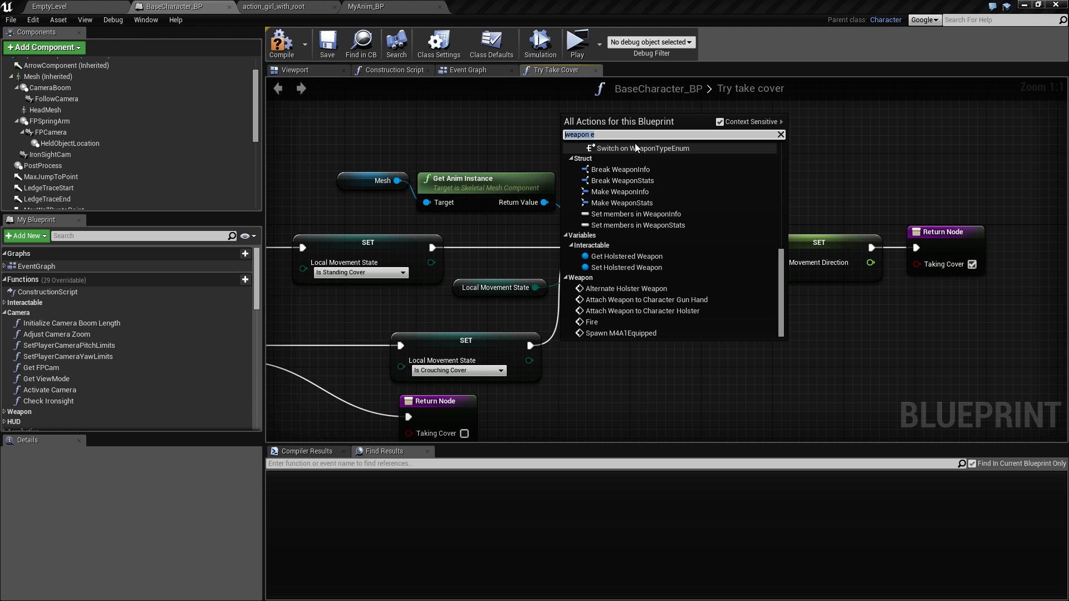
text(equi)
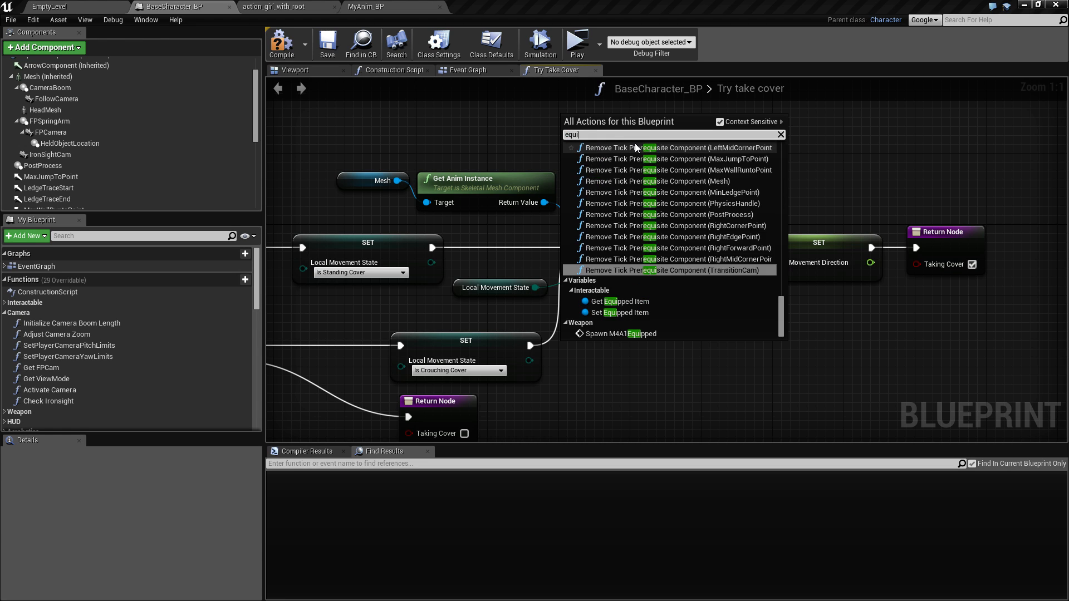
text(pped)
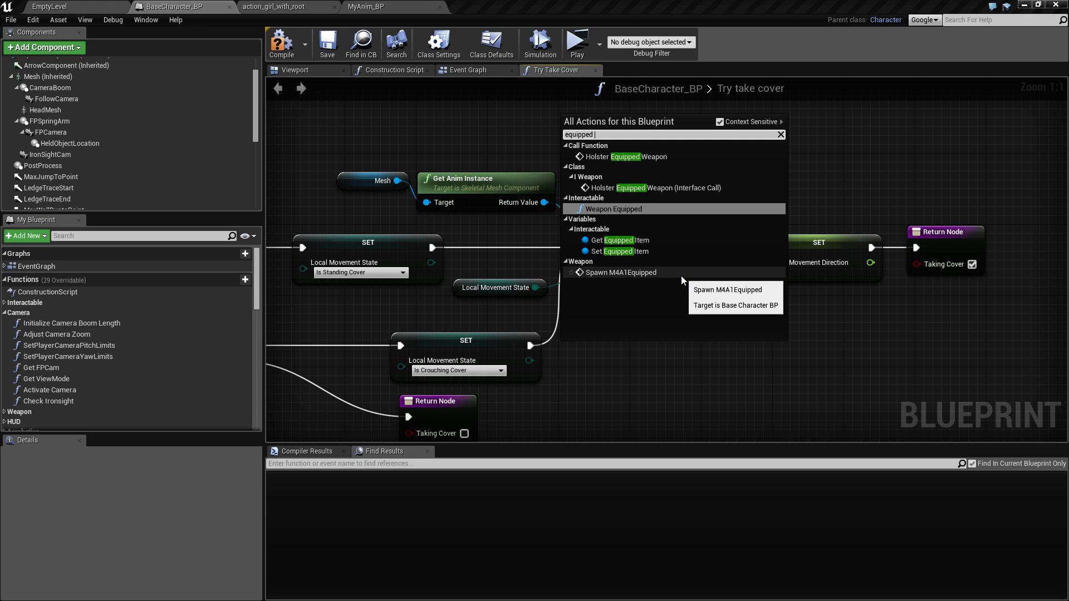
click(602, 209)
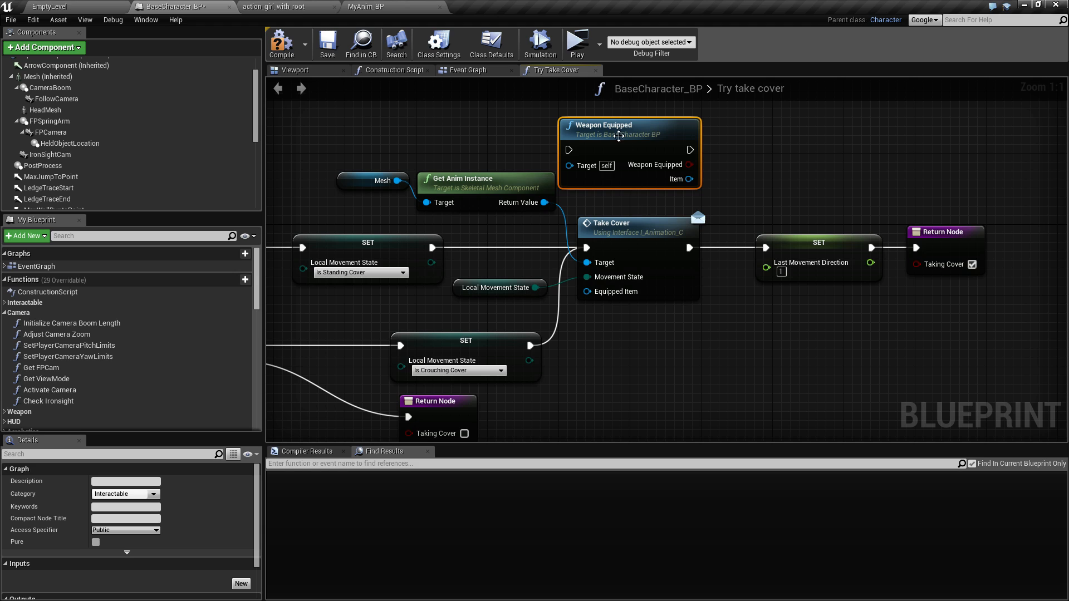
Examine the Weapon Equipped function's graph and its Equipped Item variable, and return to the Try Take Cover graph
double_click(616, 135)
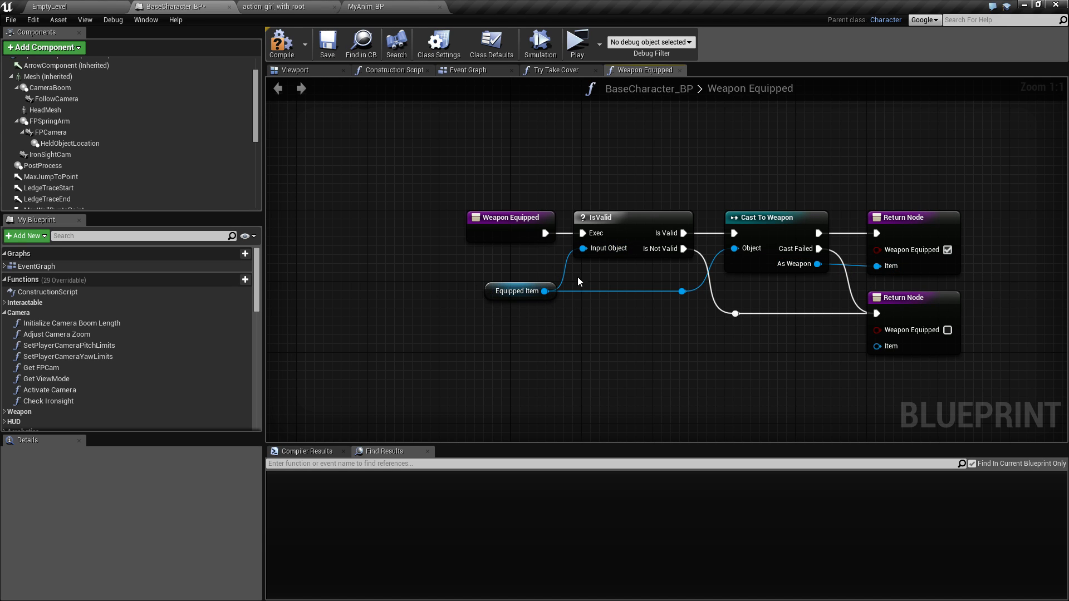
click(521, 281)
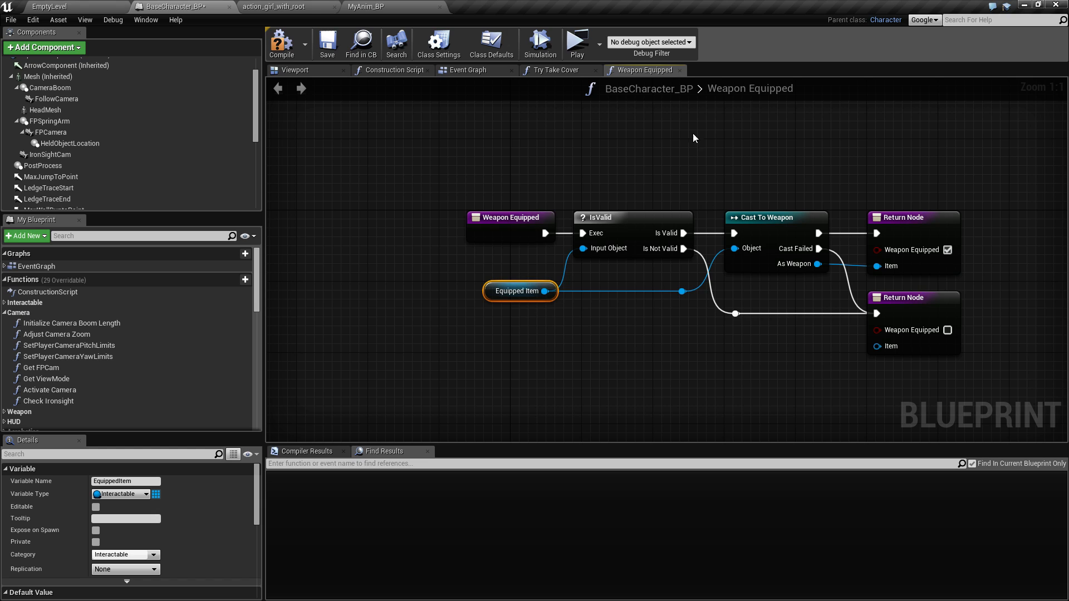
click(680, 71)
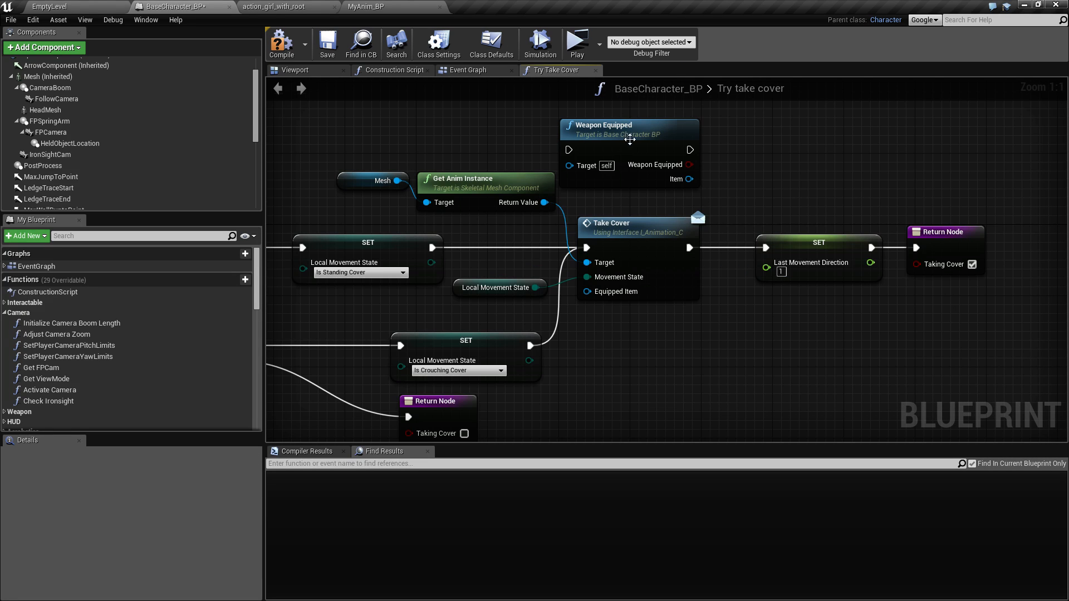
Make room before Take Cover by shifting it, its input nodes, the Last Movement Direction setter and the Taking Cover return node rightward
mouse_move(612, 131)
mouse_down()
mouse_move(746, 143)
mouse_move(620, 127)
mouse_up()
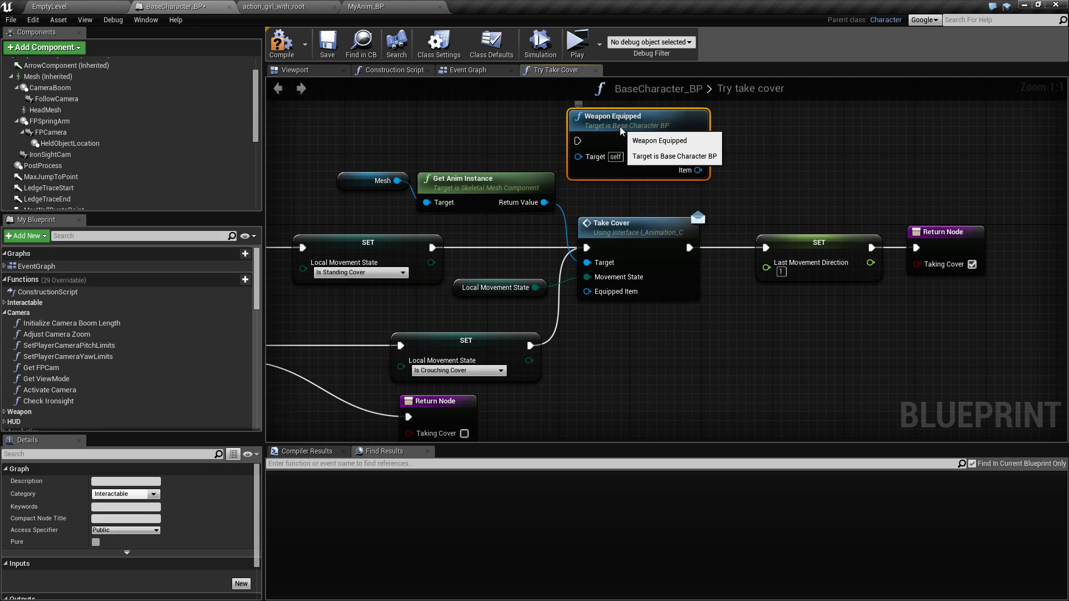
drag(462, 239, 627, 285)
shift+drag(747, 224, 1017, 301)
key(Right)
key(Right)
key(Right)
key(Right)
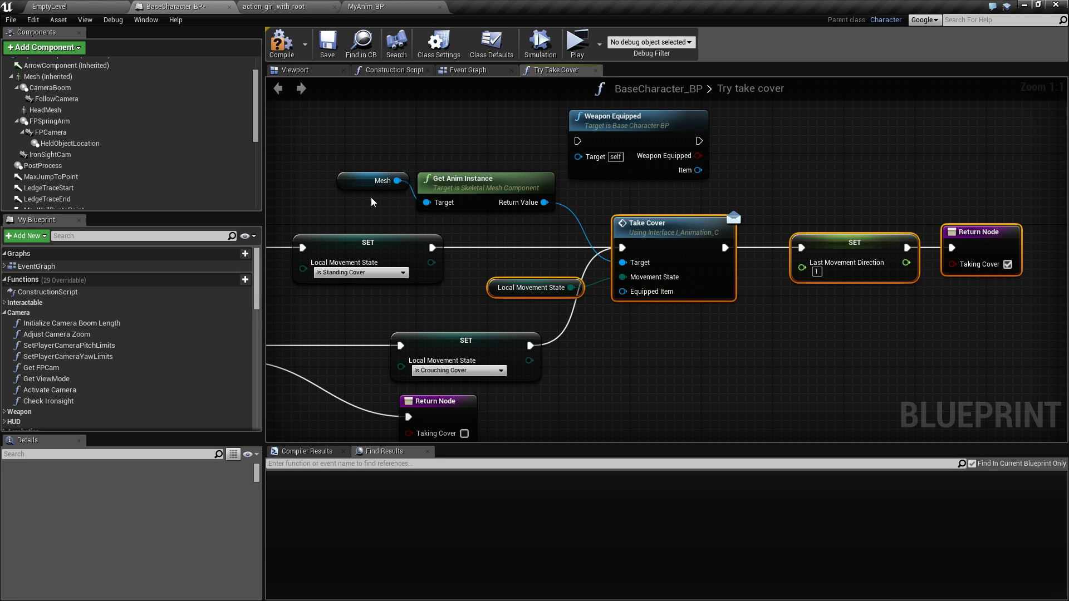
shift+drag(318, 174, 532, 230)
key(Right)
key(Right)
key(Right)
key(Right)
key(Right)
key(Right)
key(Right)
key(Right)
key(Right)
key(Right)
key(Right)
key(Right)
key(Right)
key(Right)
key(Right)
key(Right)
key(Right)
key(Right)
key(Right)
key(Right)
key(Right)
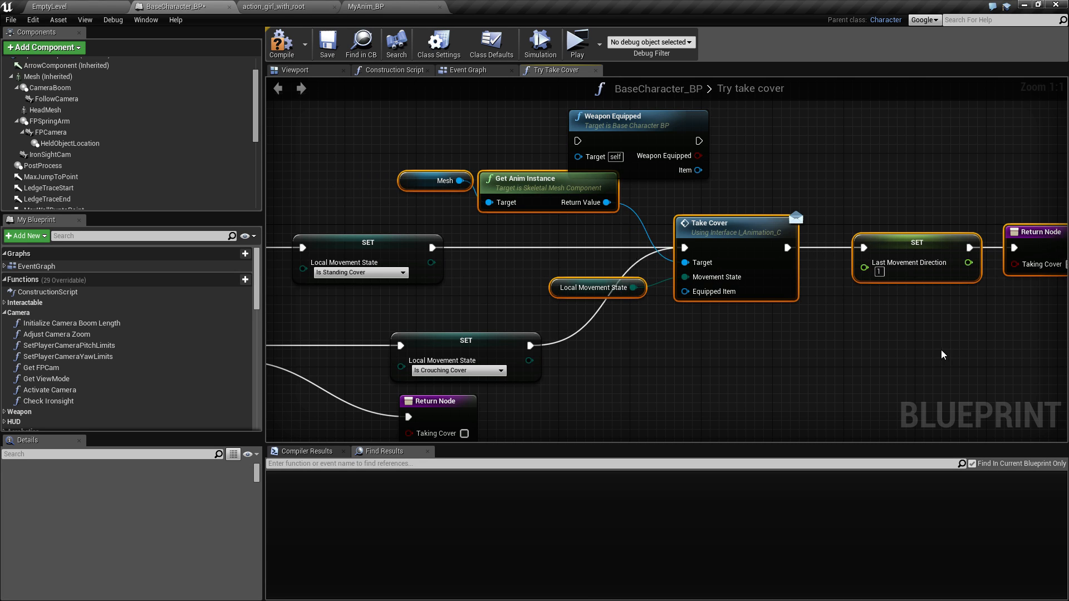
Wire Weapon Equipped between the standing-cover setter and Take Cover, and connect its Item output to Take Cover's Equipped Item input
drag(636, 120, 565, 227)
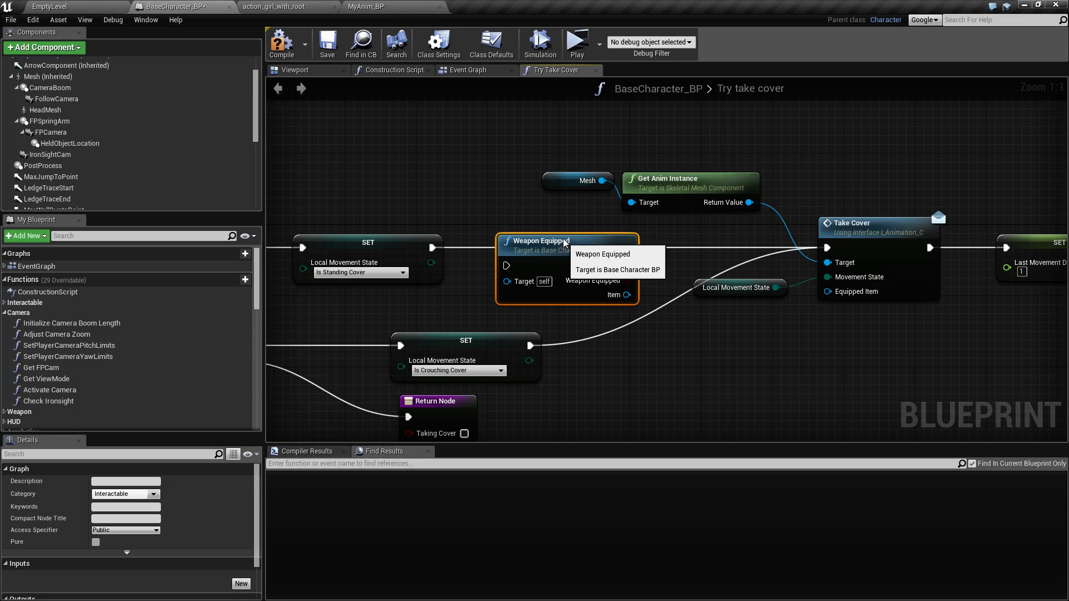
drag(432, 247, 506, 249)
drag(627, 248, 824, 249)
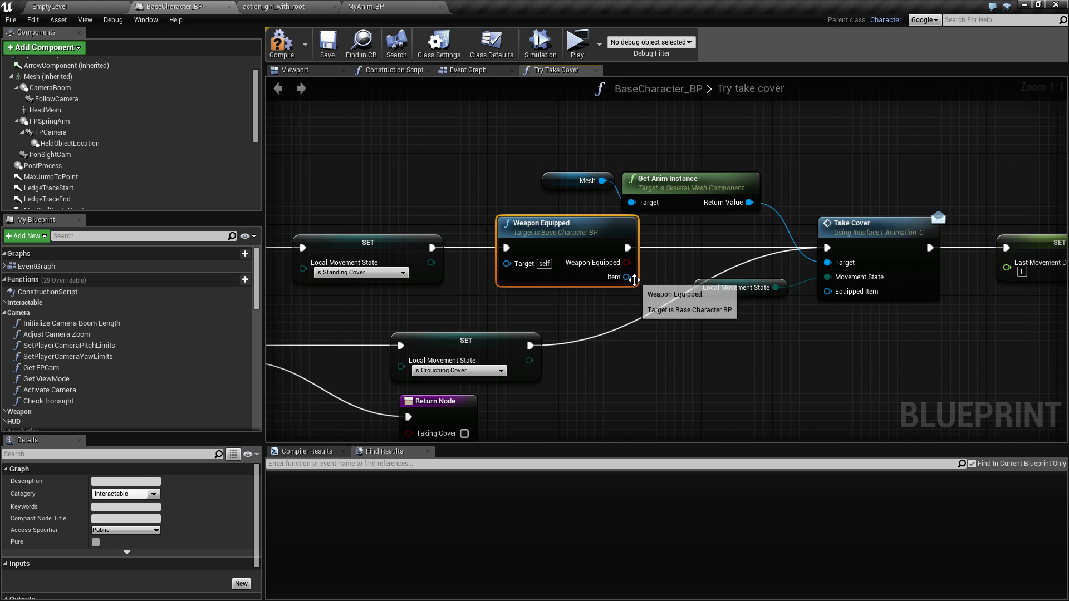
drag(626, 277, 828, 291)
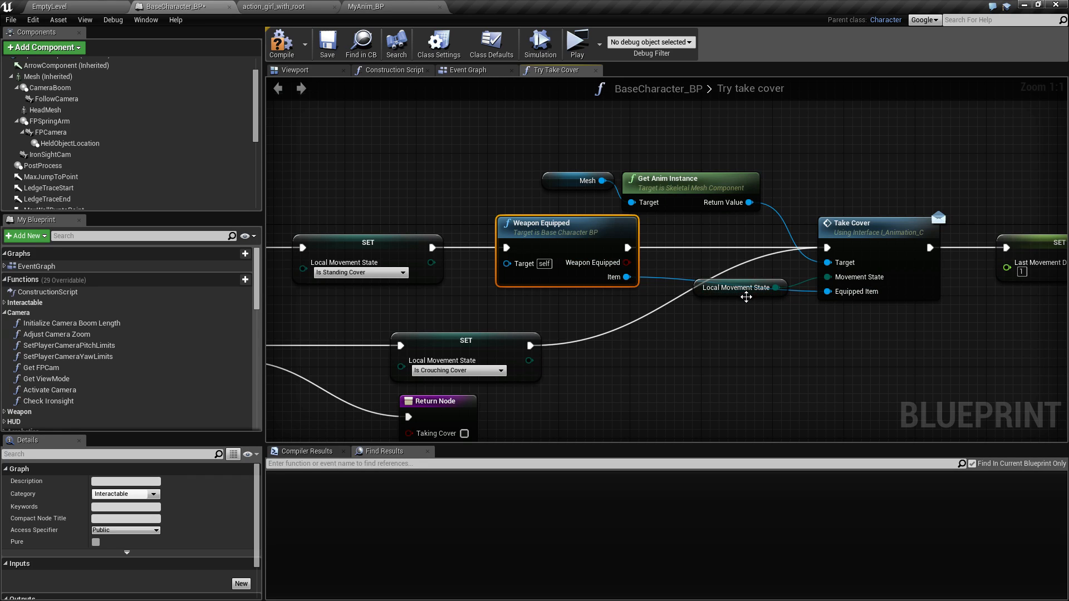
Reposition the Local Movement State getter just below the wire running from Item to Equipped Item
click(743, 289)
key(Up)
key(Up)
key(Up)
key(Down)
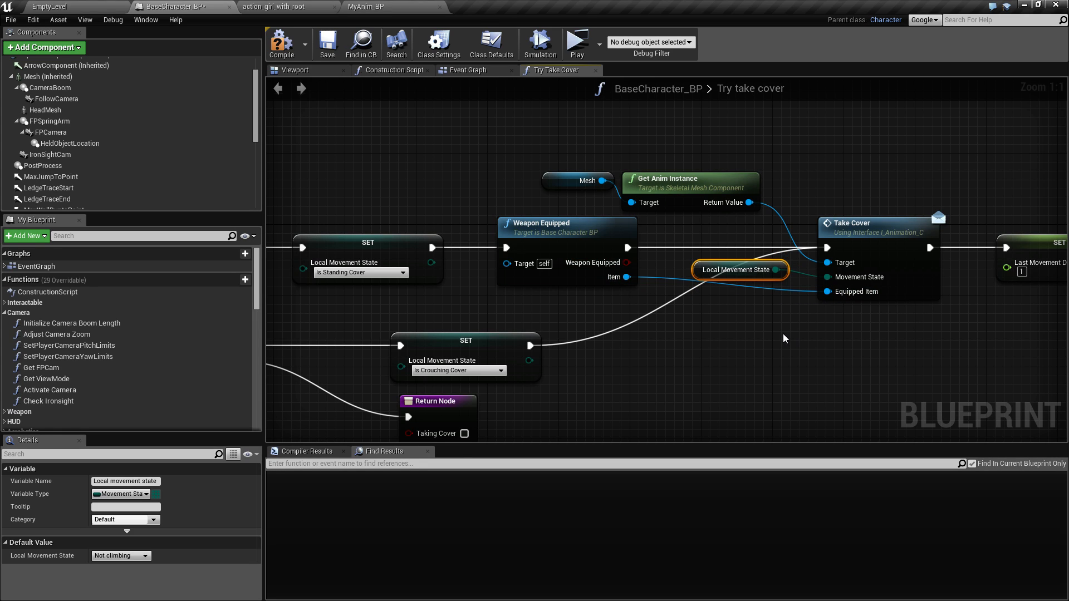
key(Down)
key(Down)
key(Down)
key(Down)
click(706, 343)
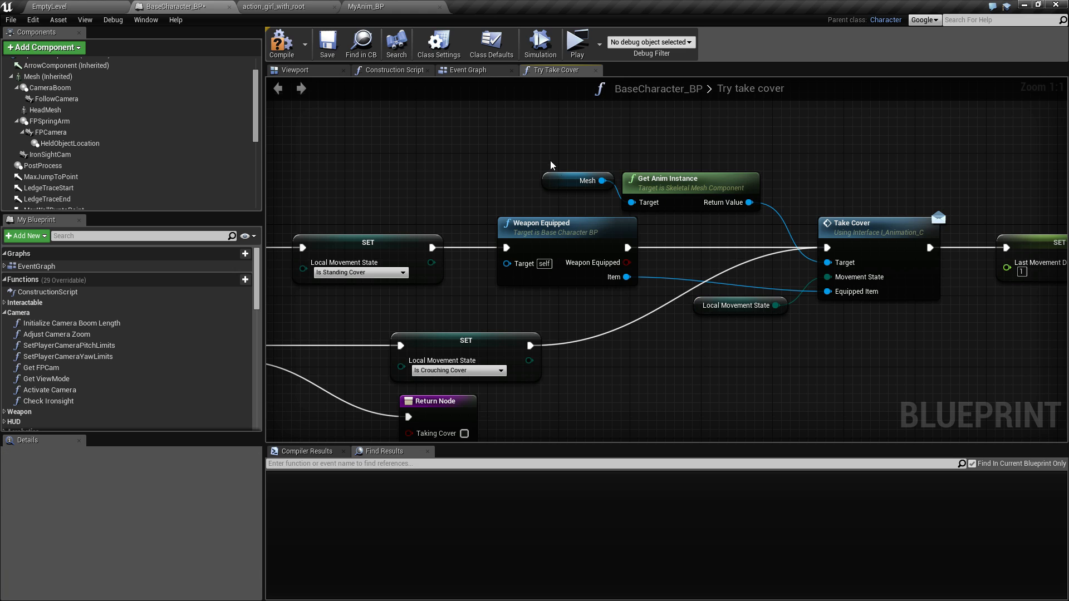
Move the Mesh and Get Anim Instance nodes slightly up and rightward, closer to the Take Cover node
drag(551, 158, 695, 204)
key(Right)
key(Right)
key(Right)
key(Right)
key(Right)
key(Up)
key(Left)
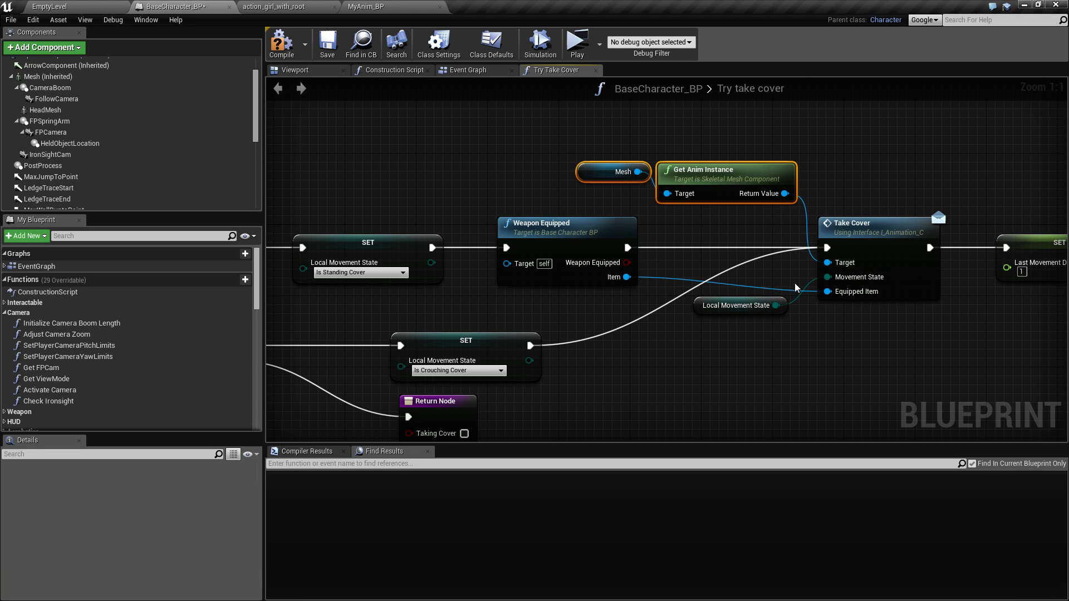
click(740, 229)
Shift Take Cover, its input getters, the Last Movement Direction setter and the return node back leftward, closer to Weapon Equipped
right_drag(695, 231, 544, 210)
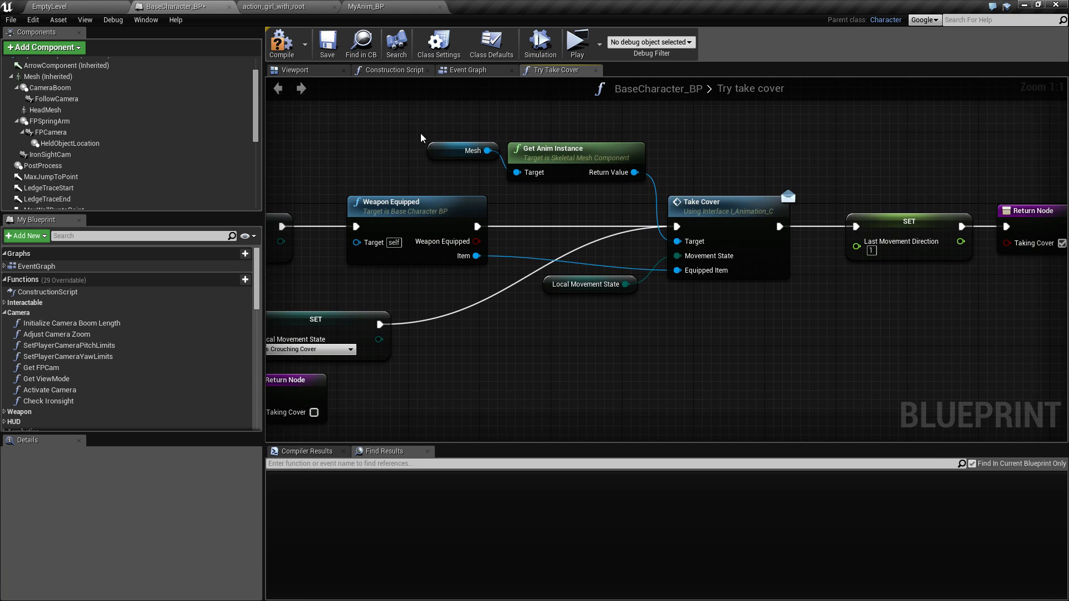
drag(421, 137, 1061, 327)
key(Left)
key(Left)
key(Left)
key(Left)
key(Left)
key(Left)
key(Left)
key(Left)
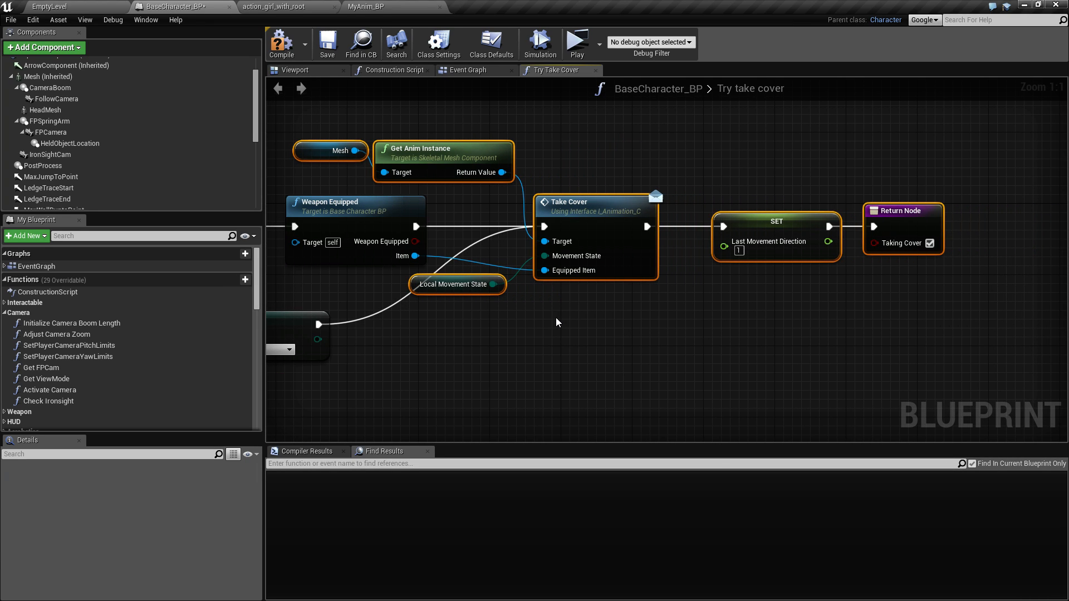
click(515, 329)
right_drag(457, 348, 699, 327)
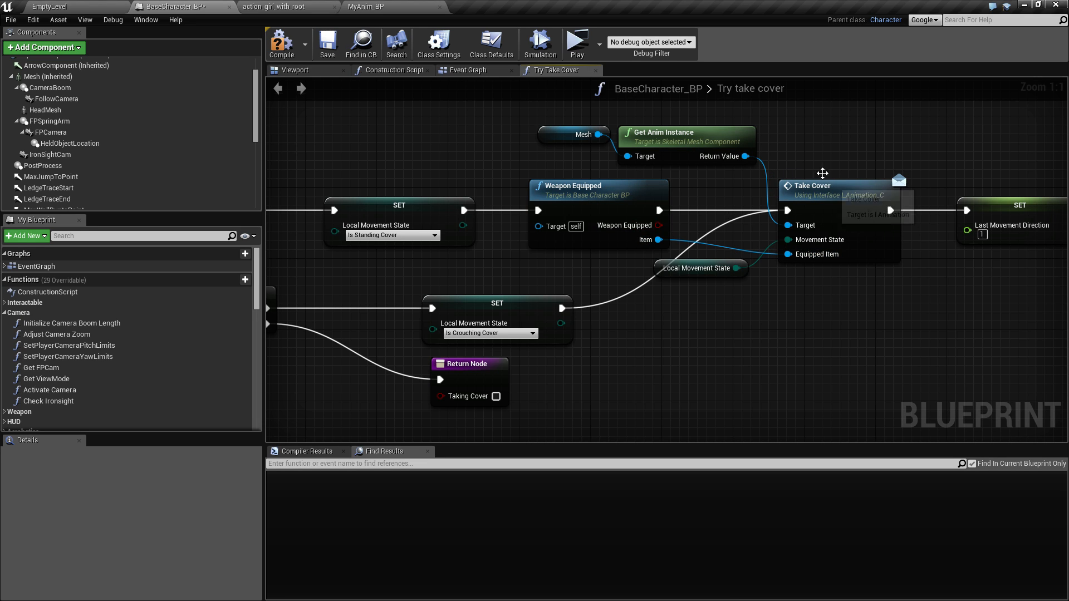
Switch to MyAnim_BP, recompile it and save all modified assets
click(368, 7)
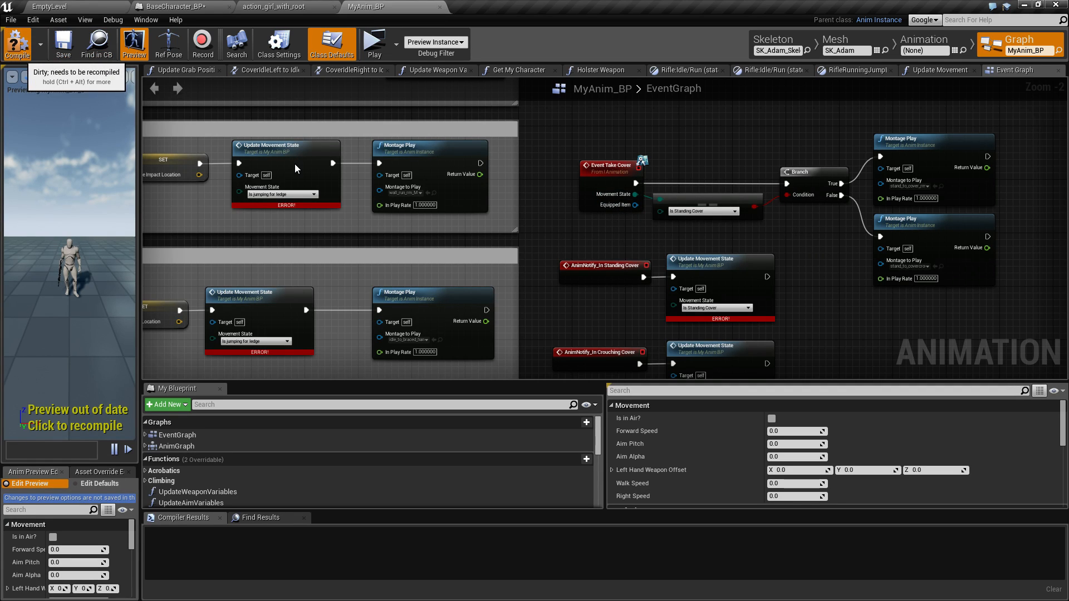
key(ctrl+shift+s)
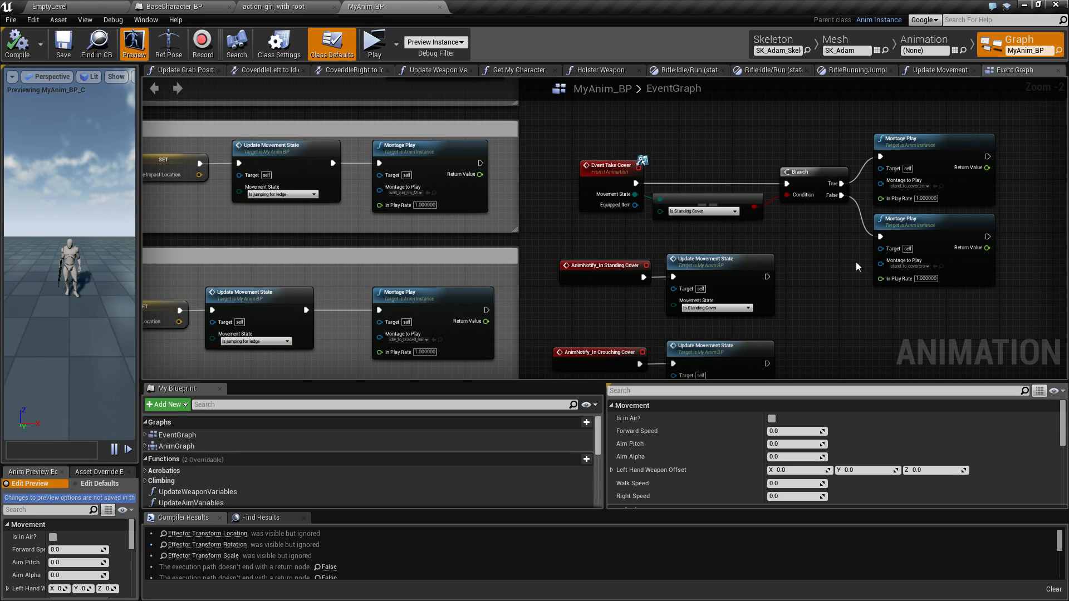
Shift the Branch and both Montage Play nodes of Event Take Cover rightward to make room after the event
right_drag(854, 264, 693, 293)
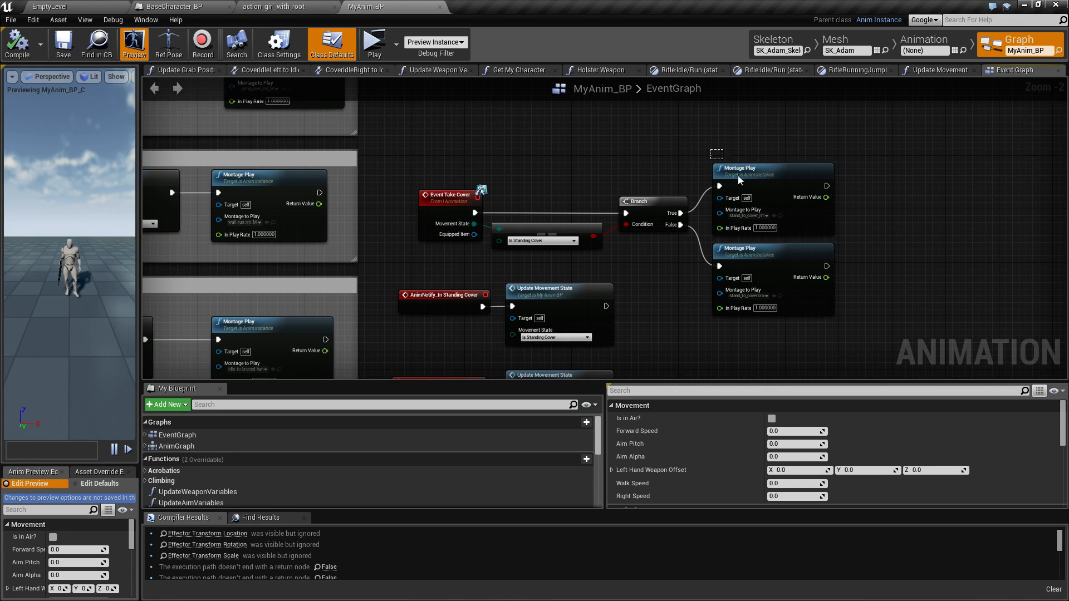
drag(738, 177, 808, 286)
drag(656, 183, 813, 310)
key(Right)
key(Right)
key(Right)
key(Right)
key(Right)
key(Right)
key(Right)
key(Right)
key(Right)
key(Right)
key(Right)
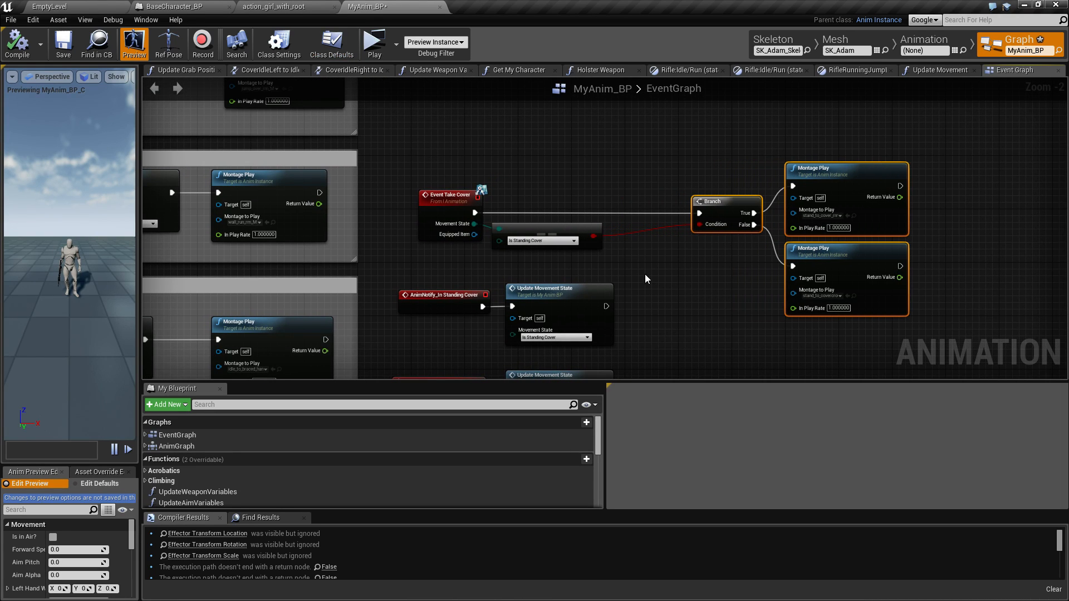
Shift only the Branch node of Event Take Cover leftward, closer to the Is Standing Cover comparison
click(732, 213)
key(Left)
key(Left)
key(Left)
key(Left)
key(Left)
key(Left)
key(Left)
key(Left)
key(Left)
key(Left)
key(Left)
key(Left)
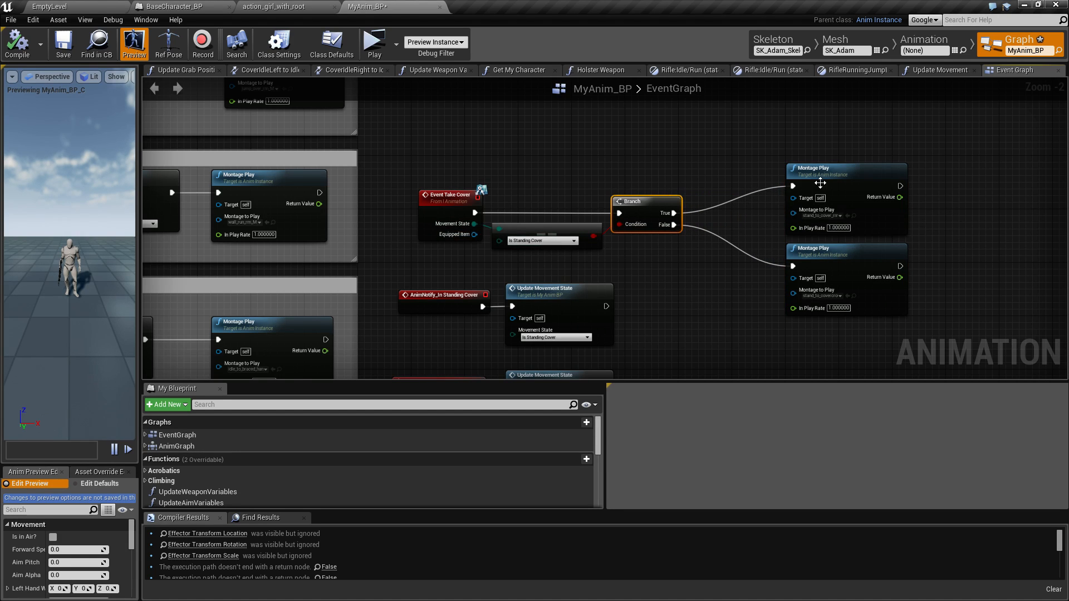
Move the upper Montage Play rightward and insert a second Branch between it and the first Branch's True output
drag(826, 183, 886, 176)
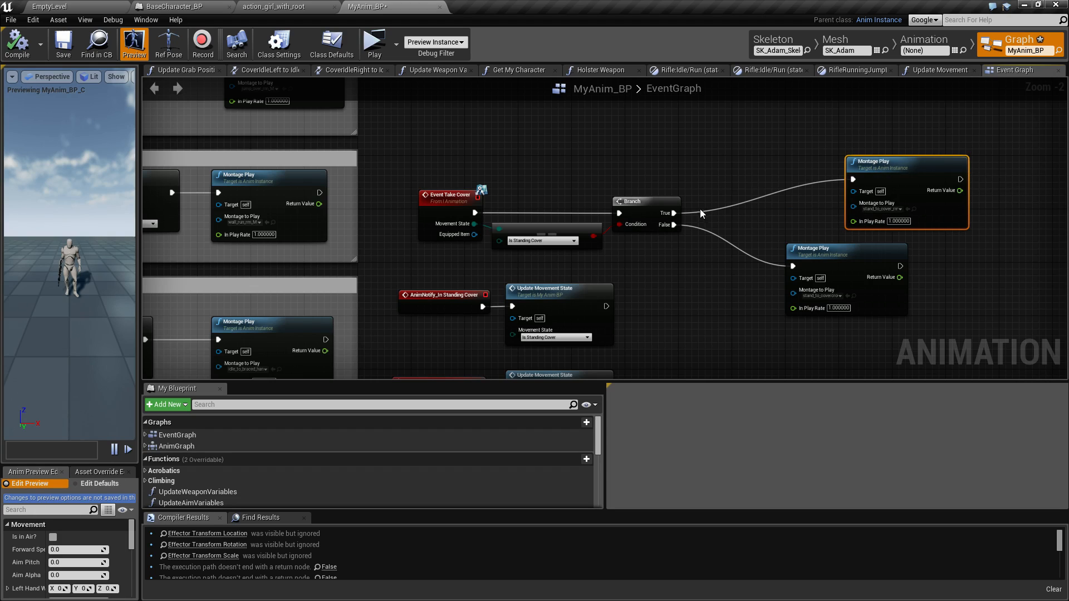
drag(675, 214, 746, 162)
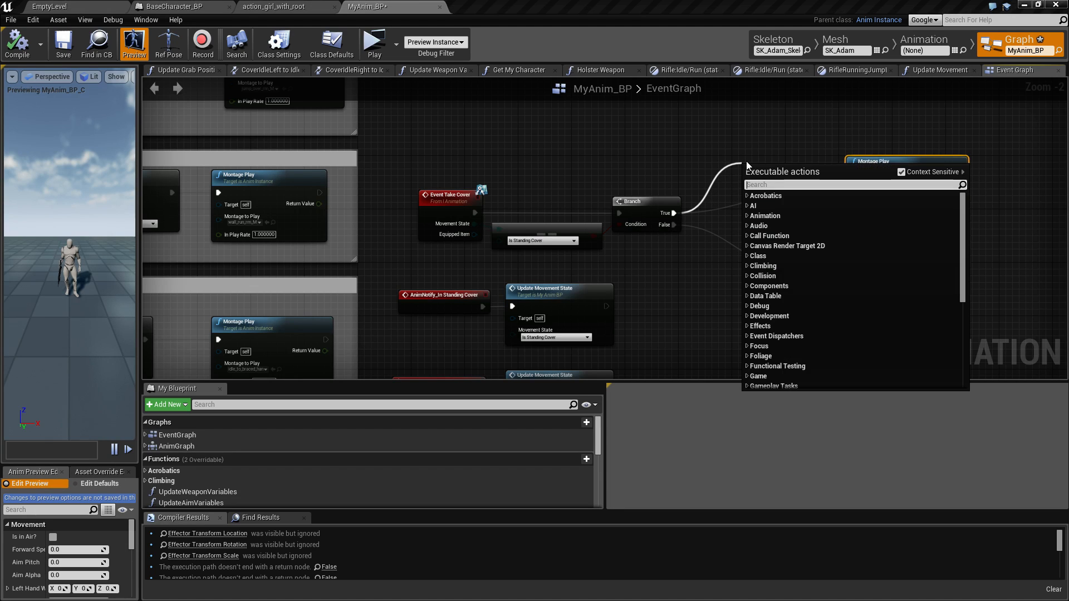
text(branch)
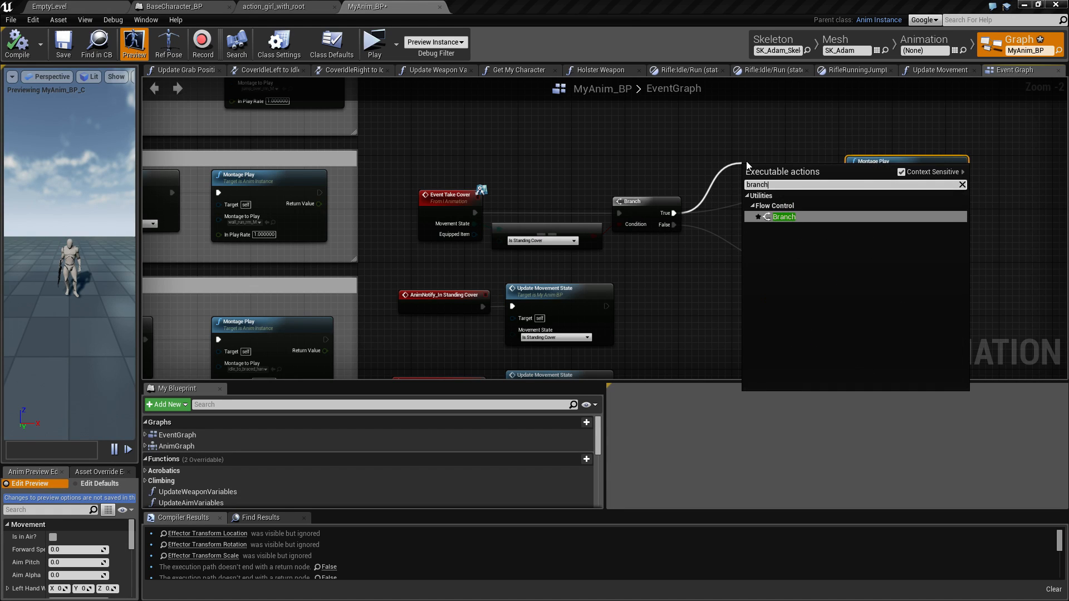
key(Return)
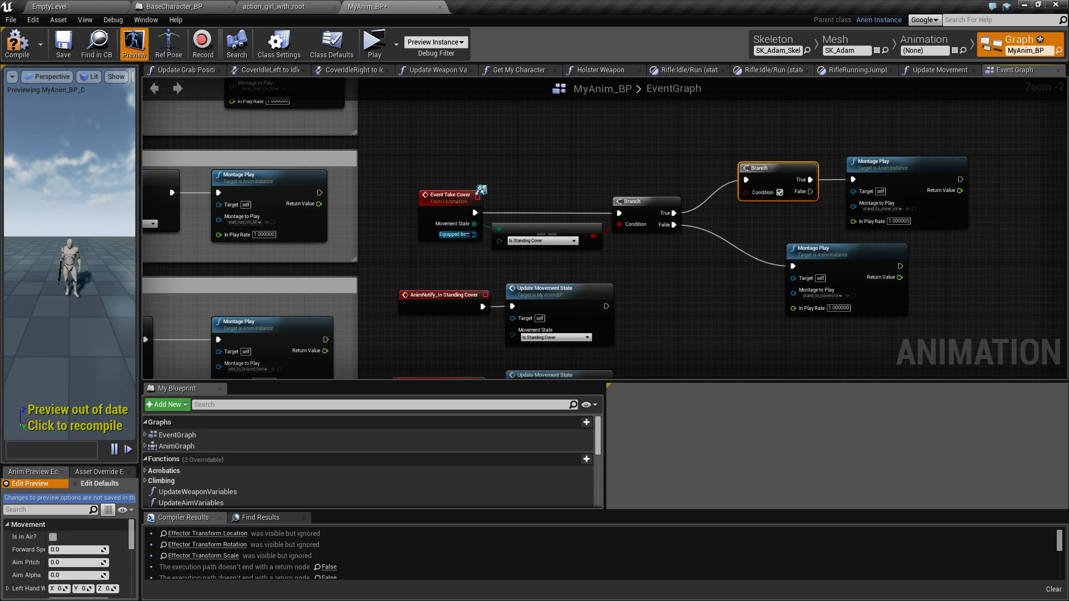
Compare Equipped Item with an Equal (Object) node, leave its second input empty and feed the result into the second Branch's Condition
drag(474, 234, 537, 169)
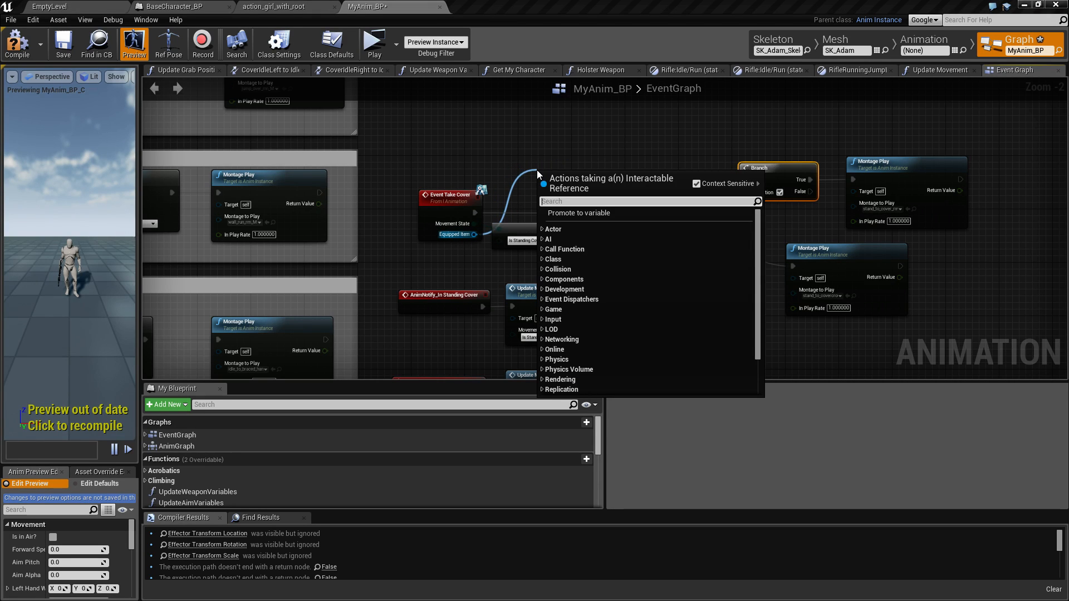
text(==)
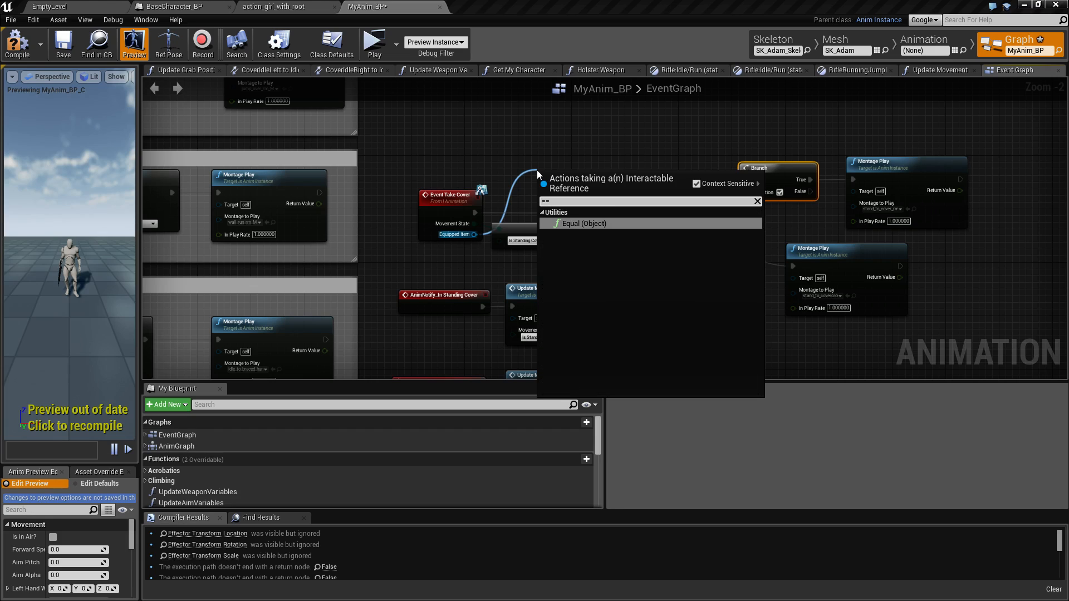
click(593, 222)
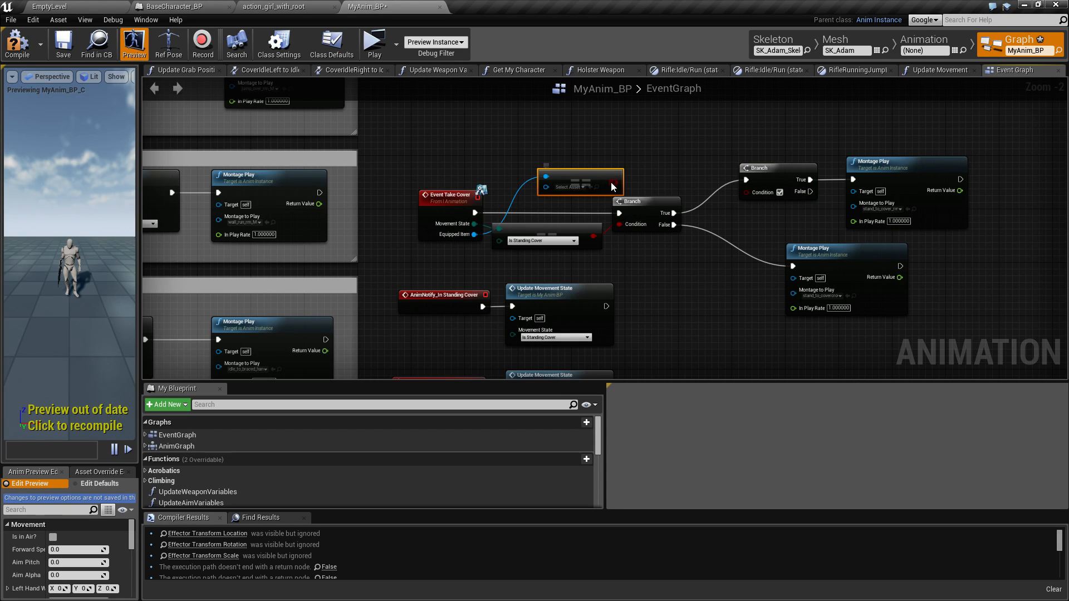
drag(613, 184, 747, 192)
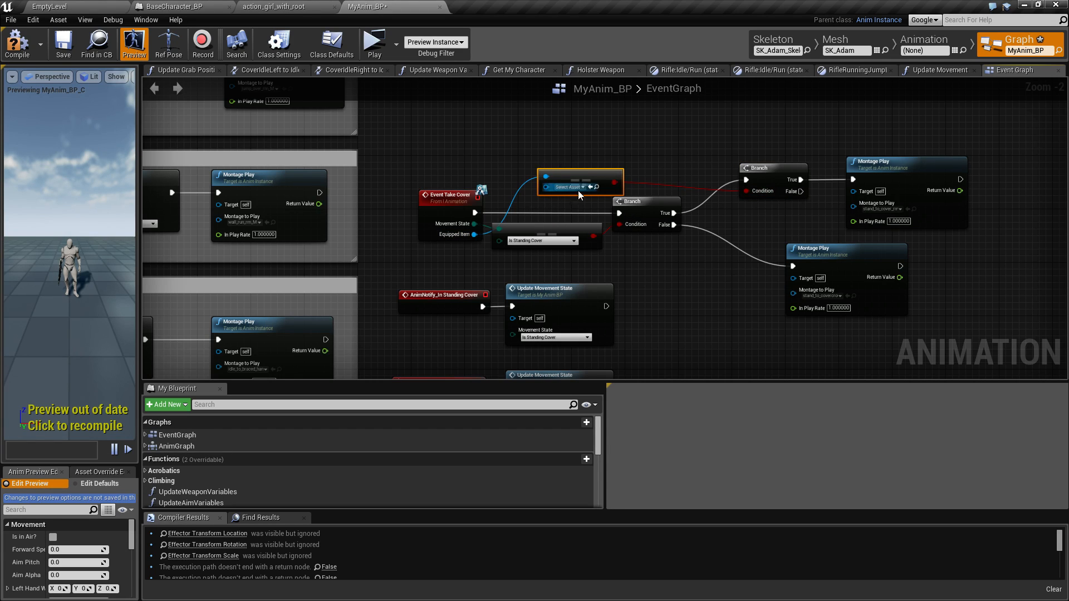
drag(583, 173, 650, 166)
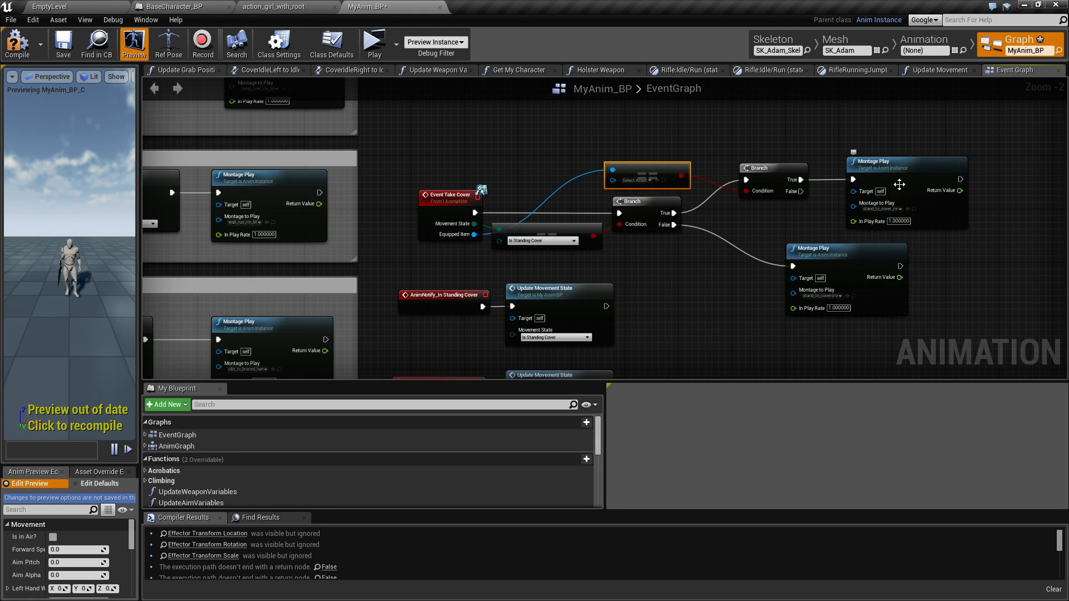
Duplicate the upper Montage Play, space the montage nodes vertically and run the copy from the second Branch's False output
drag(886, 172, 885, 159)
drag(898, 213, 897, 197)
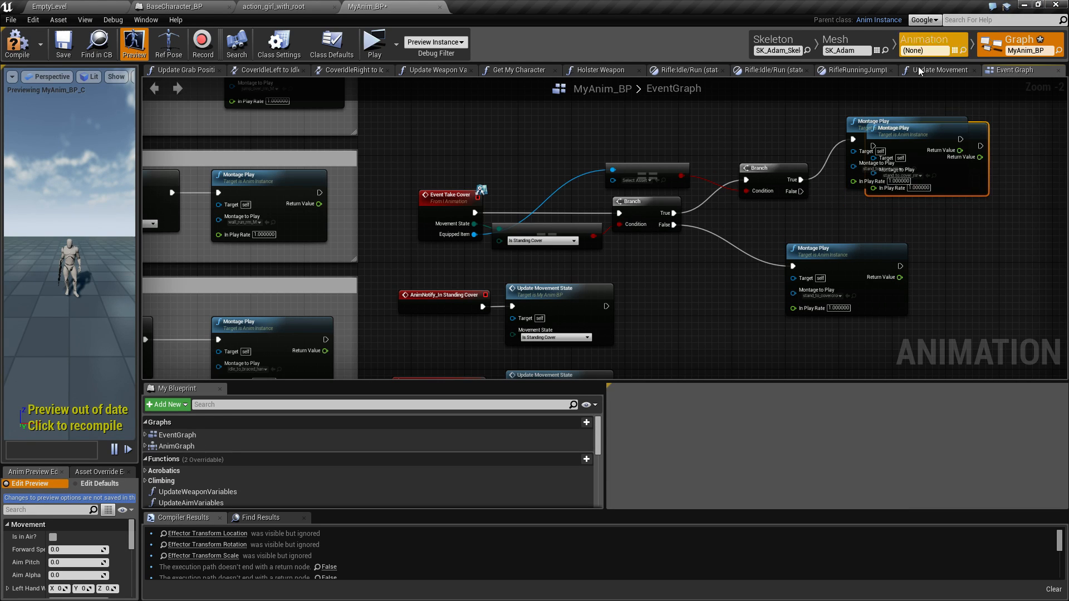
key(ctrl+c)
key(ctrl+v)
drag(929, 211, 956, 205)
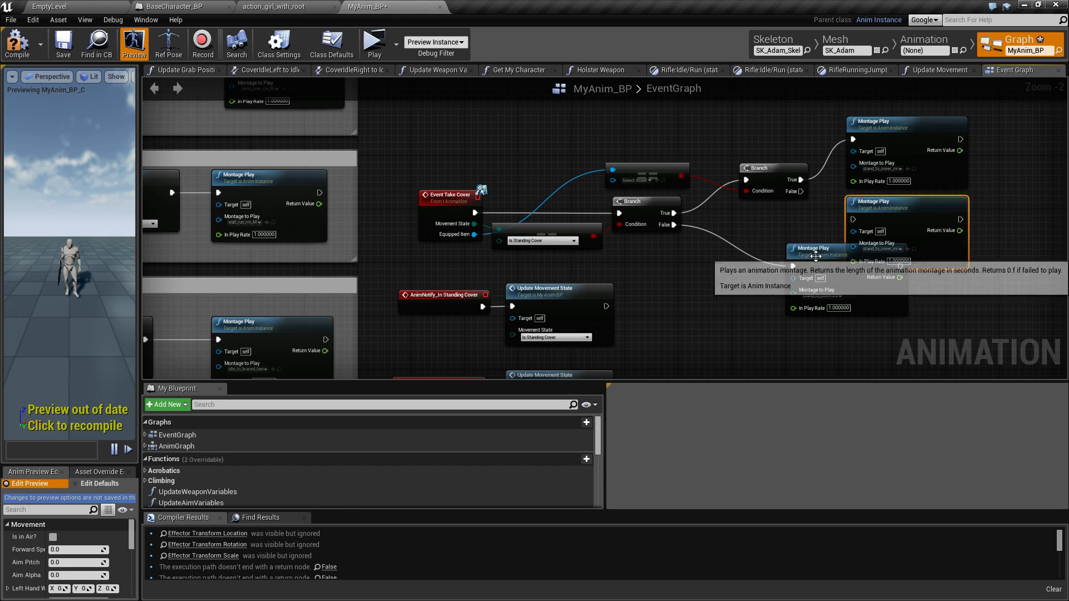
drag(813, 257, 866, 293)
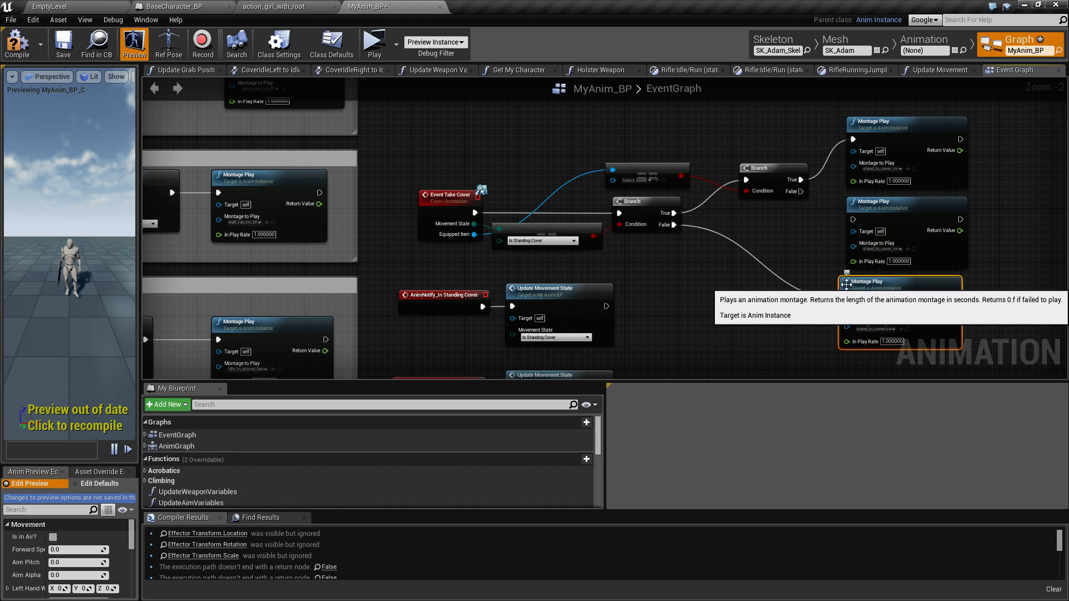
drag(800, 191, 853, 220)
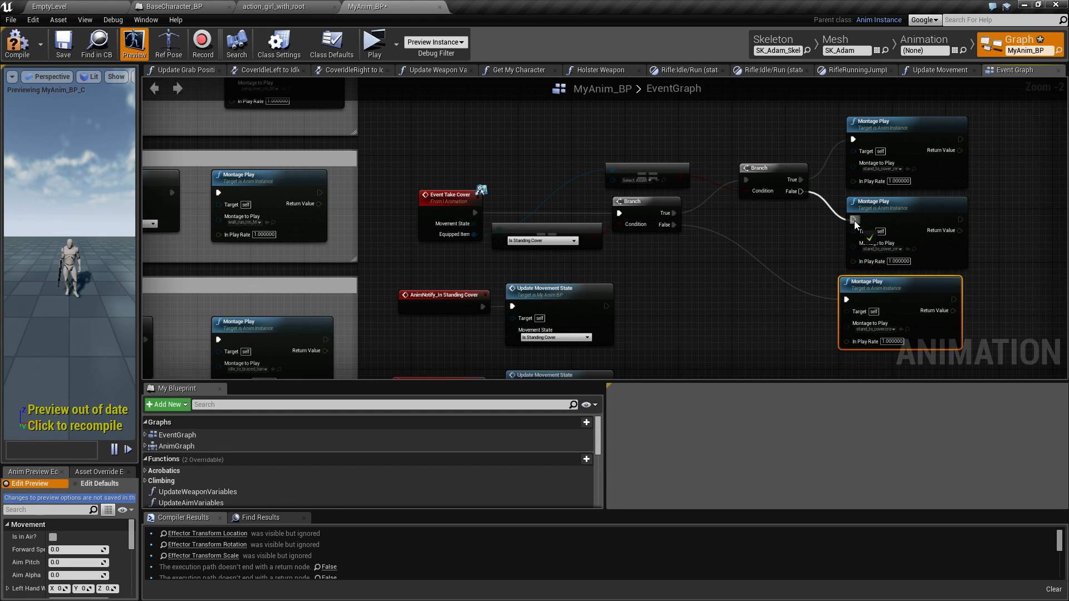
Set the duplicated node's montage to taking_cover_Rifle2_rm_M and align the lowest Montage Play with the nodes above it
click(898, 248)
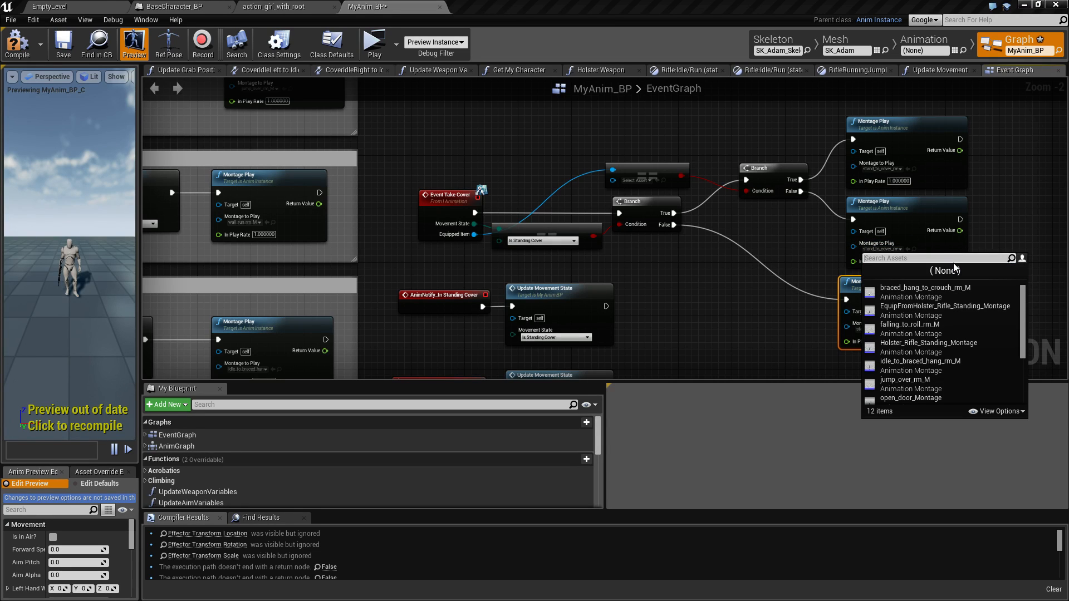
text(rifle)
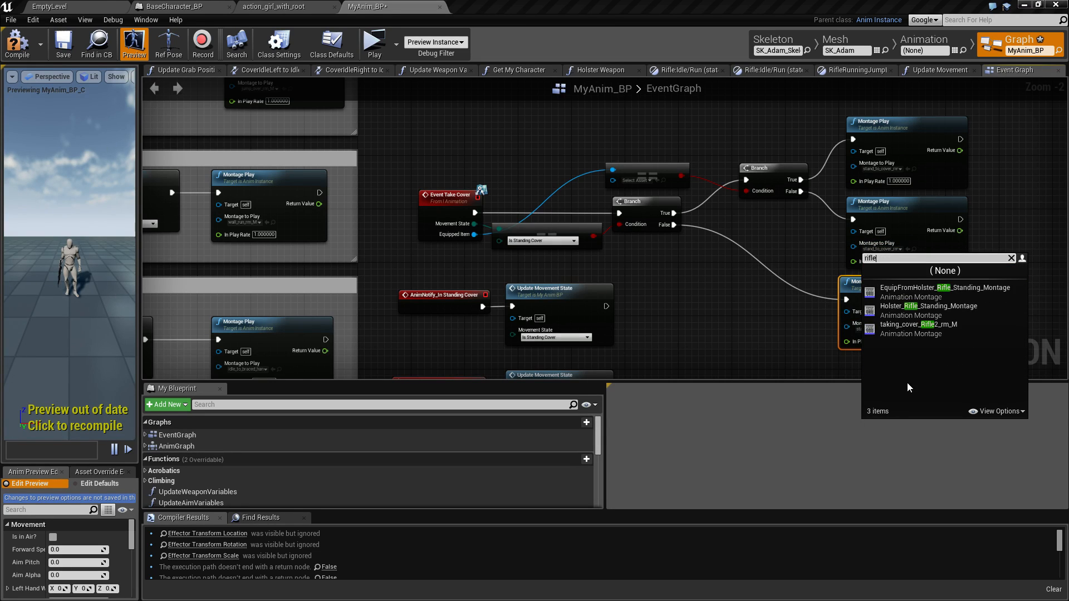
click(904, 328)
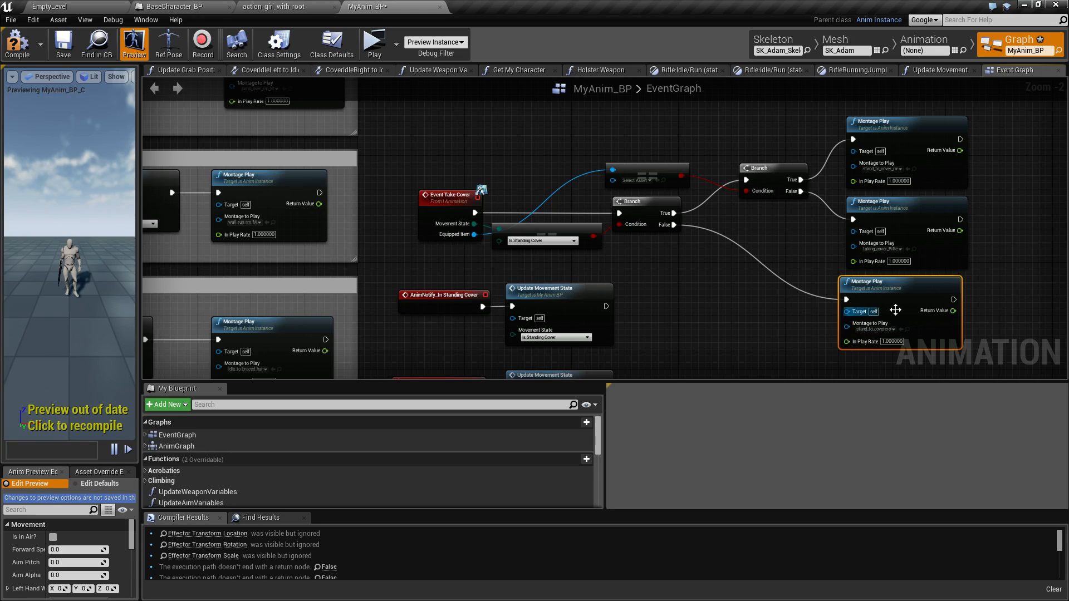
drag(871, 283, 878, 283)
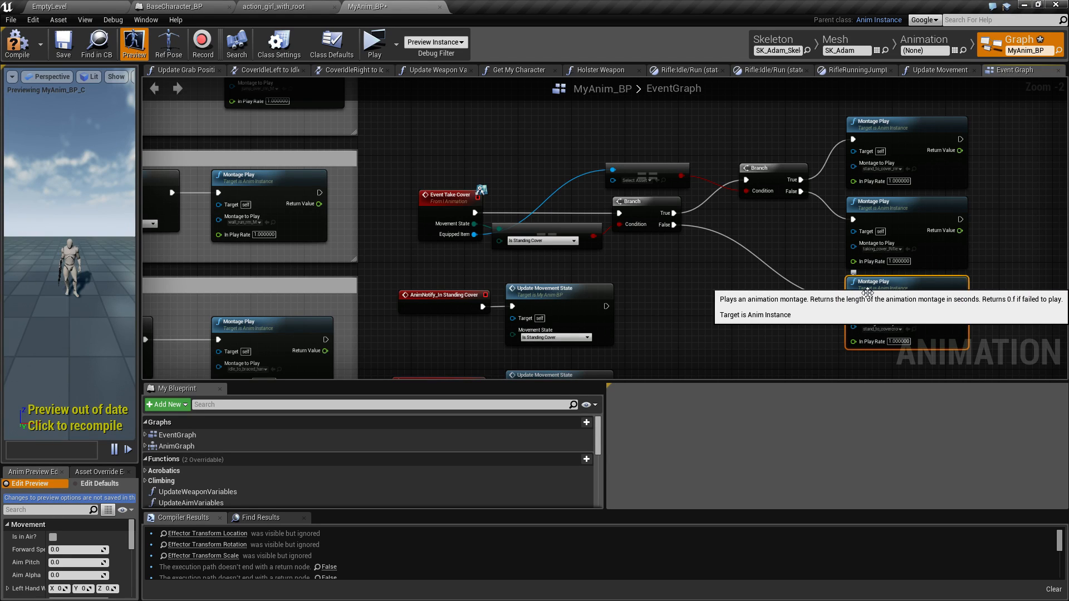
click(785, 327)
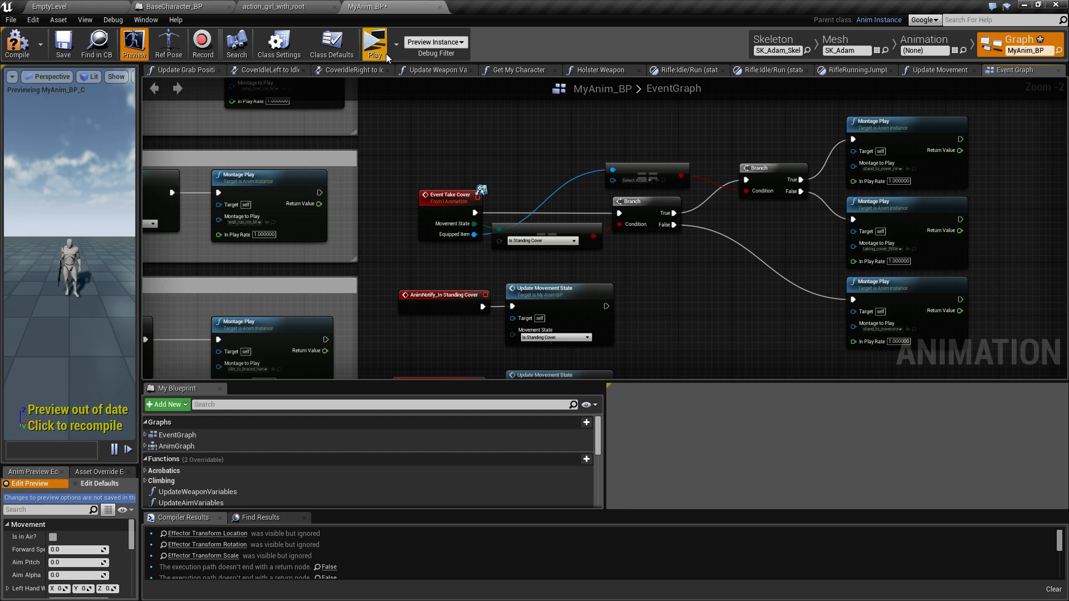
Save the blueprint and play-test entering and leaving cover at the wall in the game preview
key(ctrl+s)
key(alt+p)
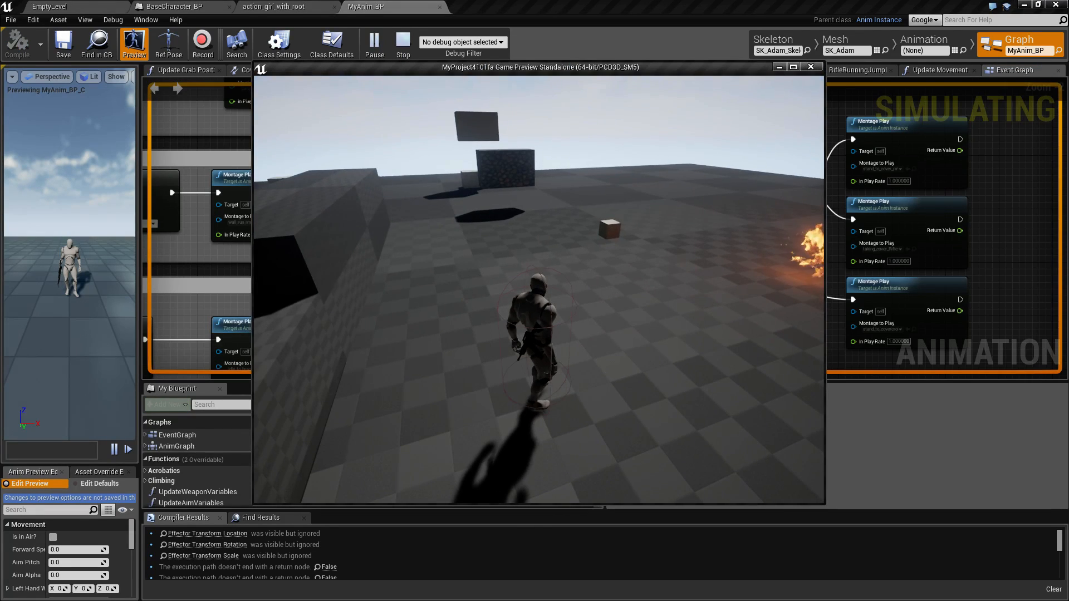
key(w)
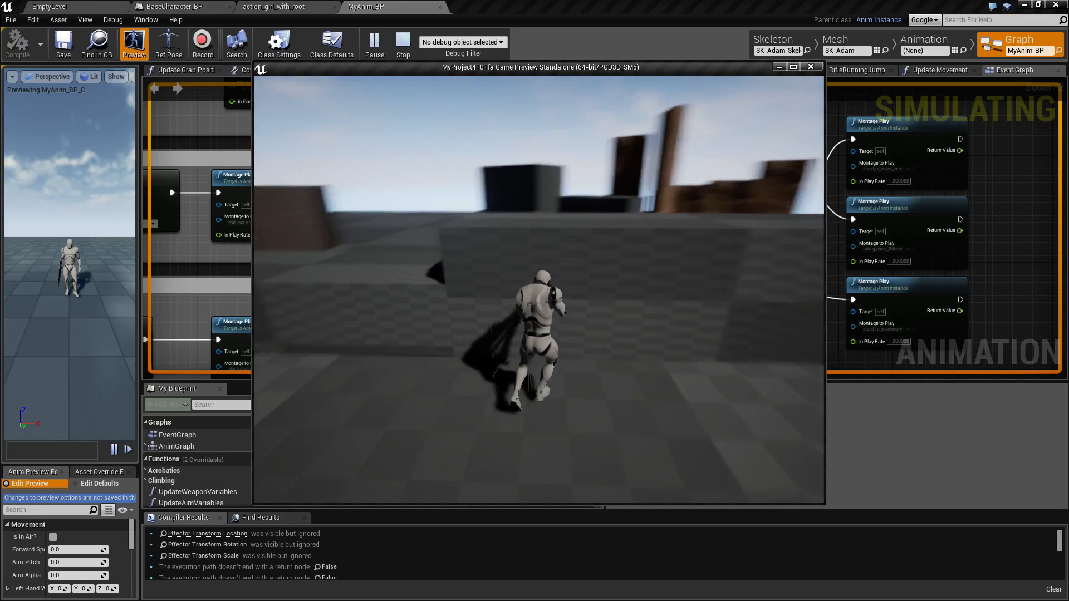
key(q)
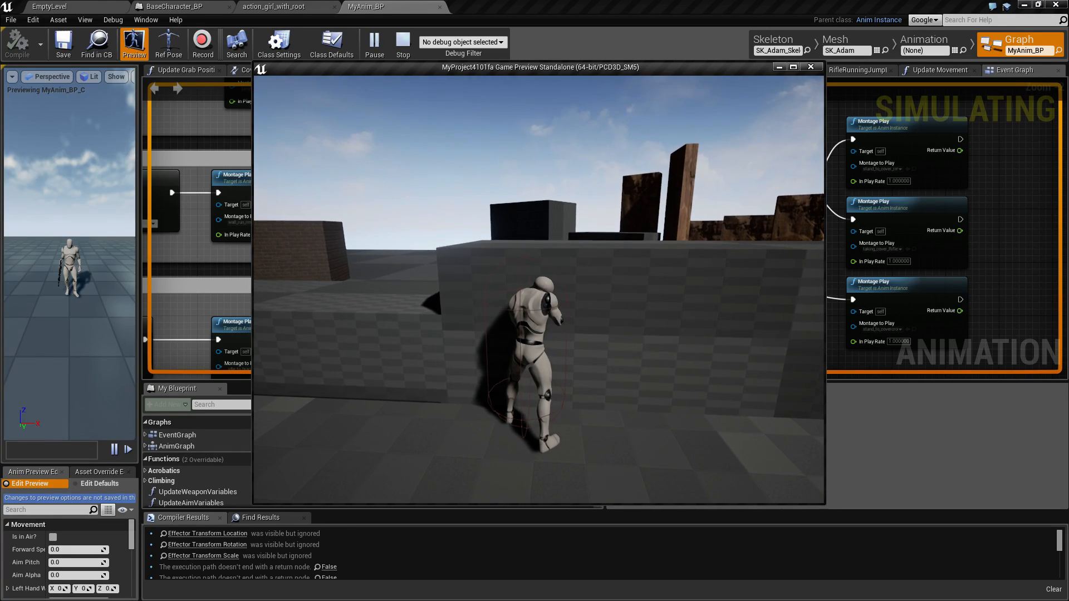
key(s)
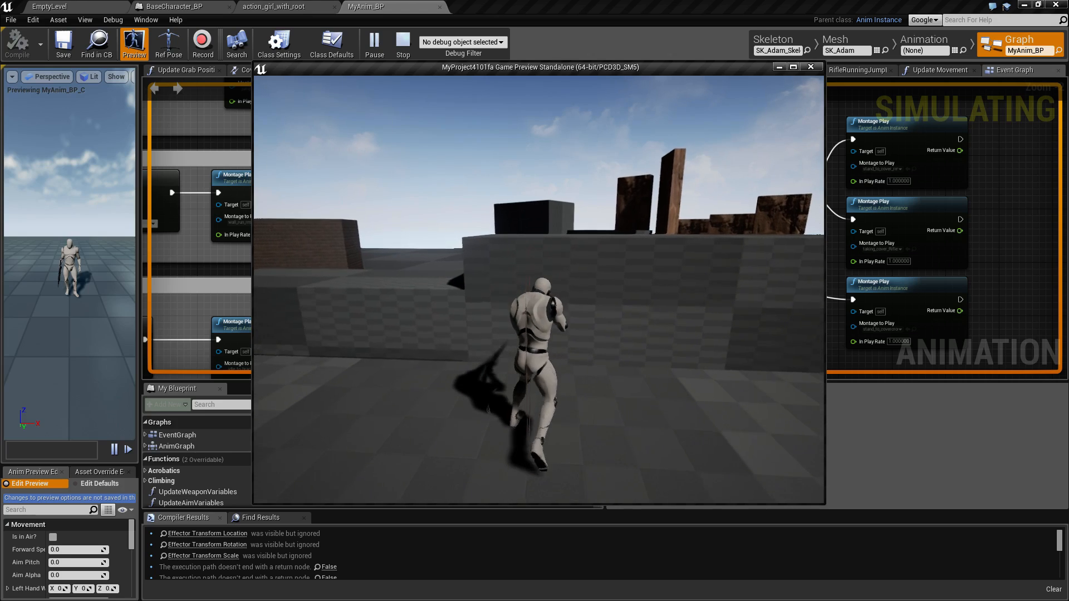
key(w)
key(q)
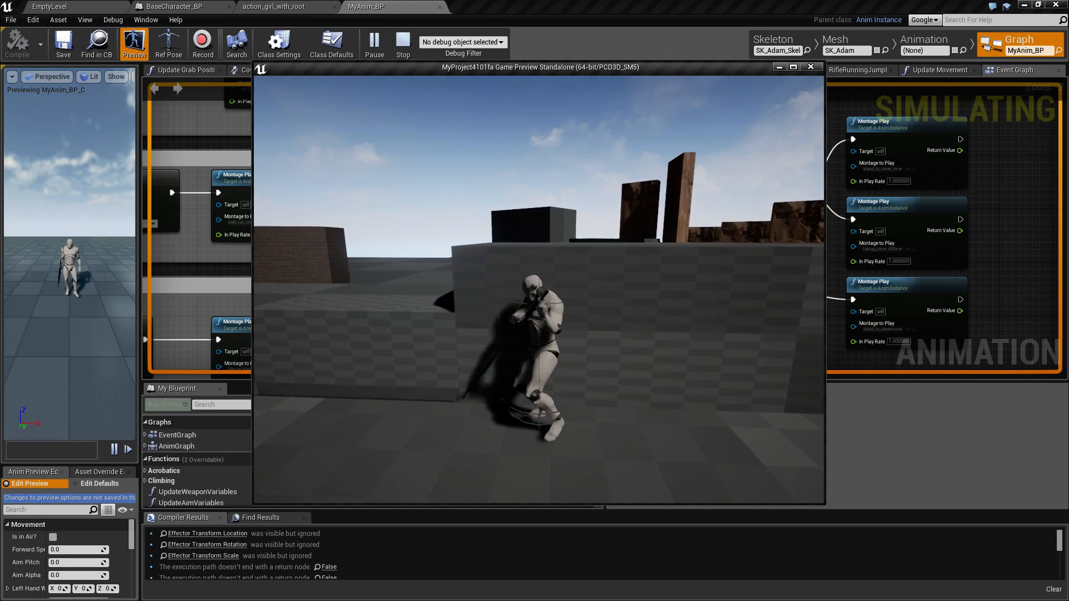
key(q)
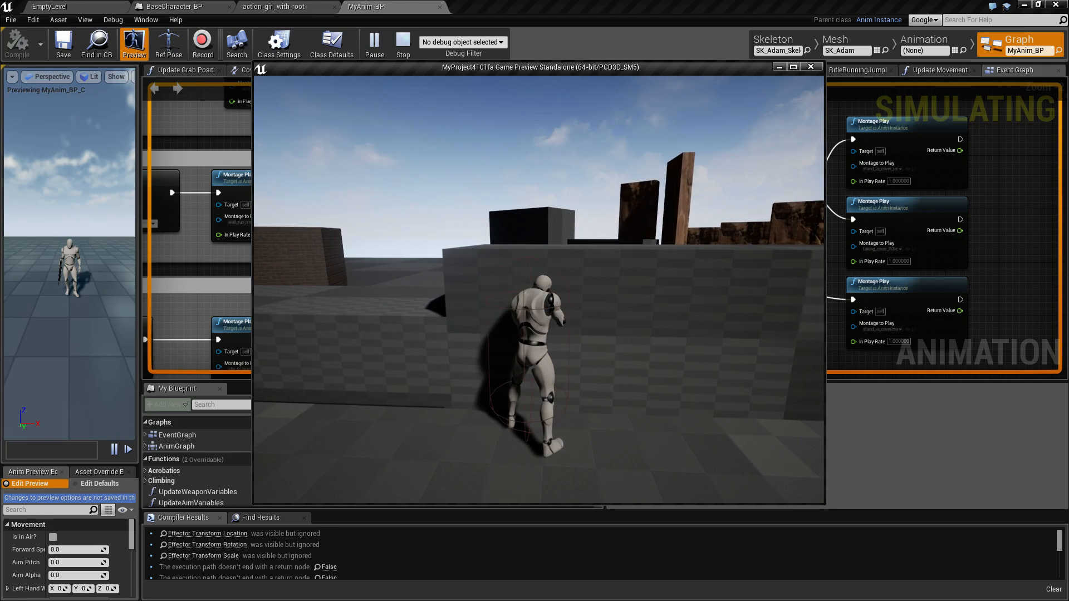
key(Escape)
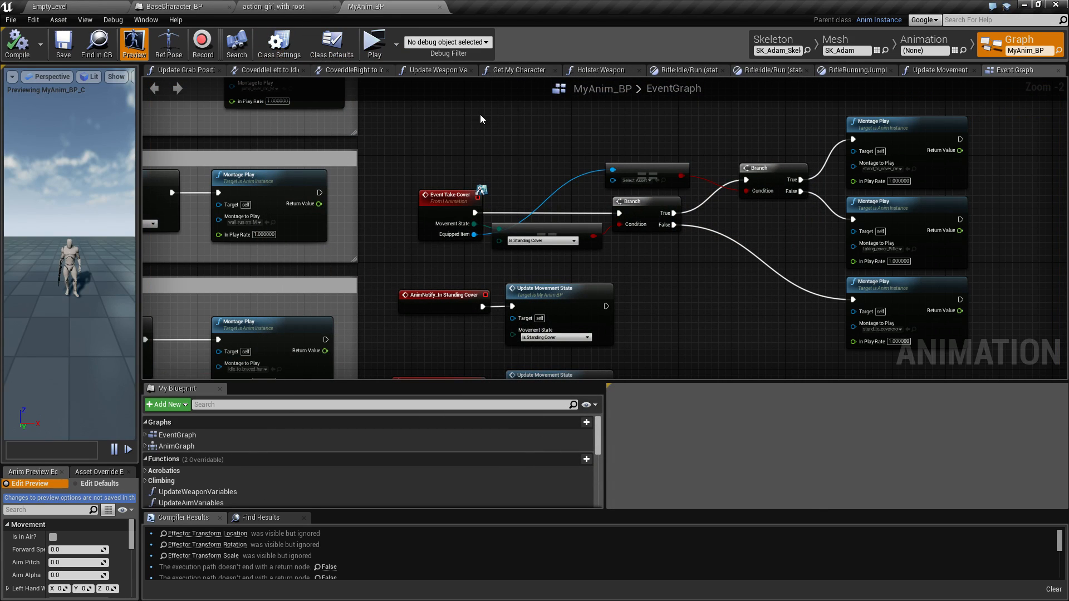
Close the event graph and go from the RifleRunningJumpEnd state up to the Locomotion state machine
click(1059, 71)
click(859, 70)
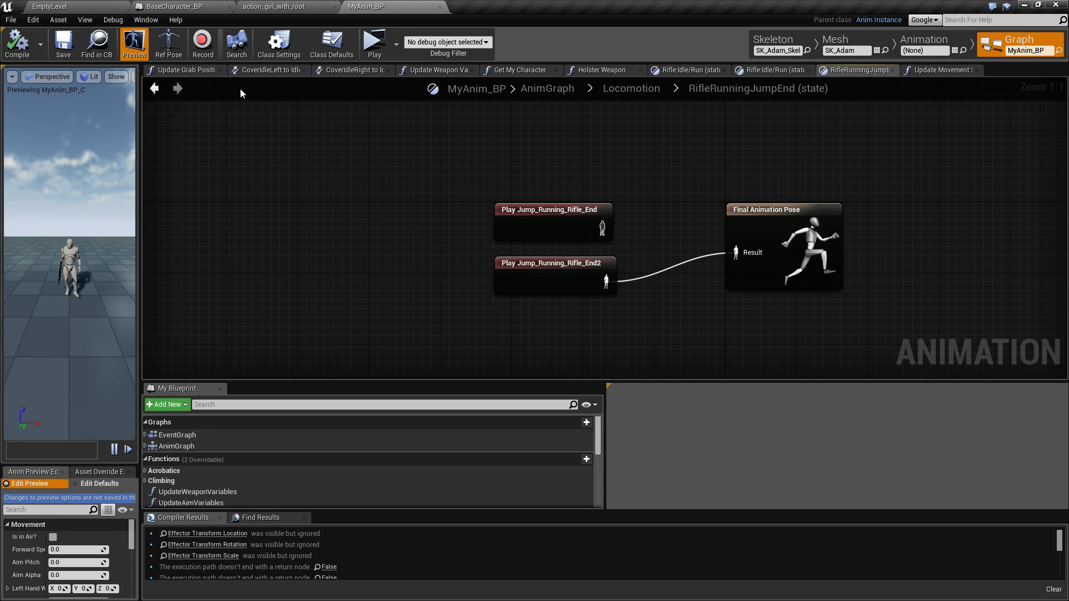
click(155, 88)
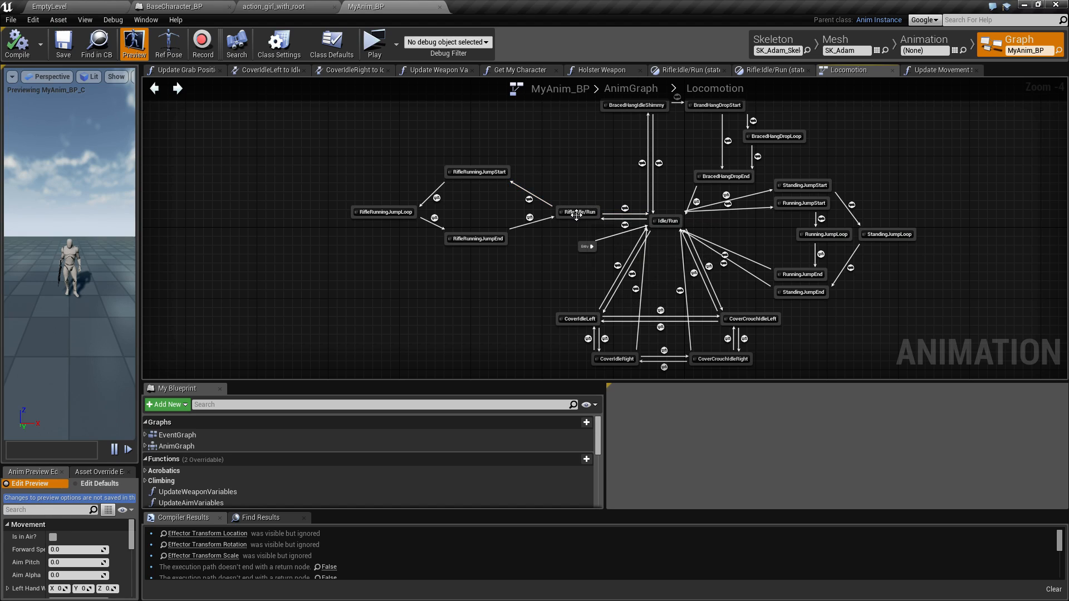
Move the Rifle:Idle/Run state and the three RifleRunningJump states leftward, well away from Idle/Run
scroll(577, 213, up, 5)
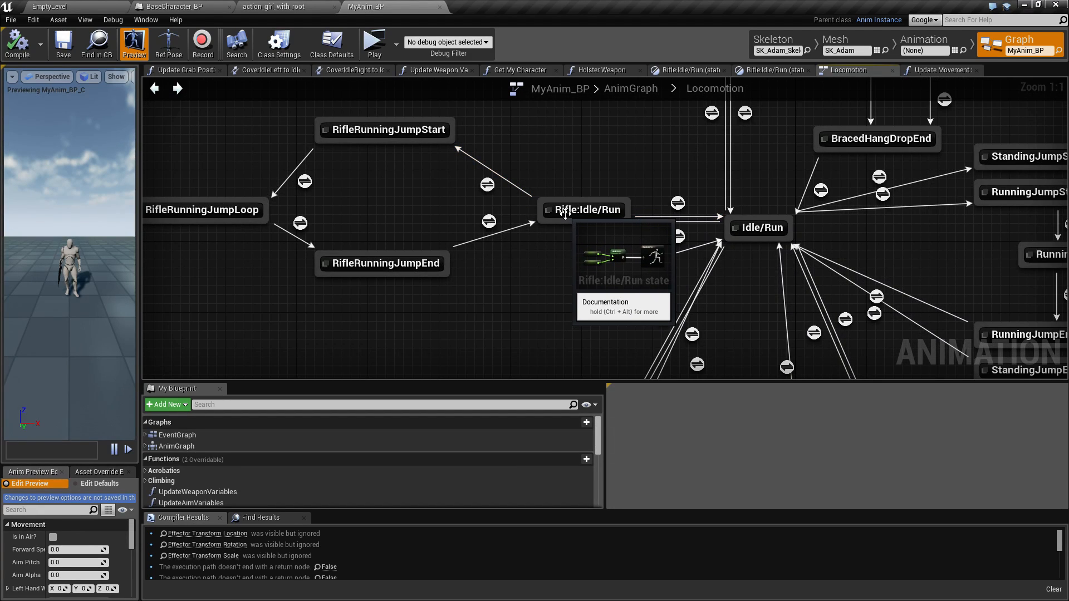
scroll(532, 252, down, 5)
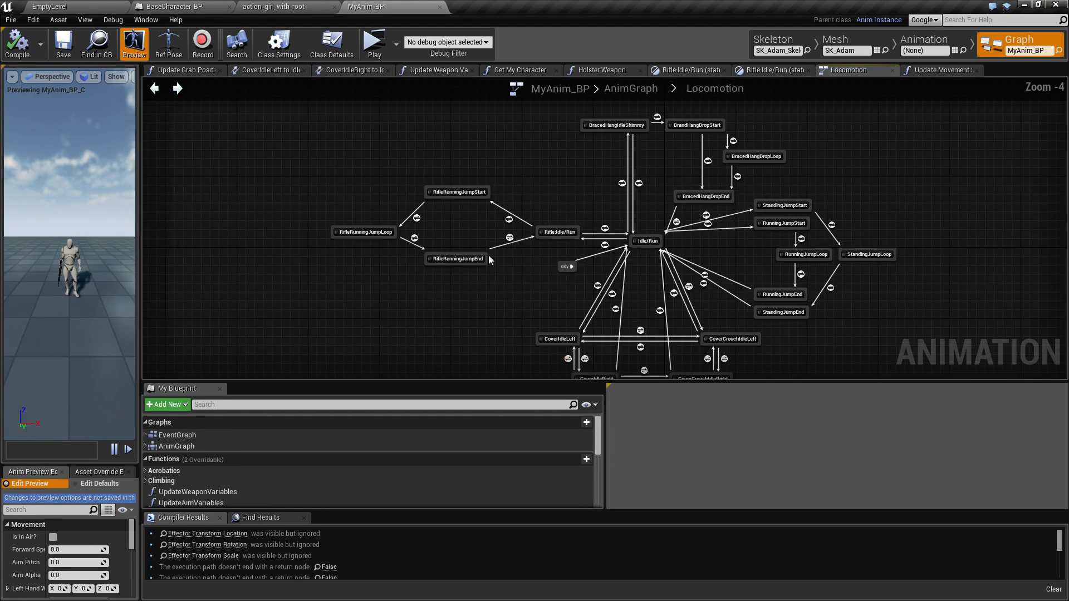
drag(316, 194, 543, 263)
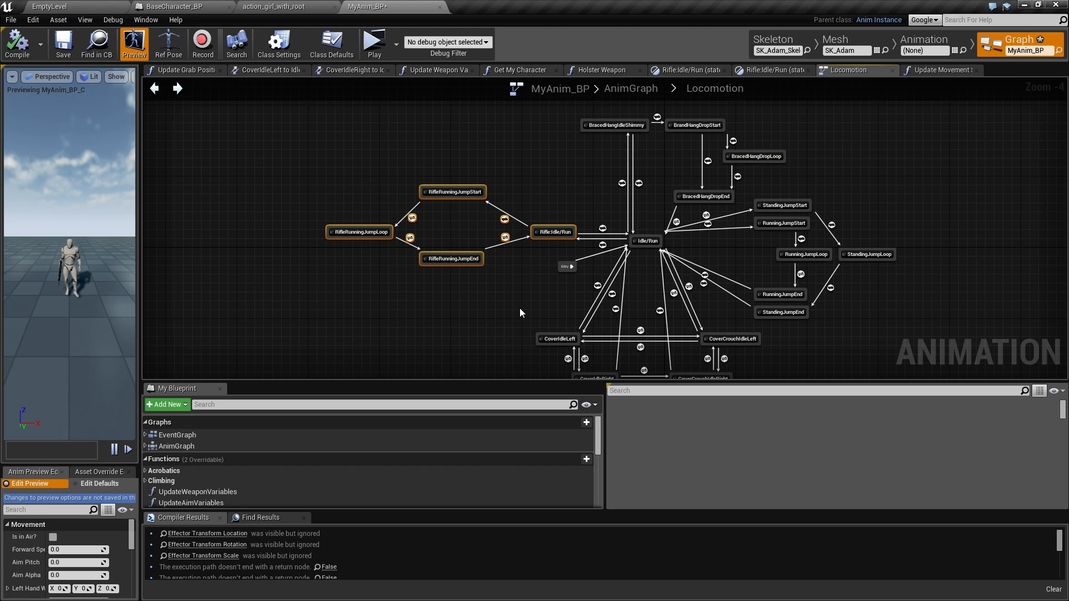
drag(457, 259, 422, 259)
drag(425, 332, 371, 328)
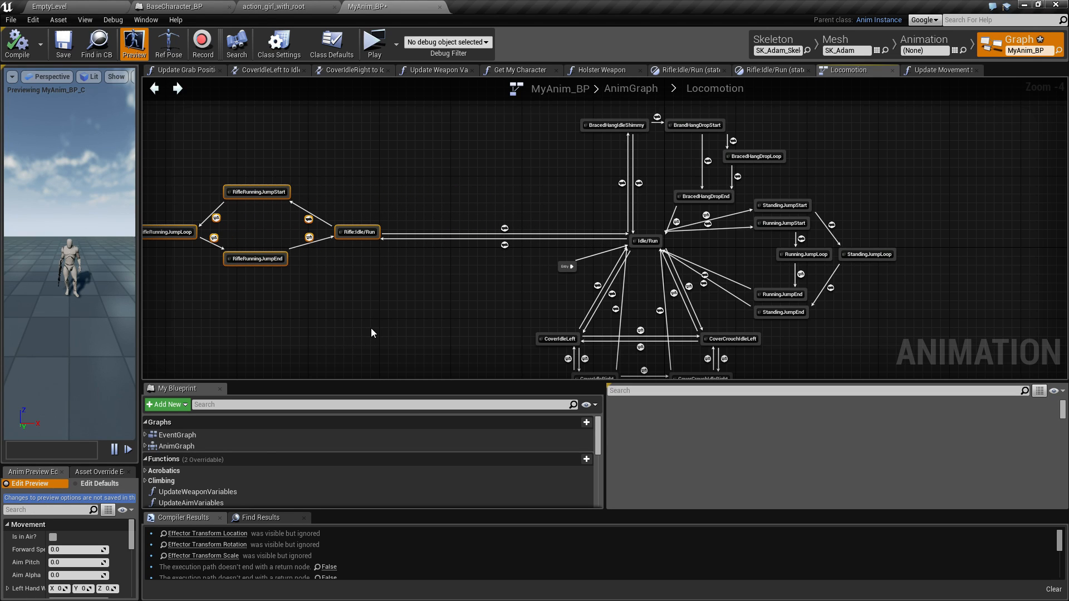
Add a new state below Rifle:Idle/Run in the Locomotion graph, with a transition leading from Rifle:Idle/Run into it
right_drag(371, 328, 530, 285)
drag(656, 275, 884, 349)
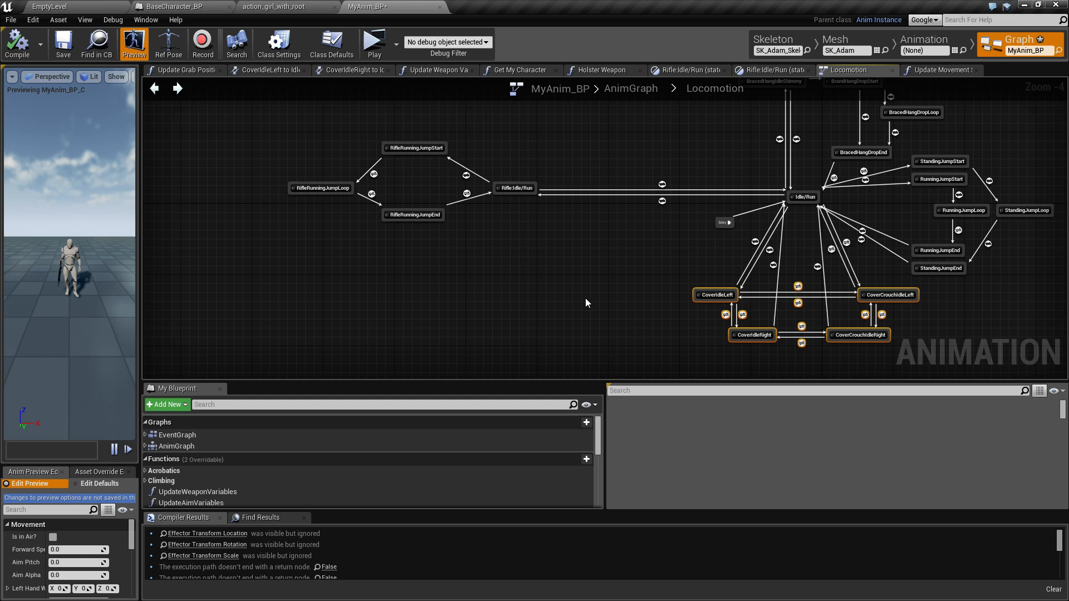
right_drag(456, 295, 552, 280)
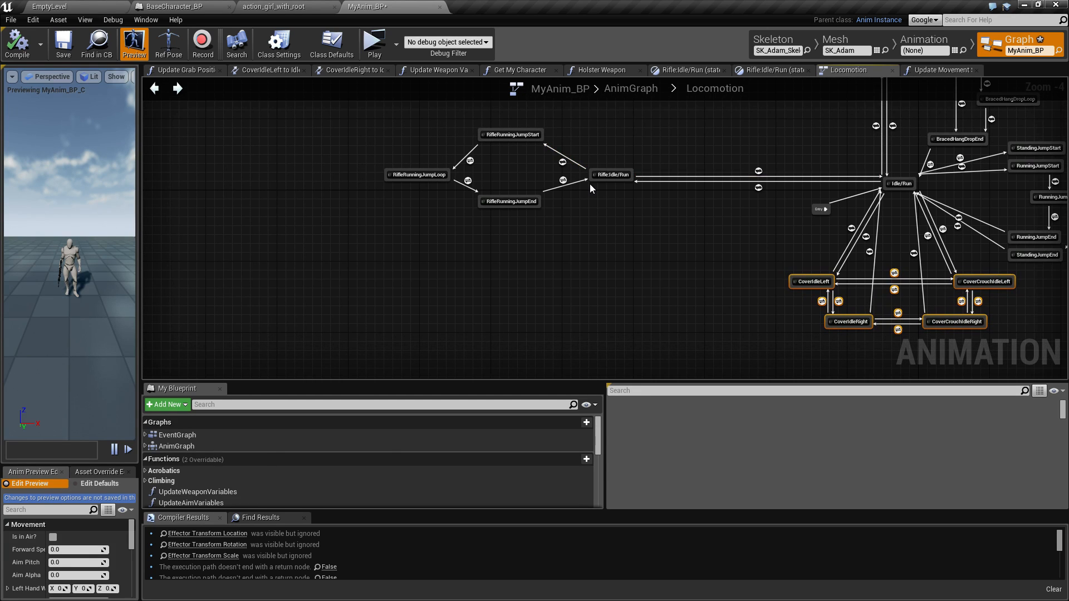
scroll(601, 209, up, 2)
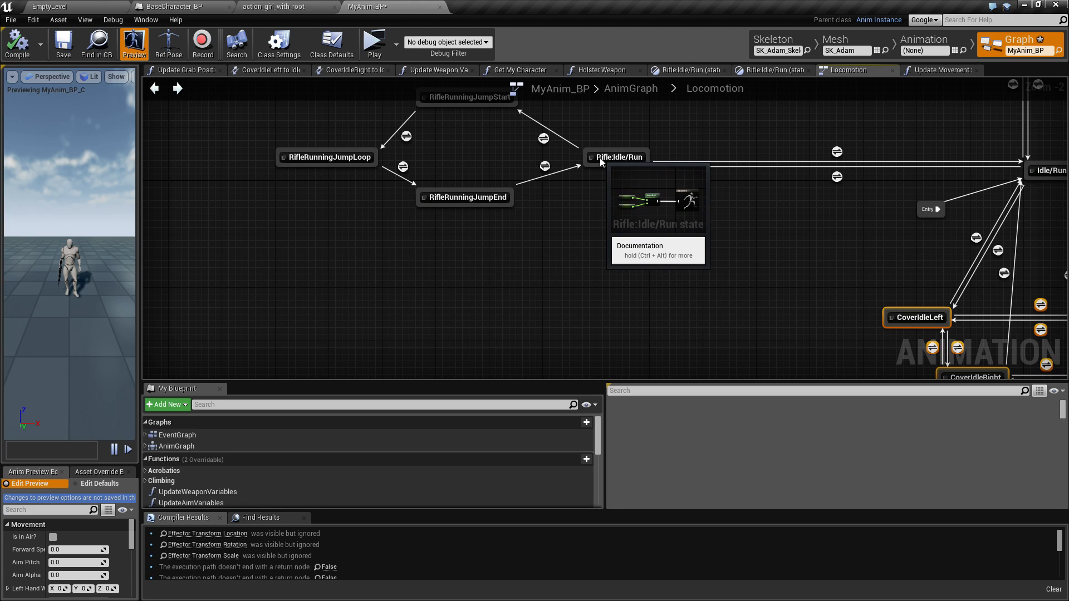
drag(600, 158, 535, 305)
click(586, 204)
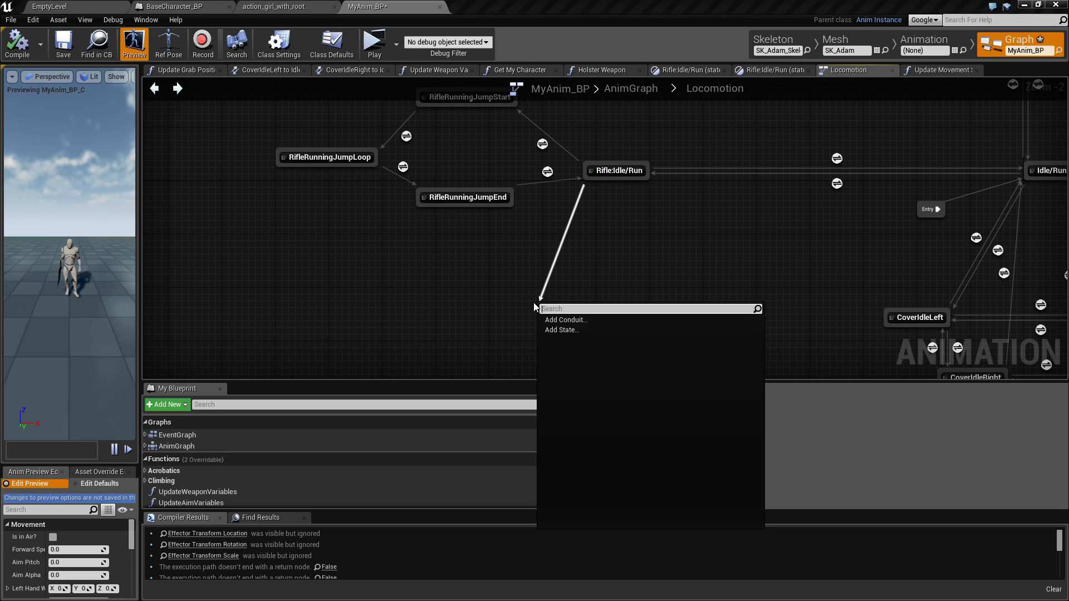
click(567, 330)
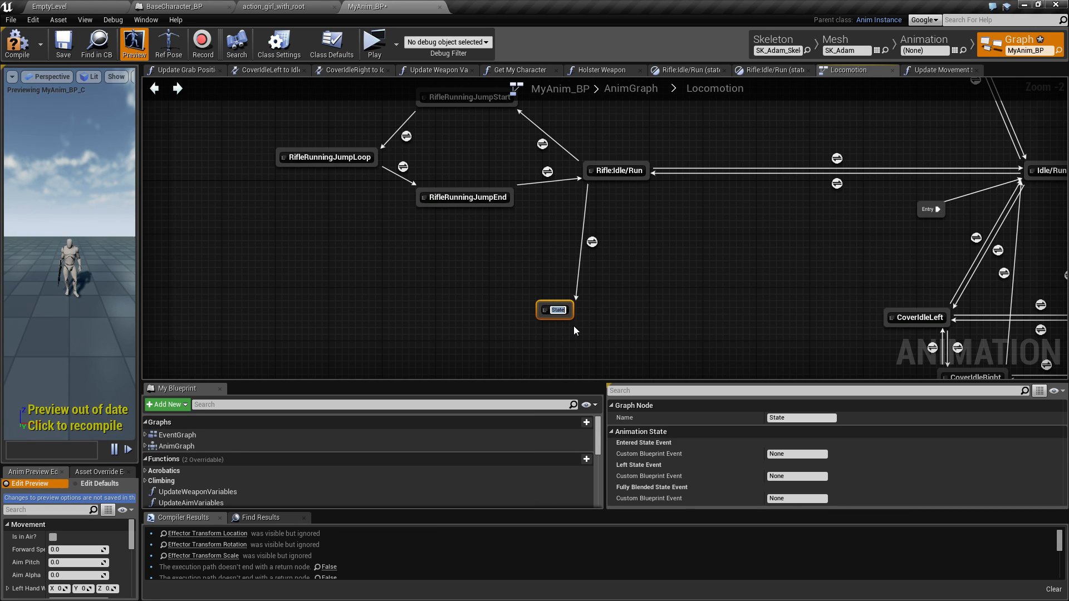
Name the new state CoverIdleLeftRifle and move it leftward, roughly level with CoverIdleLeft
text(Cover)
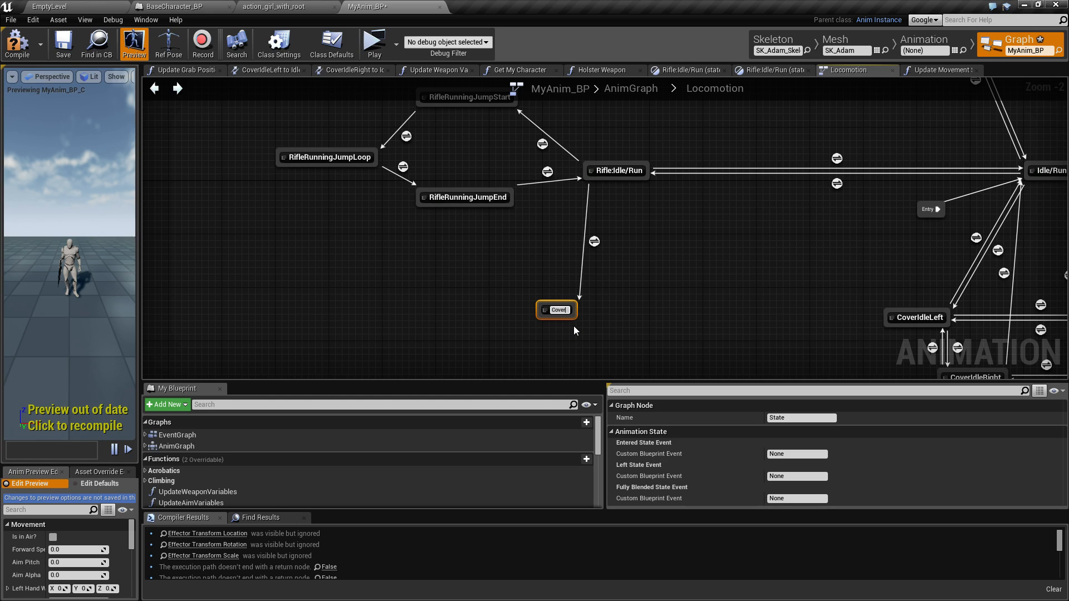
text(IdleLeft_)
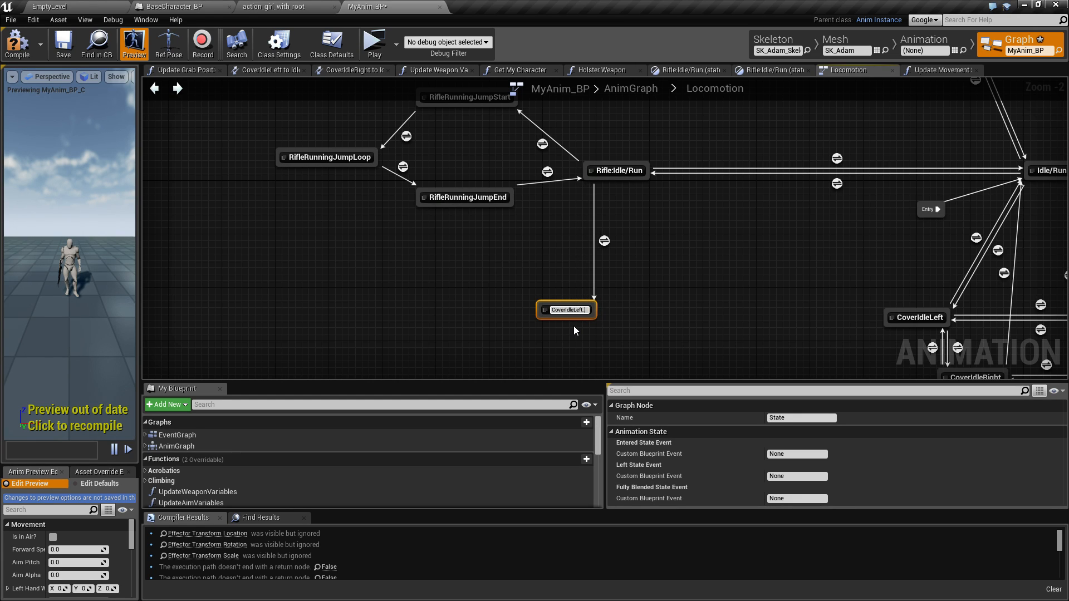
key(BackSpace)
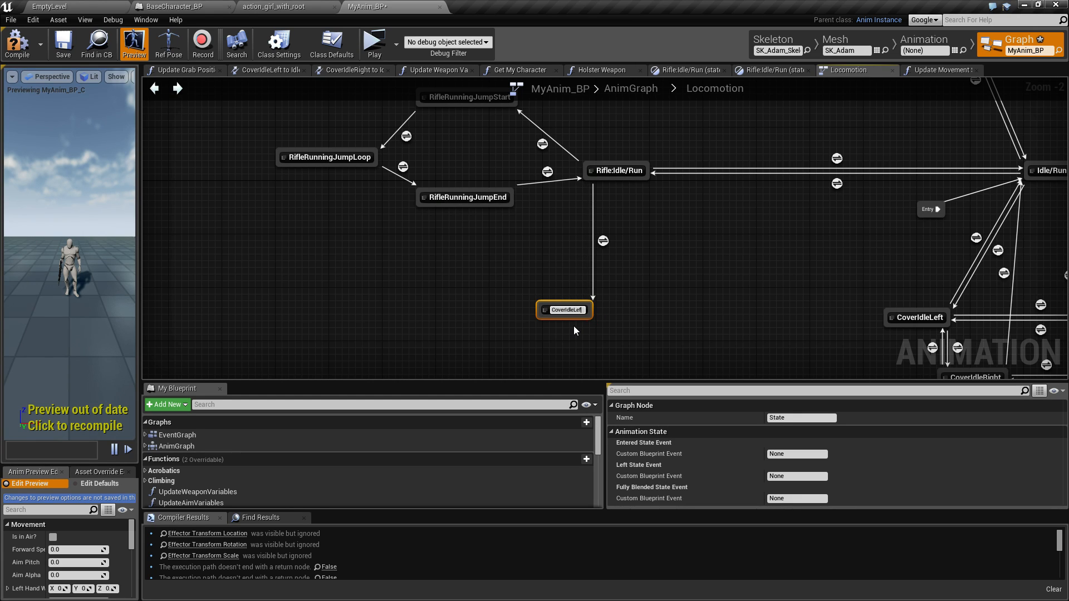
text(Rifle)
key(Return)
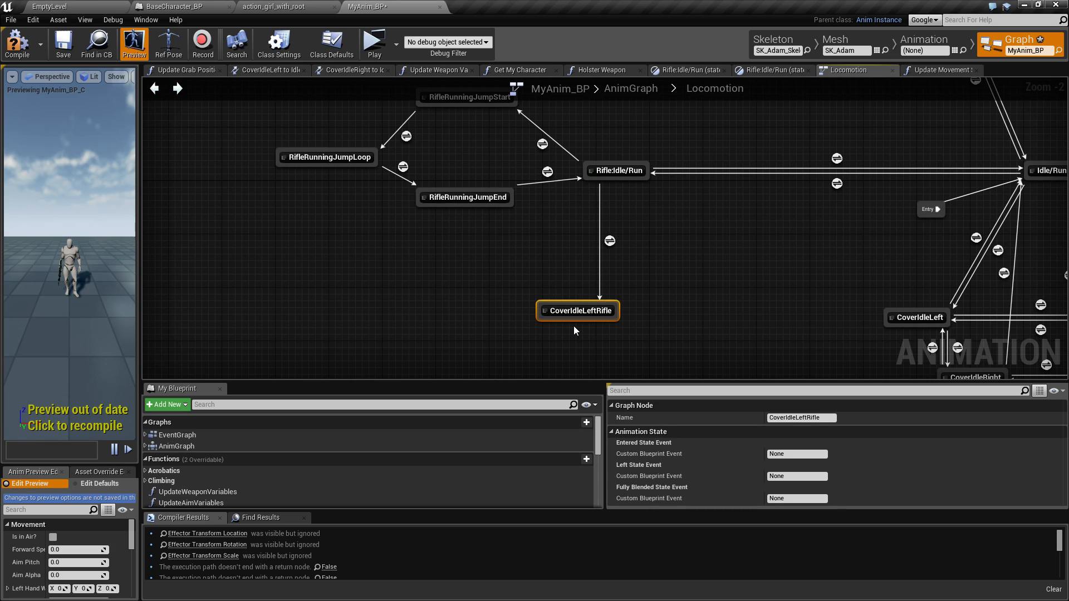
drag(571, 312, 496, 322)
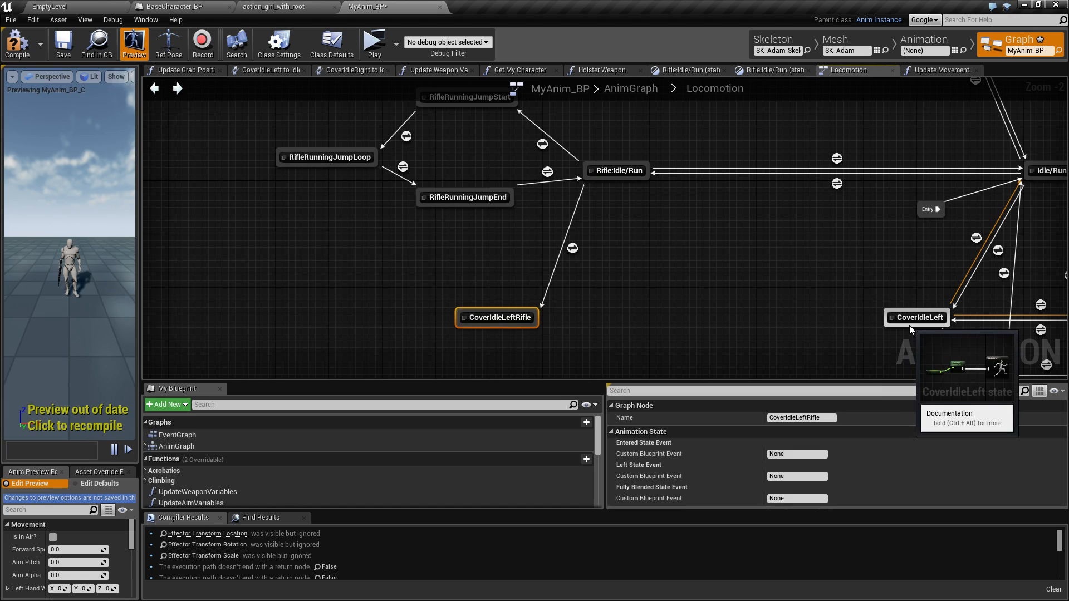
Copy the Movement State and Is Standing Cover comparison nodes from the Idle/Run to CoverIdleLeft rule, and return to Locomotion
double_click(999, 252)
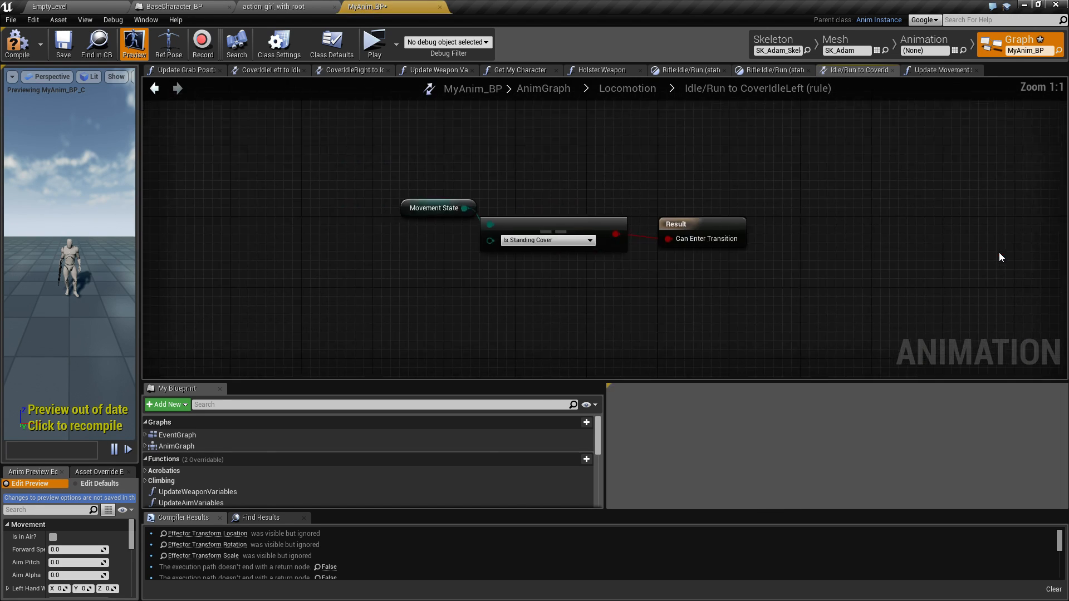
key(ctrl+a)
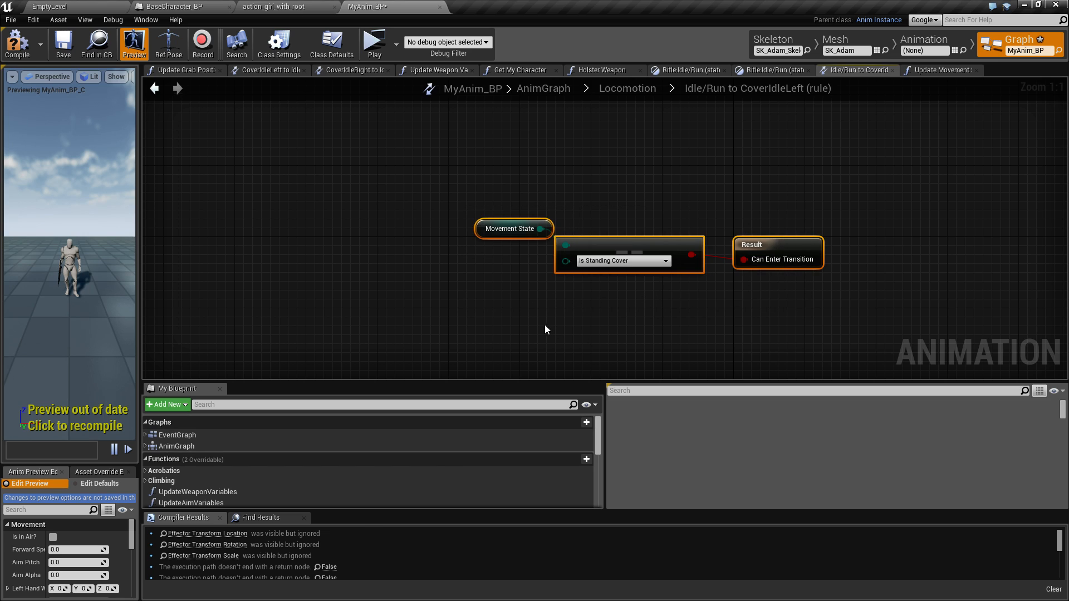
drag(434, 200, 660, 276)
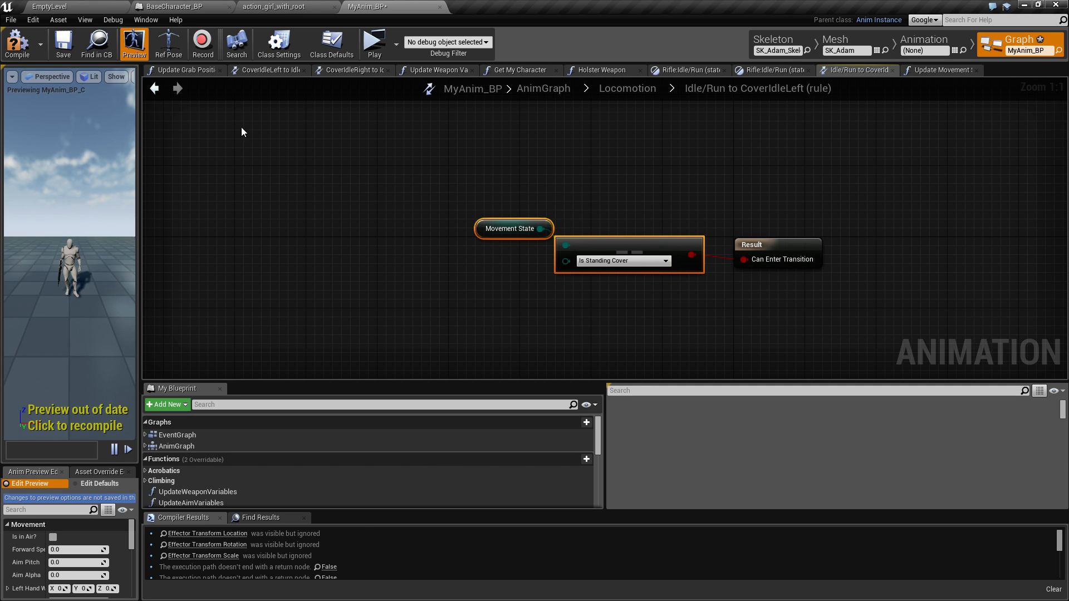
click(154, 88)
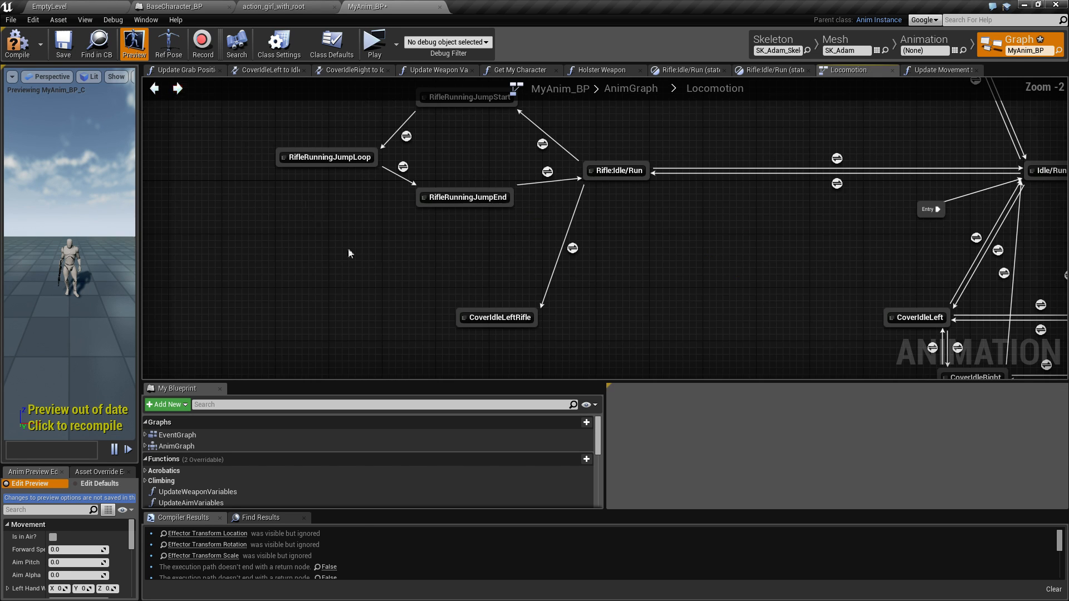
double_click(499, 318)
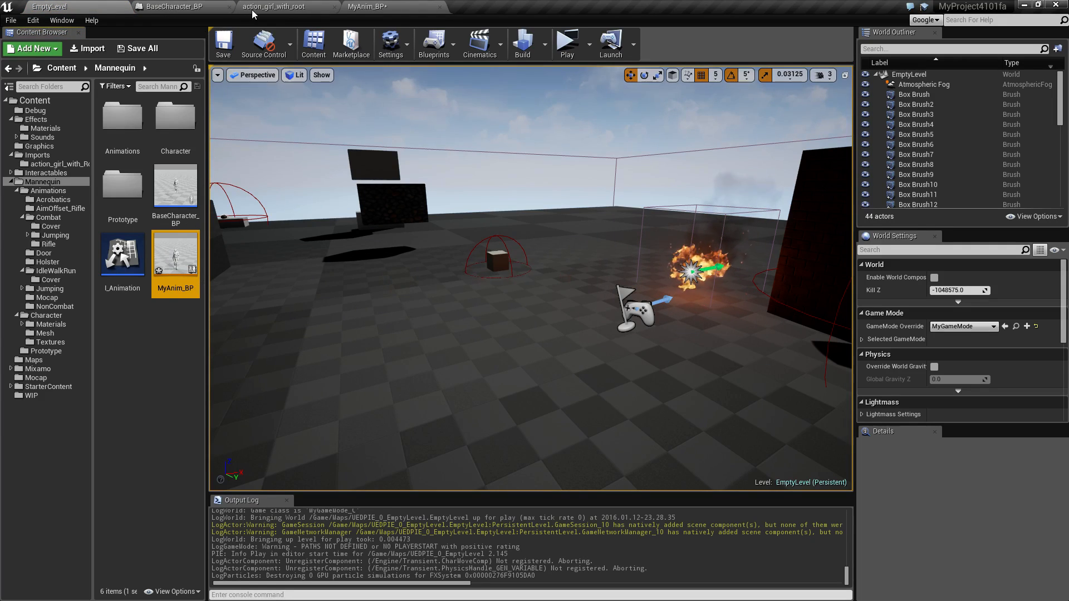
click(367, 7)
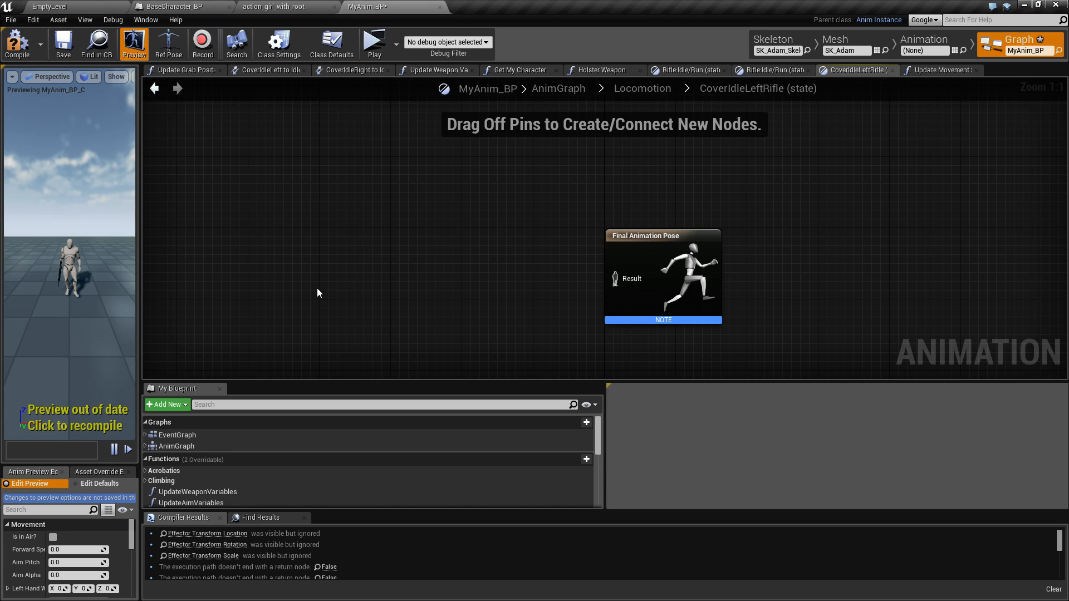
key(ctrl+v)
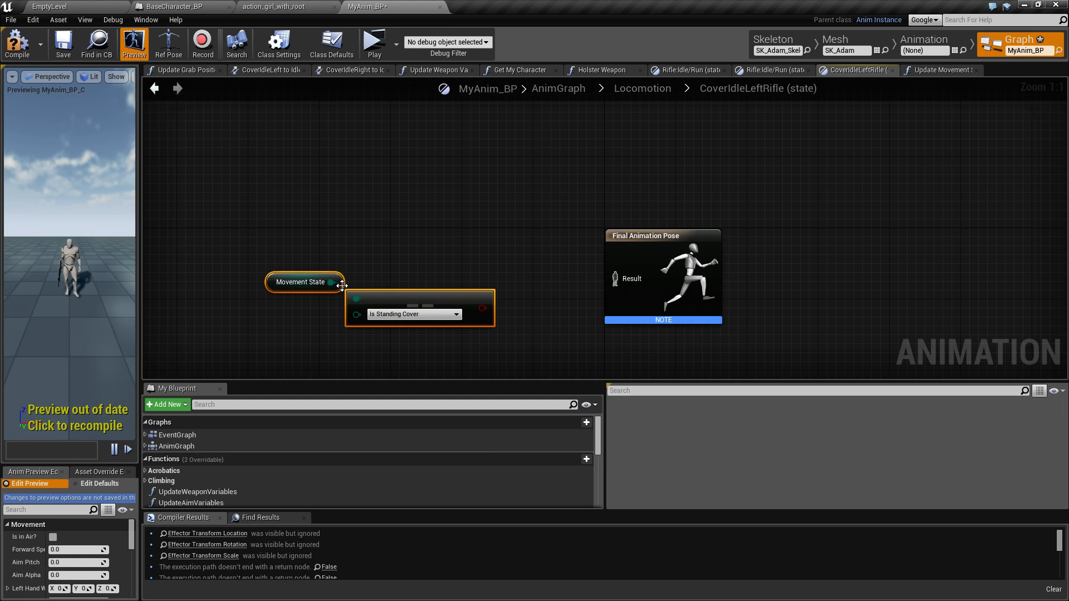
key(Delete)
click(157, 89)
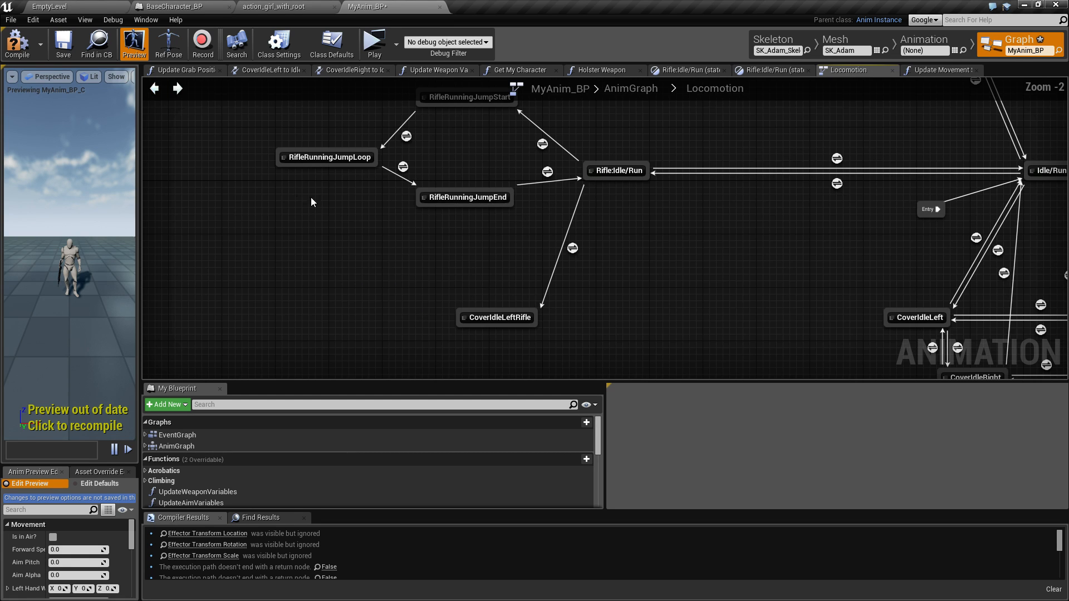
Paste the copied Movement State comparison into the Rifle:Idle/Run to CoverIdleLeftRifle rule and place it in front of the Result node
double_click(574, 246)
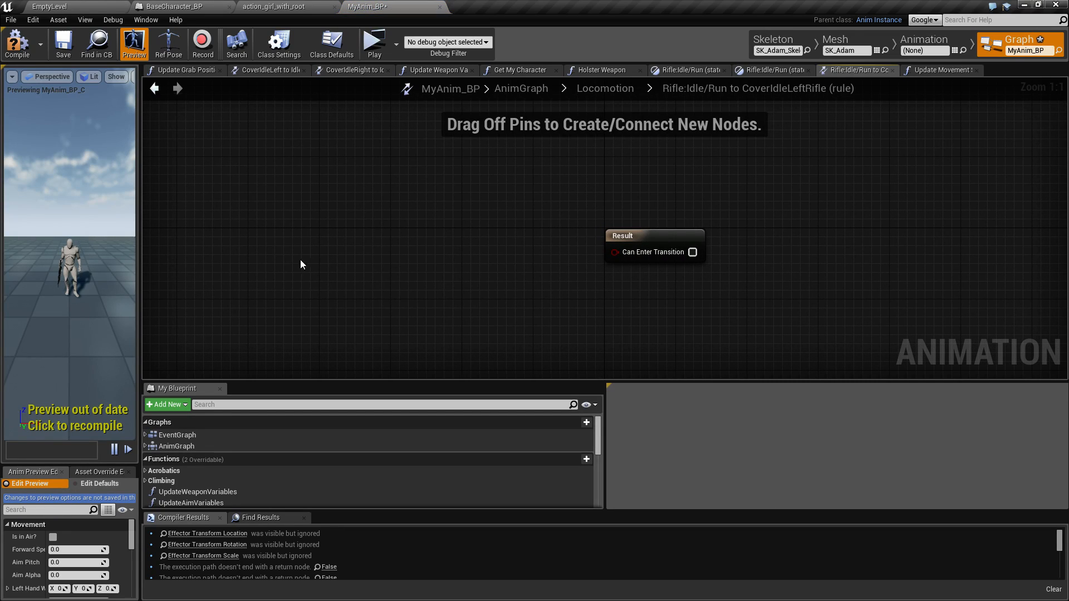
key(ctrl+v)
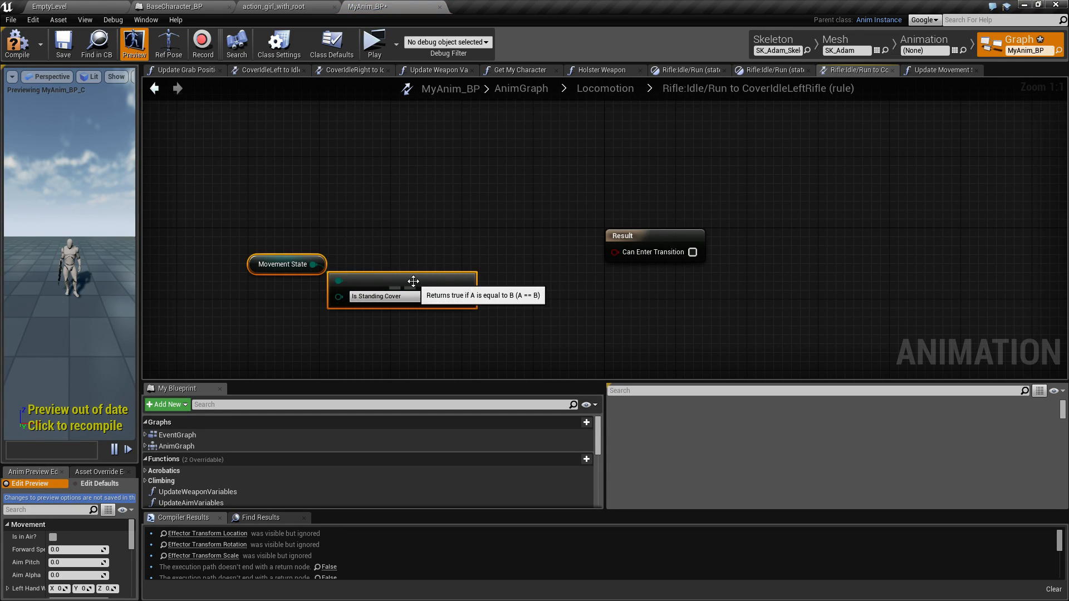
drag(411, 281, 455, 228)
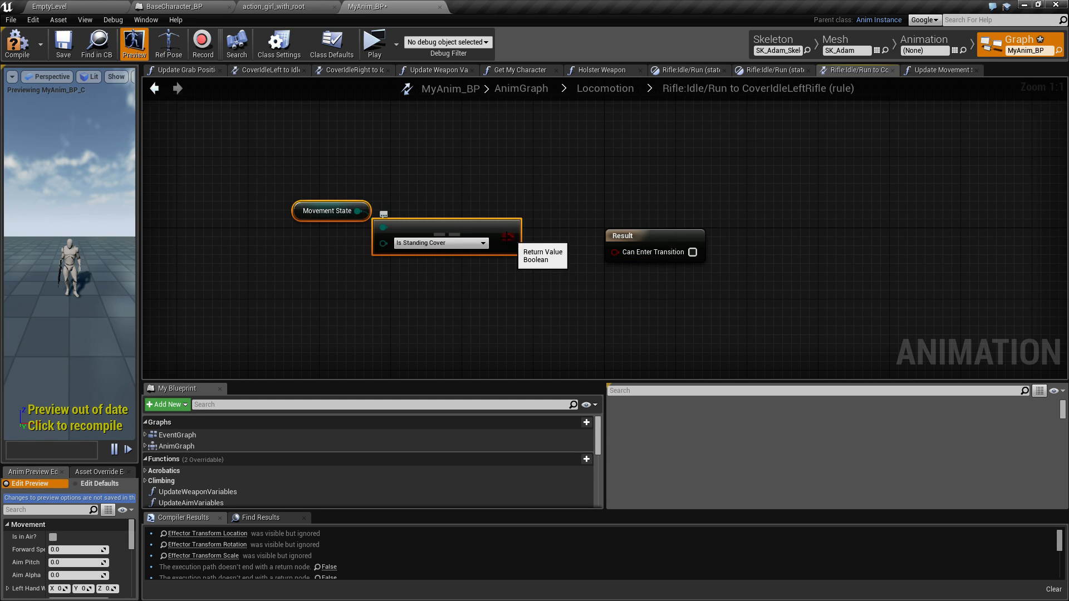
right_drag(297, 323, 349, 291)
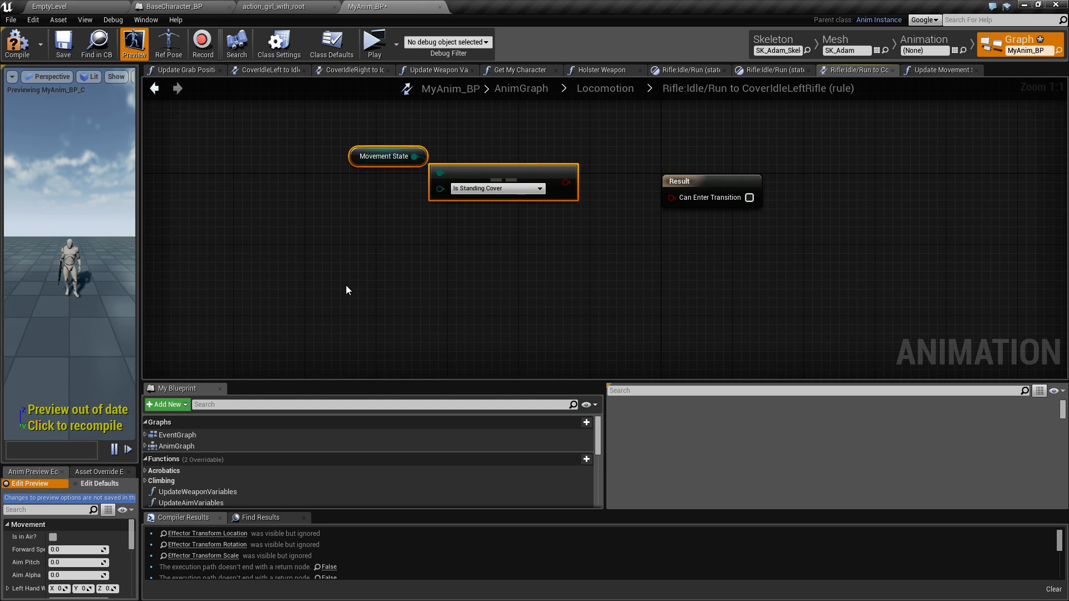
right_click(351, 276)
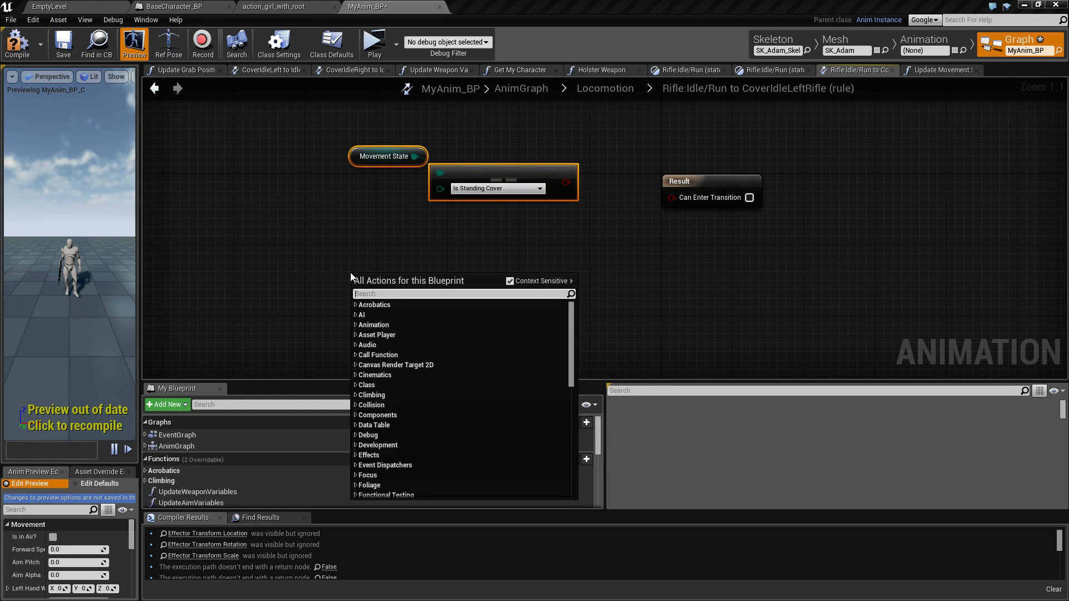
text(weapon)
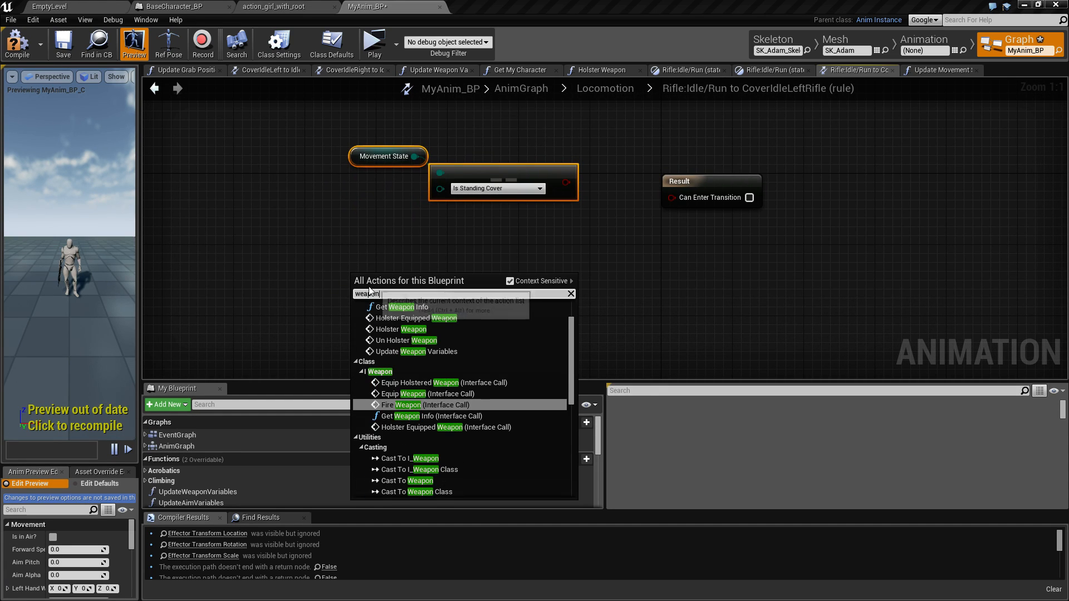
click(389, 307)
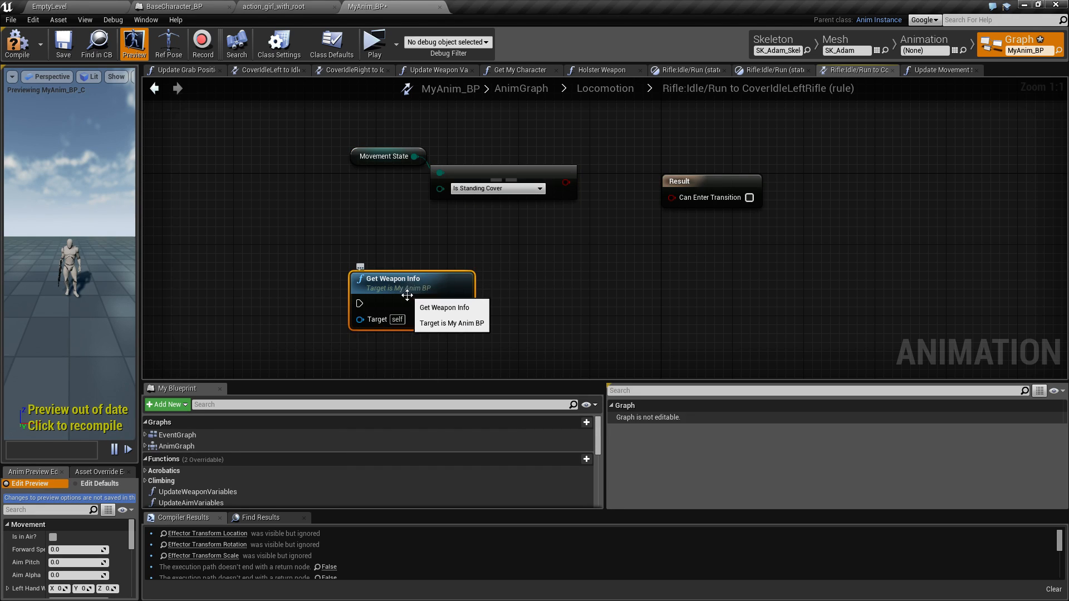
key(Delete)
Add a getter for the Equipped Weapon Info variable below the Movement State comparison and split its struct pin
right_click(345, 254)
text(wqea)
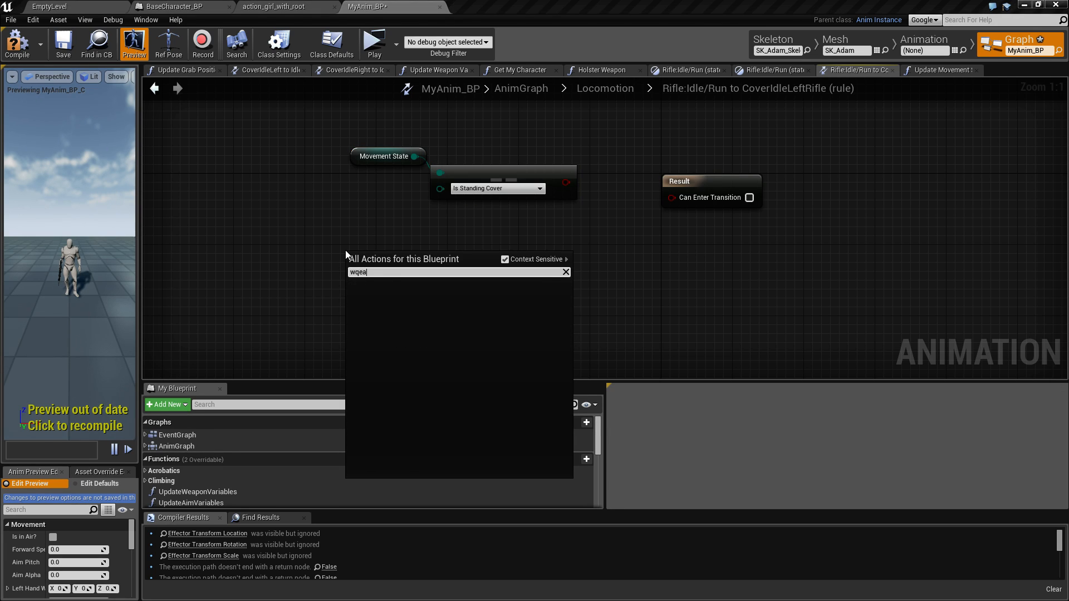
key(BackSpace)
key(BackSpace)
text(eapon)
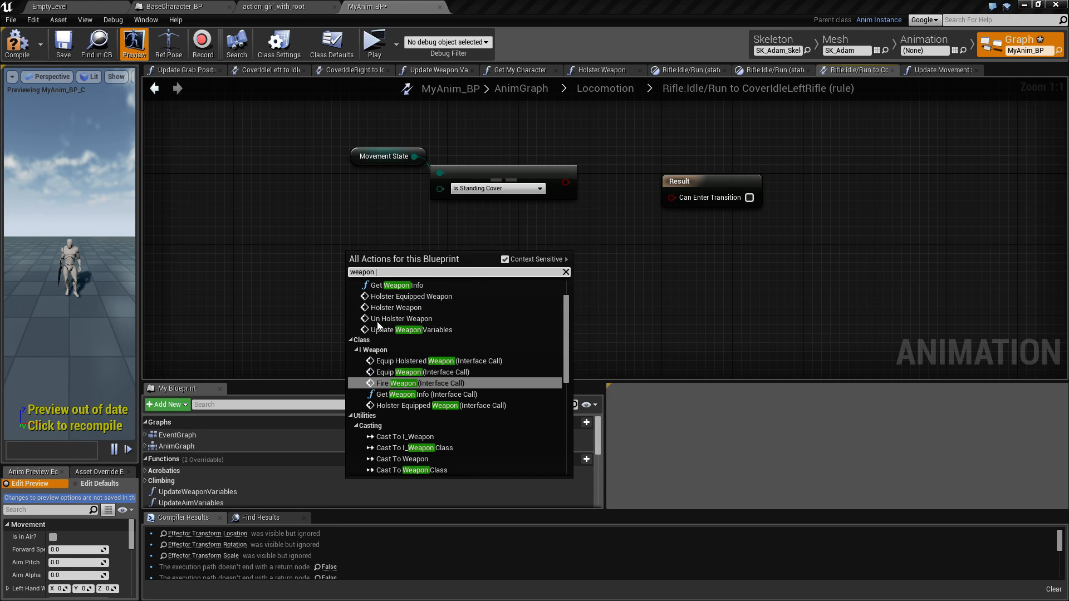
scroll(443, 426, down, 10)
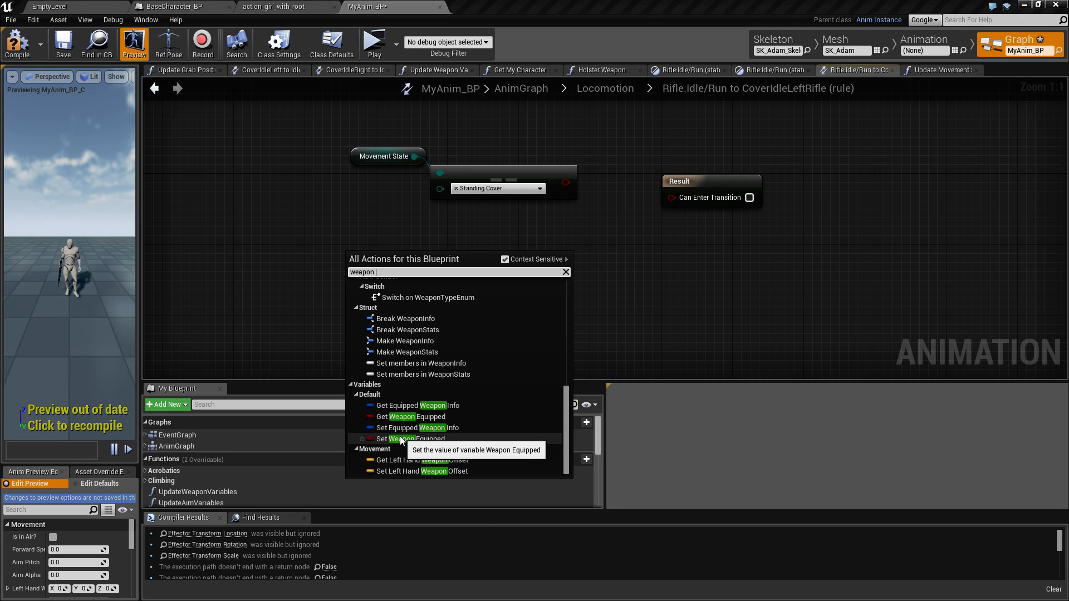
click(412, 405)
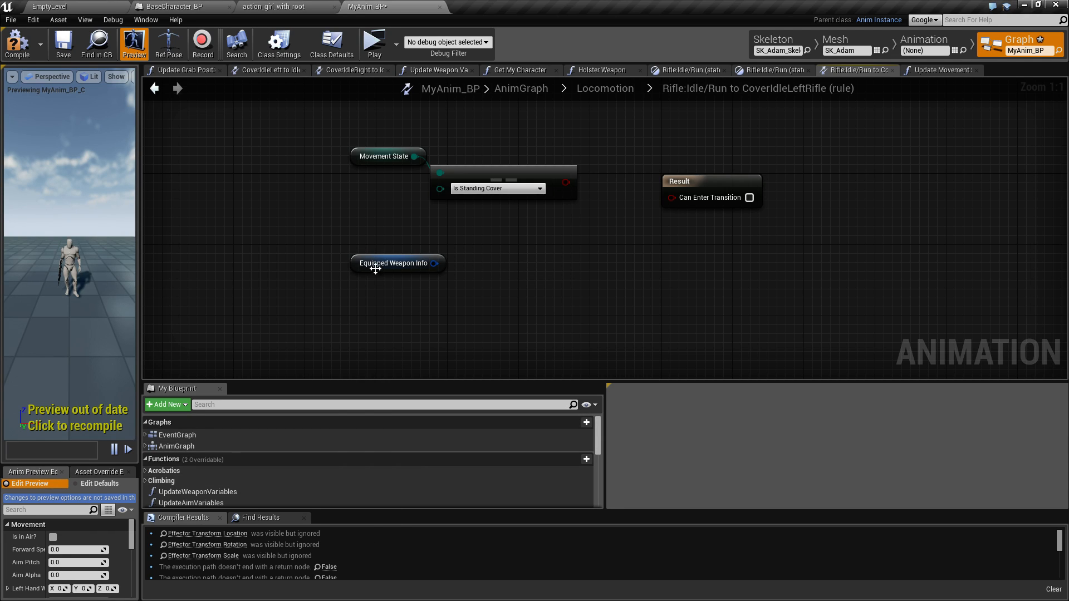
right_click(435, 263)
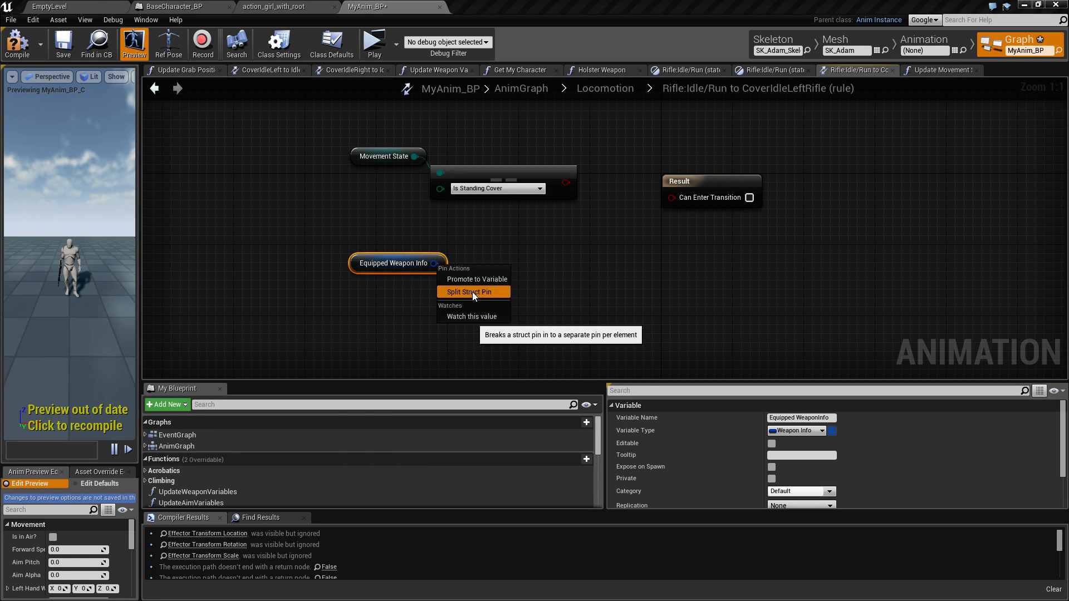
click(472, 292)
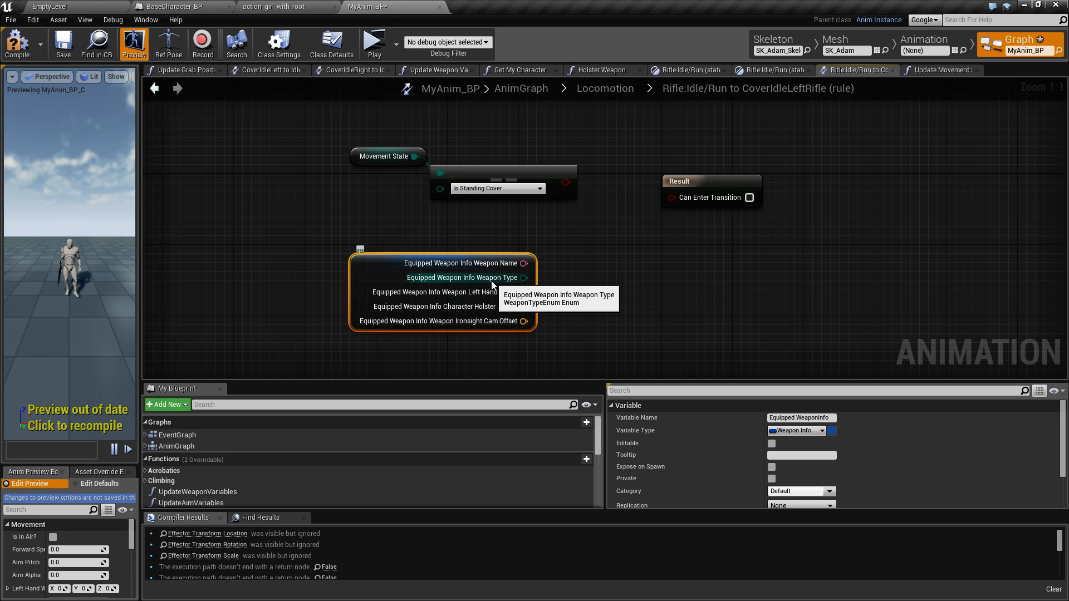
Compare the Weapon Type output for equality with Ranged_Rifle and move both nodes directly under the Is Standing Cover comparison
drag(522, 278, 563, 282)
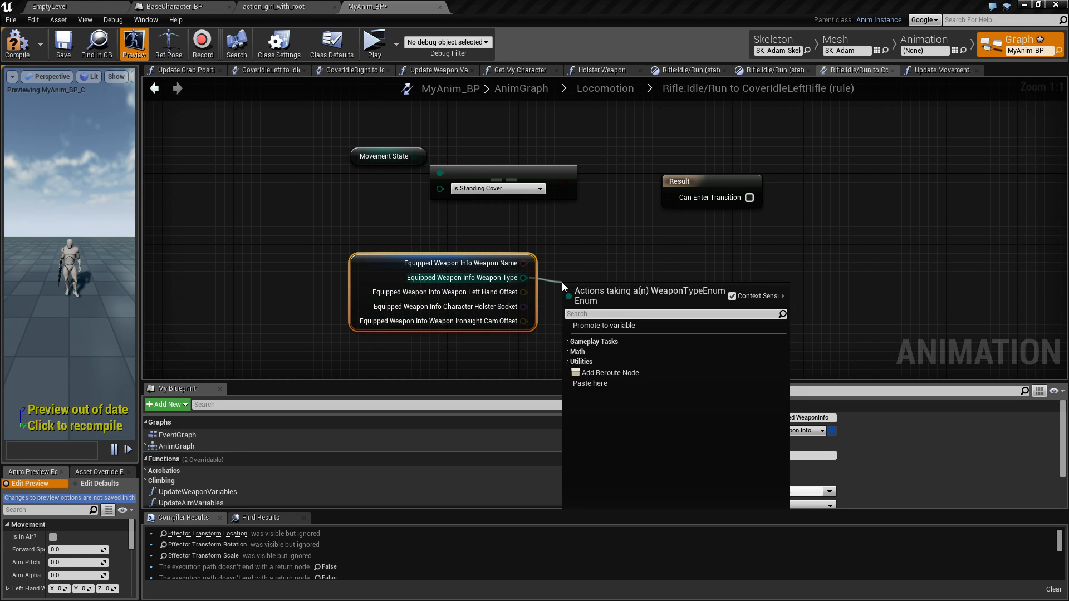
text(==)
key(Return)
click(639, 305)
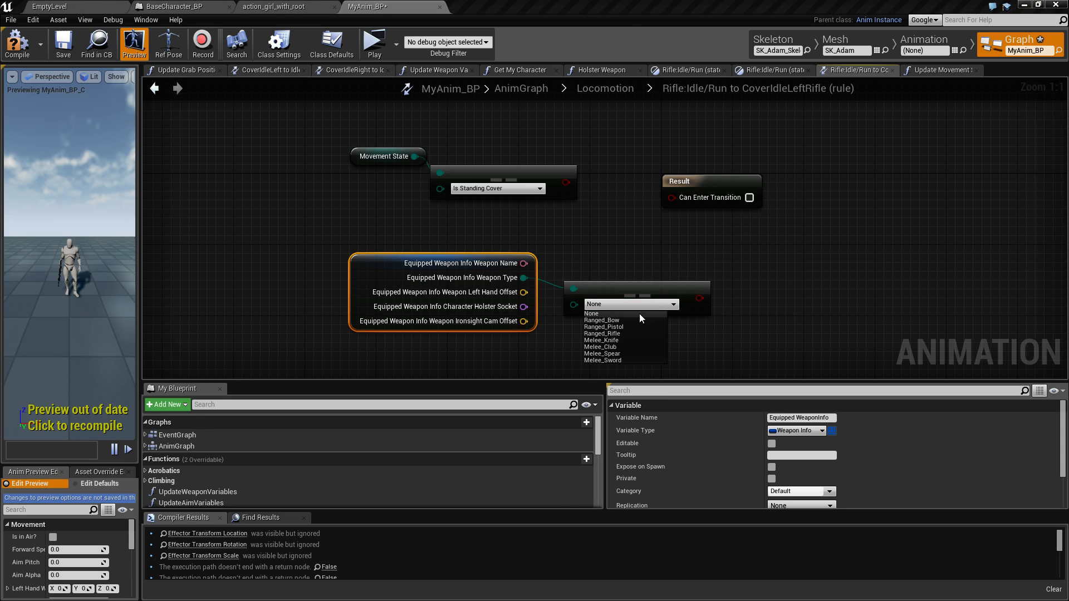
click(624, 335)
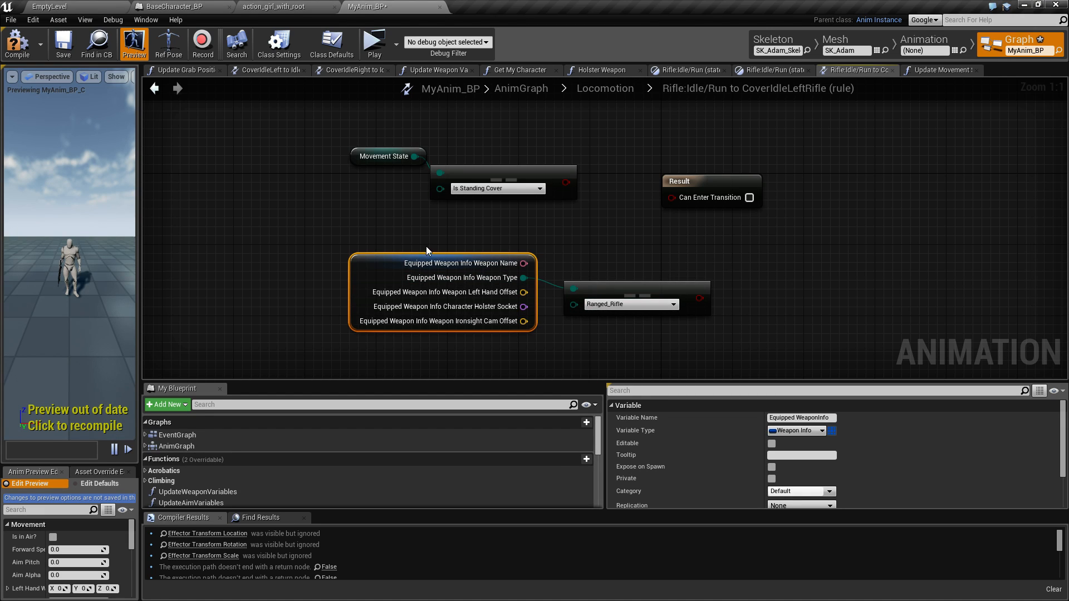
drag(447, 285, 619, 326)
drag(641, 285, 507, 239)
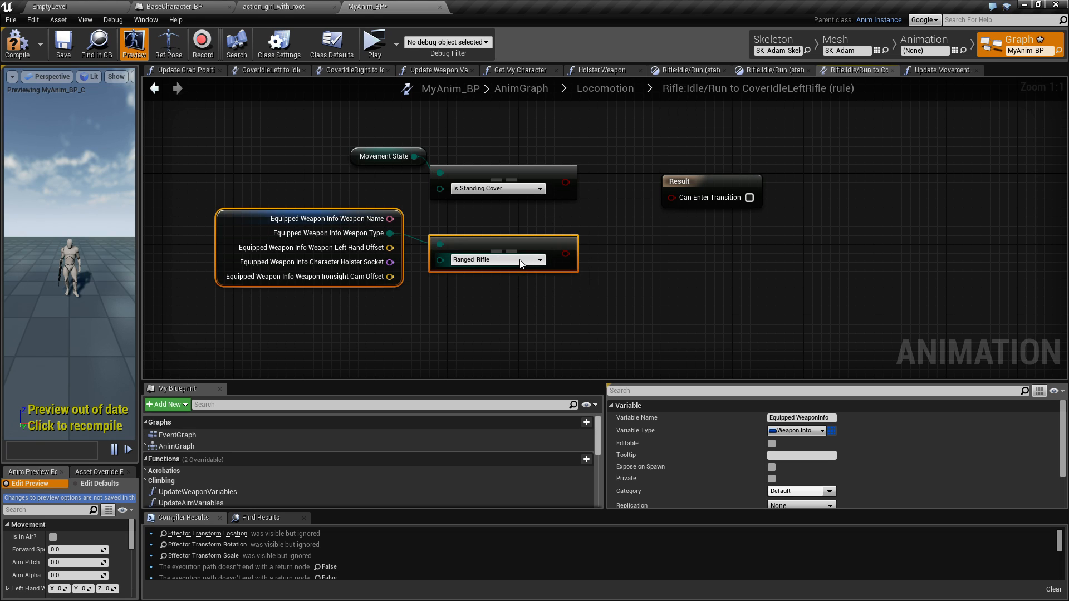
Combine the Is Standing Cover and Ranged_Rifle comparisons with an AND node and connect it to Can Enter Transition on Result
click(538, 265)
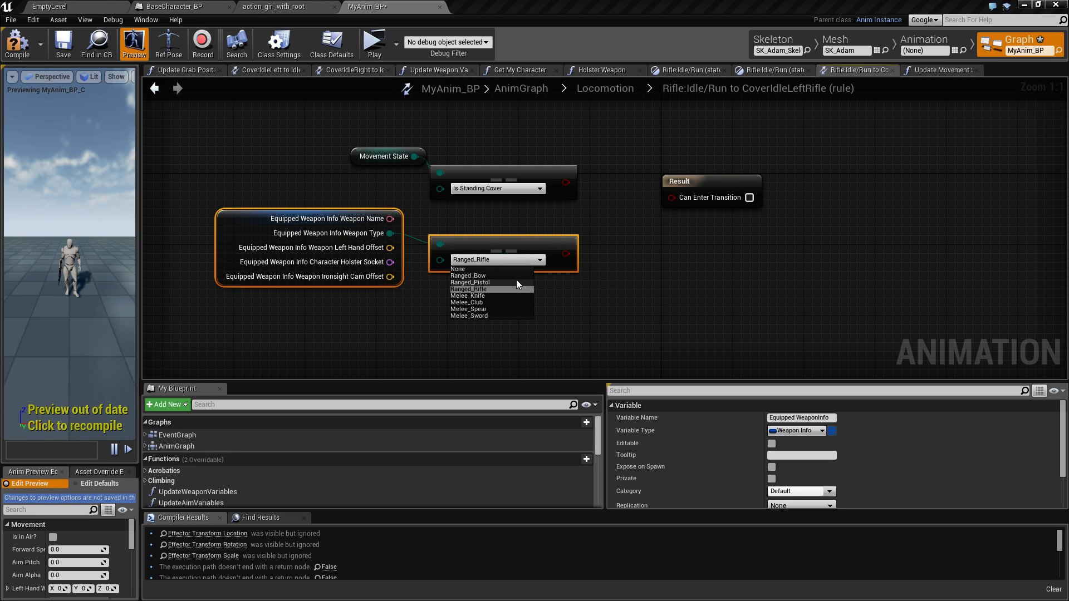
click(486, 289)
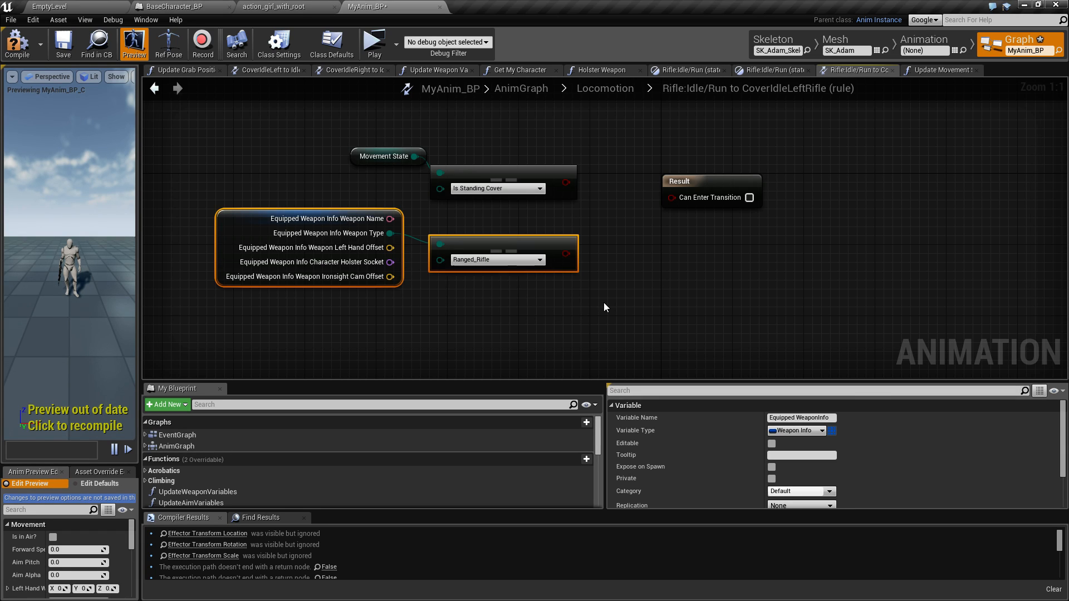
click(604, 303)
drag(565, 182, 594, 206)
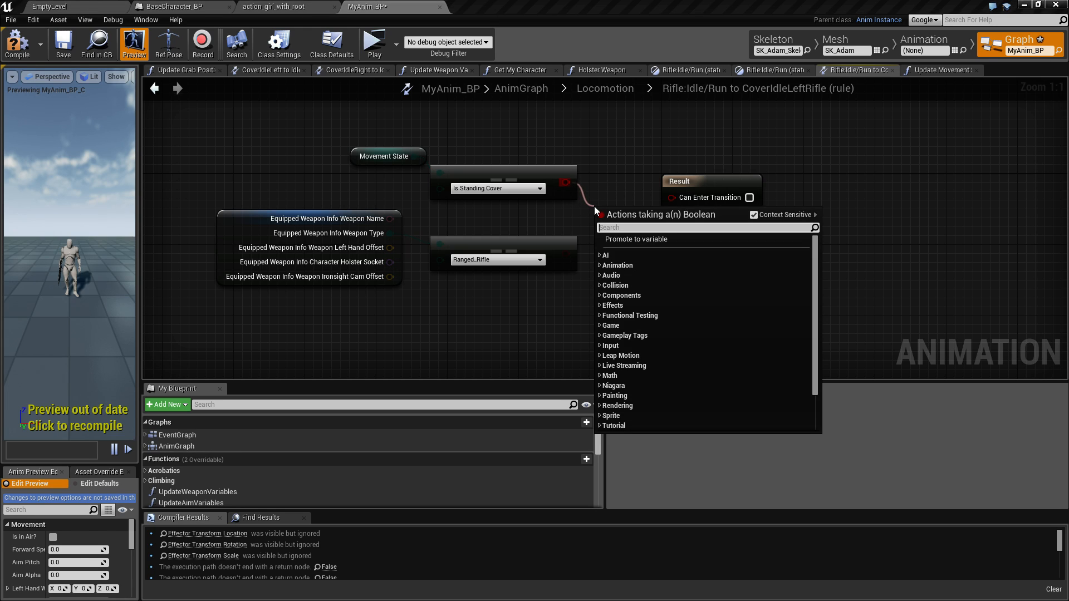
text(and)
key(Return)
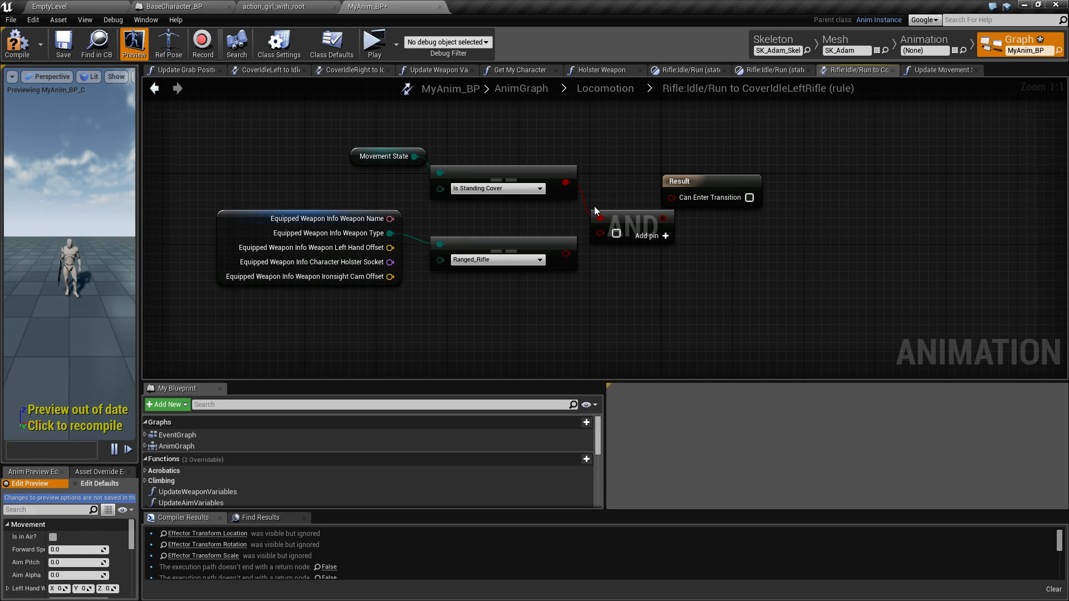
drag(567, 255, 696, 192)
Copy the rule's condition nodes, create a transition from CoverIdleLeftRifle back to Rifle:Idle/Run, and paste the nodes into its rule
drag(282, 149, 638, 323)
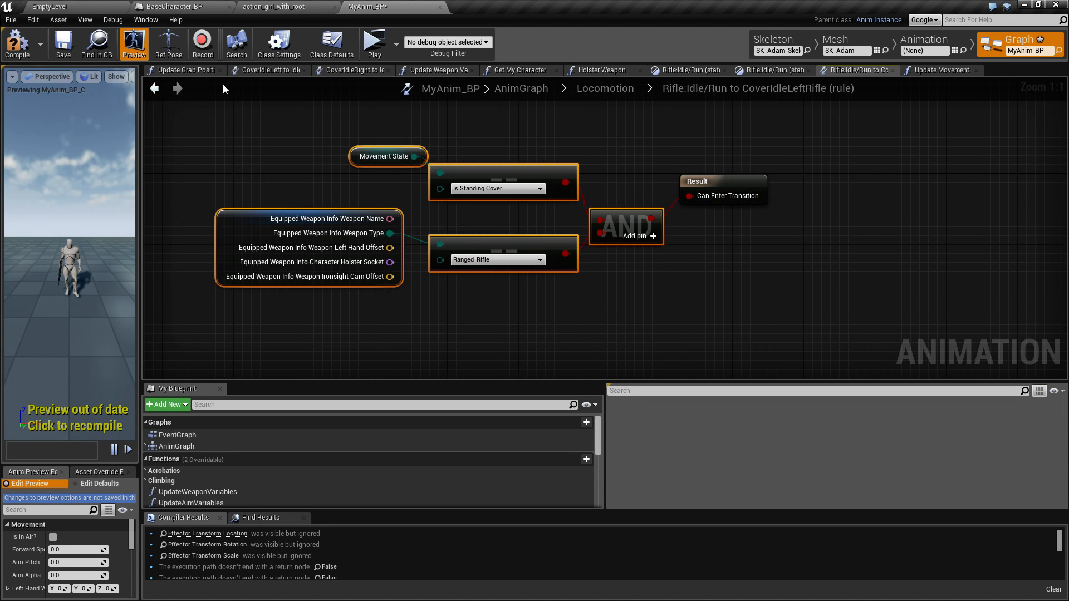
click(155, 89)
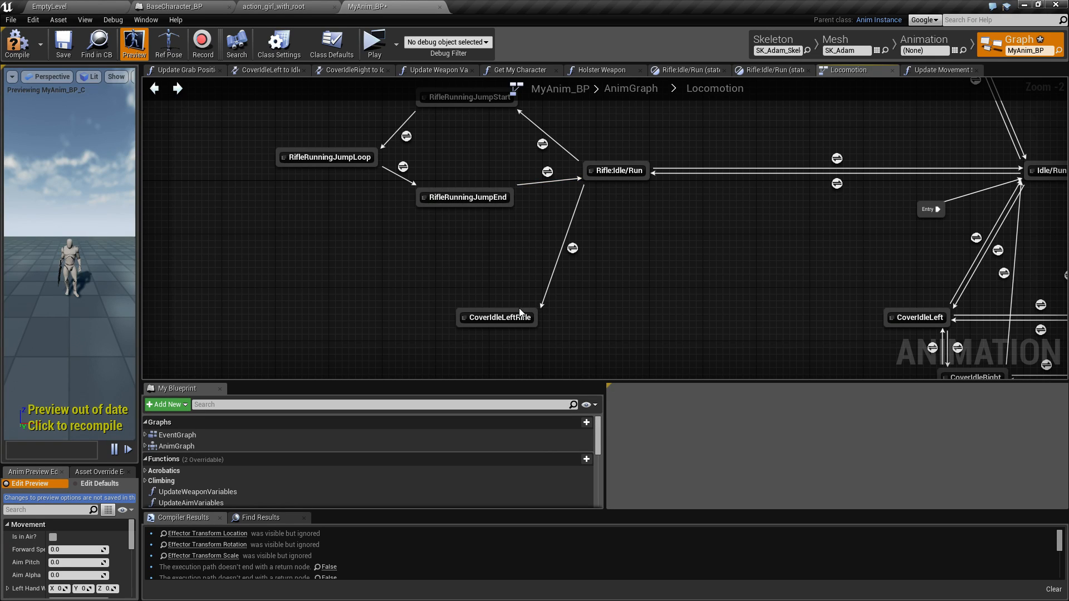
drag(519, 313, 590, 179)
double_click(549, 240)
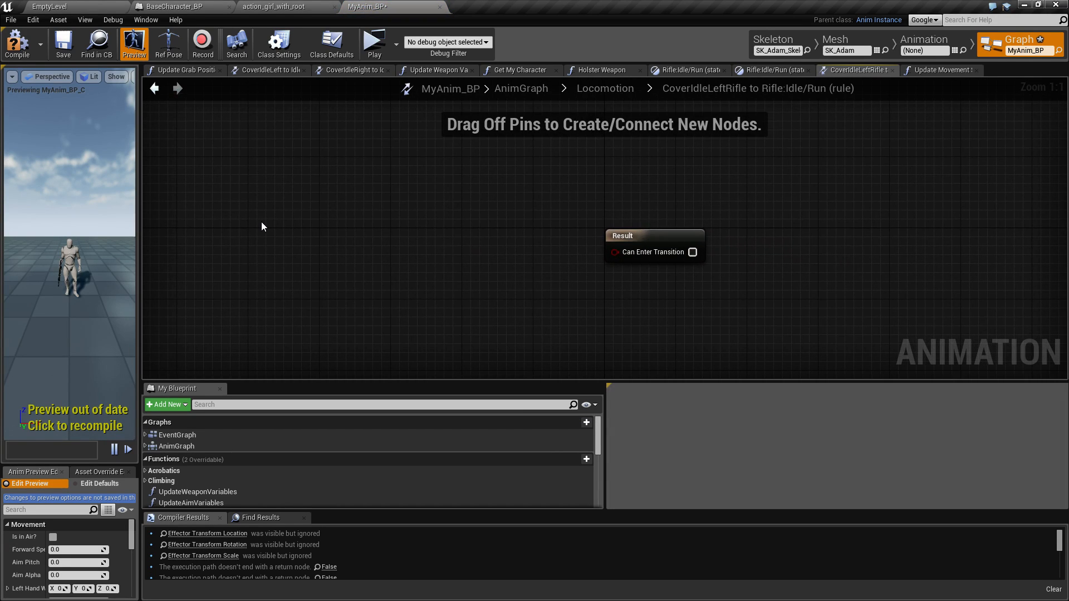
key(ctrl+v)
right_drag(297, 243, 456, 247)
Replace the Movement State equality with NotEqual (Enum) set to Is Standing Cover, and wire it through AND to Can Enter Transition
drag(466, 183, 446, 202)
key(Delete)
text(!=)
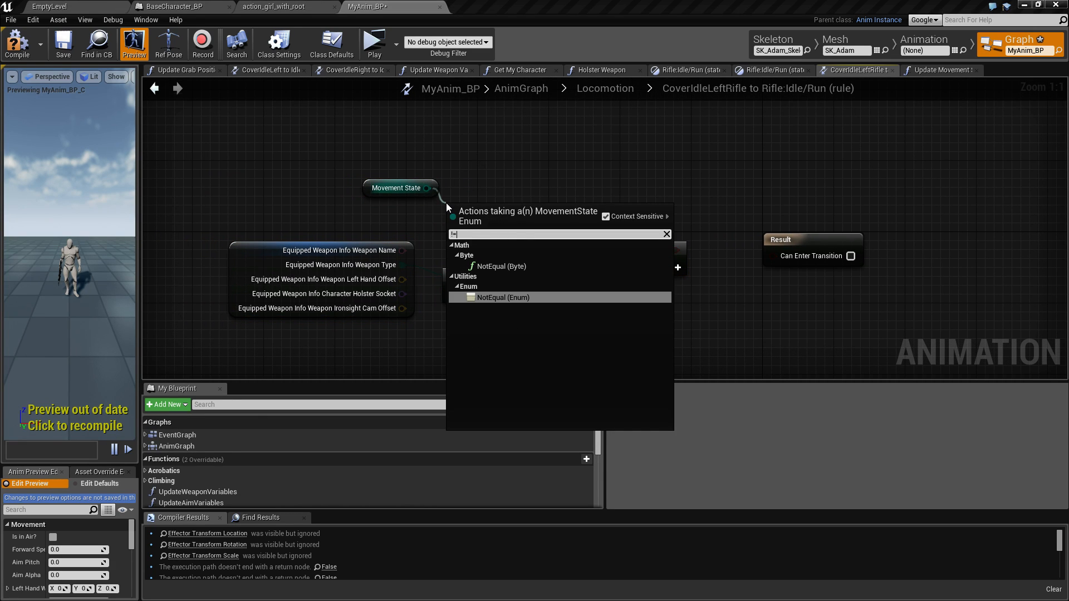
click(519, 300)
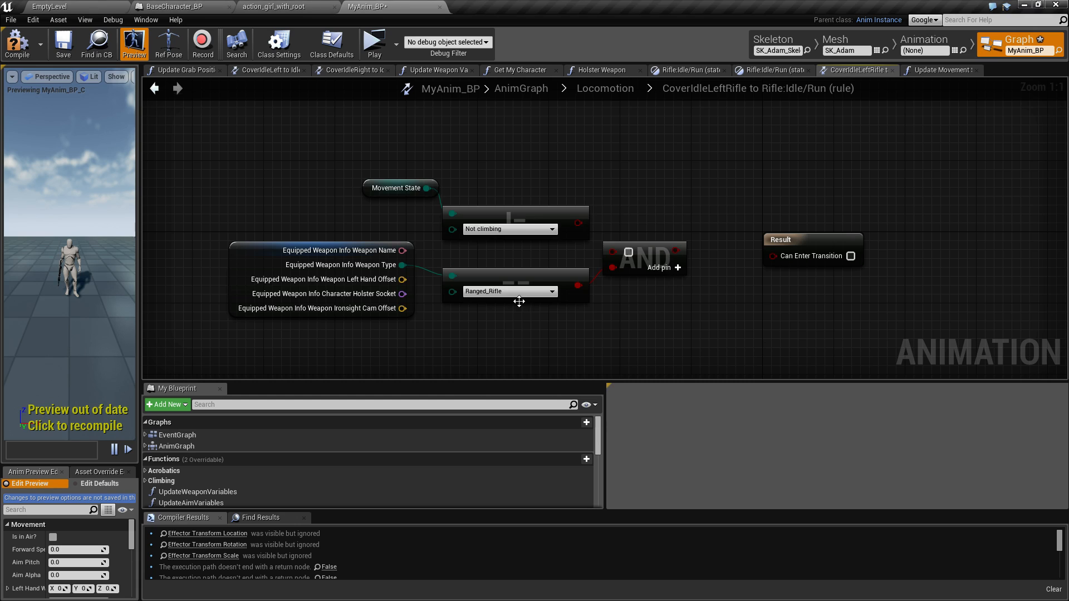
click(493, 230)
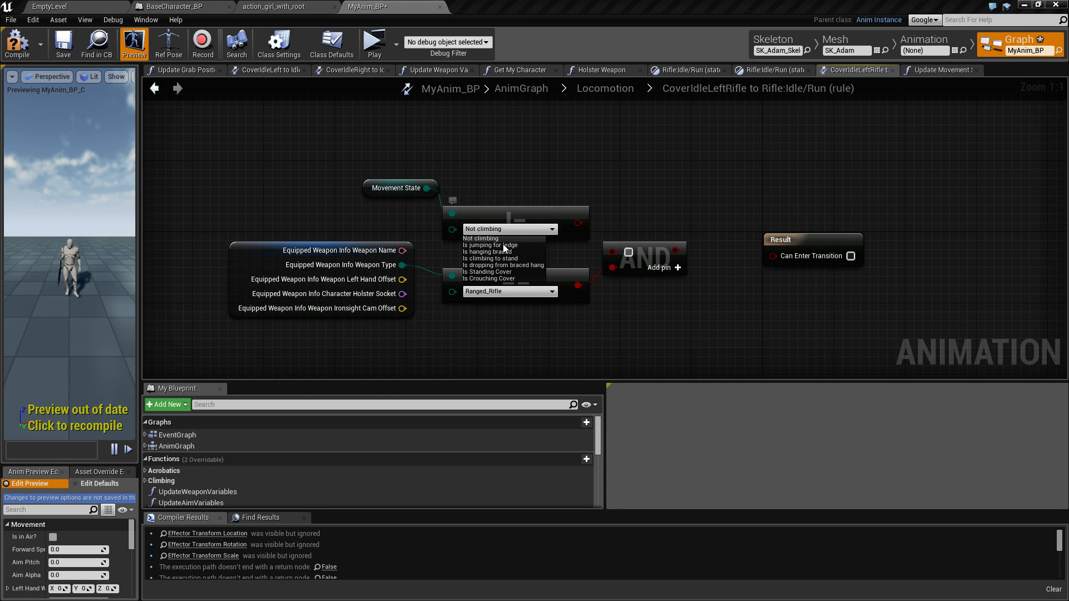
click(495, 273)
drag(578, 223, 773, 255)
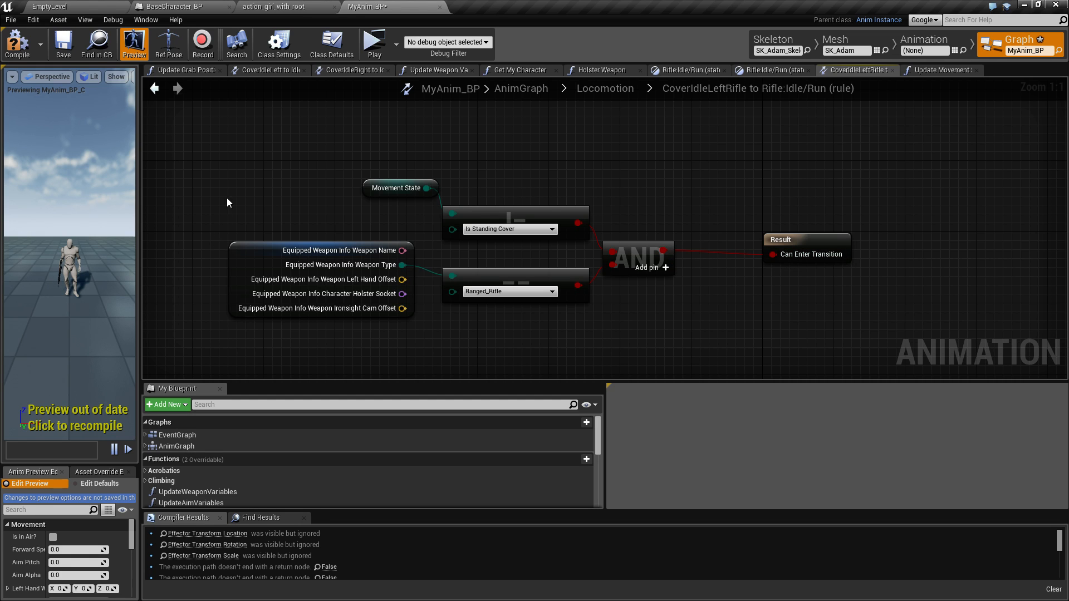
drag(242, 175, 688, 256)
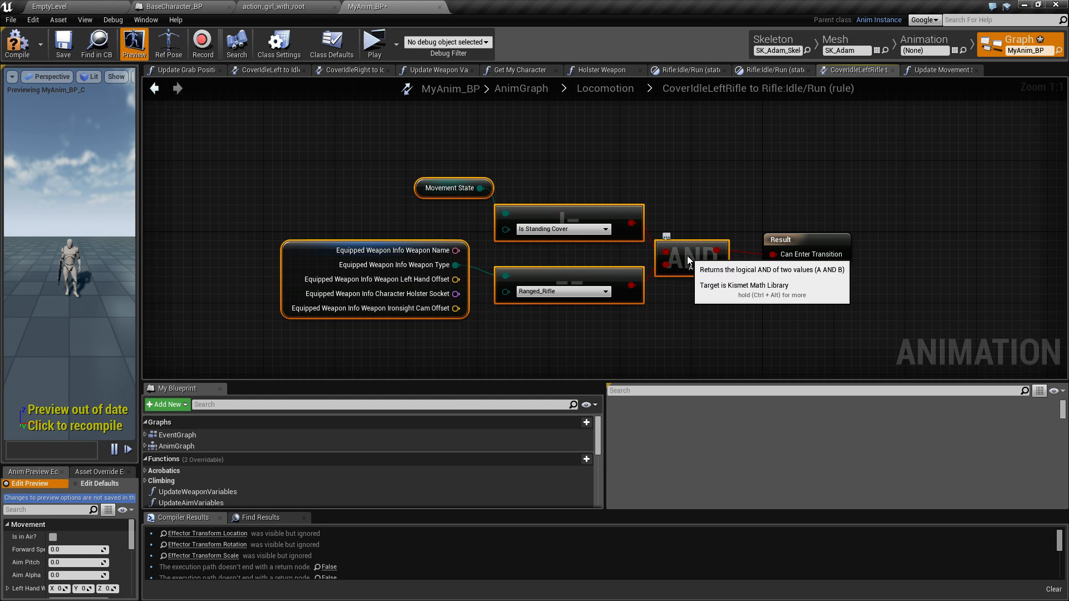
Open the CoverIdleLeft state from Locomotion to check its blend space setup, and save the animation blueprint
click(156, 89)
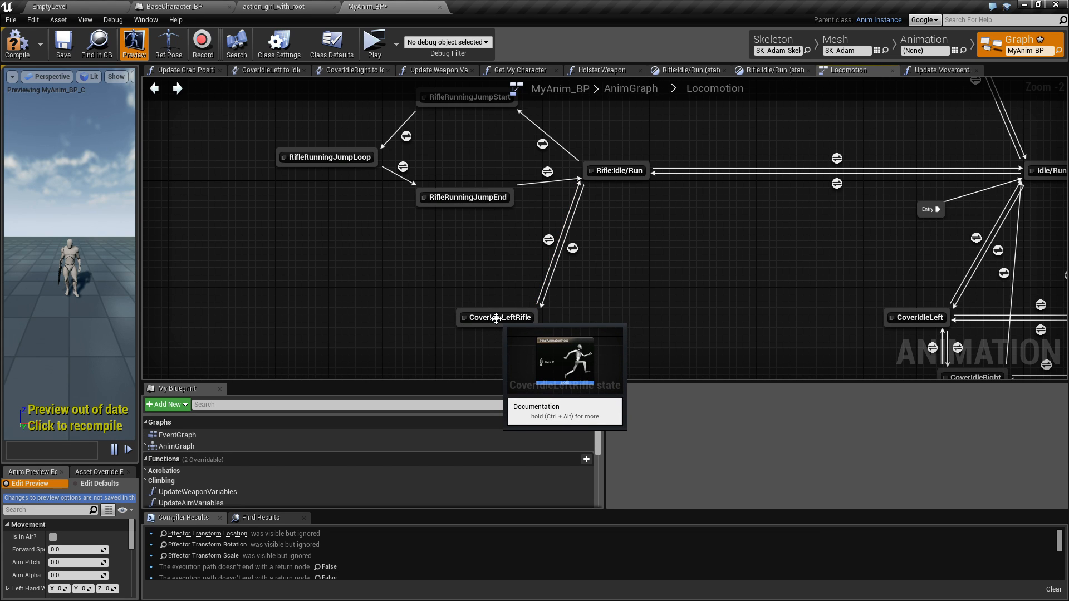
right_drag(852, 317, 790, 308)
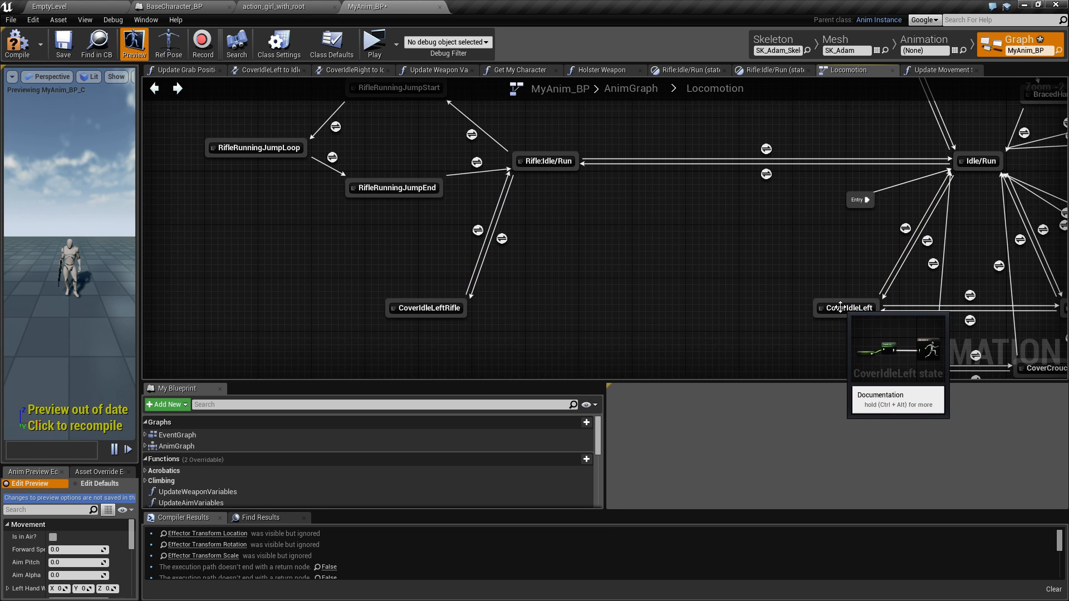
double_click(841, 314)
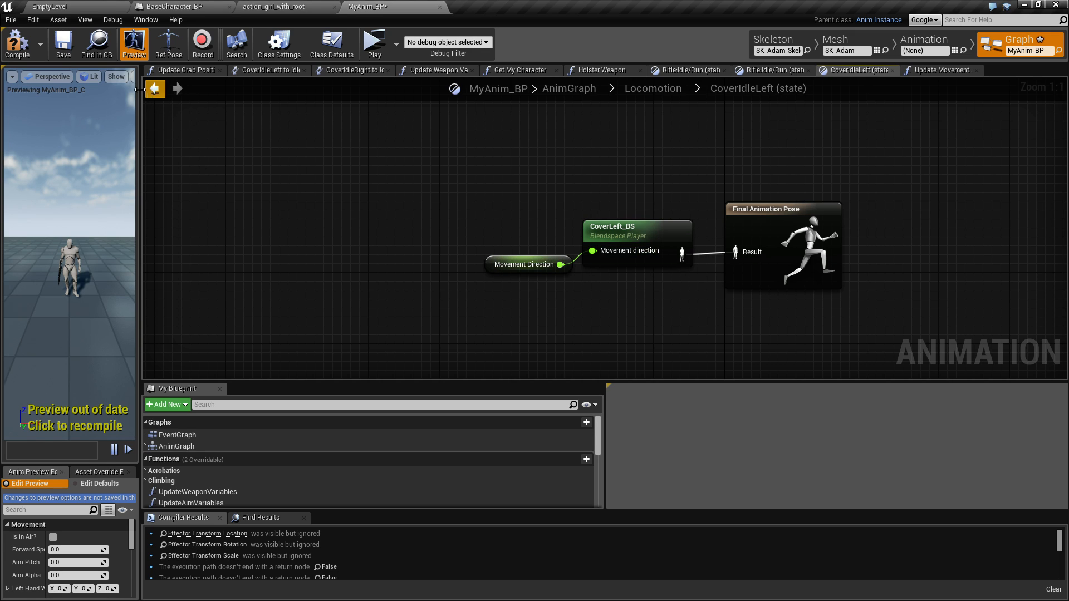
click(62, 44)
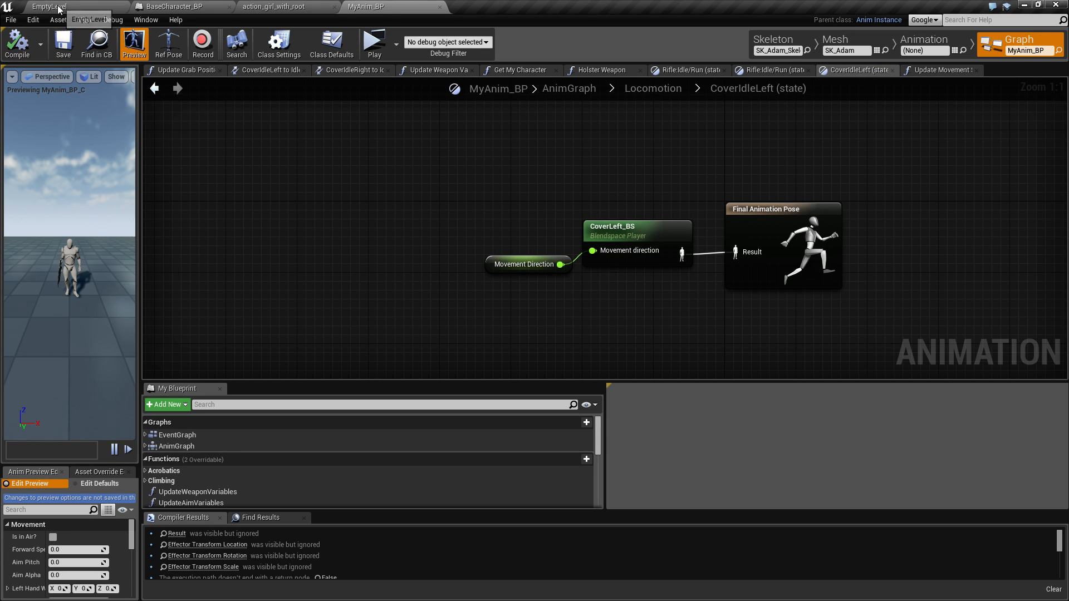
Create a Blend Space 1D for SK_Adam_Skeleton in the Combat animations' Cover folder
click(58, 7)
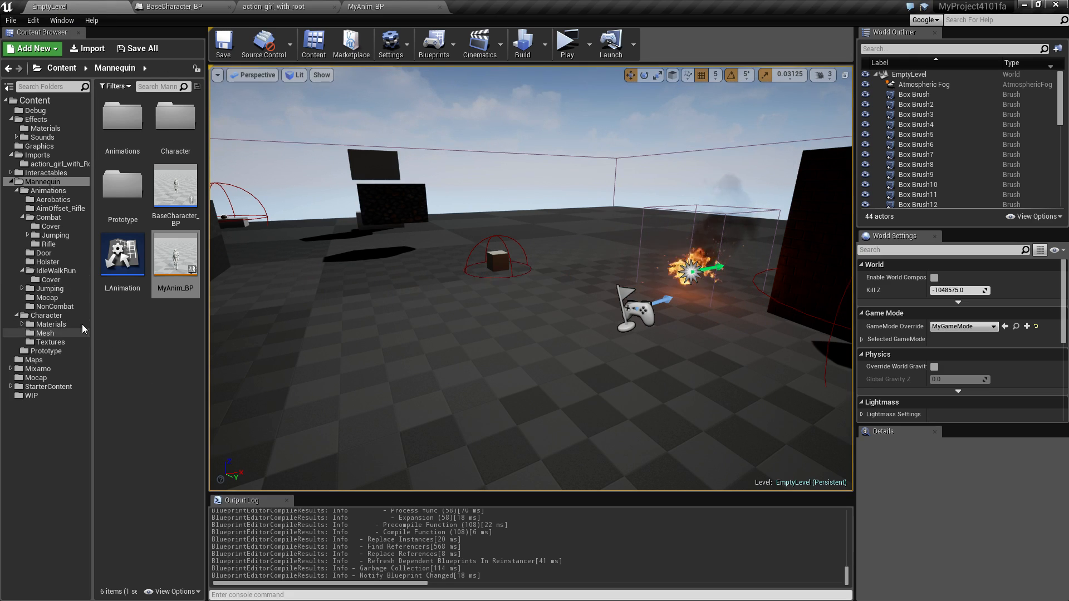
click(51, 279)
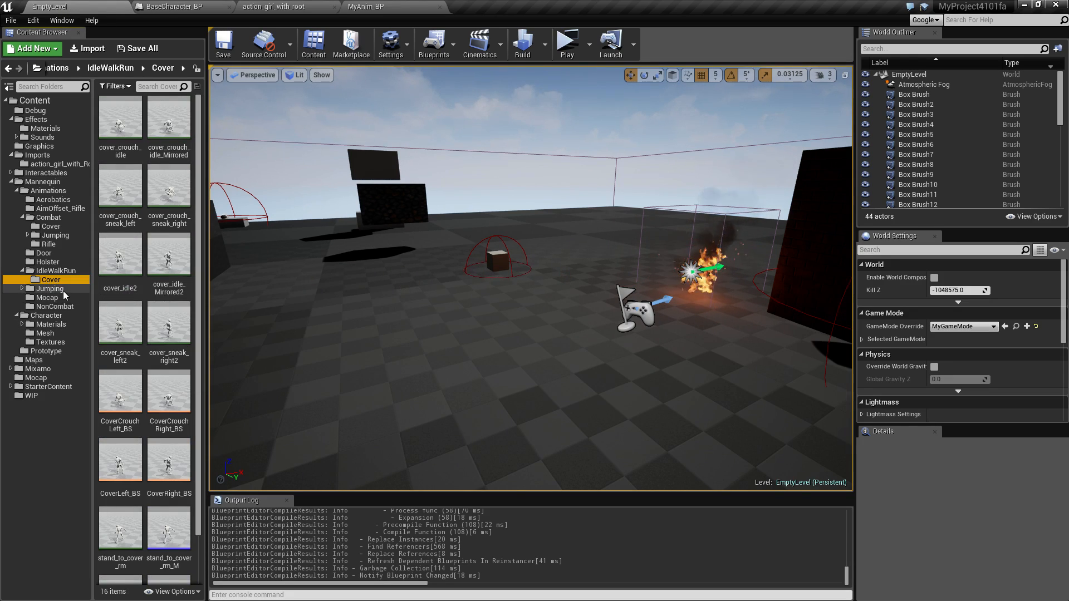
click(51, 226)
right_click(165, 262)
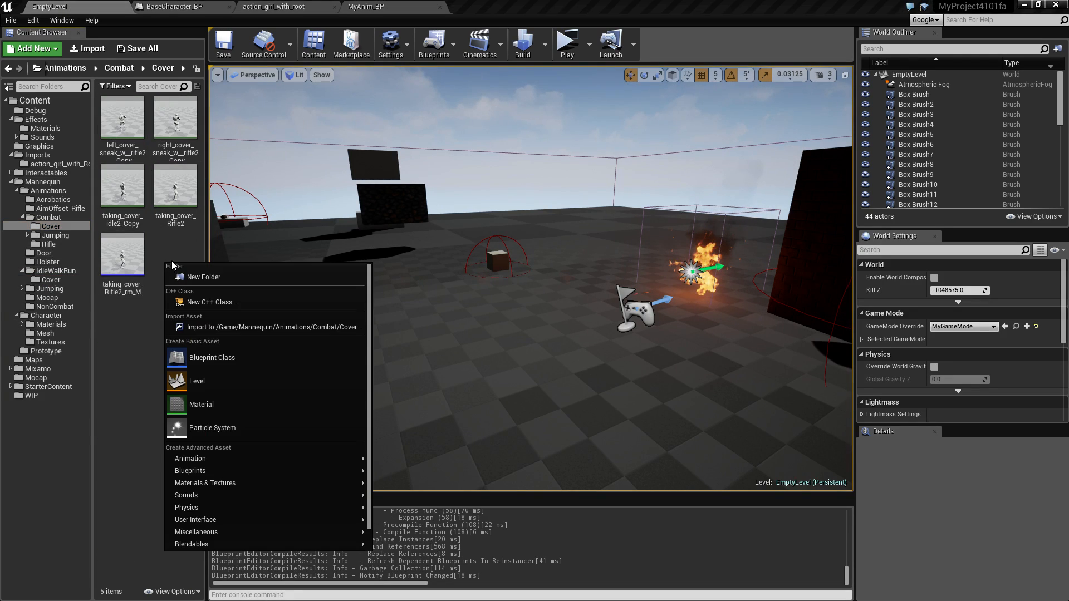
mouse_move(309, 461)
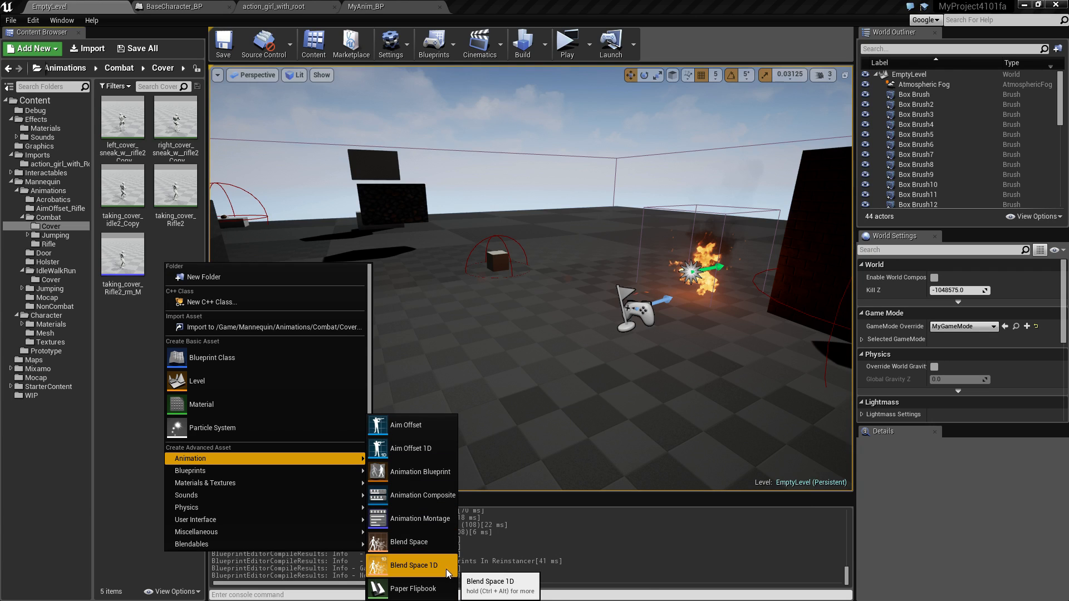
click(415, 565)
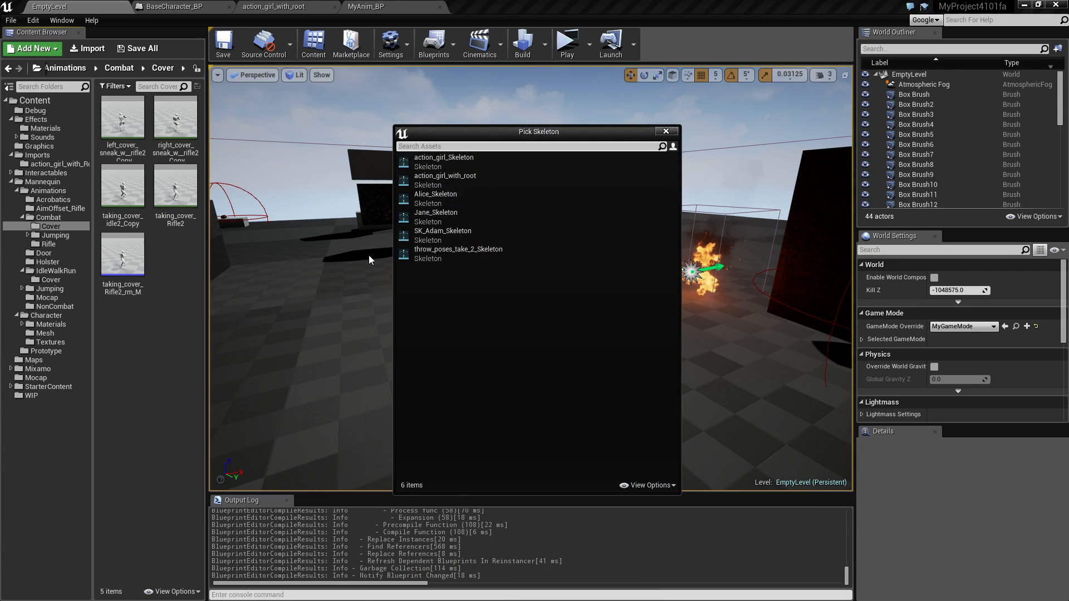
click(453, 236)
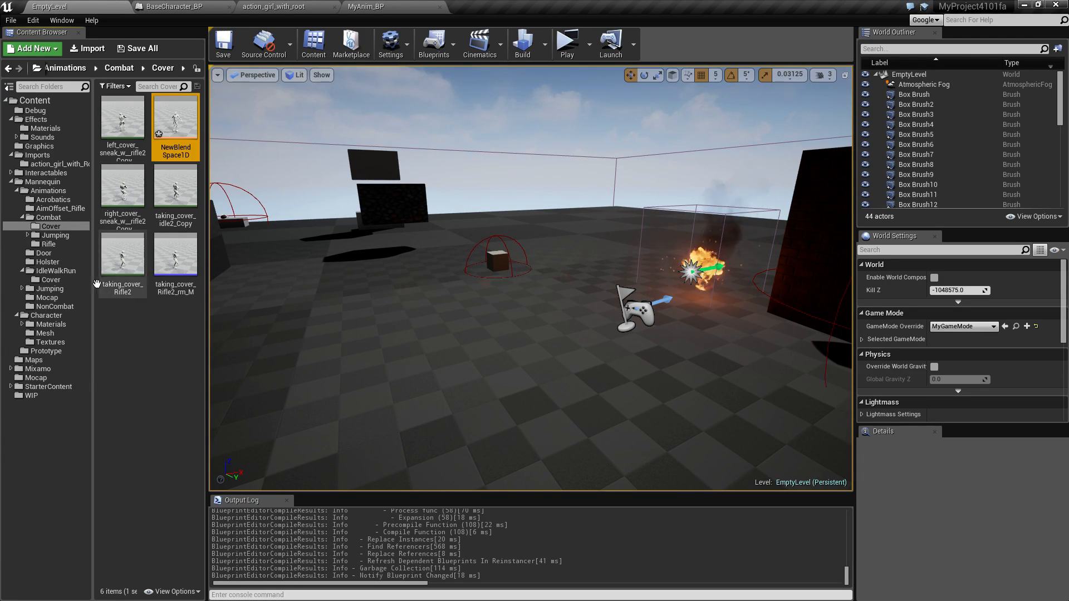
Check the CoverLeft_BS naming in the IdleWalkRun Cover folder and rename the new blend space to CoverLeftRifle_BS
click(50, 280)
scroll(153, 433, down, 2)
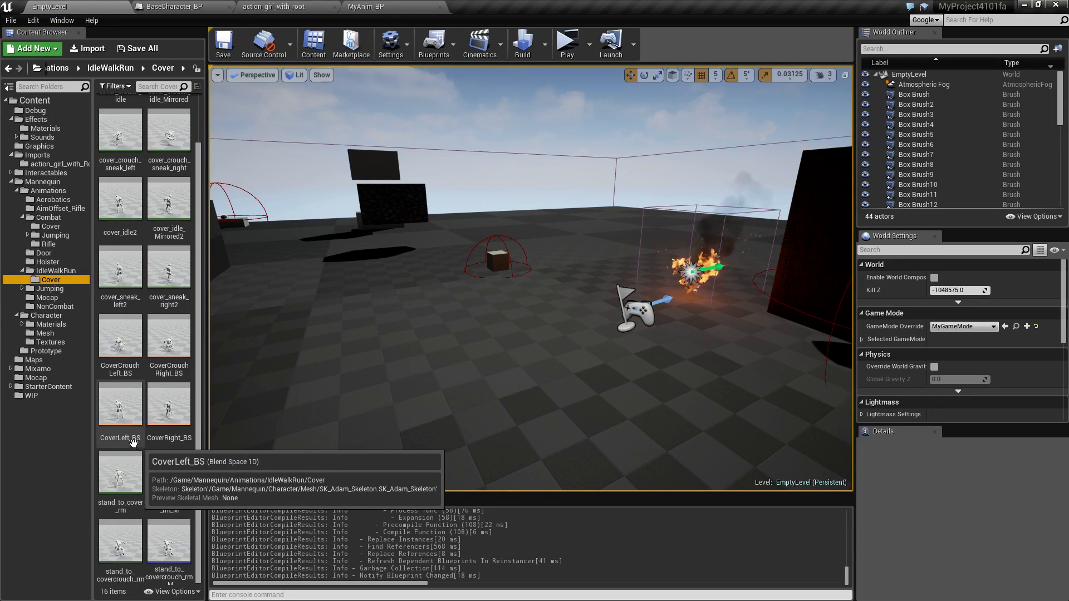
click(56, 227)
click(182, 155)
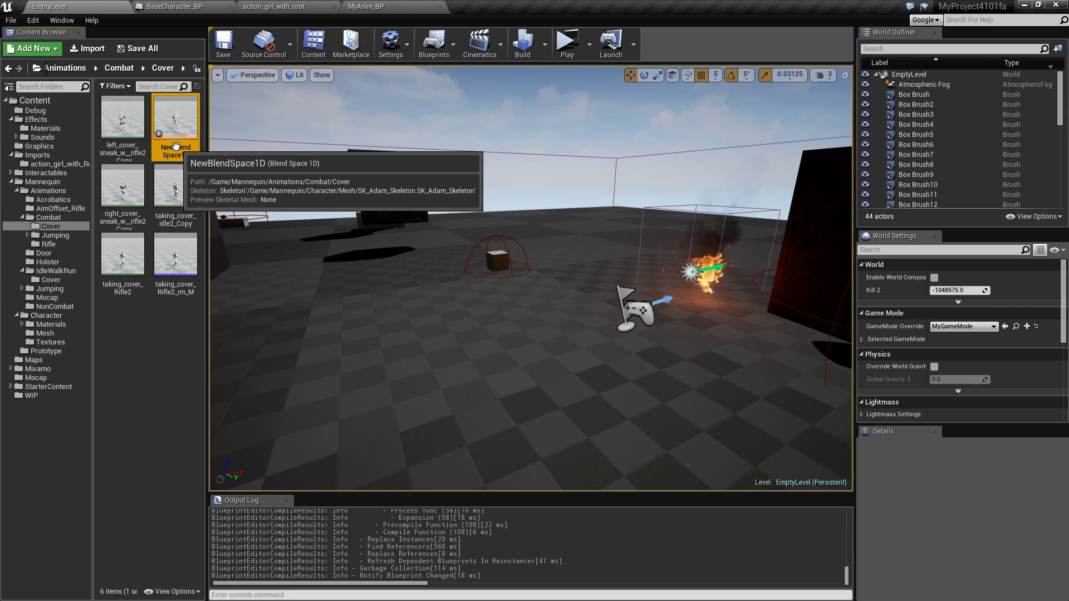
click(183, 155)
text(Cover)
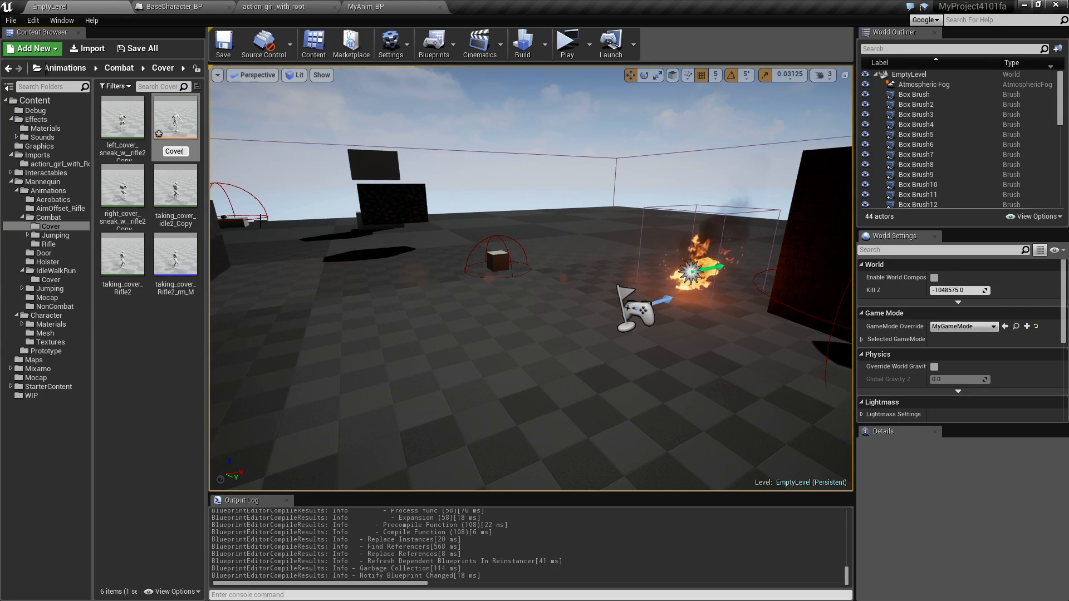
text(LeftRif)
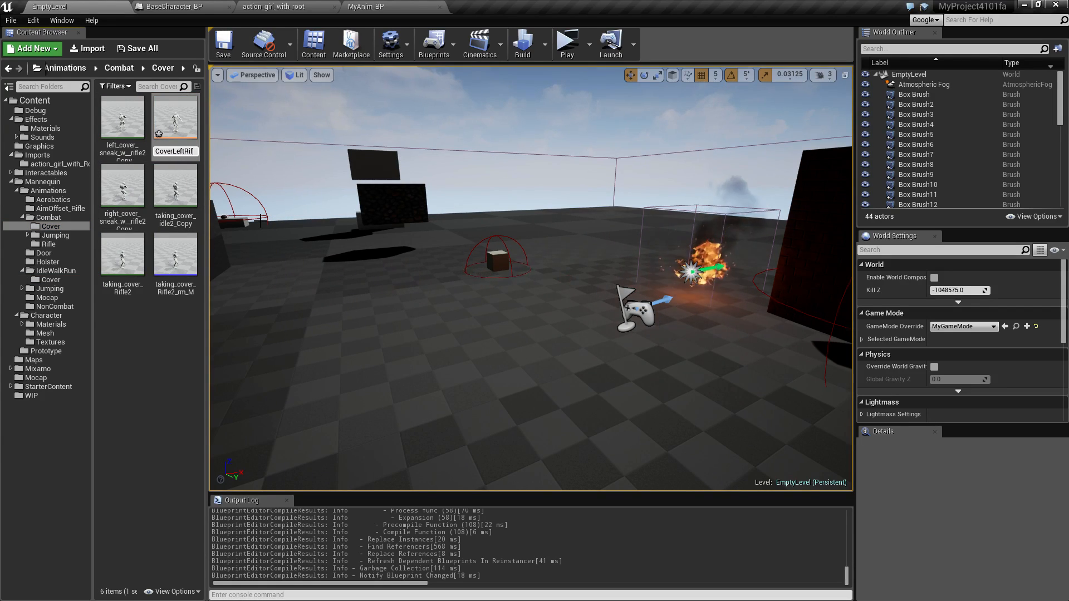
text(le_BS)
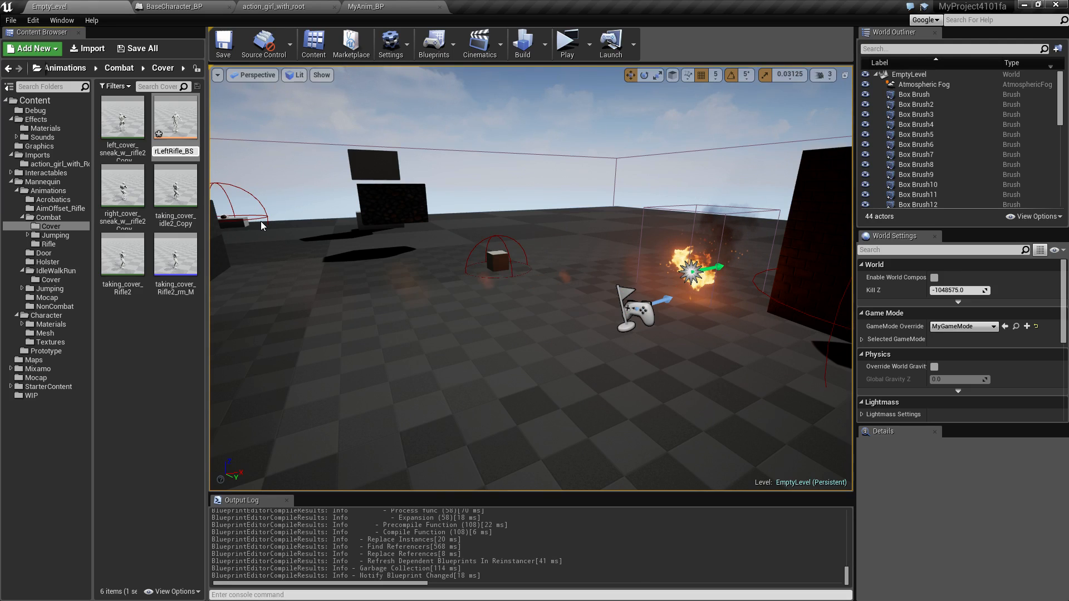
key(Return)
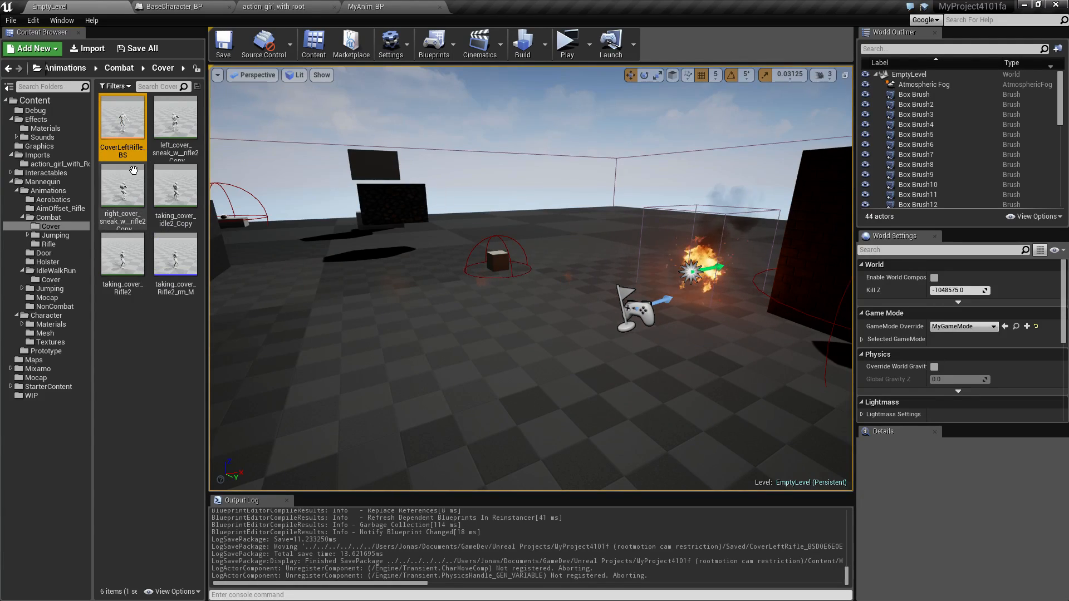
Open CoverLeftRifle_BS, set its X axis label to "Movement direction", and apply the parameter changes
double_click(127, 136)
click(423, 415)
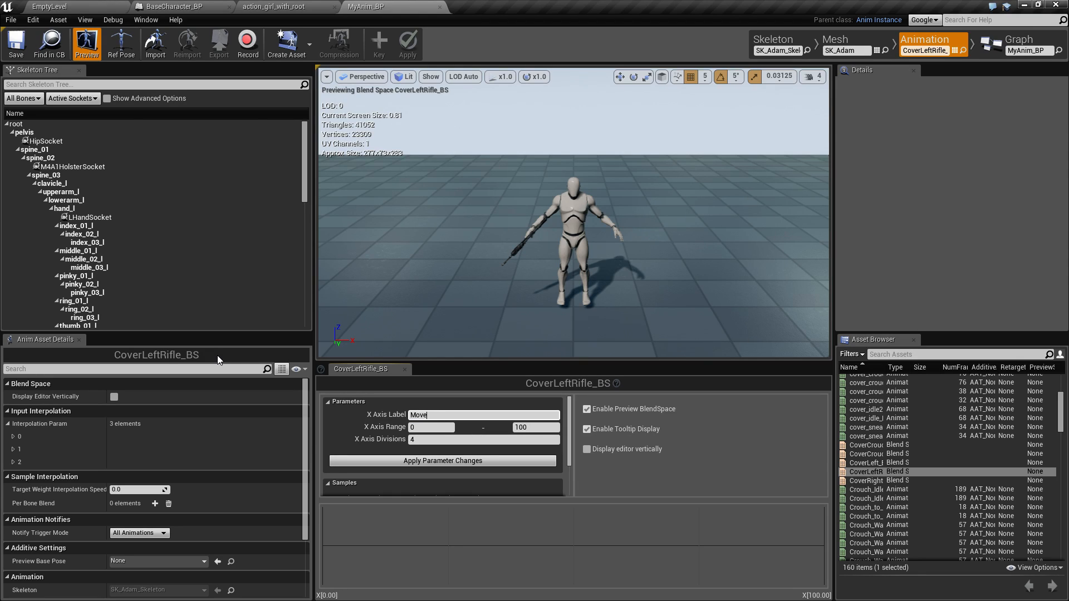
text(Movement direction)
key(Return)
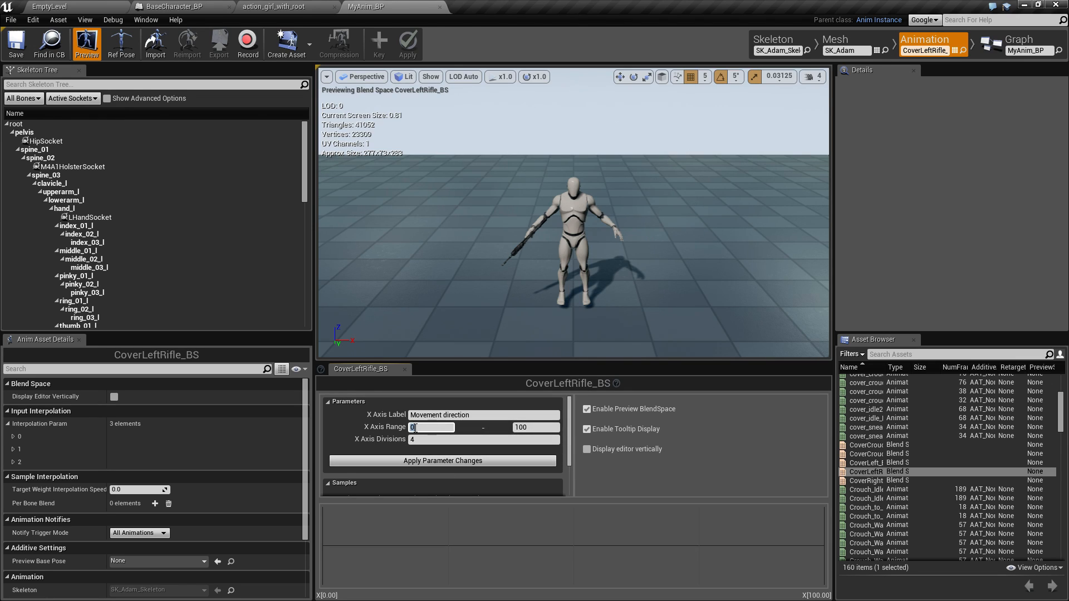
click(456, 462)
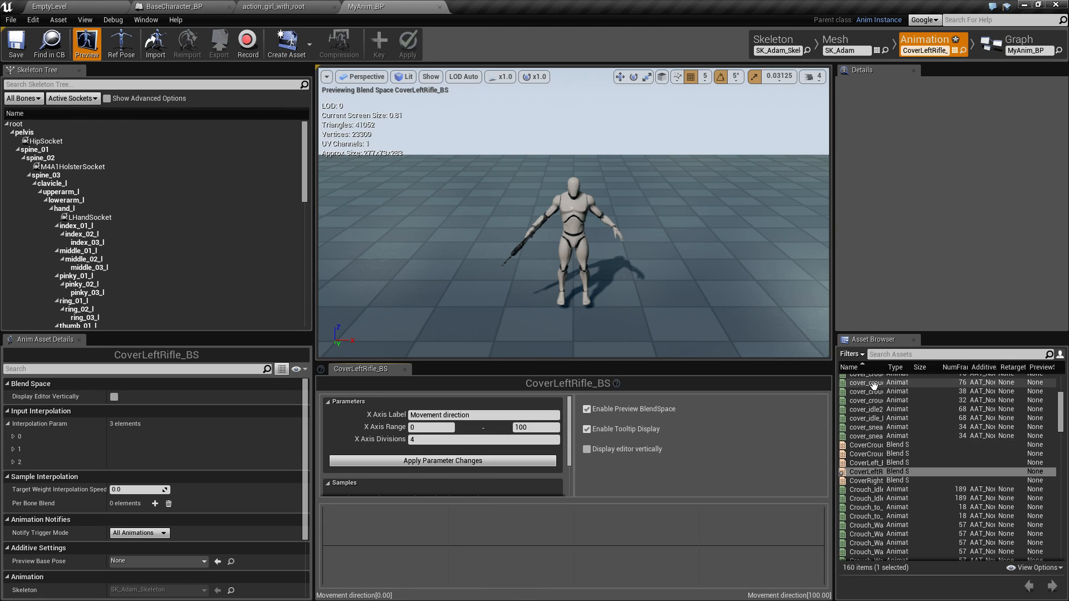
Widen the Name column of the blend space editor's asset list and search the assets for "idle"
drag(885, 368, 954, 368)
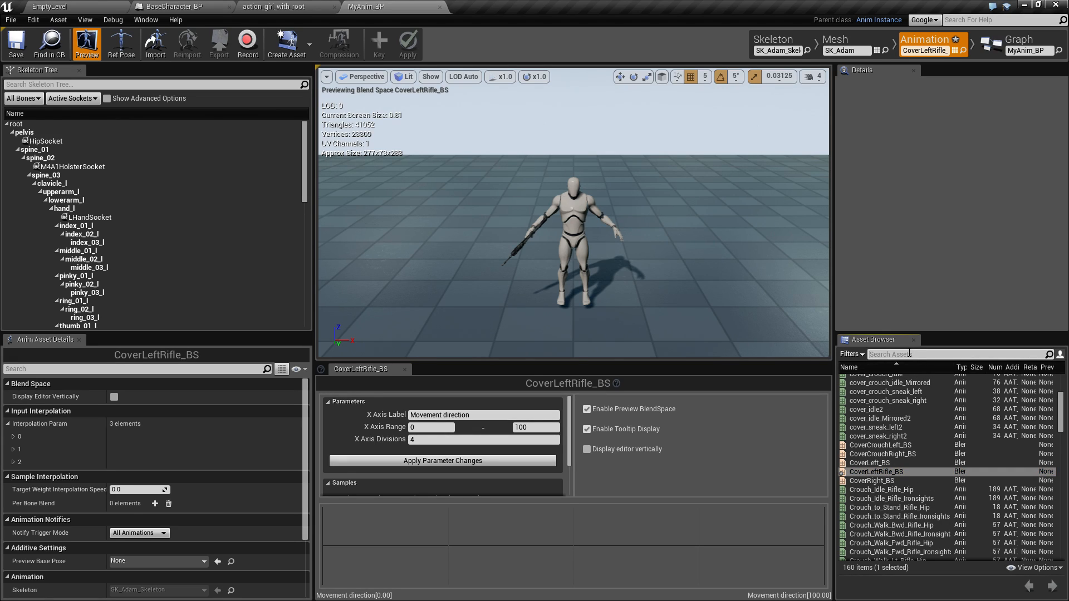
text(idle)
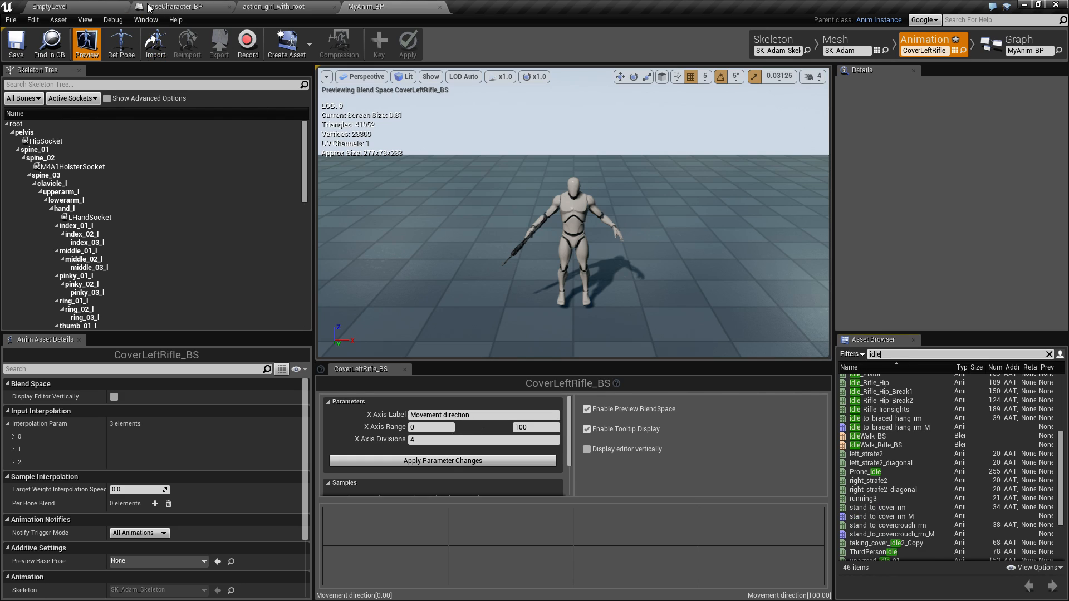
Rename the taking_cover_idle2_Copy animation in the Combat Cover folder to Cover_idle_Rifle
click(89, 7)
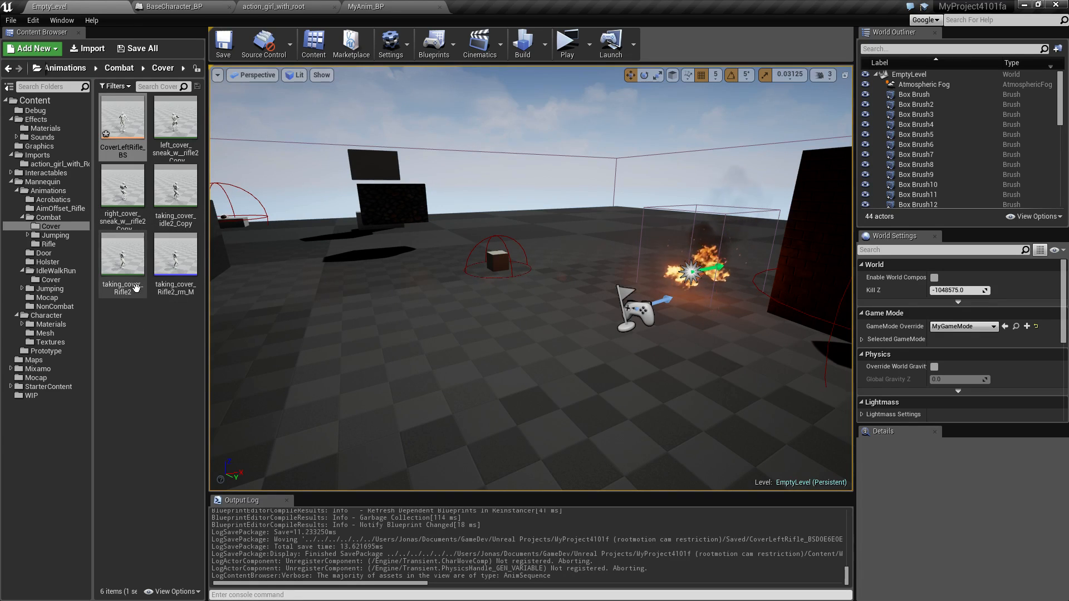
click(184, 221)
click(185, 222)
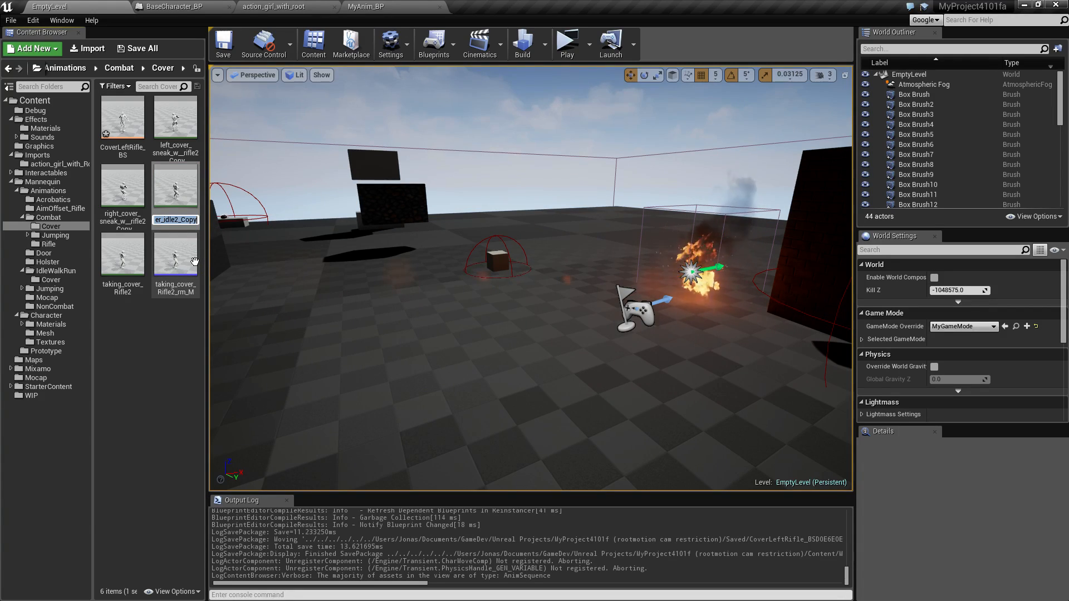
text(Cover_Rif)
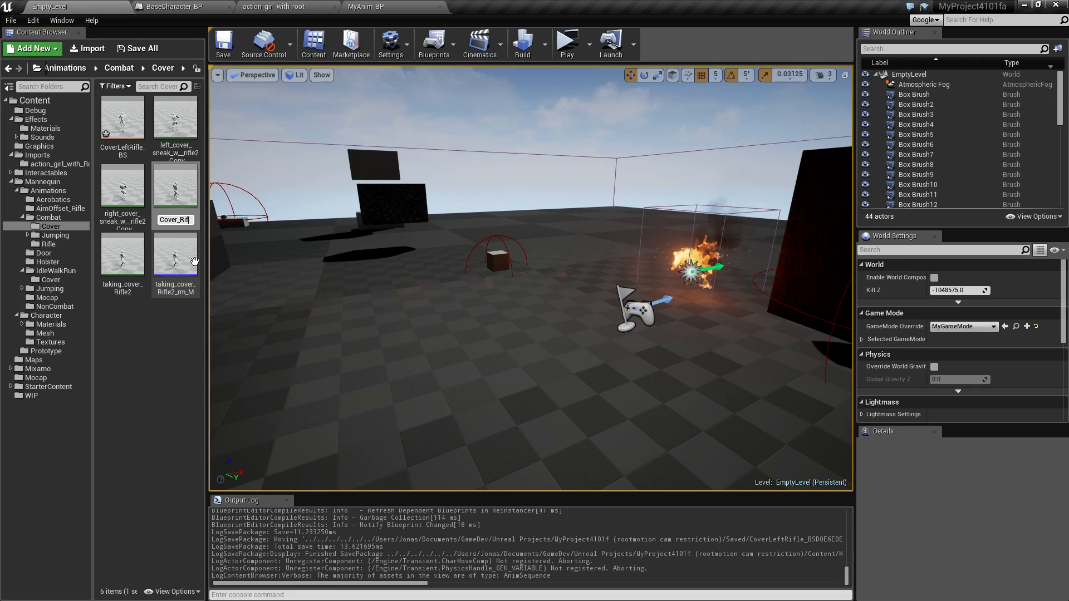
key(BackSpace)
key(BackSpace)
key(BackSpace)
text(idle_)
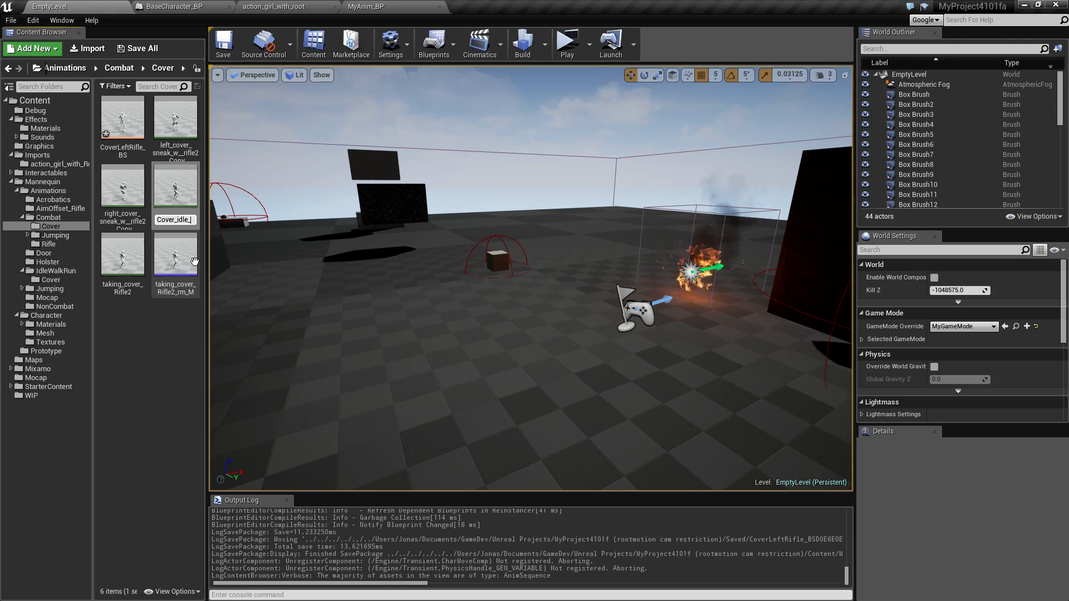
text(Rifle)
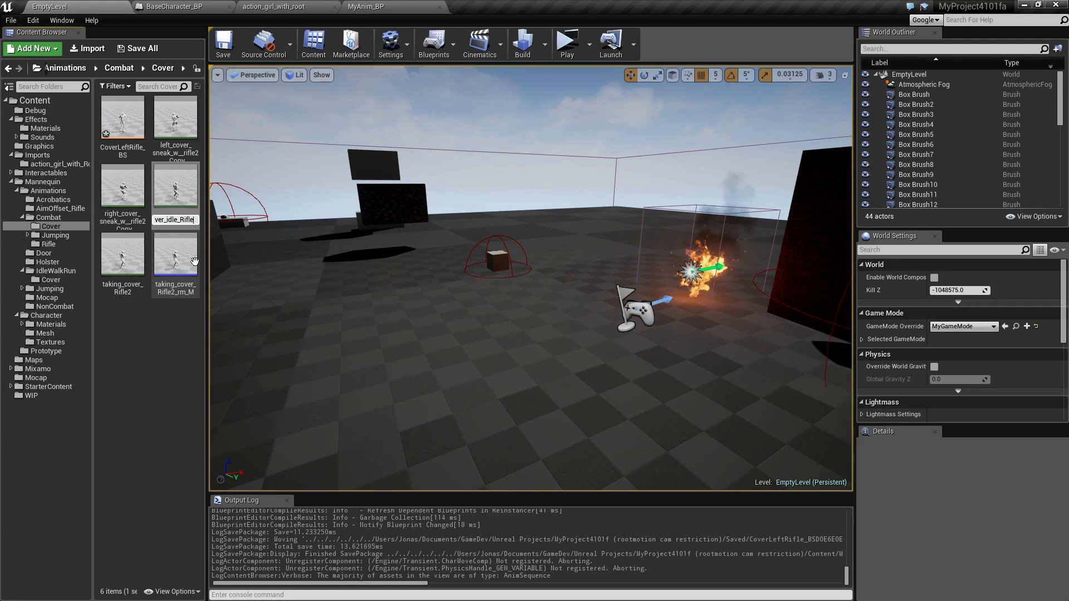
key(Return)
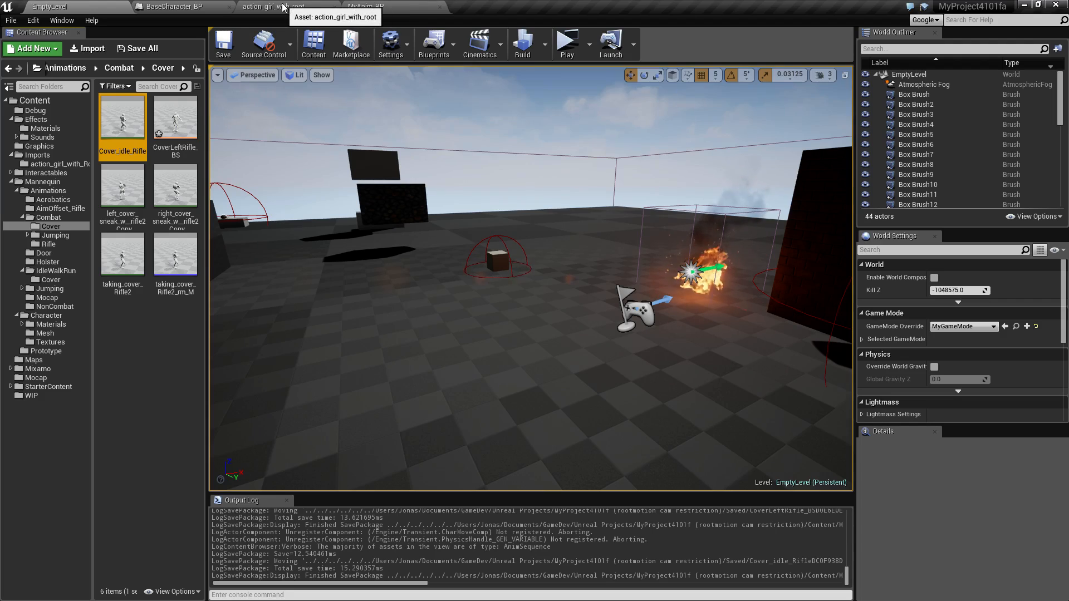
Find Cover_idle_Rifle by searching the assets for "cover idle rif" and place it at Movement direction 0 in CoverLeftRifle_BS
click(365, 6)
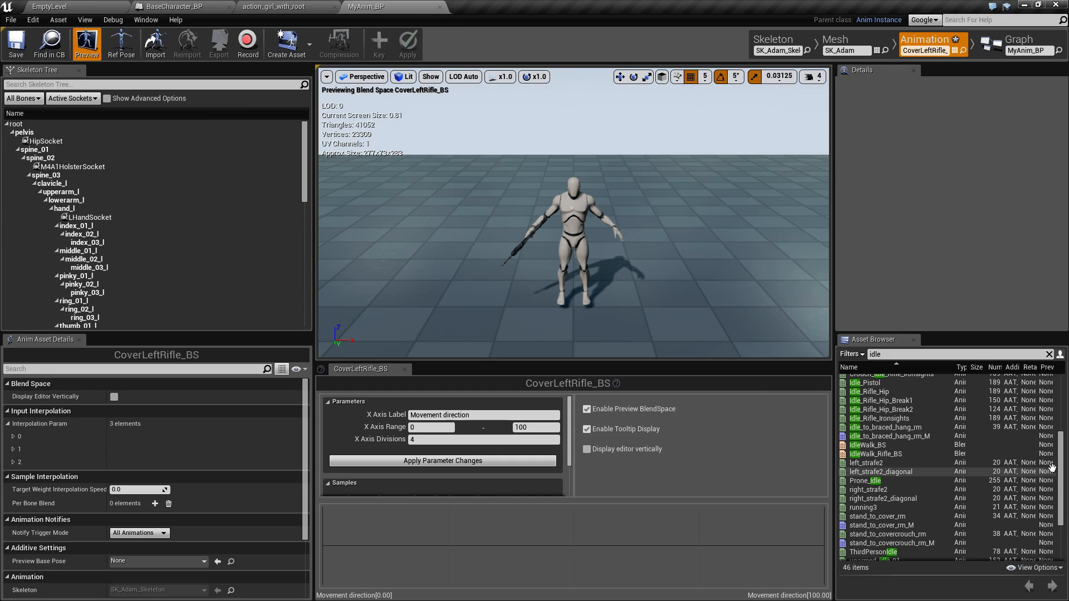
click(900, 349)
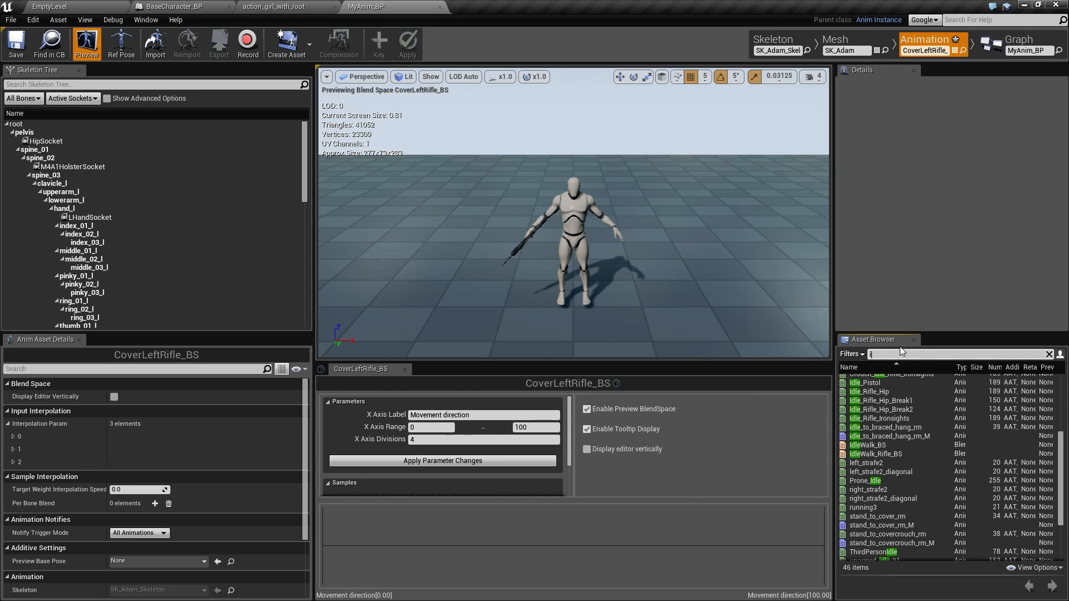
text(cover id)
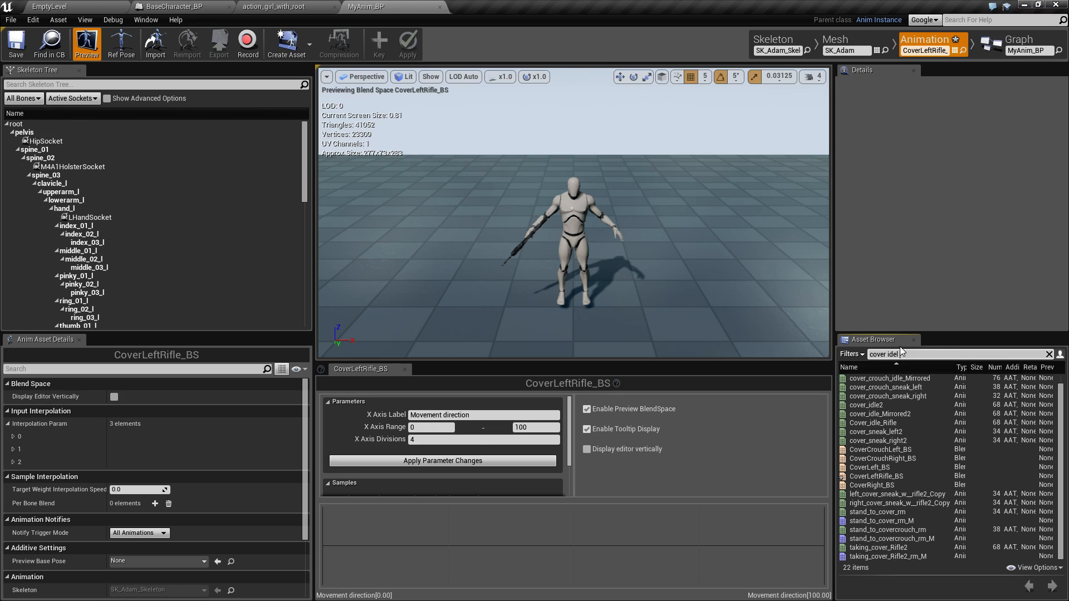
text(el rif)
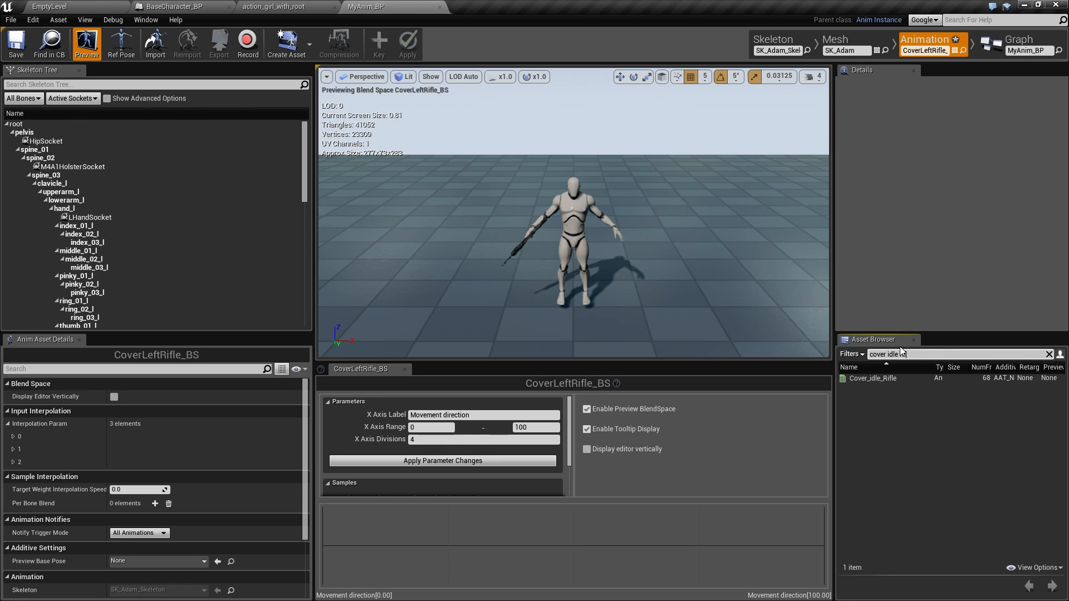
click(872, 379)
drag(872, 379, 323, 546)
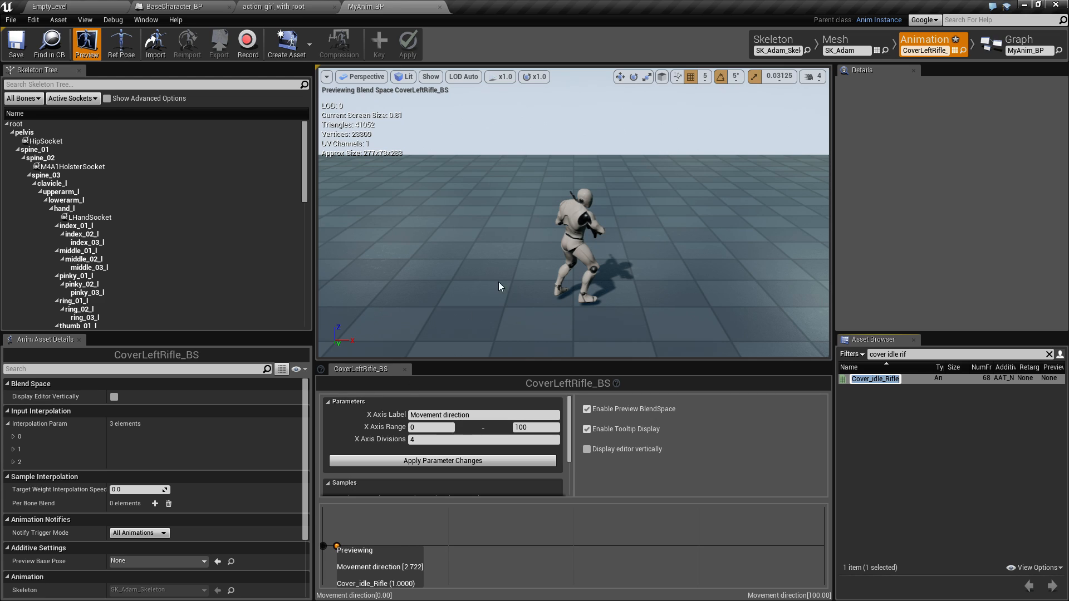
Examine the rifle cover idle pose up close in the blend space preview and clear the asset search
scroll(562, 225, up, 4)
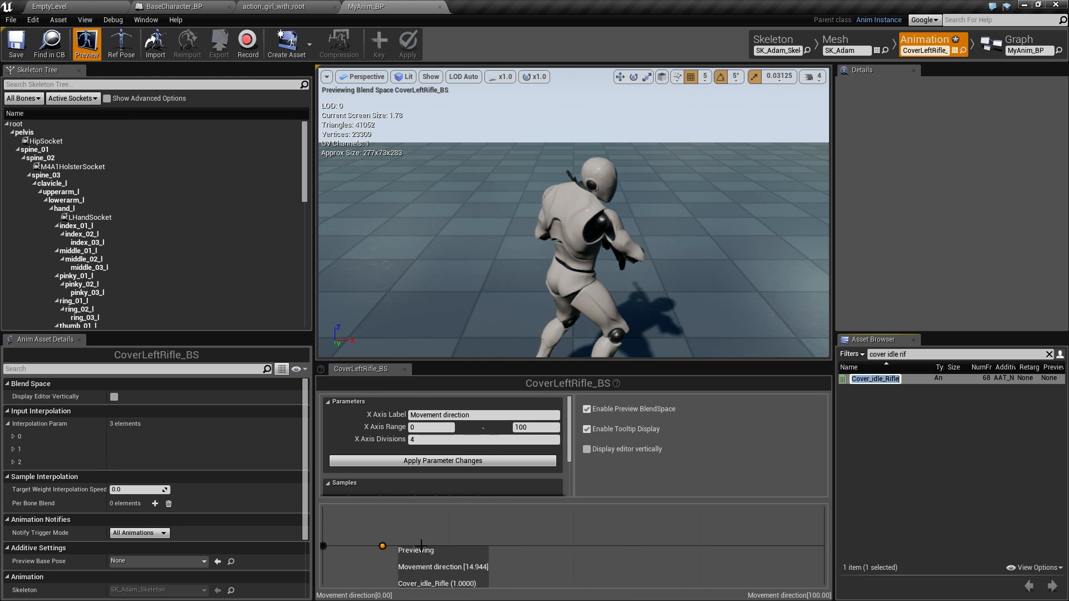
click(911, 437)
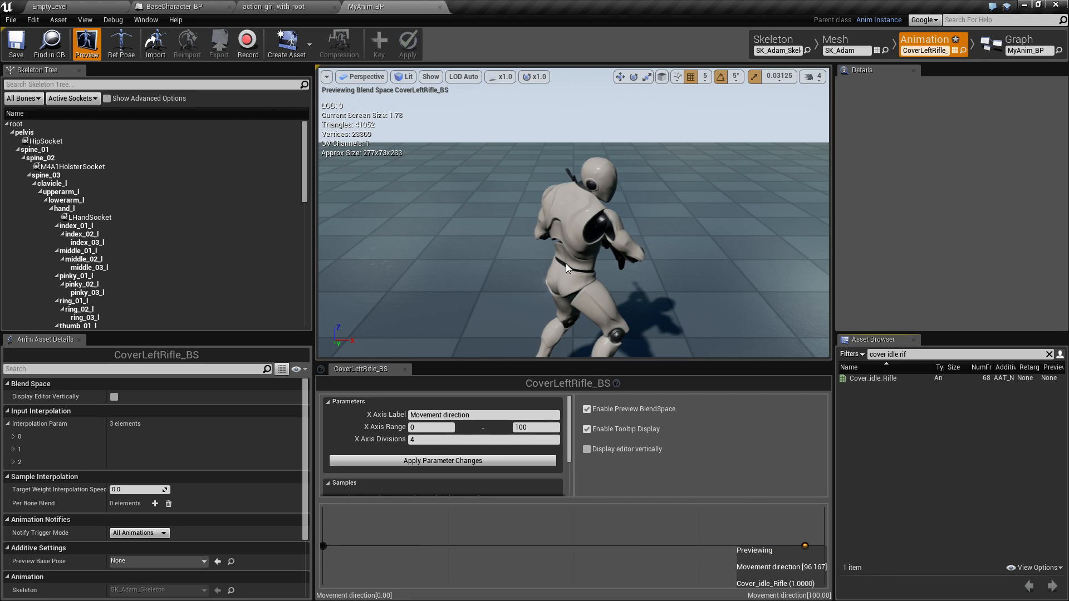
mouse_move(590, 244)
right_down()
mouse_move(591, 301)
mouse_move(589, 259)
right_up()
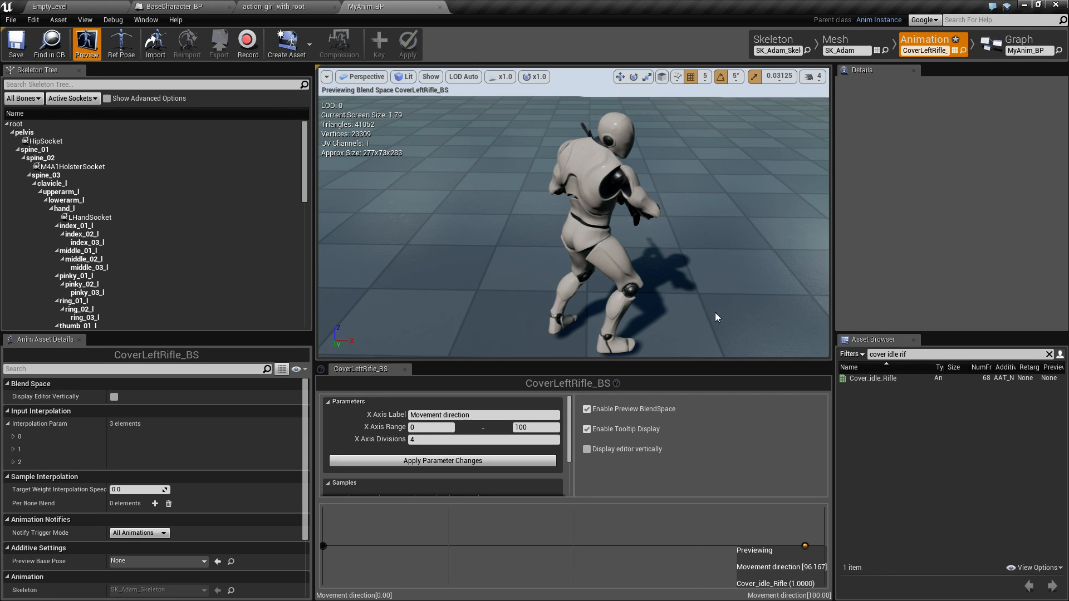
click(891, 357)
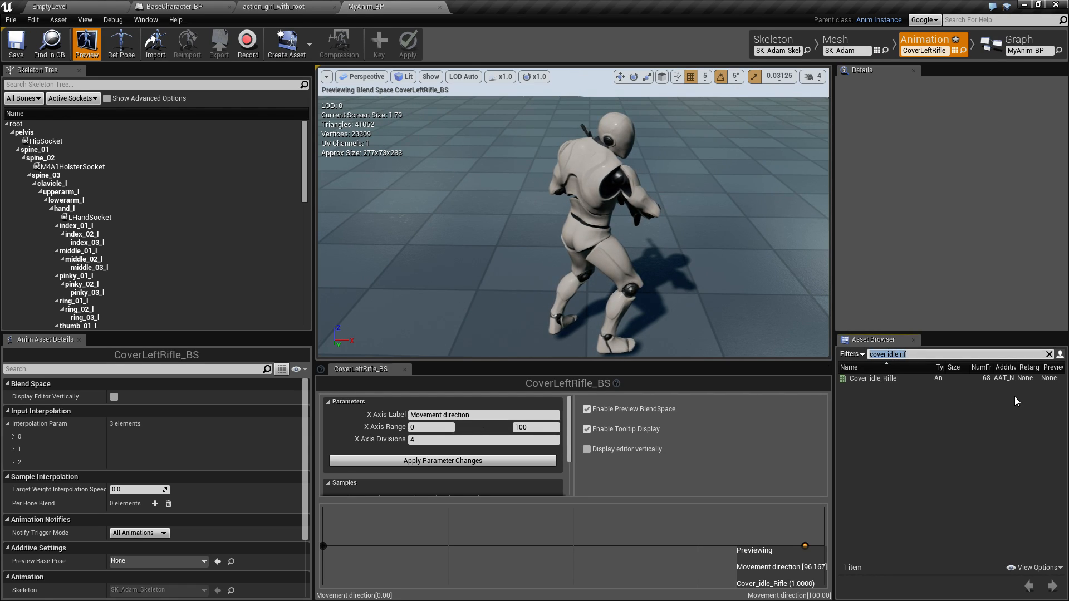
key(BackSpace)
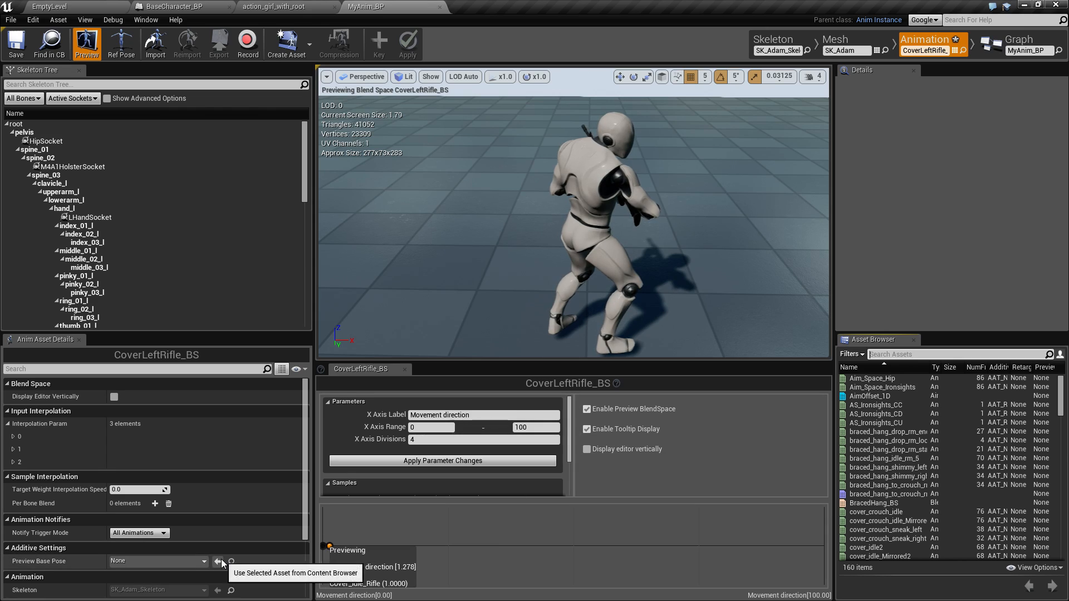
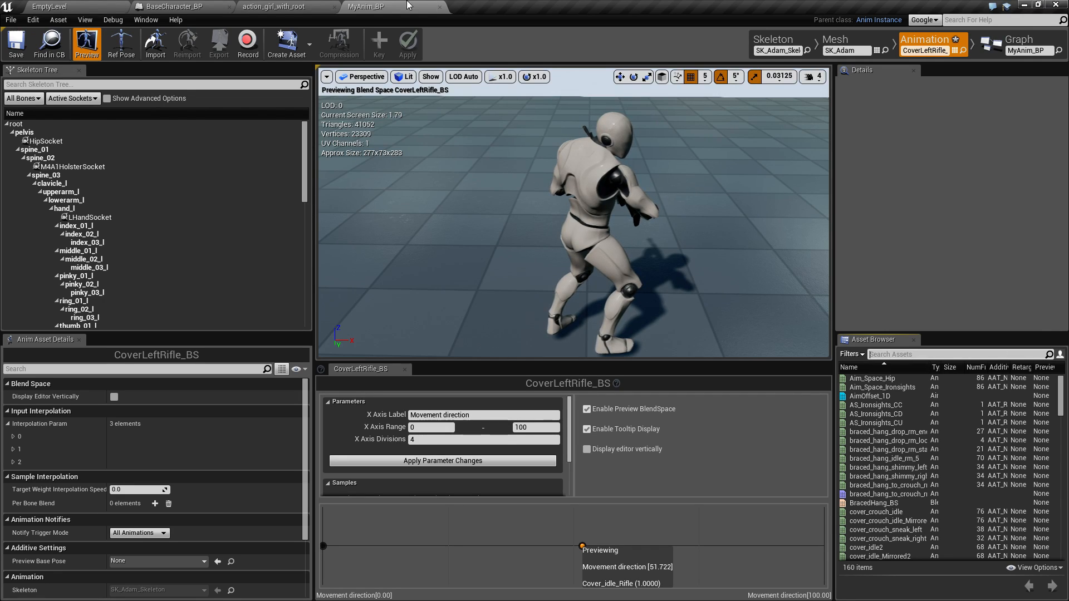
Rename the left_cover_sneak_w__rifle2_Copy animation in the Combat Cover folder to Cover_Left_Rifle
click(61, 6)
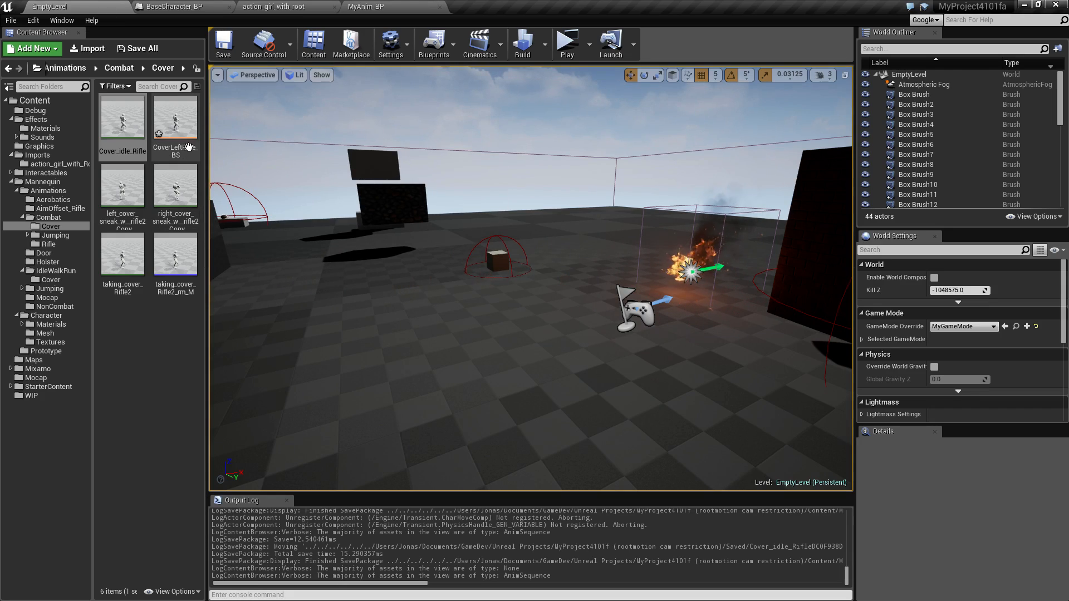
click(132, 220)
click(134, 221)
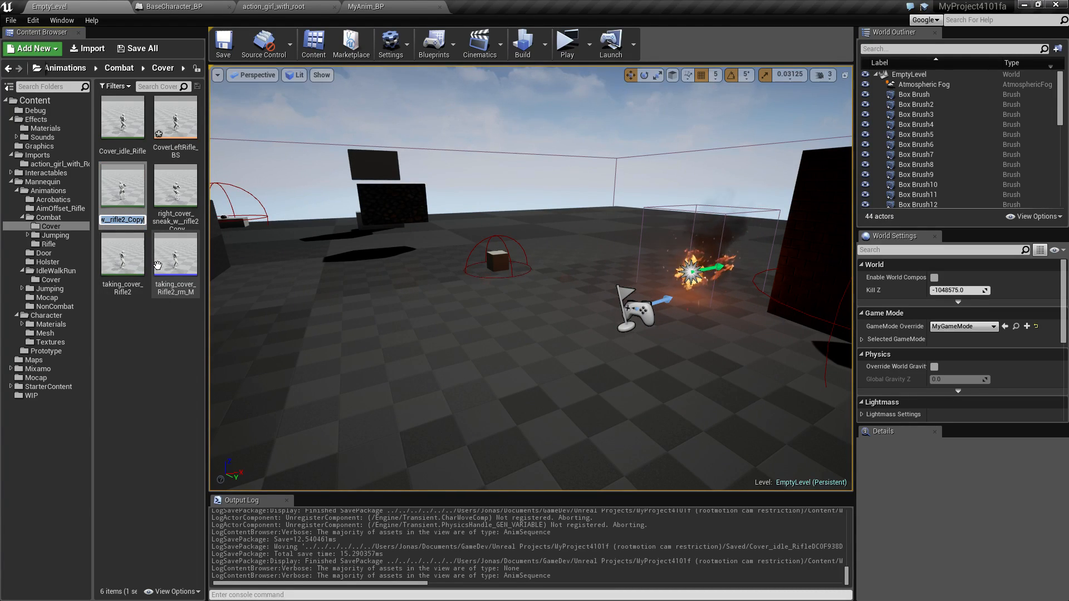
text(Cover_Left)
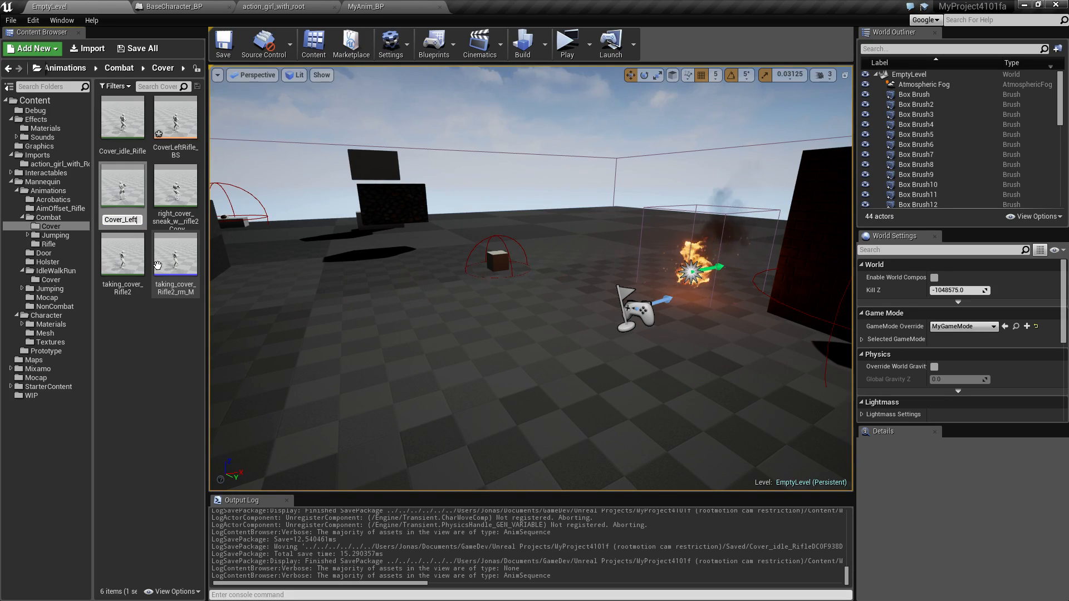
text(_Rifle)
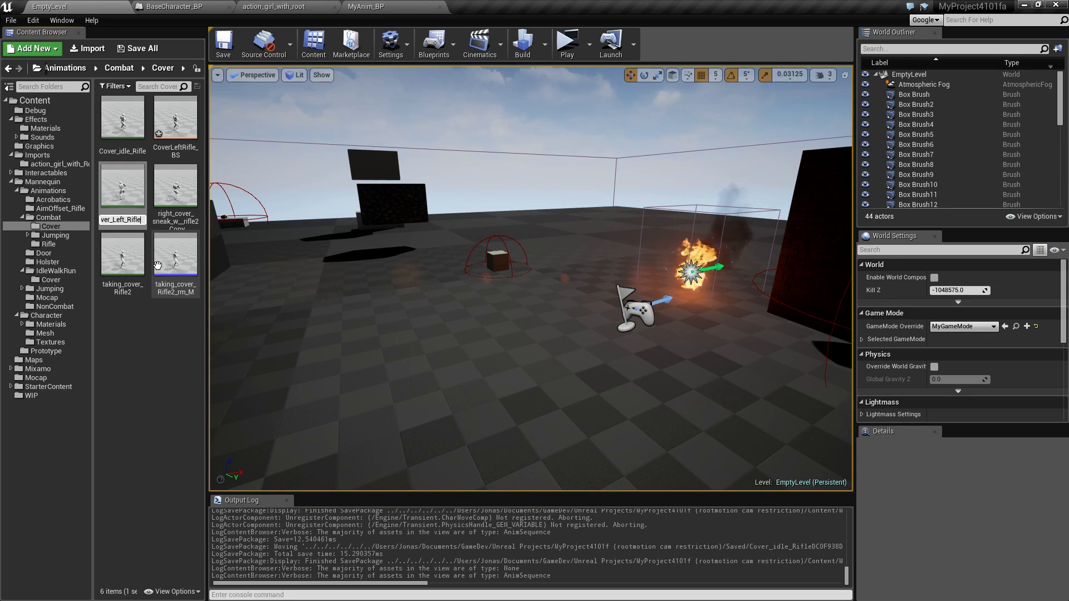
key(Return)
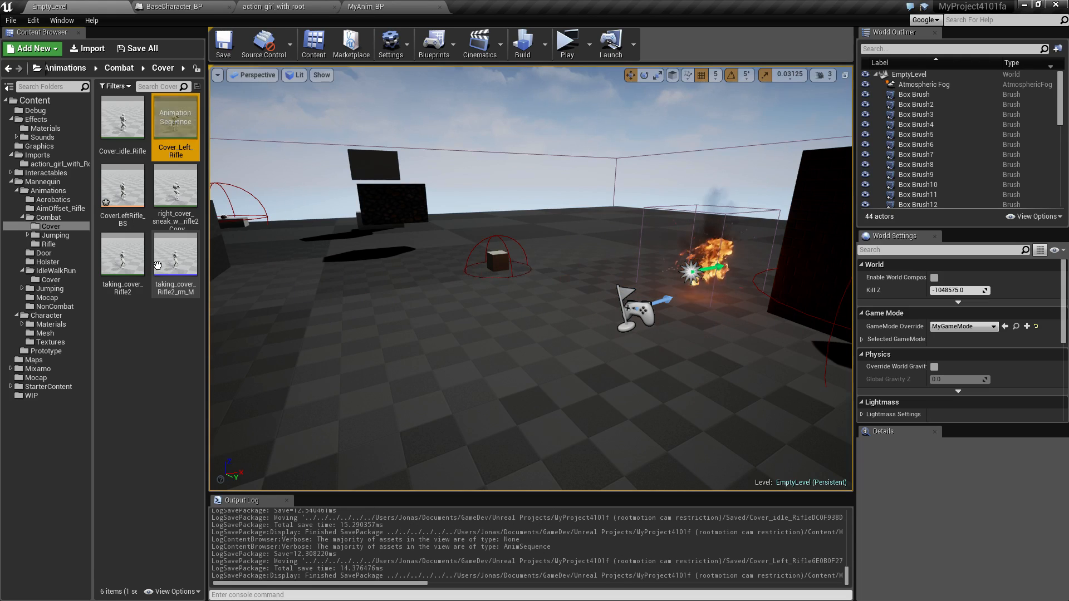
Rename the right_cover_sneak_w__rifle2_Copy animation to Cover_Right_Rifle
key(Down)
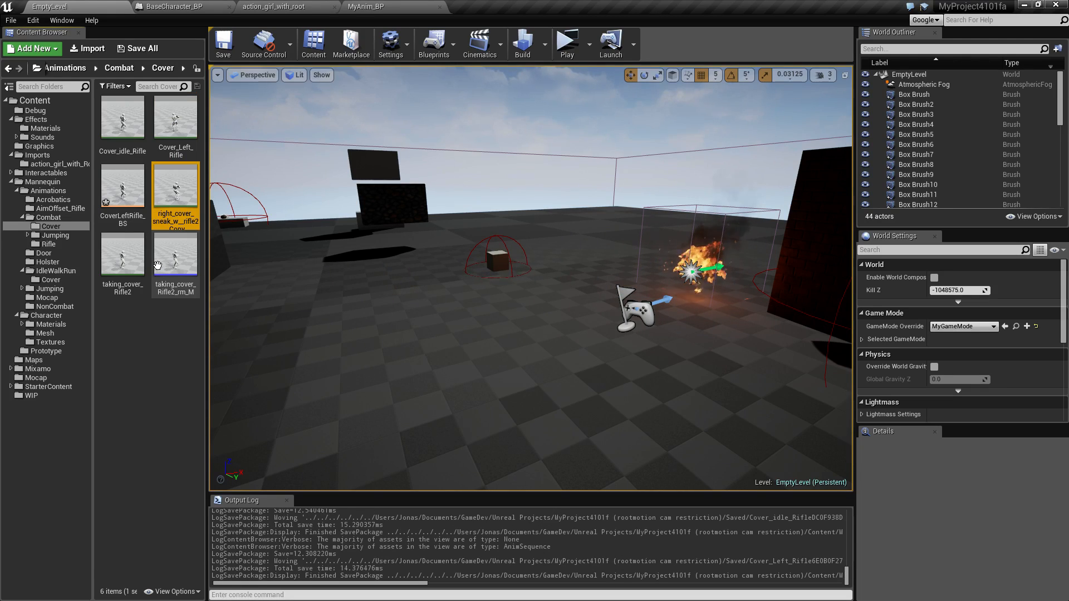
key(F2)
text(Cover_Right)
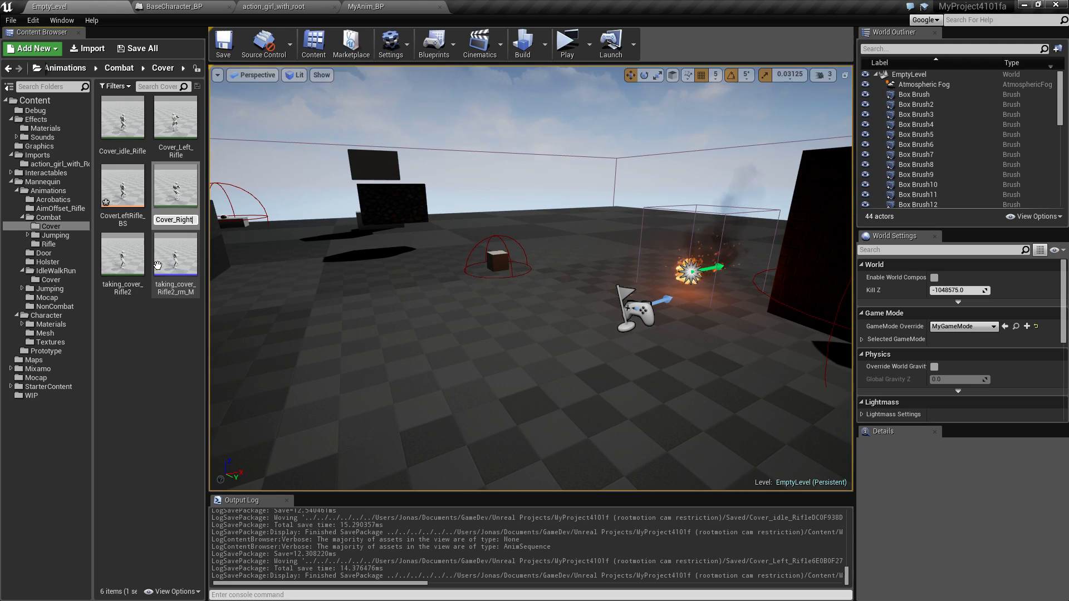
key(Return)
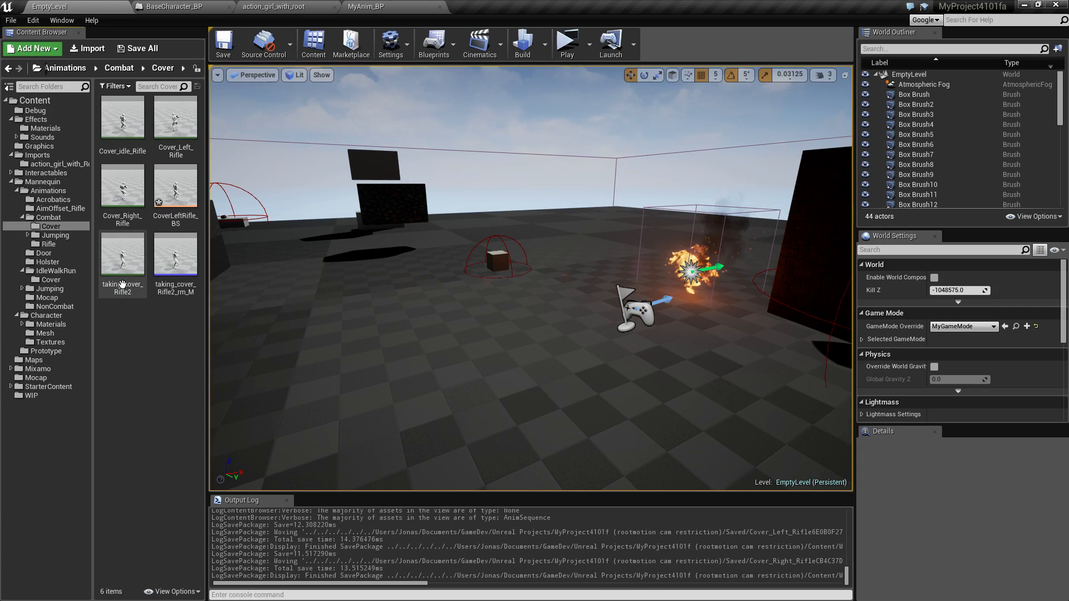
Reopen CoverLeftRifle_BS, search the assets for "left rifle", and place Cover_Left_Rifle at Movement direction 100
double_click(176, 189)
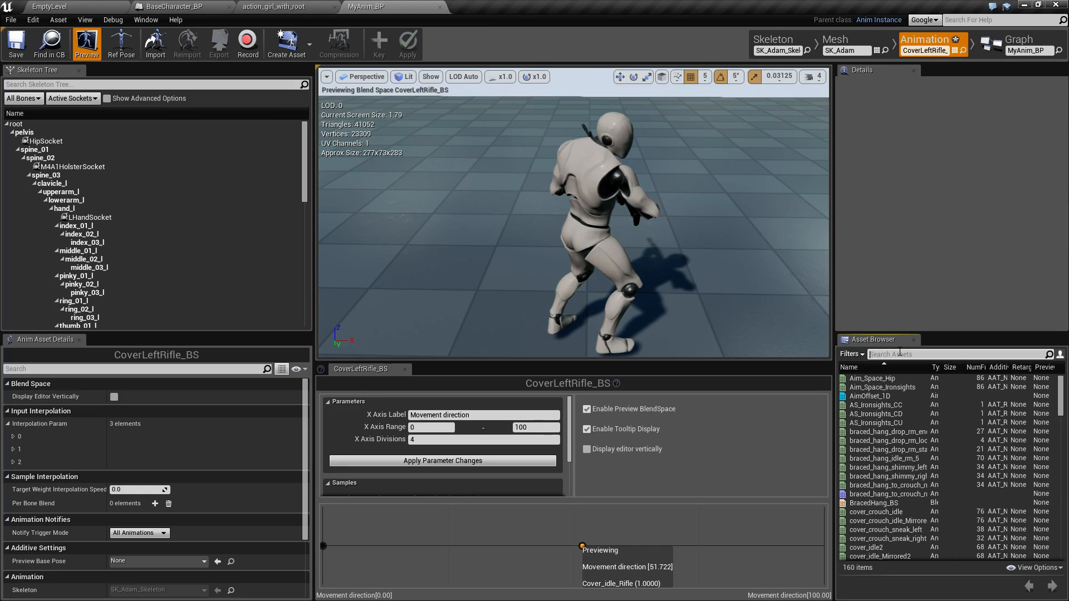
click(899, 352)
text(left rifle)
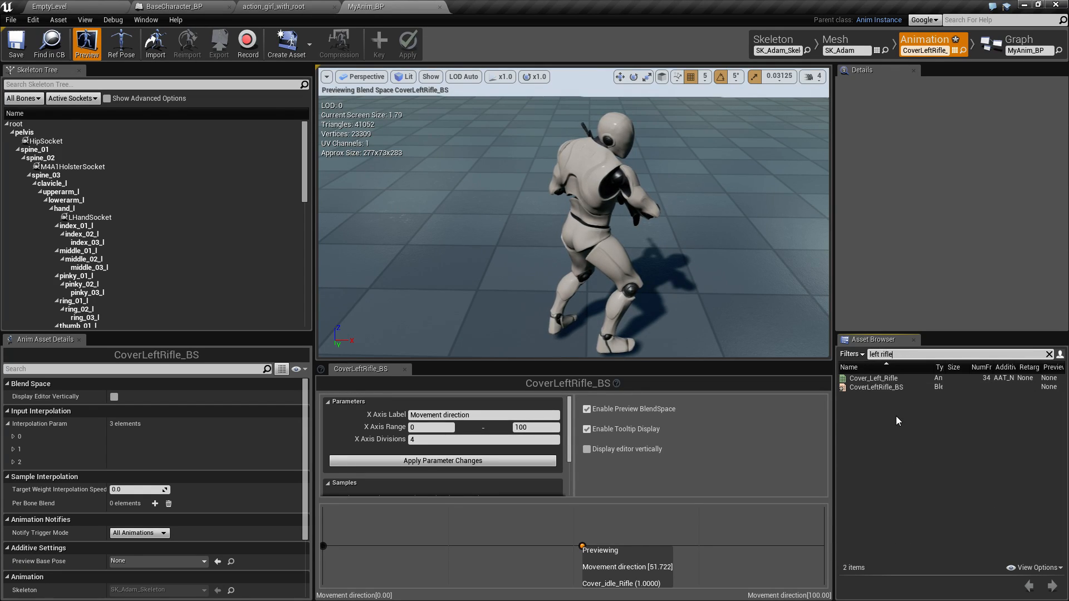
click(864, 379)
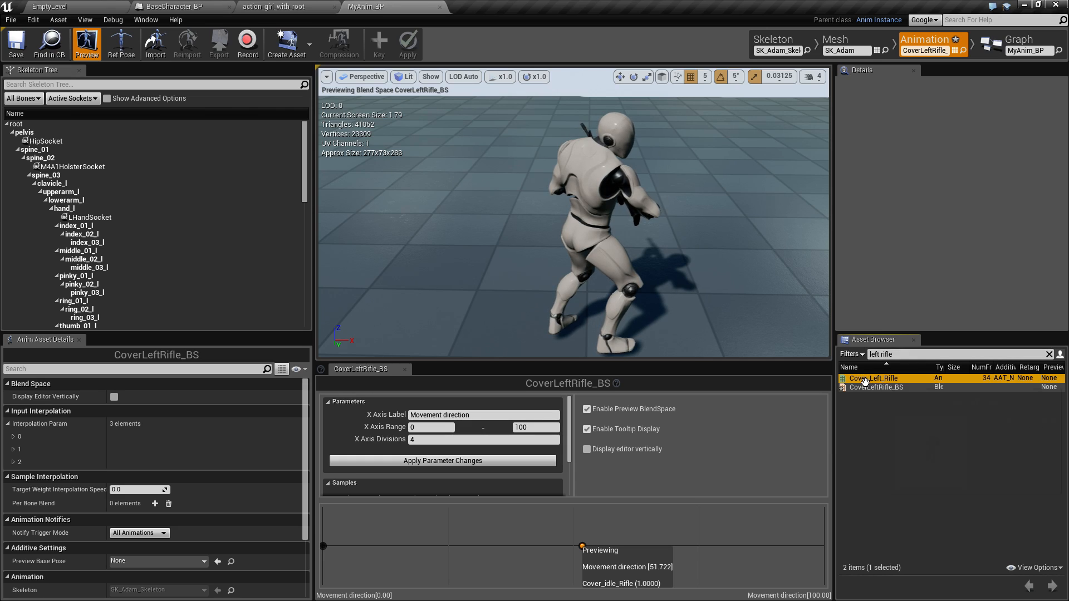
drag(865, 378, 823, 546)
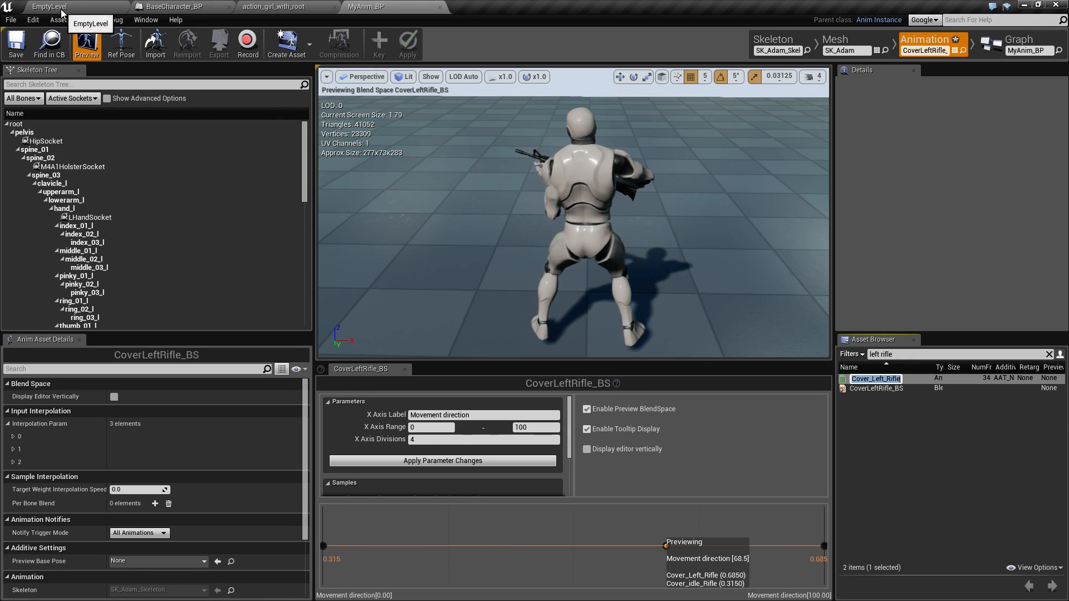
Return to the level editor and save all modified assets
click(122, 6)
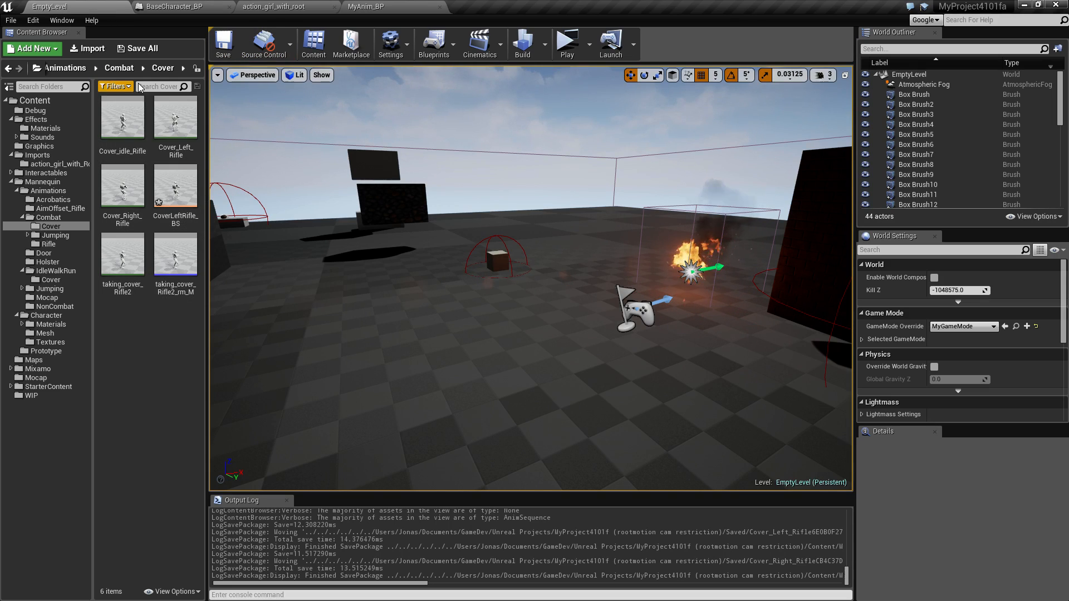
click(158, 55)
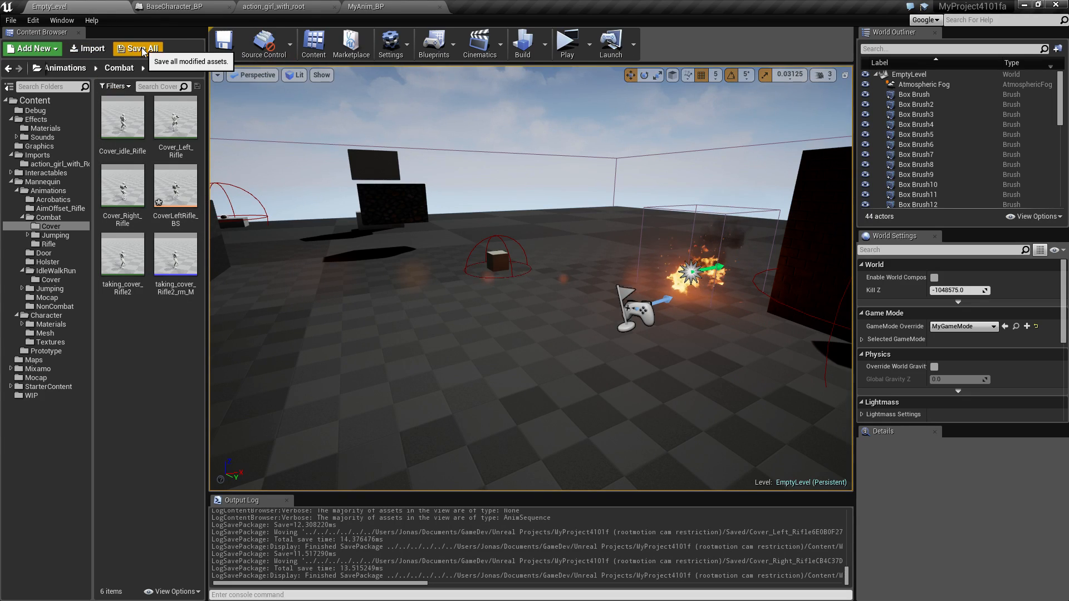
click(638, 429)
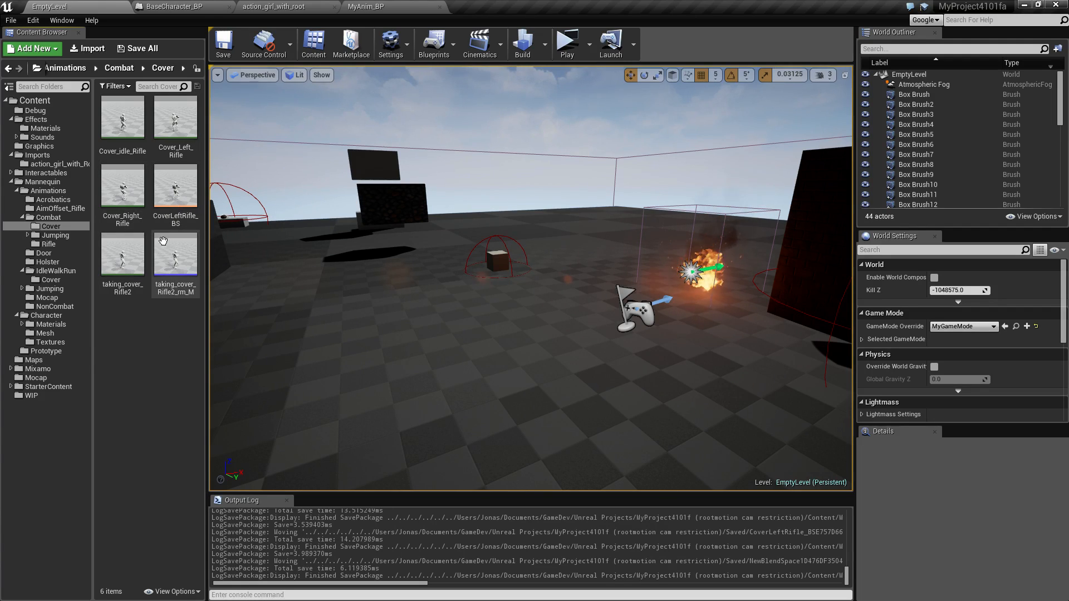
Switch back to MyAnim_BP's graph and go from the CoverIdleLeft state up to the Locomotion state machine
double_click(175, 187)
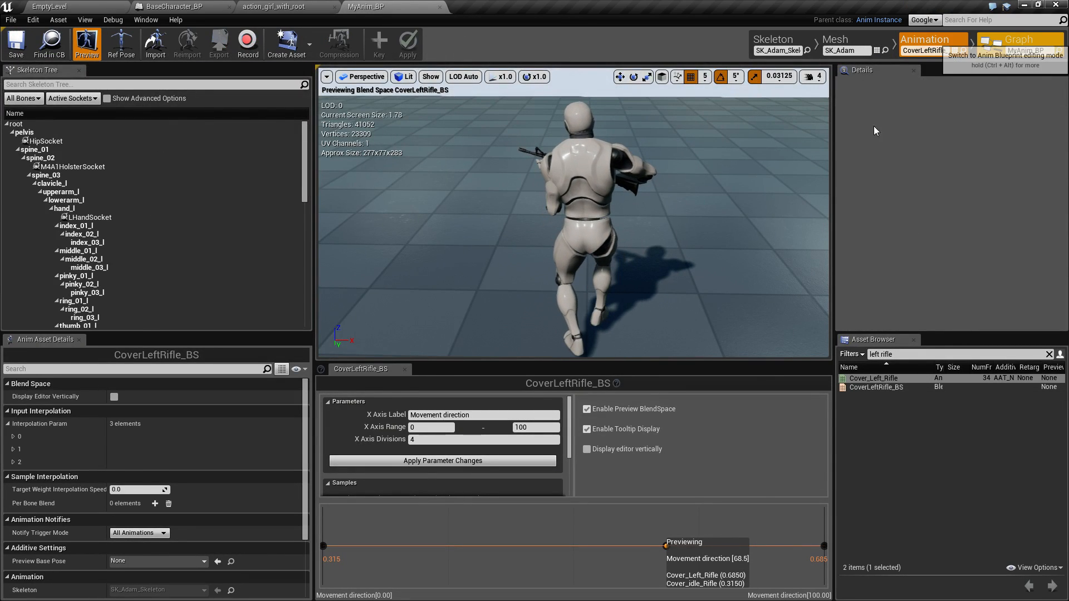
click(1019, 41)
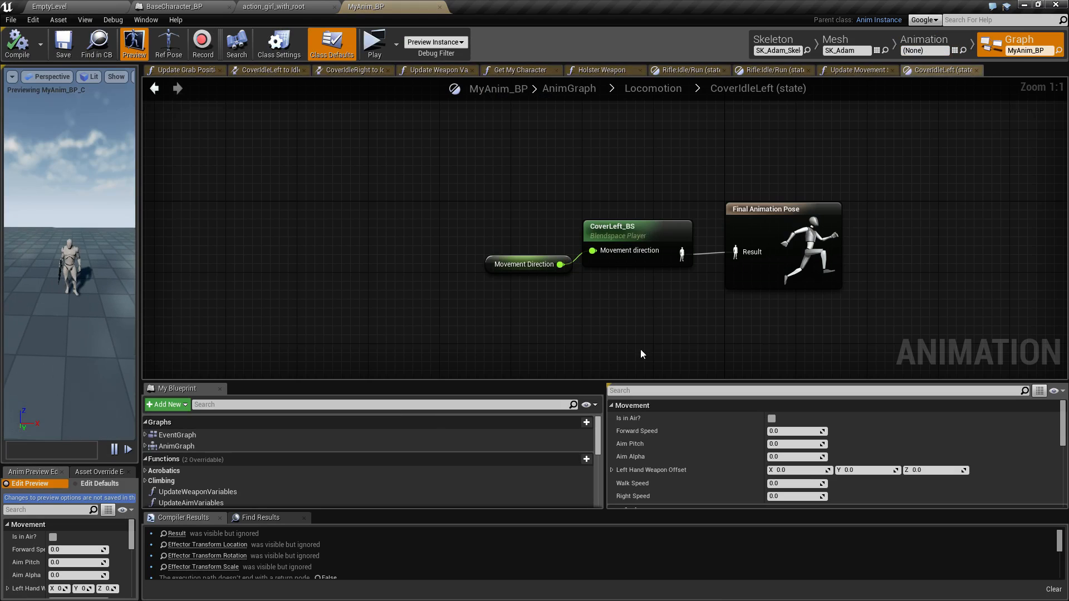
click(155, 89)
scroll(394, 324, up, 3)
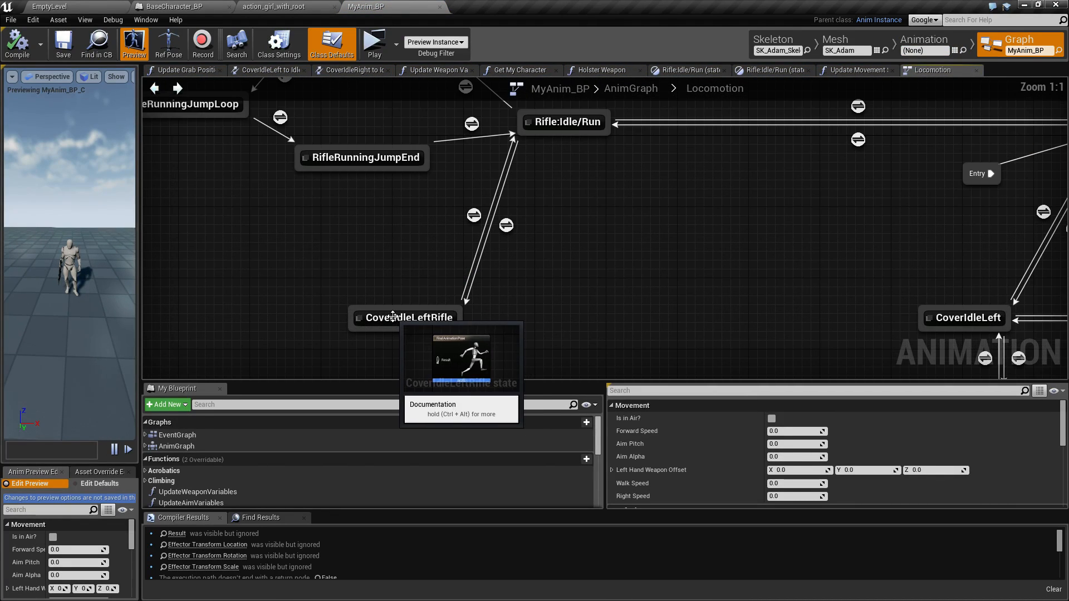
In the CoverIdleLeftRifle state, add a CoverLeftRifle_BS blendspace player and connect it to the Final Animation Pose result
double_click(395, 323)
right_click(401, 275)
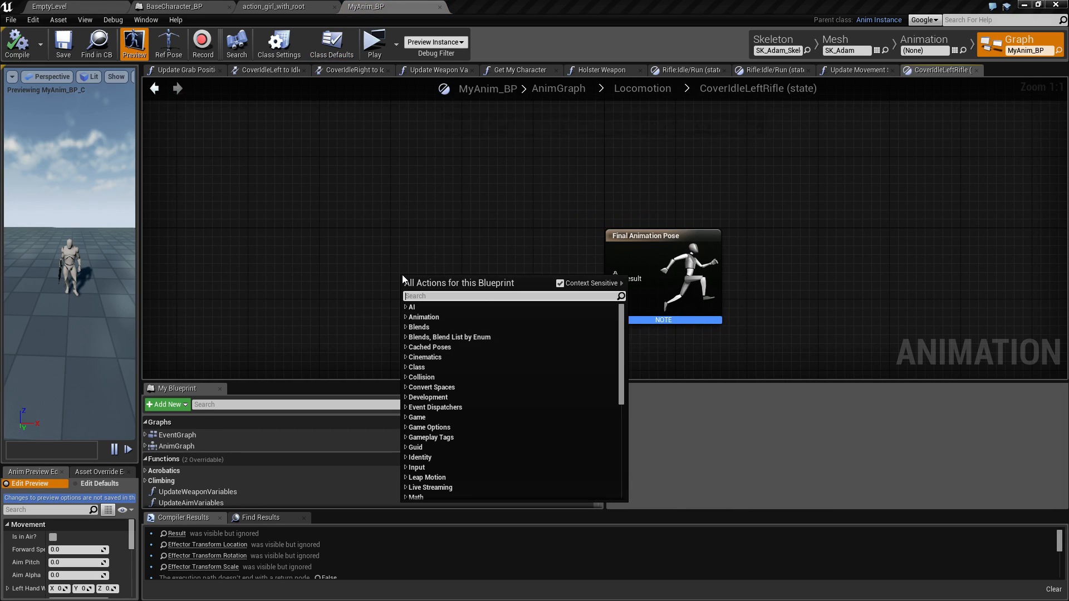
text(_bs)
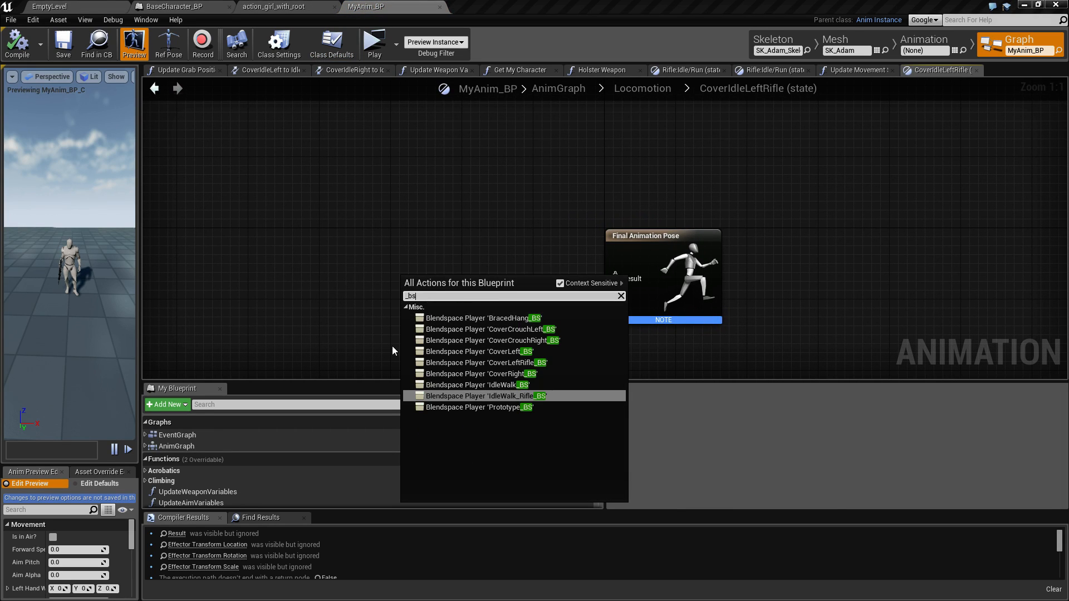
click(493, 363)
drag(495, 308, 615, 279)
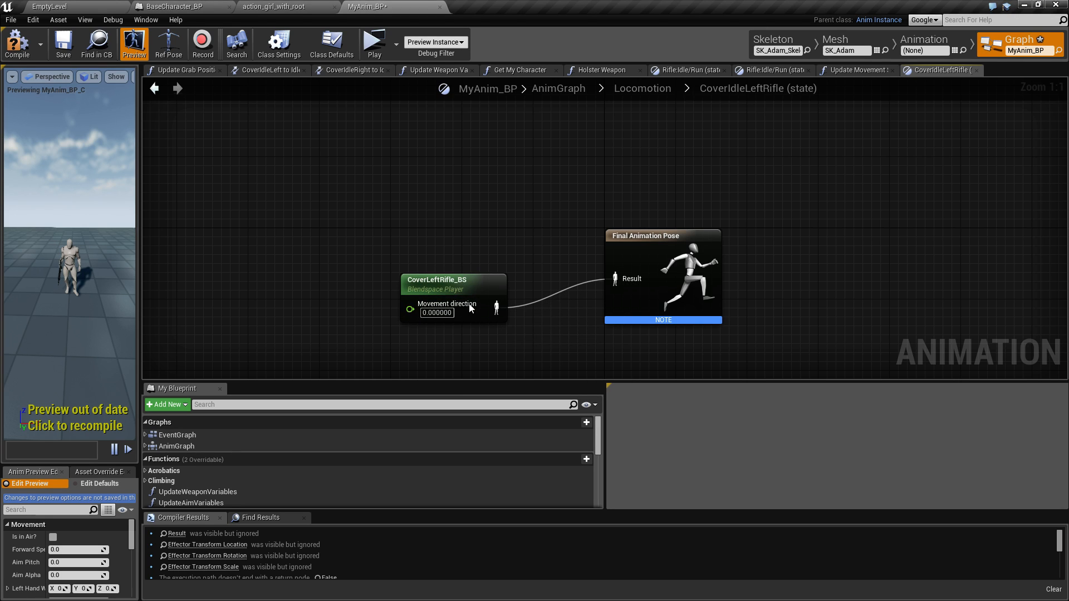
drag(446, 291, 506, 263)
Feed the Movement Direction variable into the CoverLeftRifle_BS Movement direction input, then return to Locomotion and save the blueprint
right_click(312, 308)
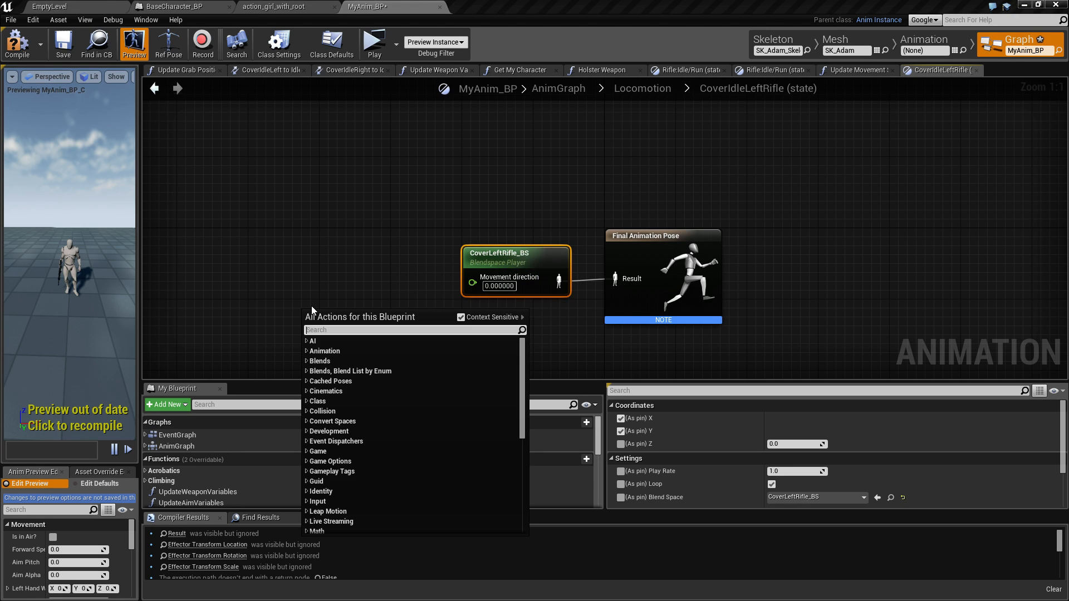
text(movement direction)
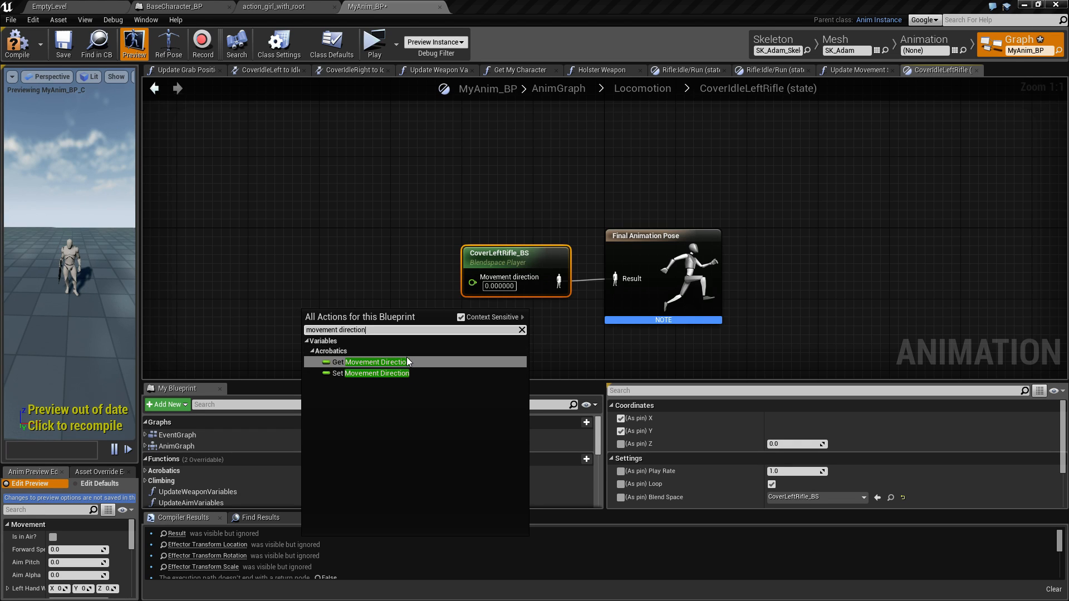
click(409, 362)
drag(378, 317, 473, 280)
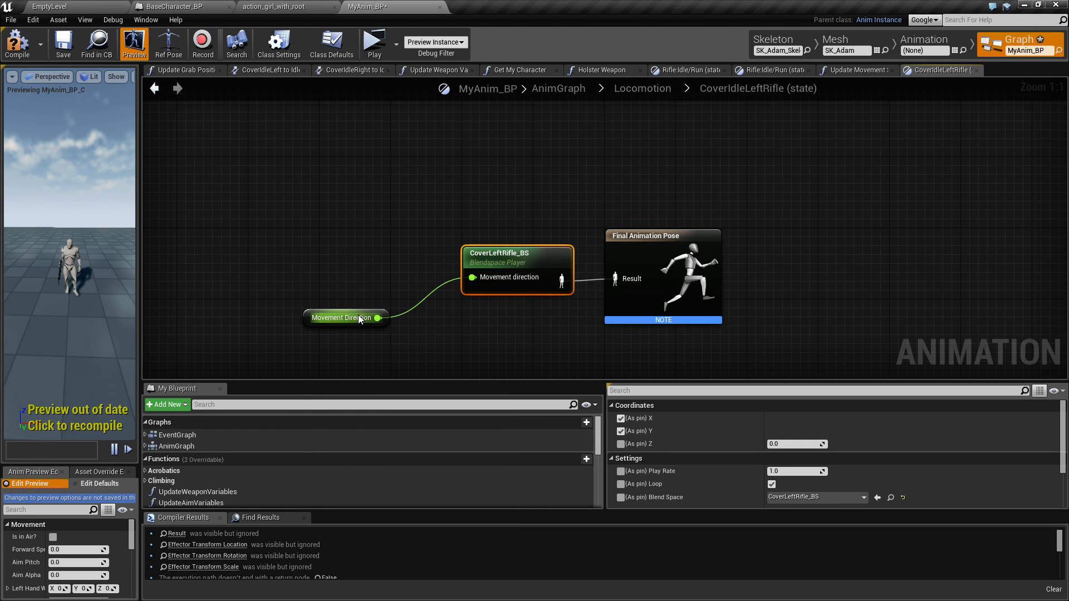
drag(358, 315, 411, 280)
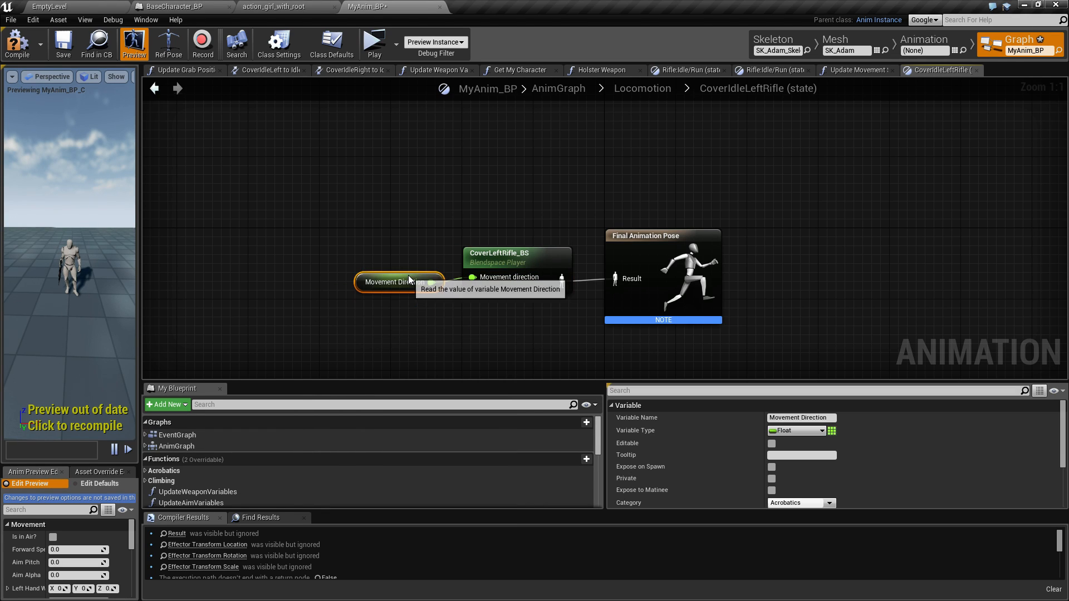
click(154, 88)
key(ctrl+s)
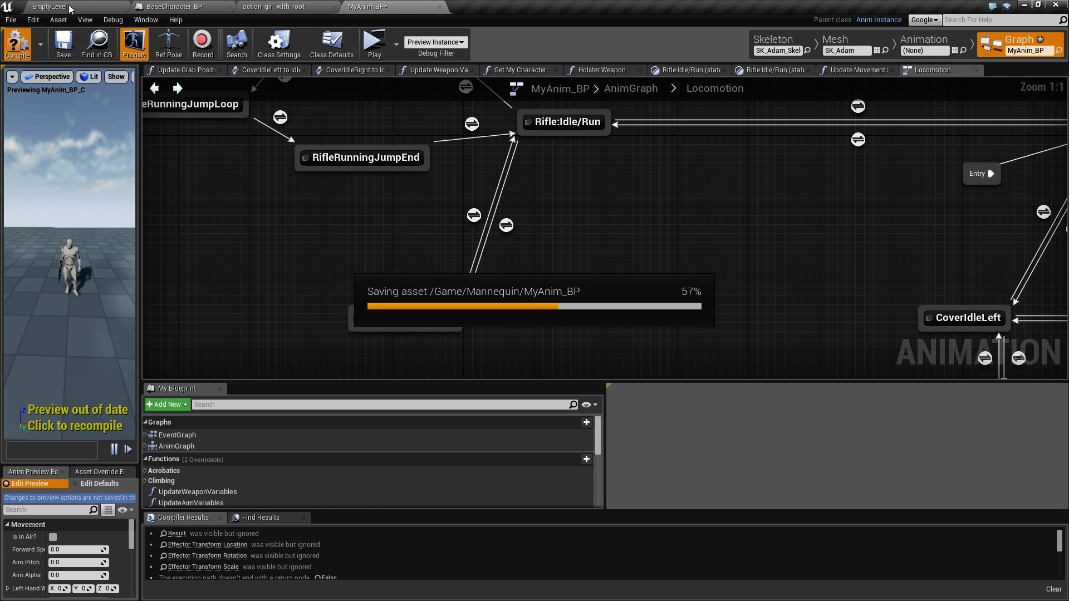
Play the game and test taking cover against a wall with the rifle equipped, then end the session
click(372, 44)
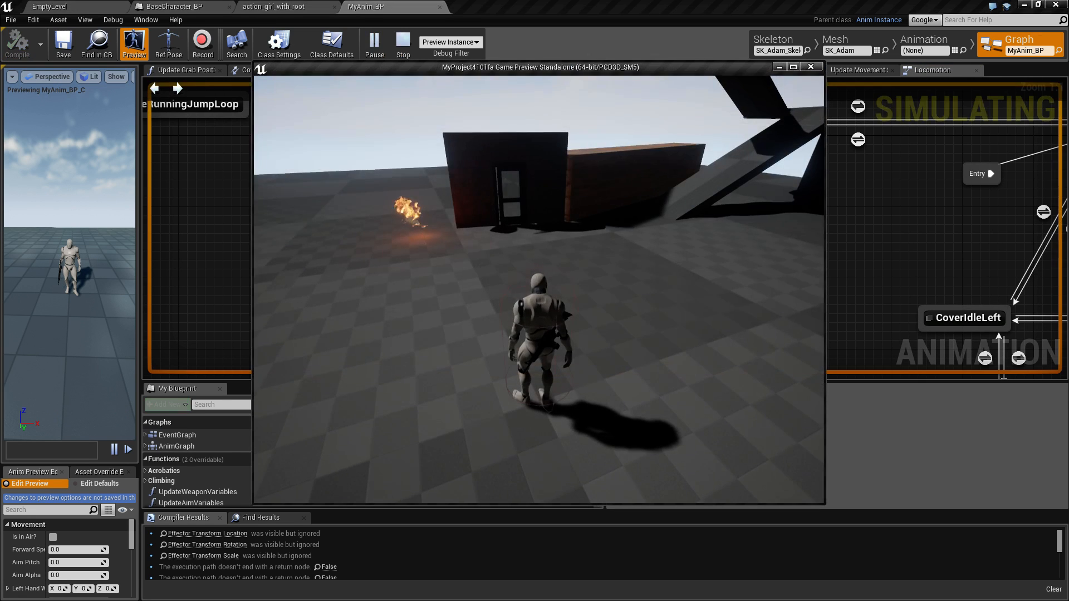
key(w)
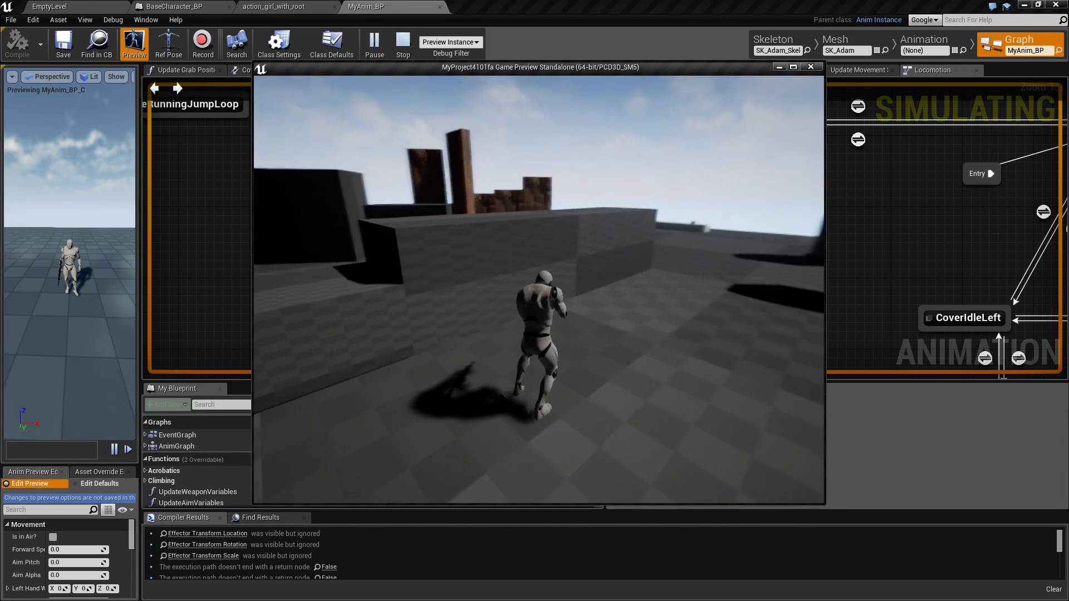
key(a)
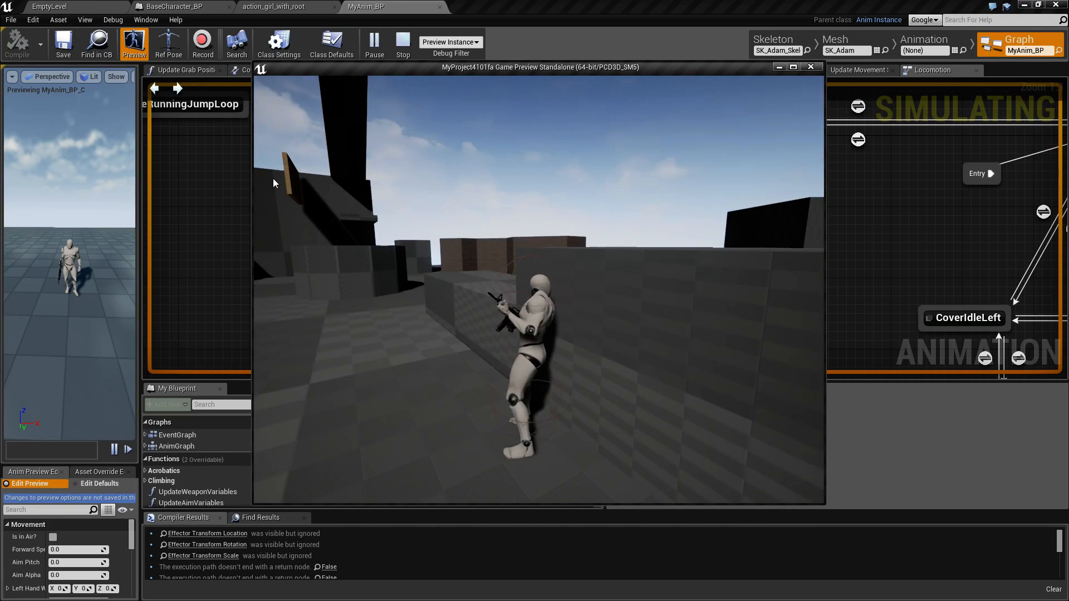
key(Escape)
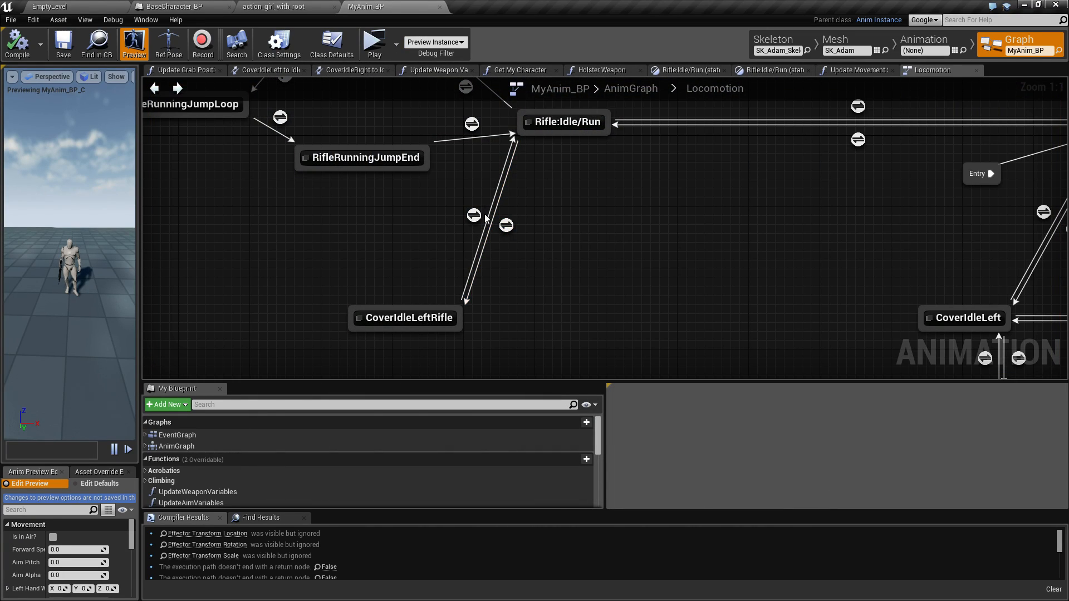
Set the blend duration of the Rifle:Idle/Run to CoverIdleLeftRifle transition to 0, using the Idle/Run to CoverIdleLeft transition as reference
click(506, 225)
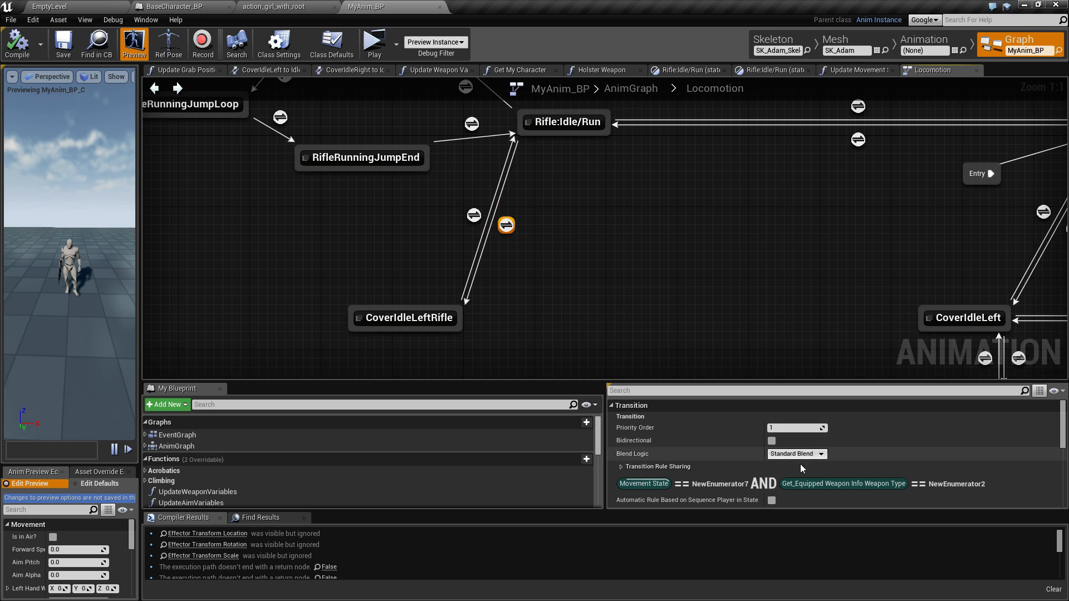
scroll(801, 466, down, 3)
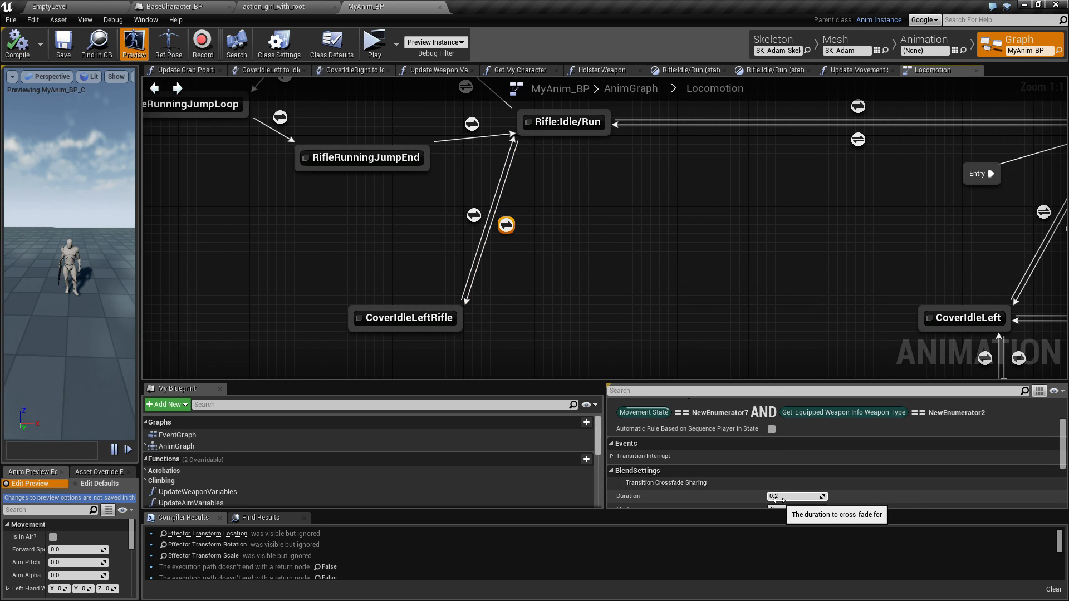
click(897, 249)
right_drag(1056, 267, 873, 277)
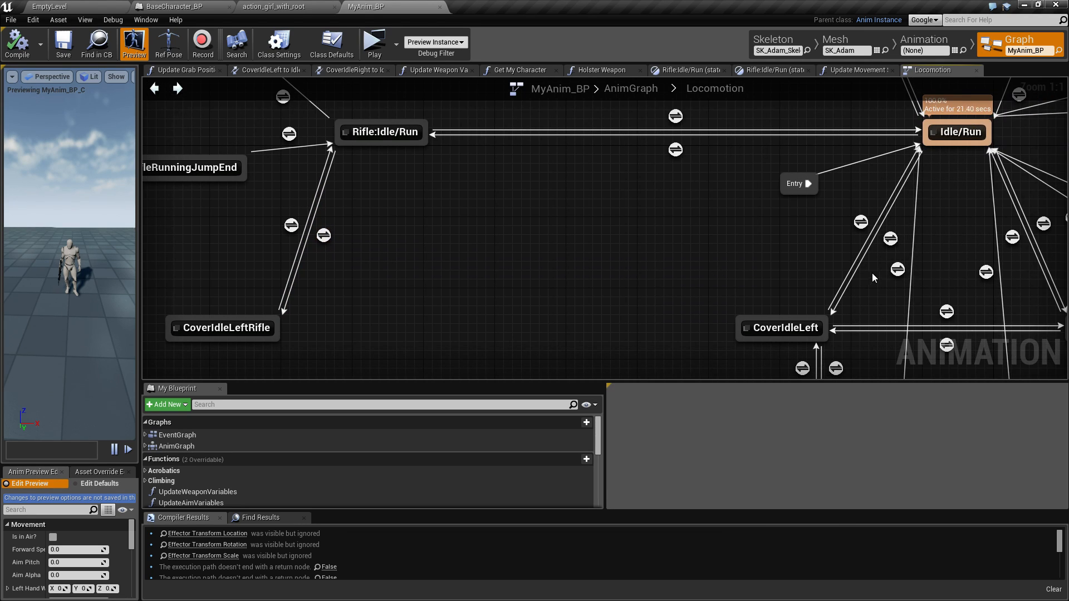
click(890, 238)
scroll(759, 470, down, 3)
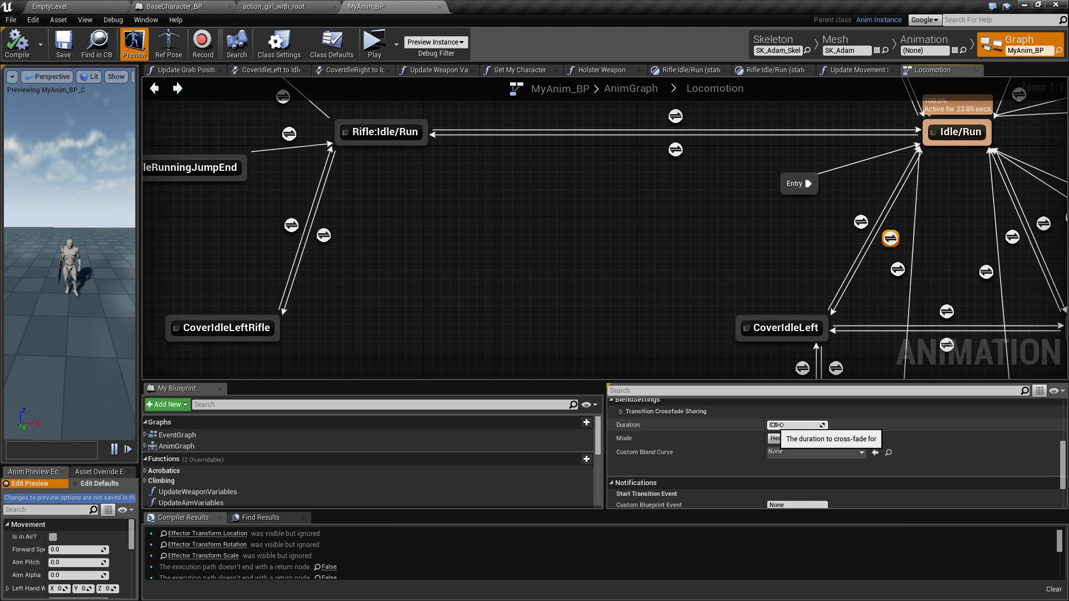
click(324, 235)
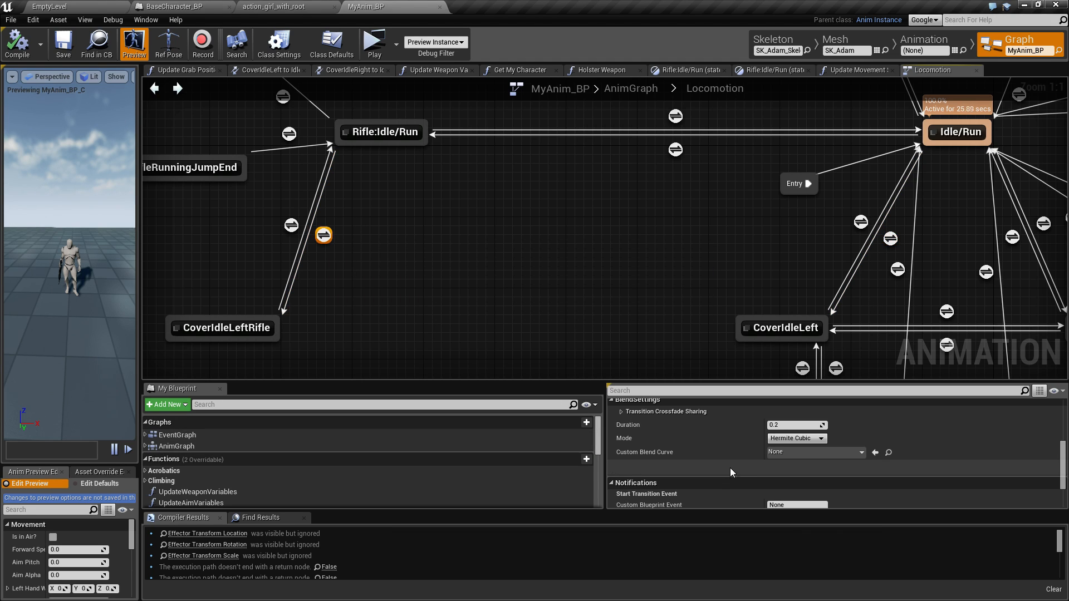
click(784, 425)
text(0)
key(Return)
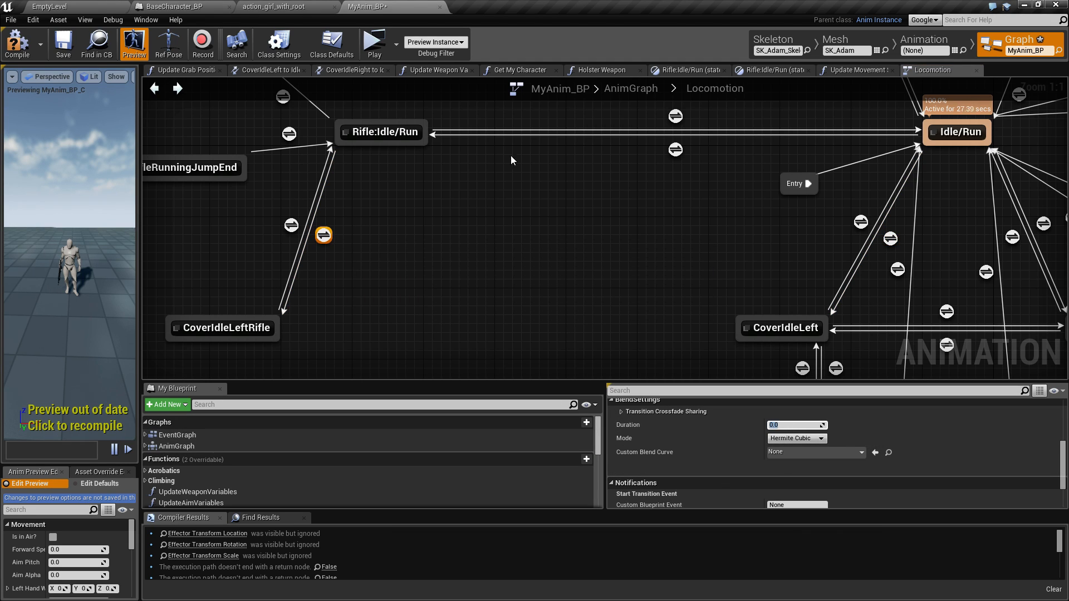
Play the game again to test entering rifle cover, moving both ways along the wall and switching the camera view, then stop playing
click(376, 44)
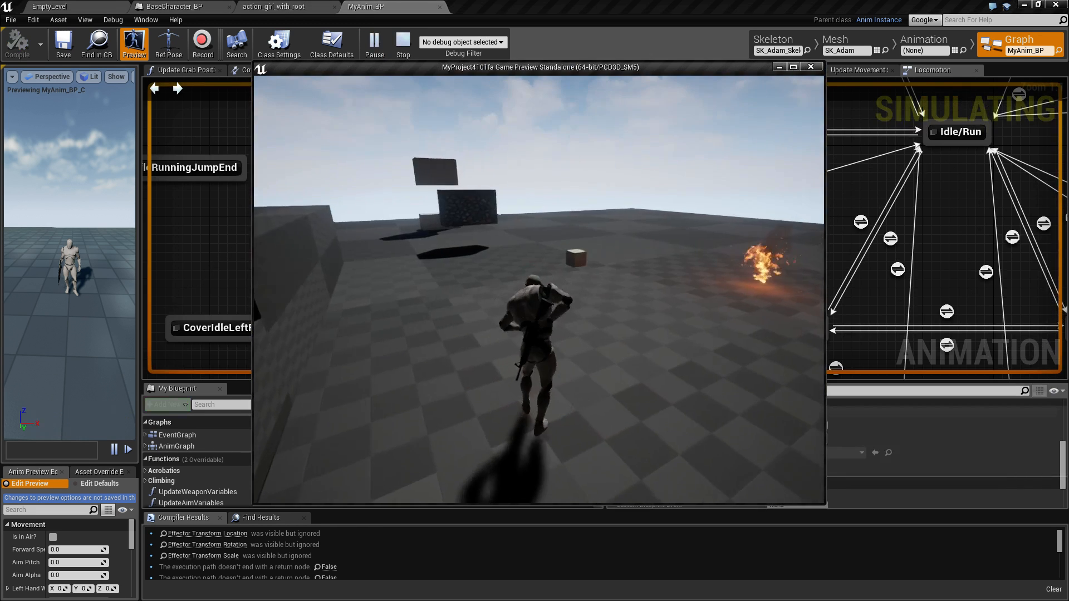
key(w)
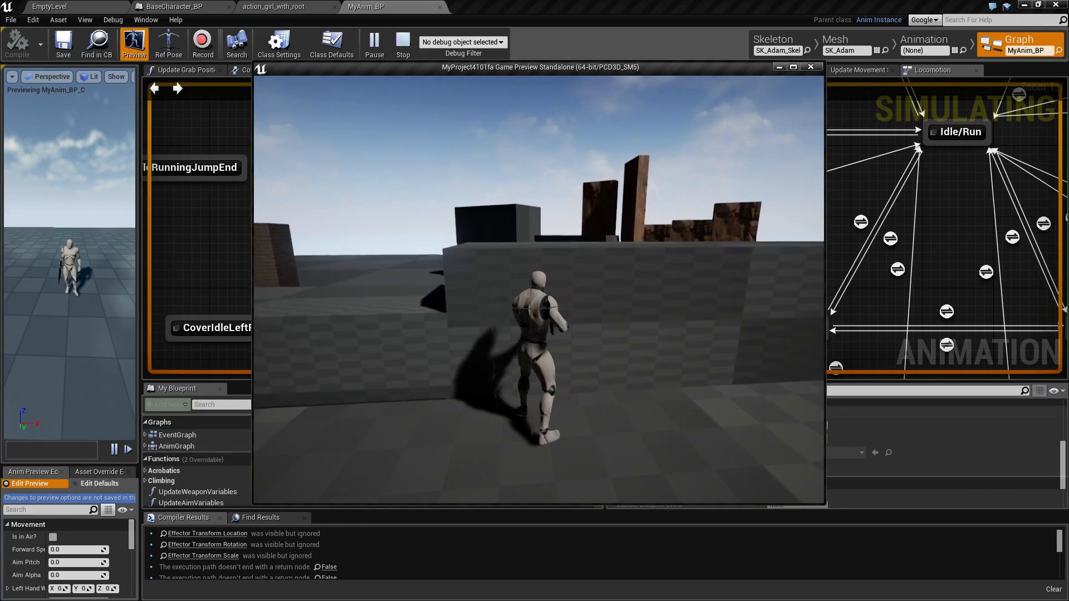
key(c)
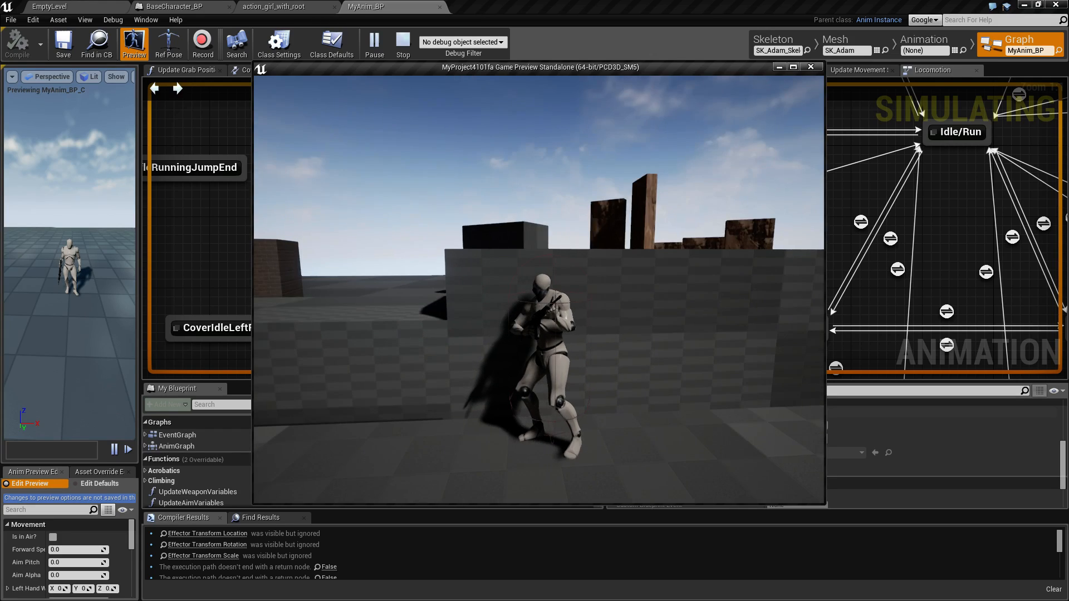
key(d)
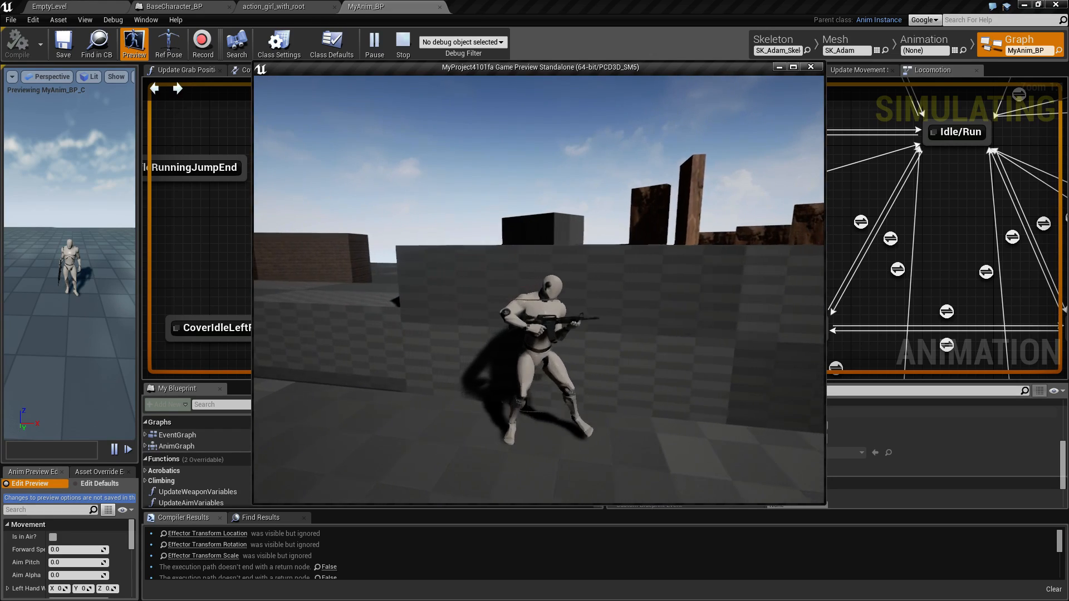
key(a)
key(d)
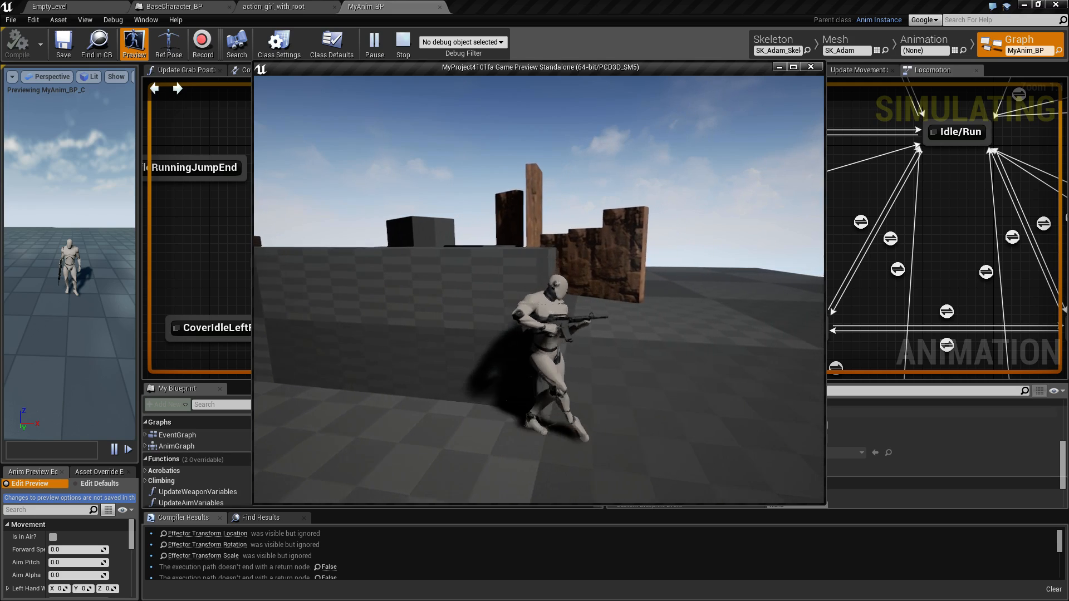
key(a)
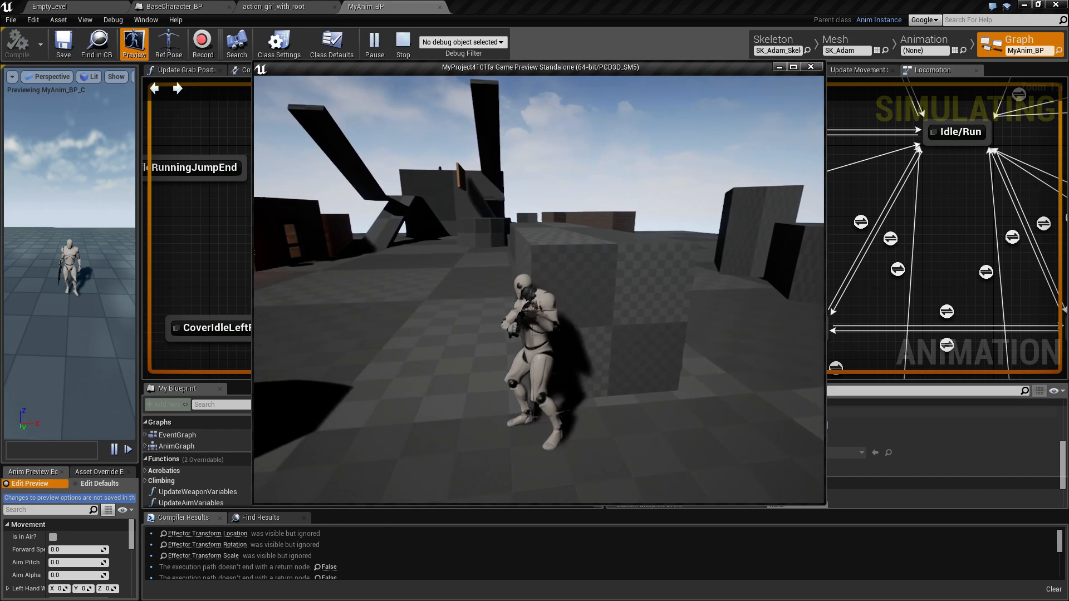
key(a)
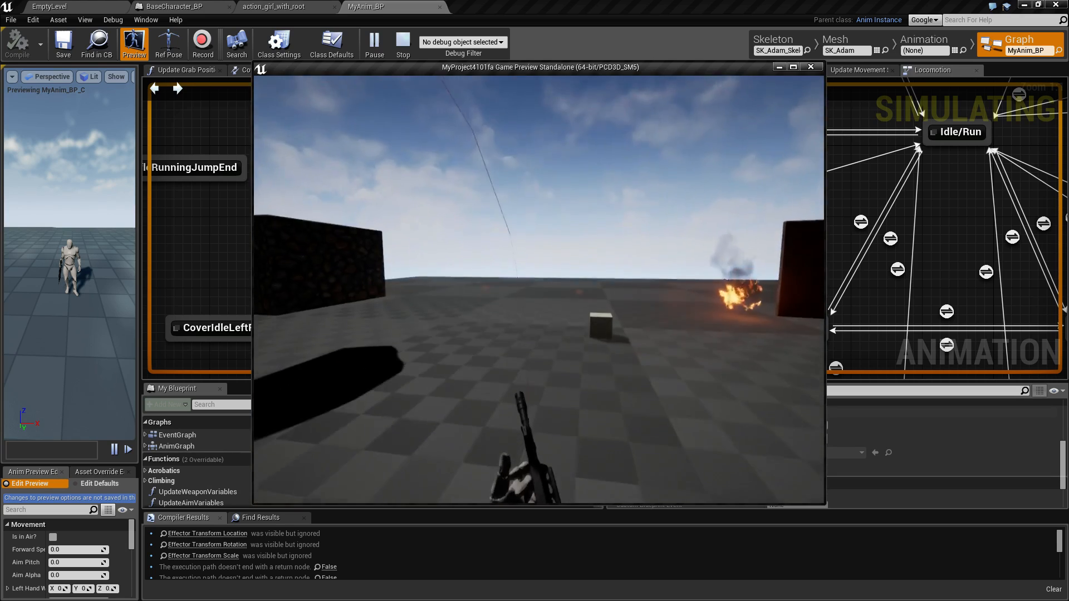
key(v)
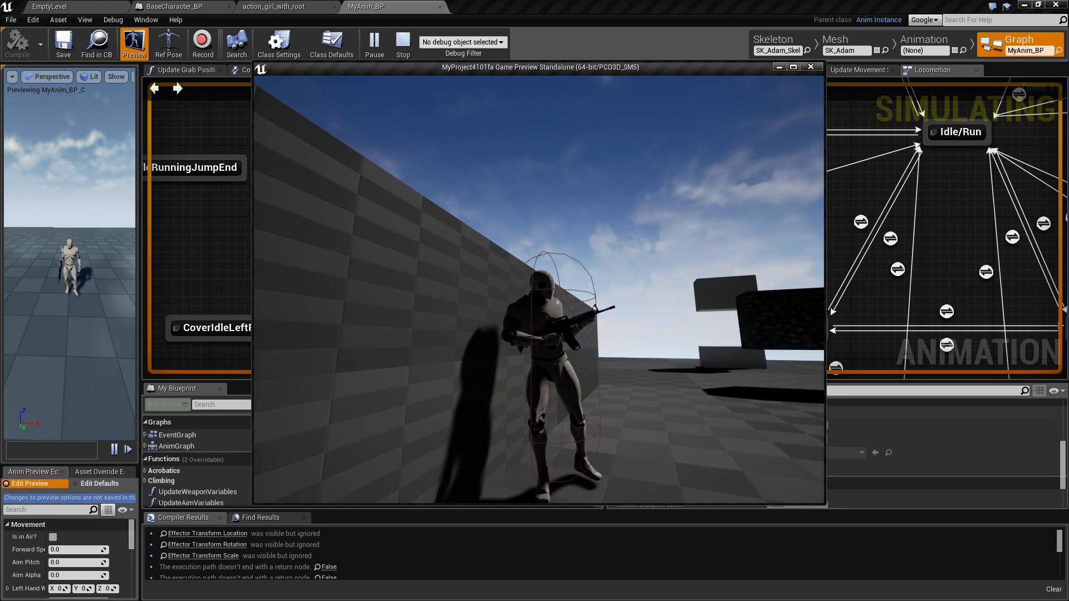
key(Escape)
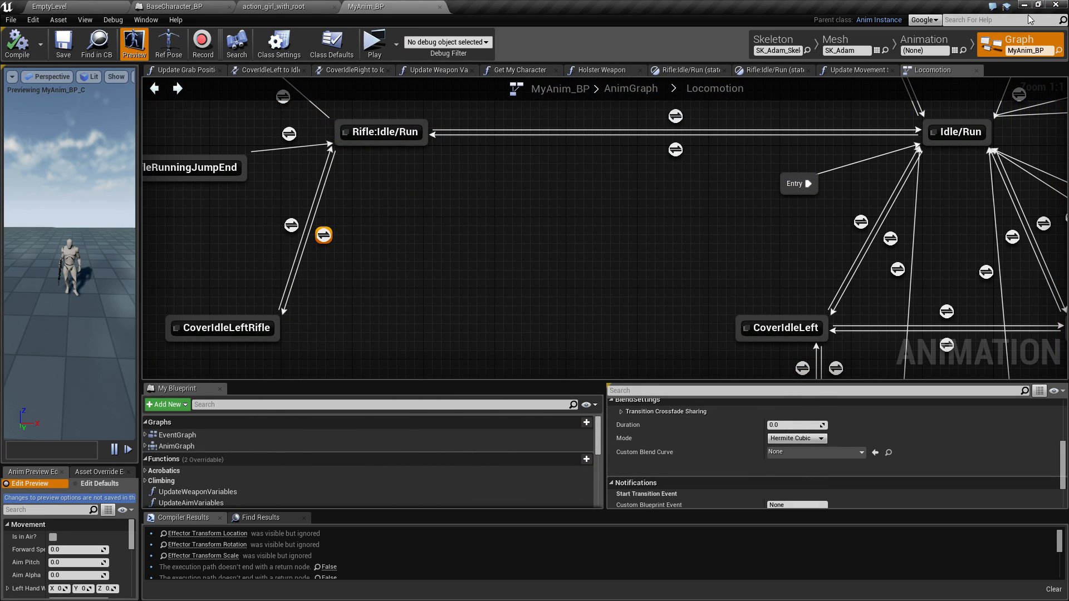